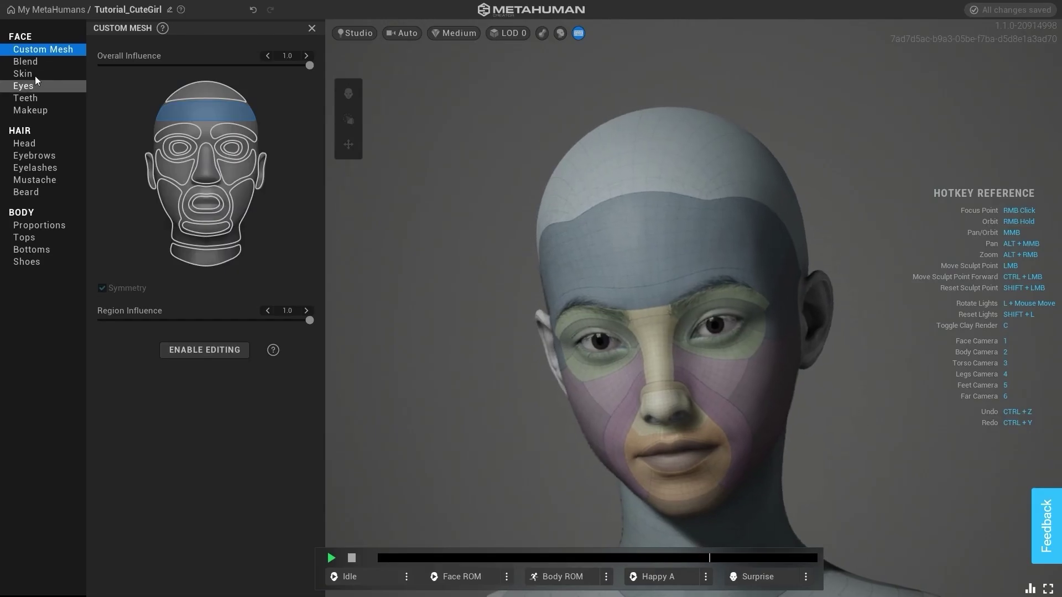
left_click(41, 63)
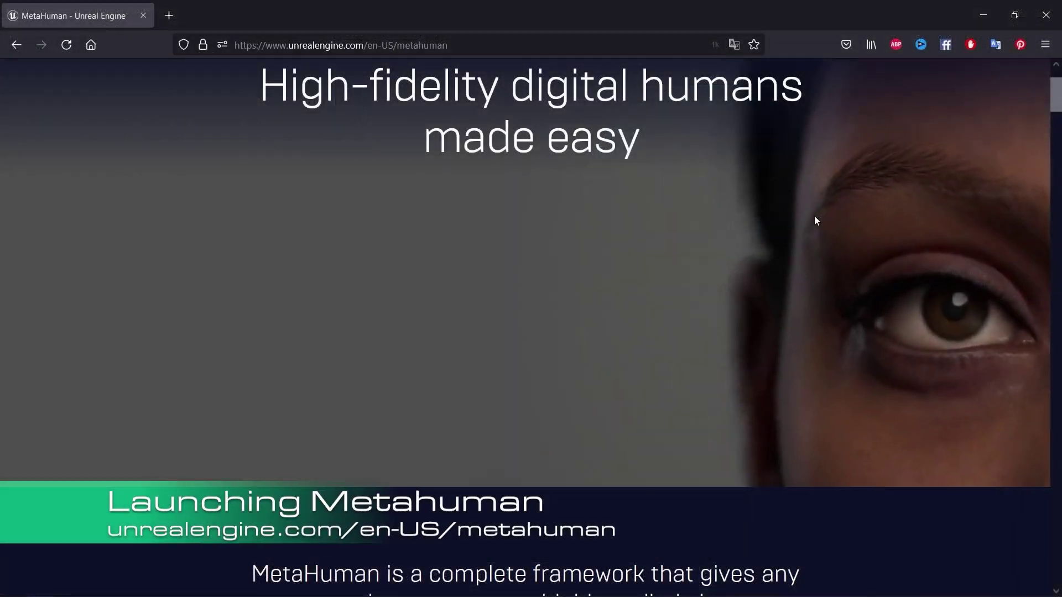
Look through the MetaHuman web page full screen, from the introduction to the key features
scroll(814, 216, "down", 2)
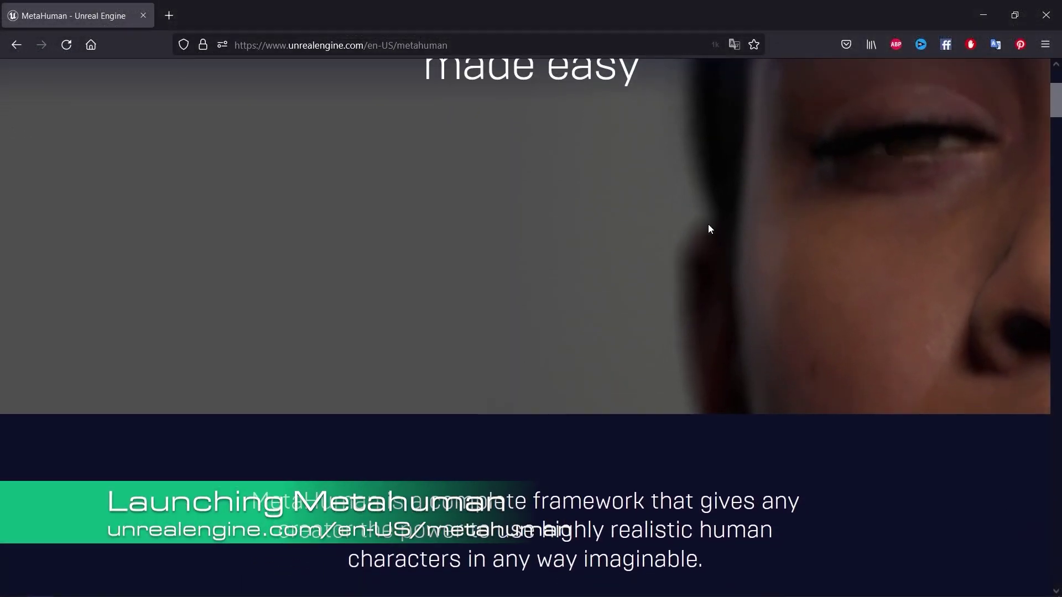
scroll(708, 224, "up", 2)
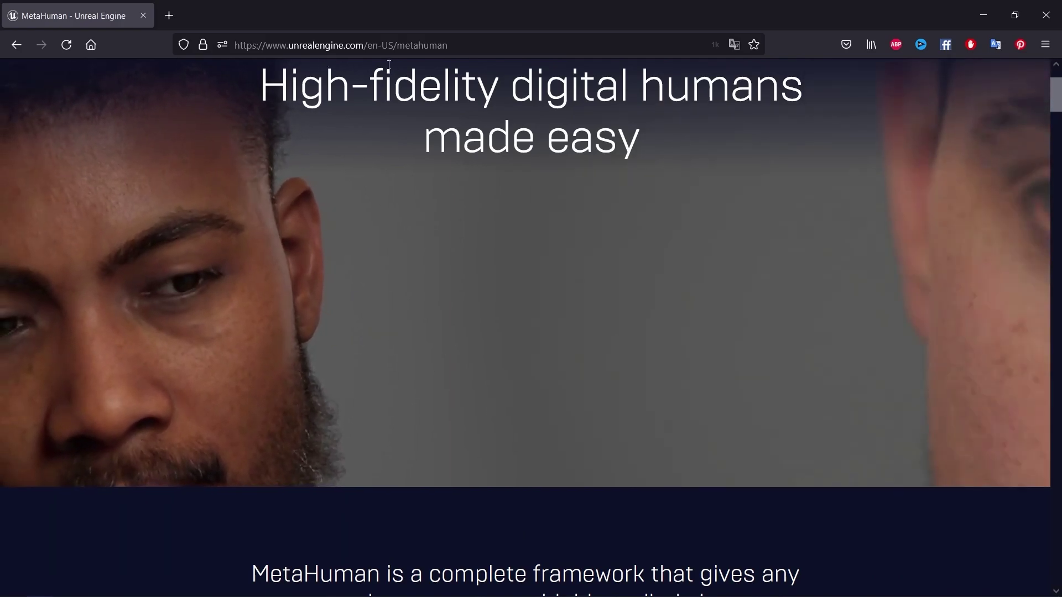
scroll(791, 183, "up", 1)
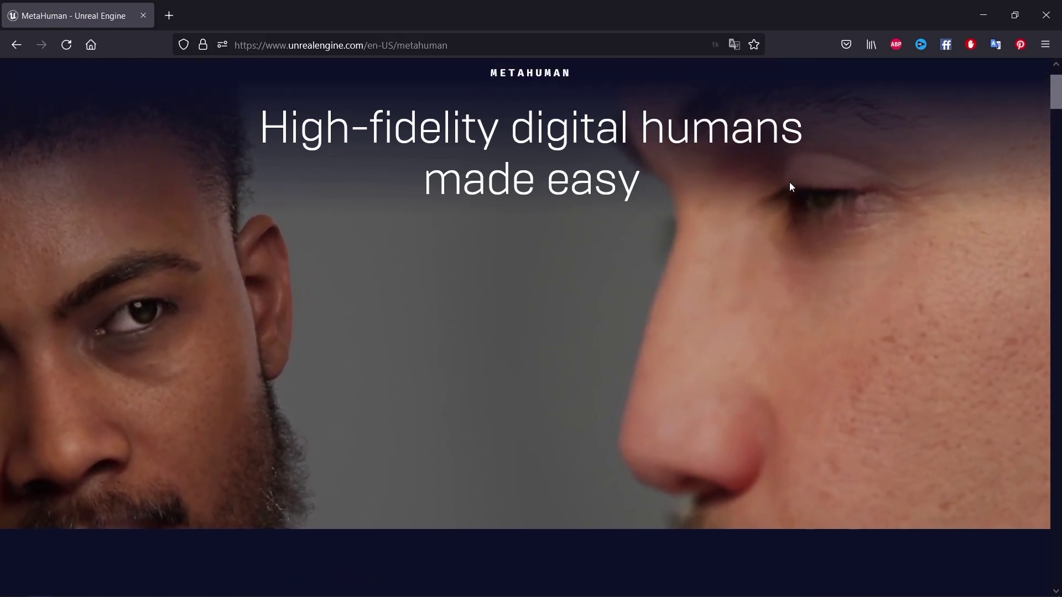
scroll(824, 280, "down", 6)
scroll(866, 281, "down", 5)
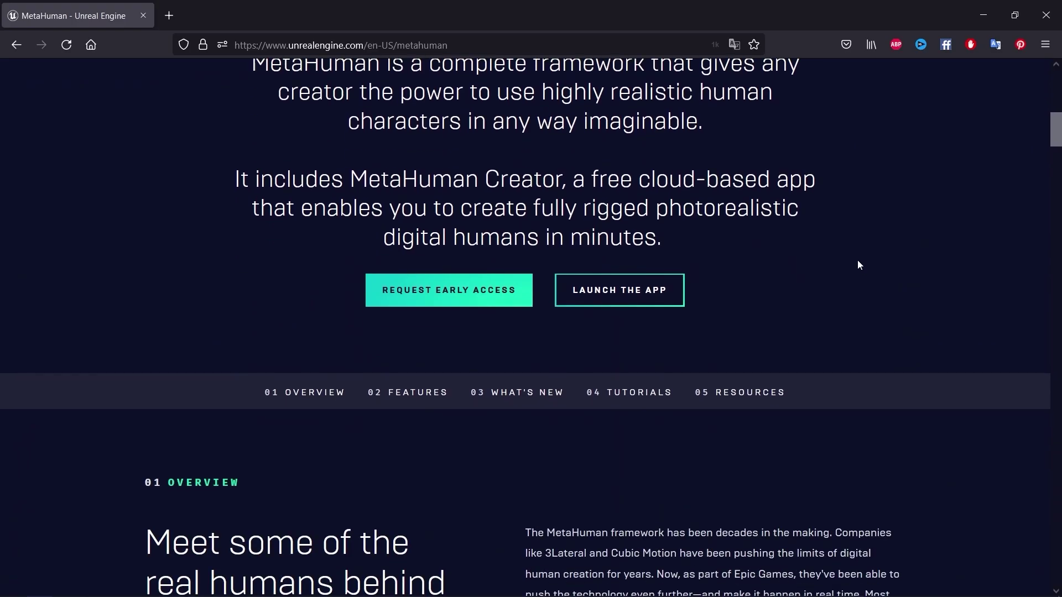
mouse_move(1054, 151)
left_mouse_down()
mouse_move(1053, 339)
mouse_move(1031, 499)
mouse_move(1029, 185)
mouse_move(1044, 126)
mouse_move(1043, 138)
left_mouse_up()
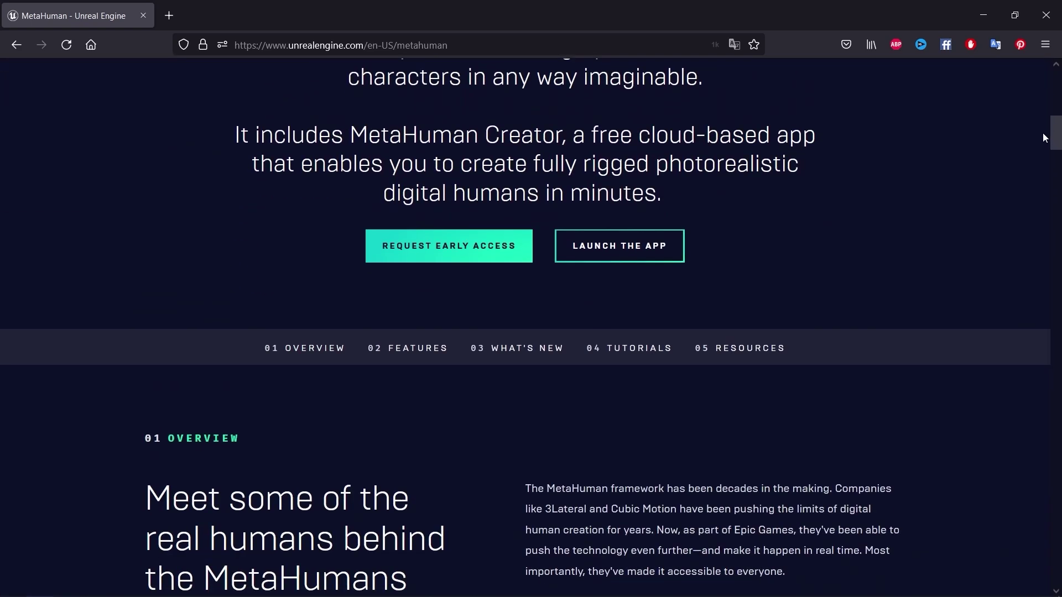
key("F11")
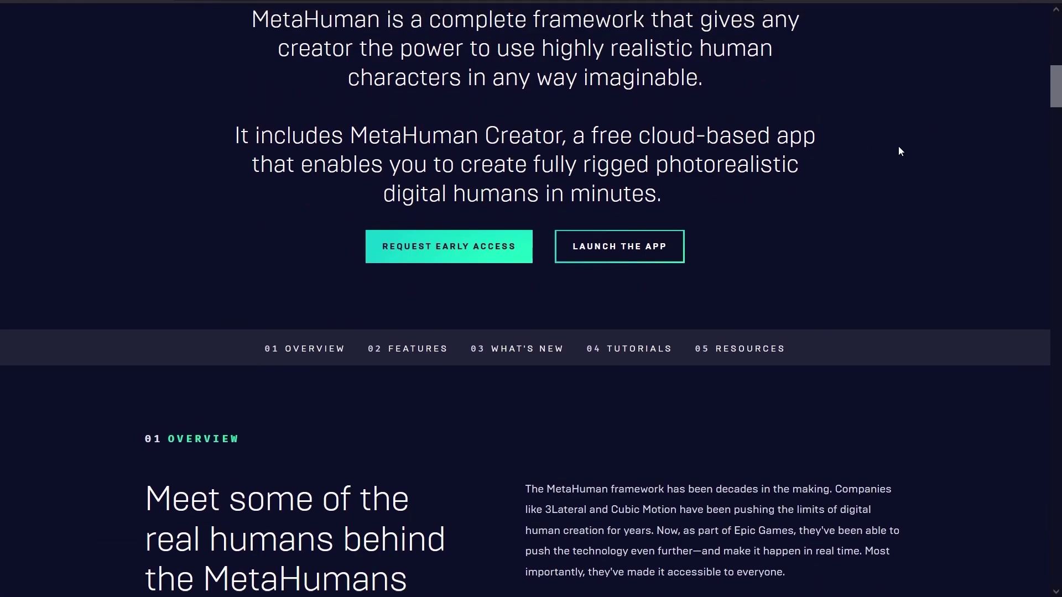
scroll(885, 147, "down", 5)
scroll(940, 248, "down", 4)
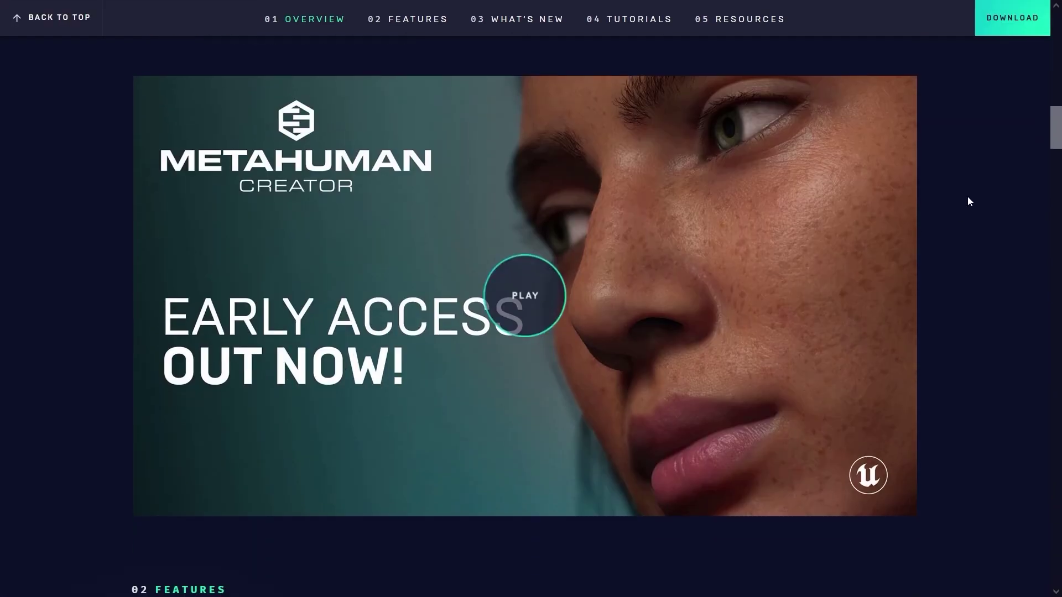
scroll(968, 196, "down", 9)
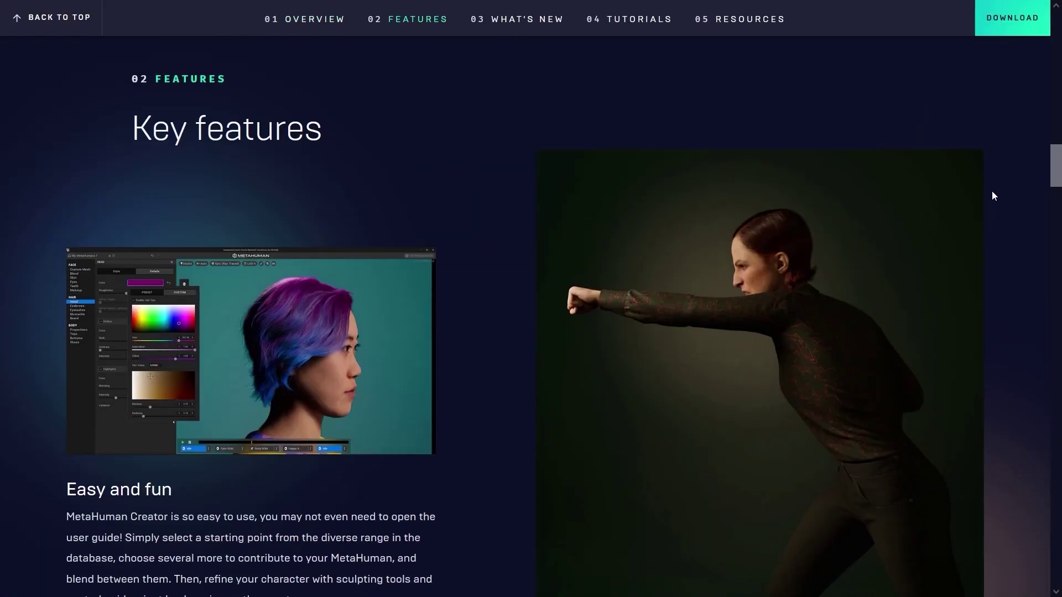
scroll(992, 199, "down", 4)
scroll(991, 212, "down", 6)
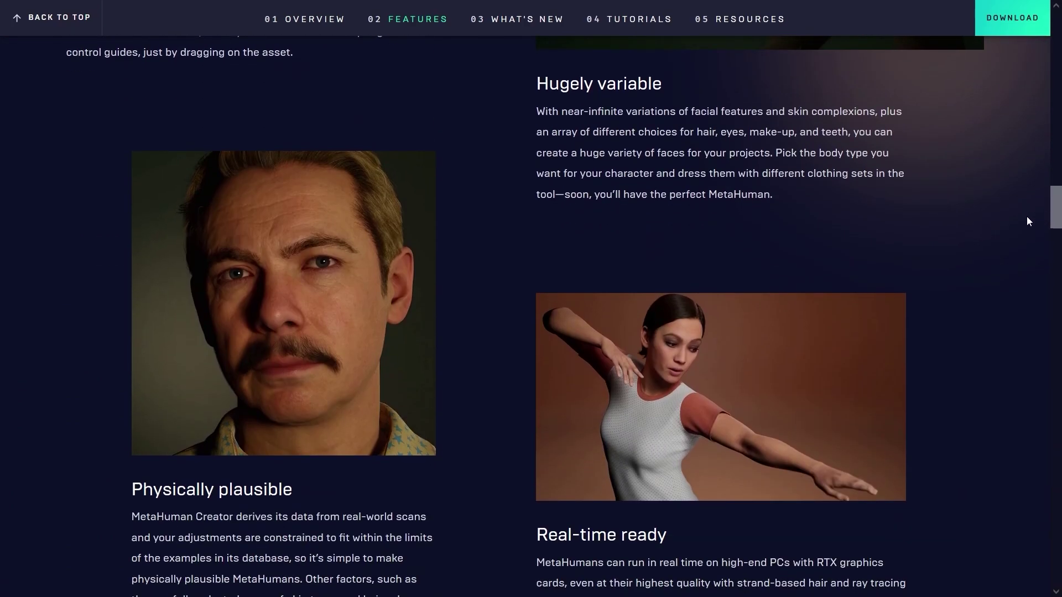
left_click_drag(1053, 217, 1057, 84)
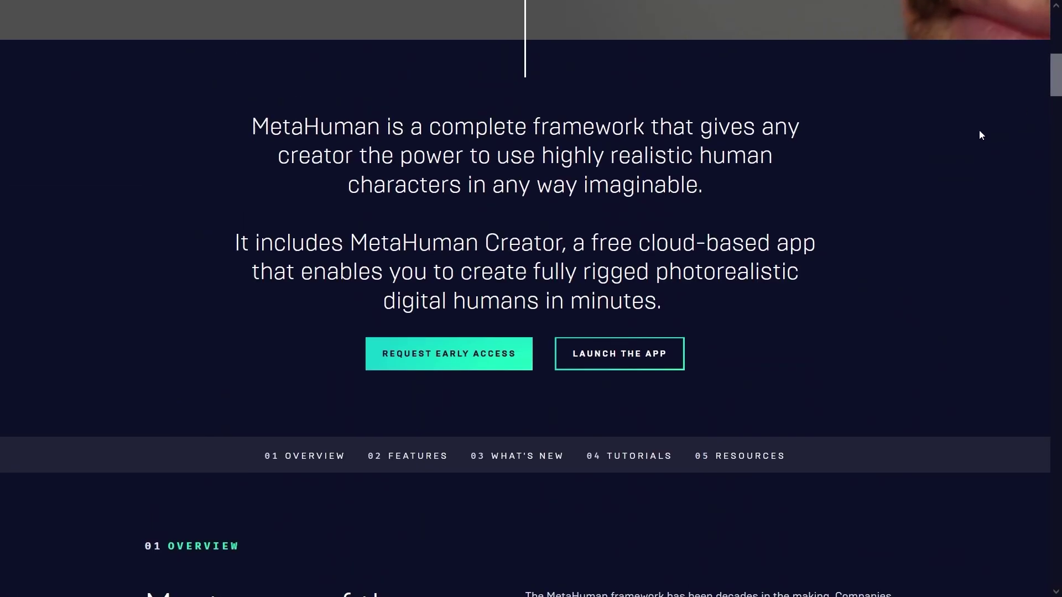
Launch the latest version of MetaHuman Creator from the MetaHuman web page
scroll(941, 166, "up", 2)
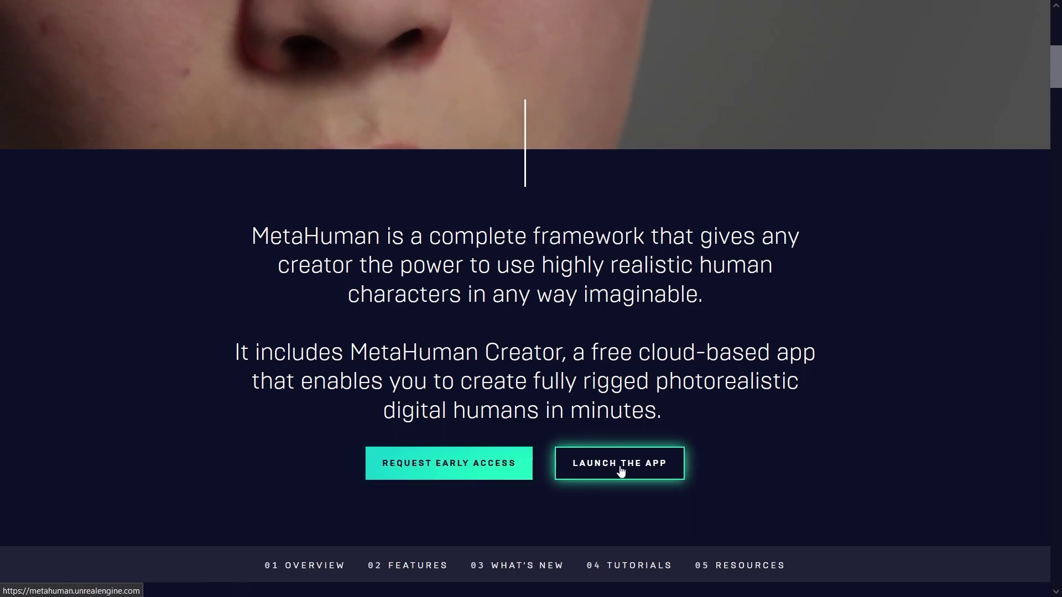
left_click(620, 468)
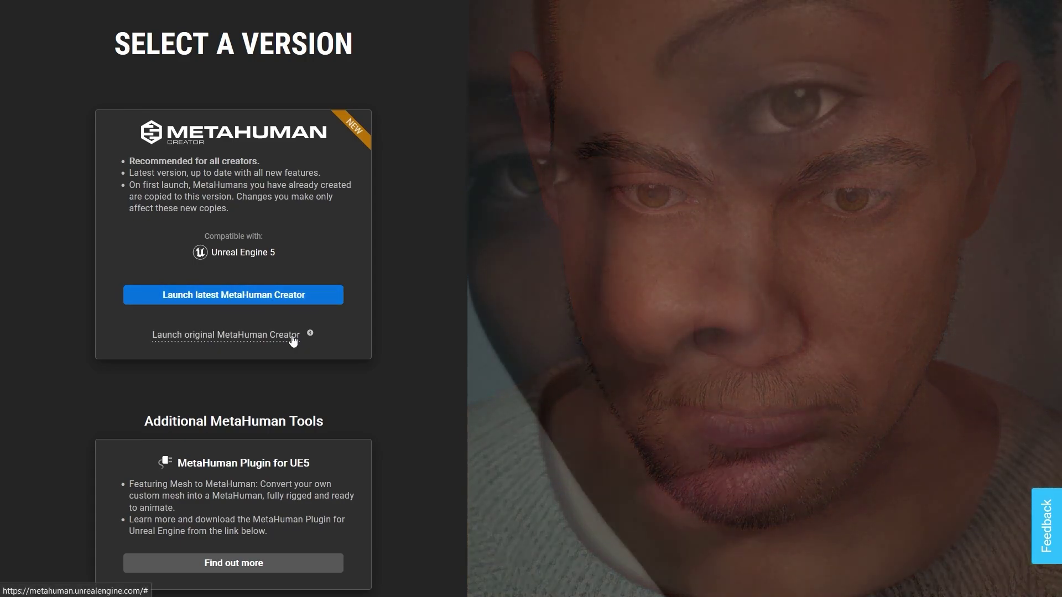
mouse_move(310, 335)
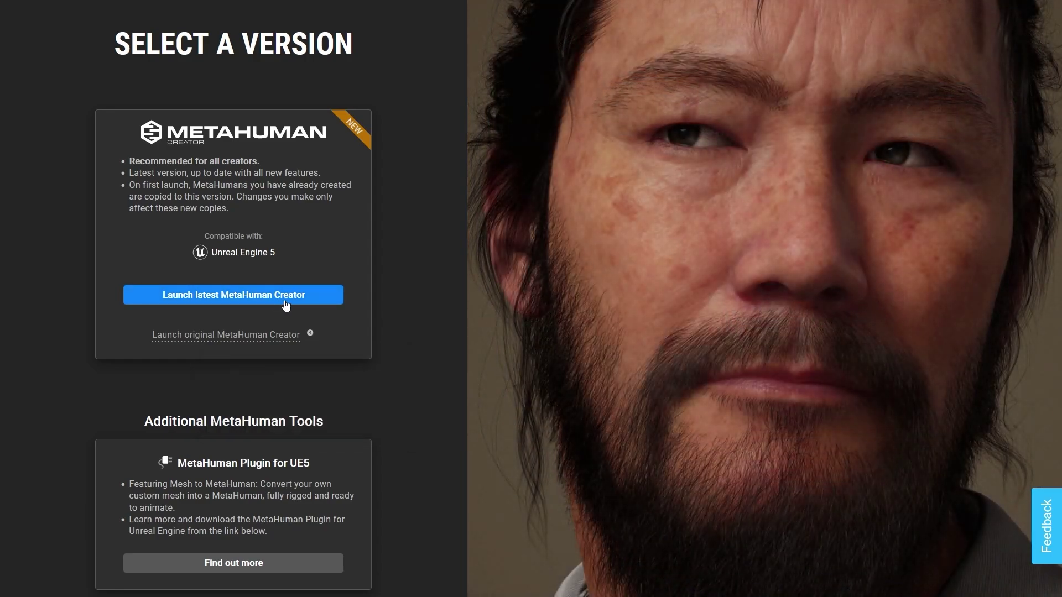
left_click(286, 297)
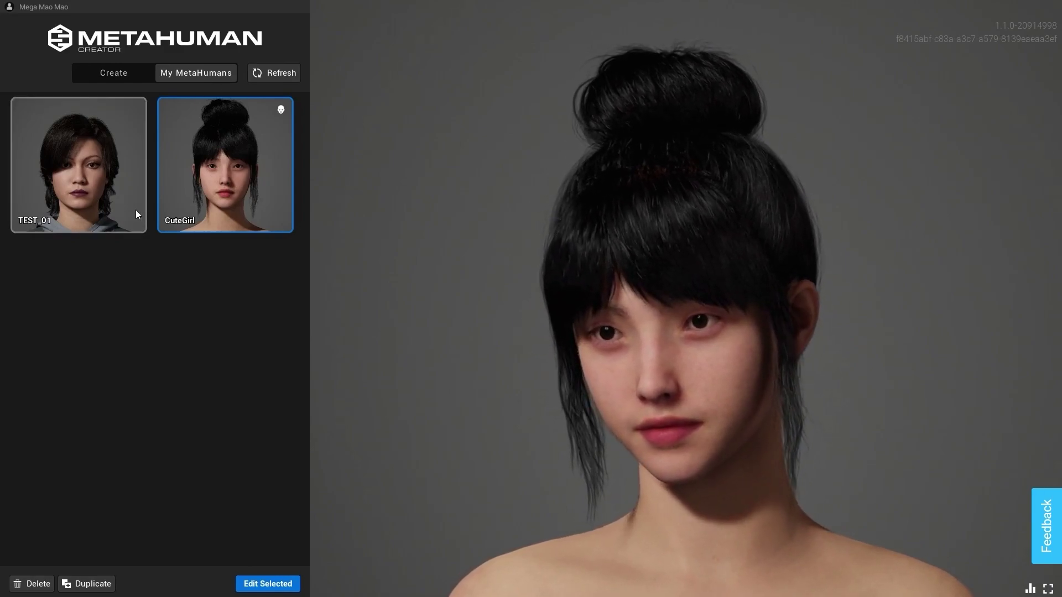
Preview the saved characters TEST_01 and CuteGirl
left_click(89, 179)
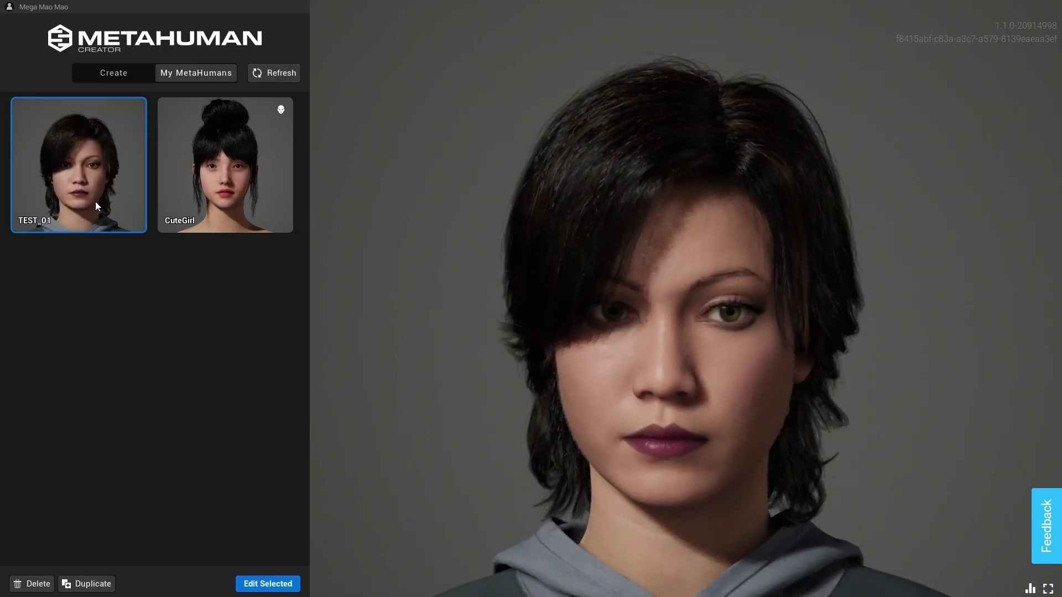
left_click(264, 158)
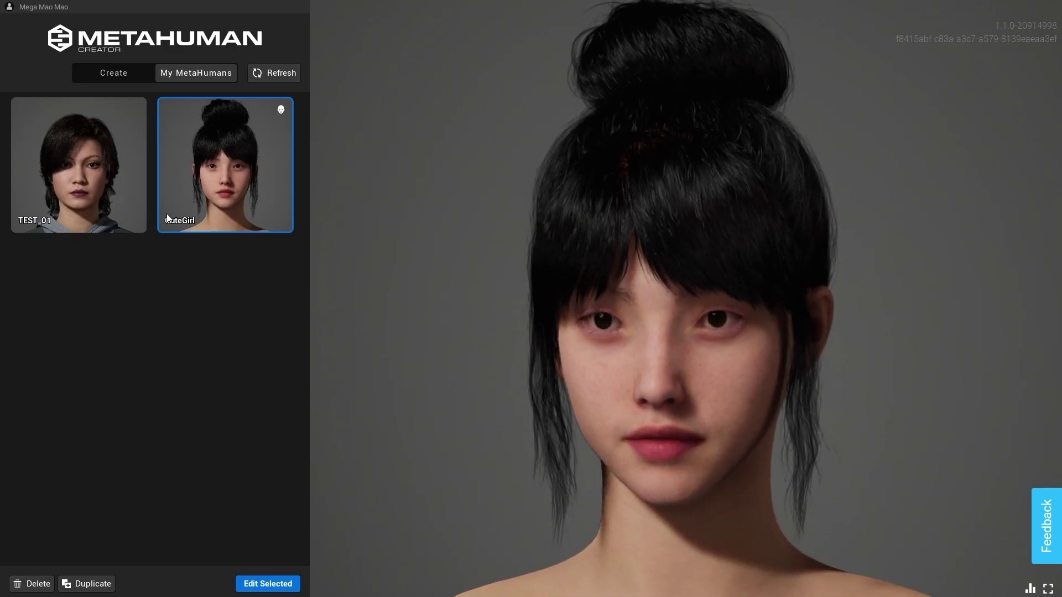
Create a new character using the Vivian preset as the starting point
left_click(128, 74)
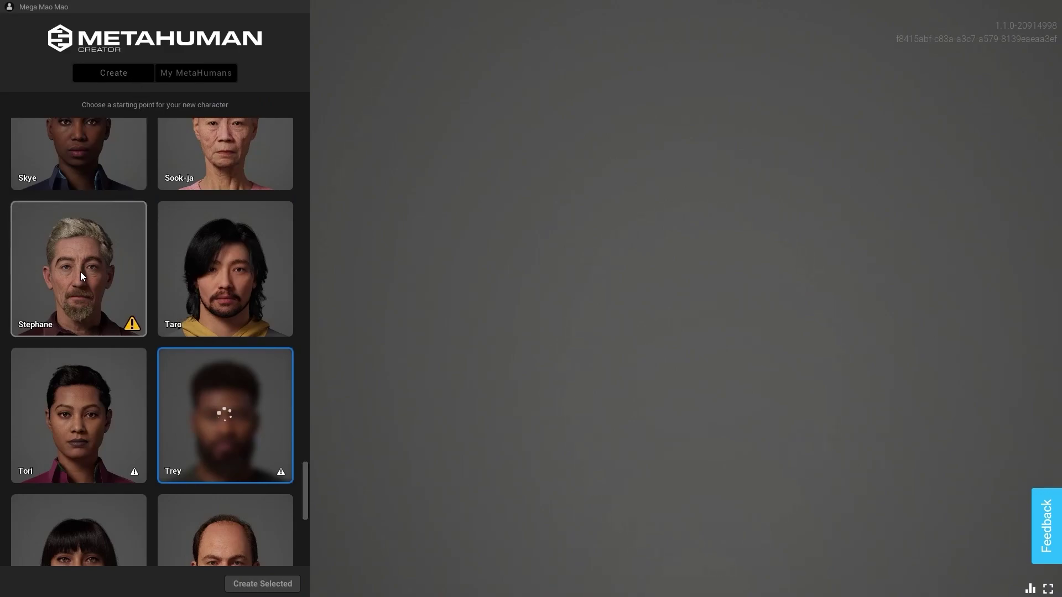
scroll(81, 271, "down", 5)
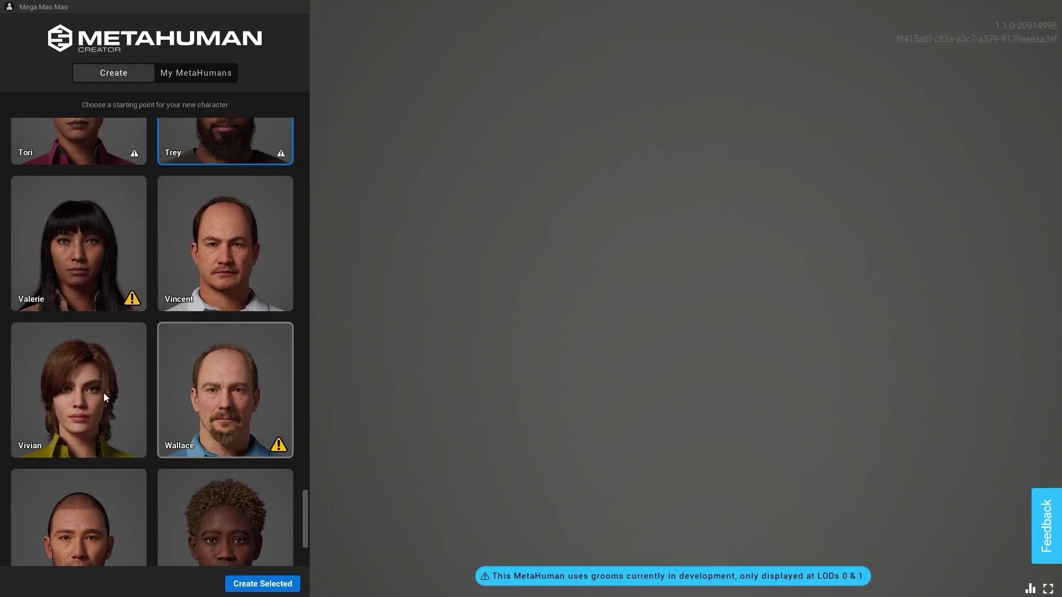
scroll(95, 390, "down", 3)
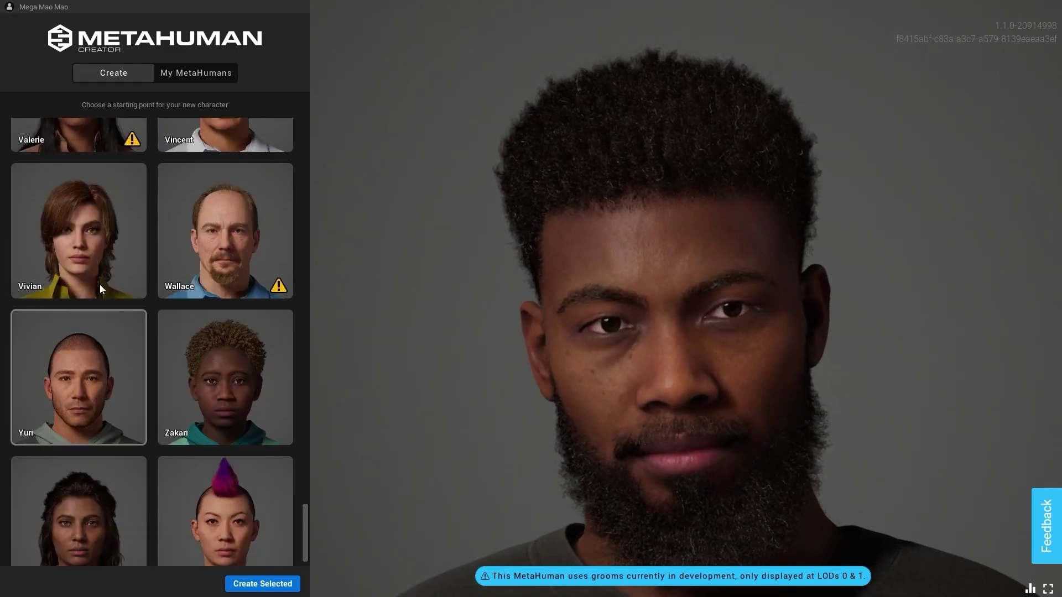
left_click(93, 250)
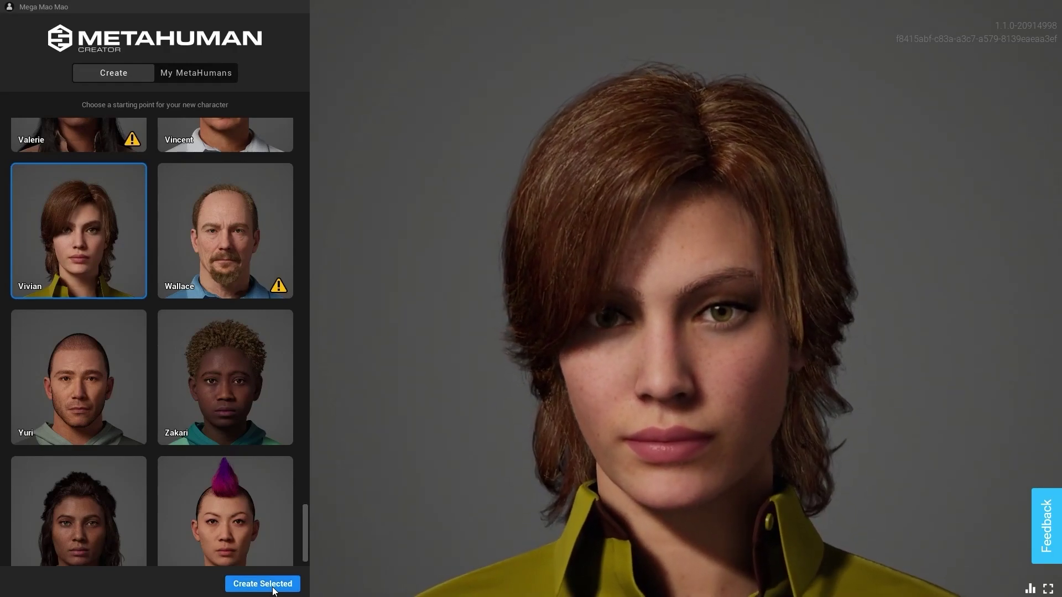
left_click(274, 589)
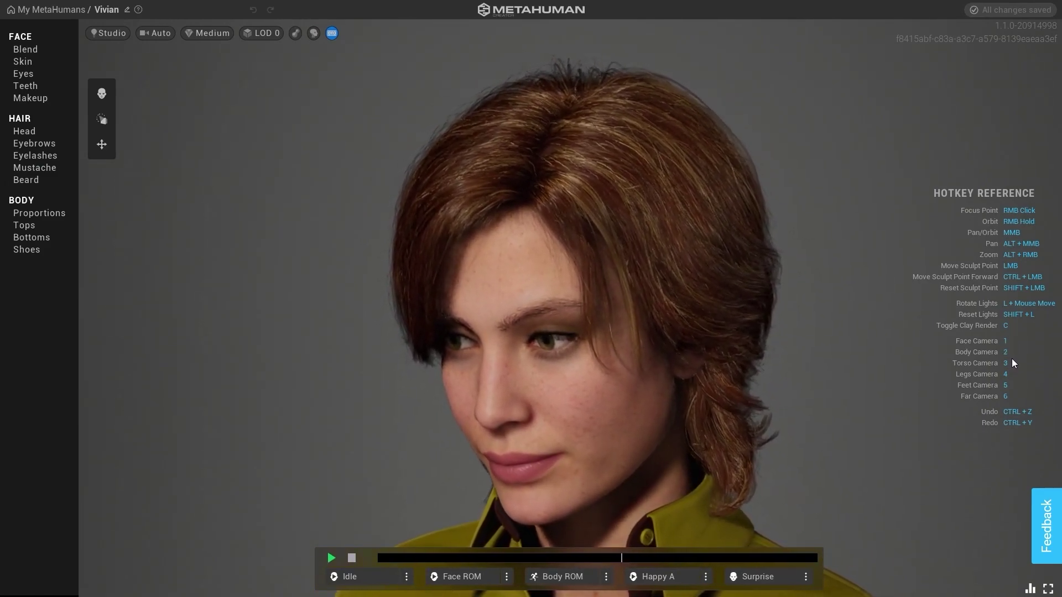
View the character through the torso, legs, feet and far cameras, then orbit slightly around the face in the face camera
key("3")
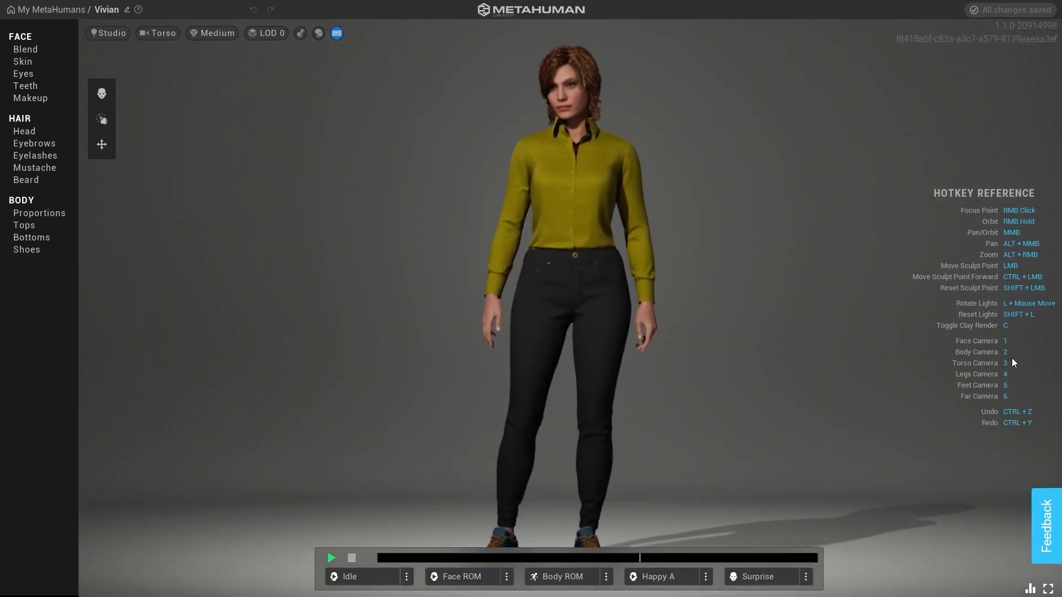
key("4")
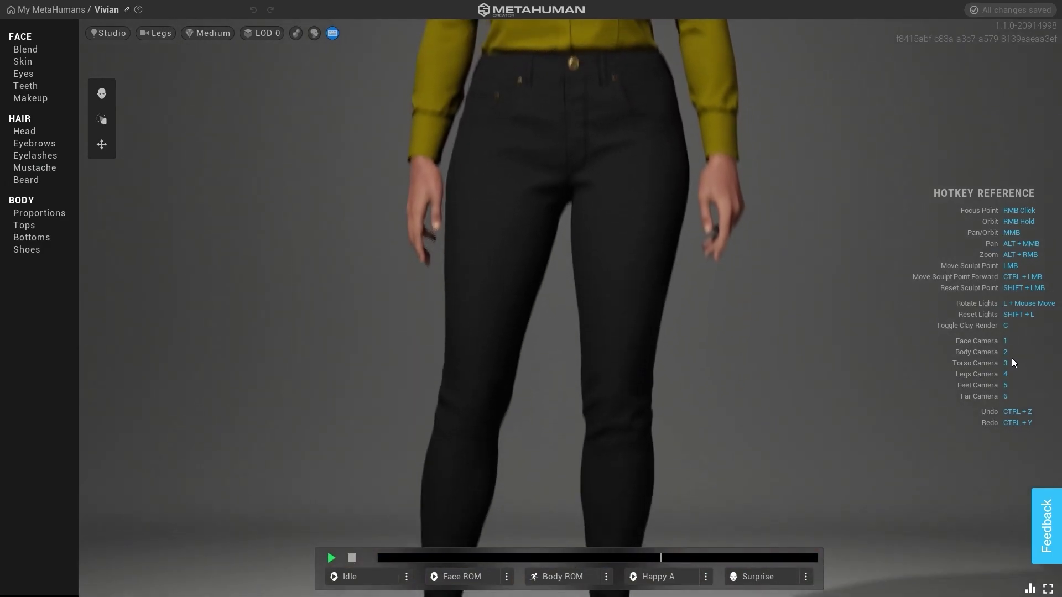
key("5")
key("6")
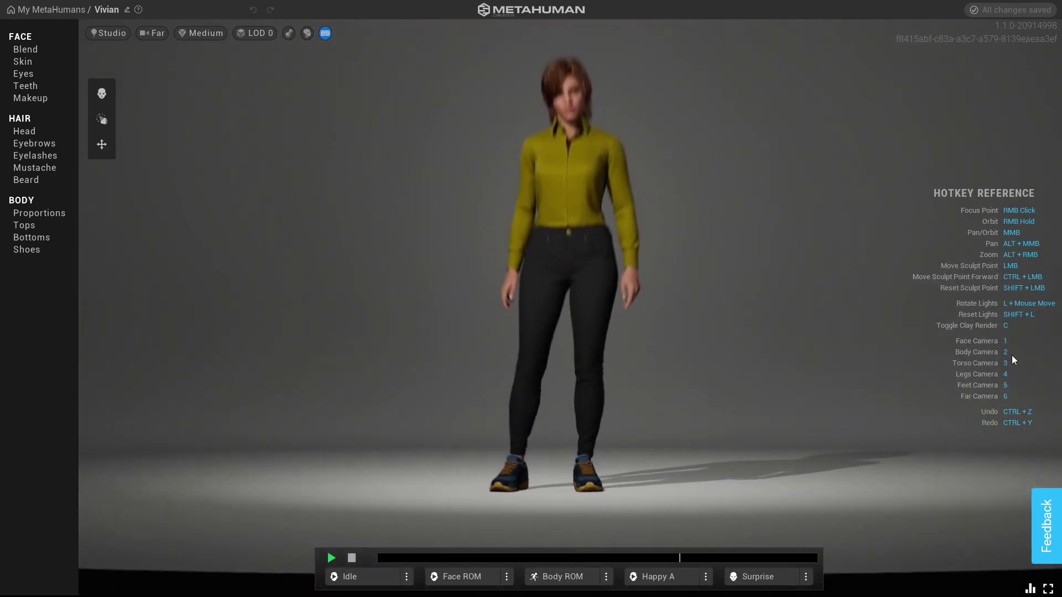
key("1")
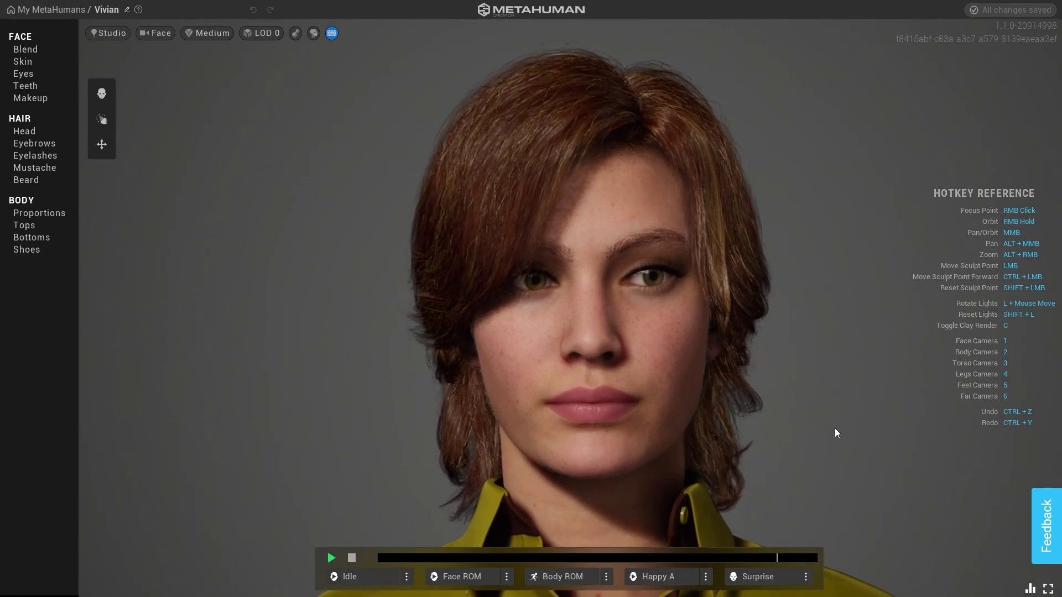
right_click_drag(835, 428, 799, 436)
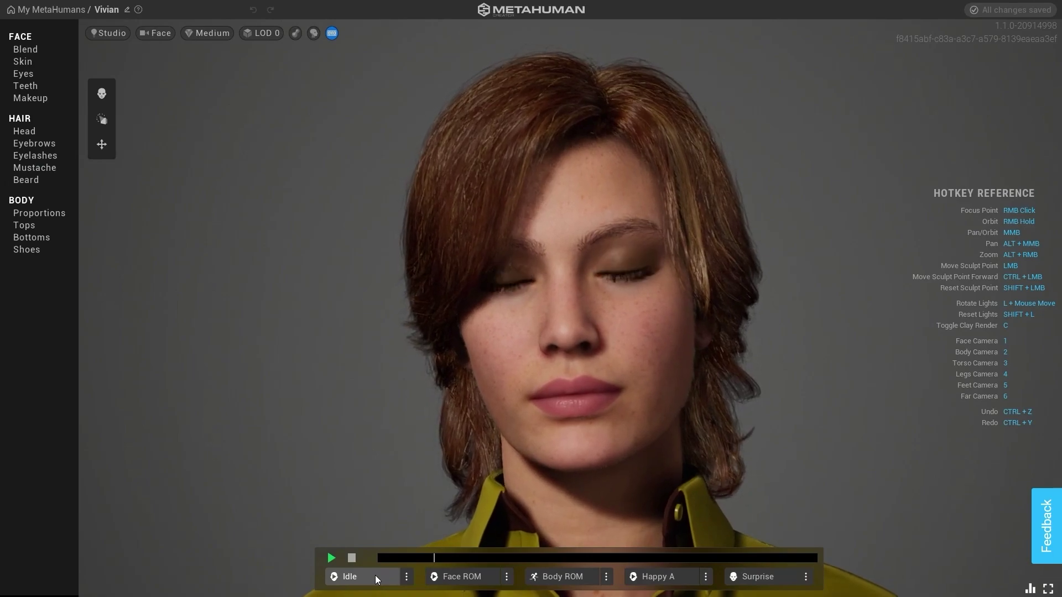
Try the Emotional body pose in the first animation slot in place of Idle, then switch the pose off
left_click(376, 577)
left_click(371, 579)
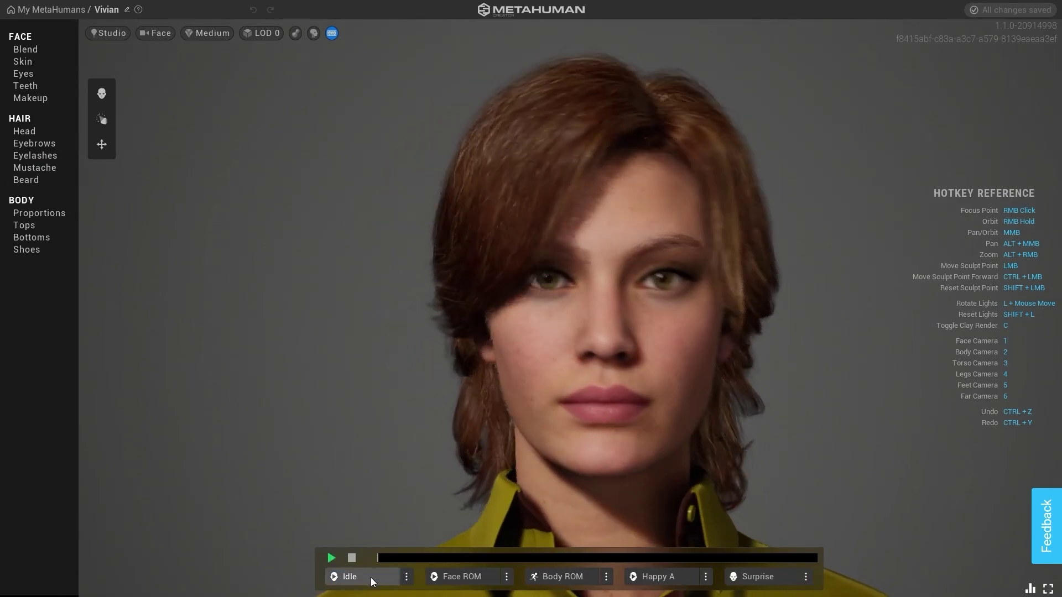
left_click(407, 577)
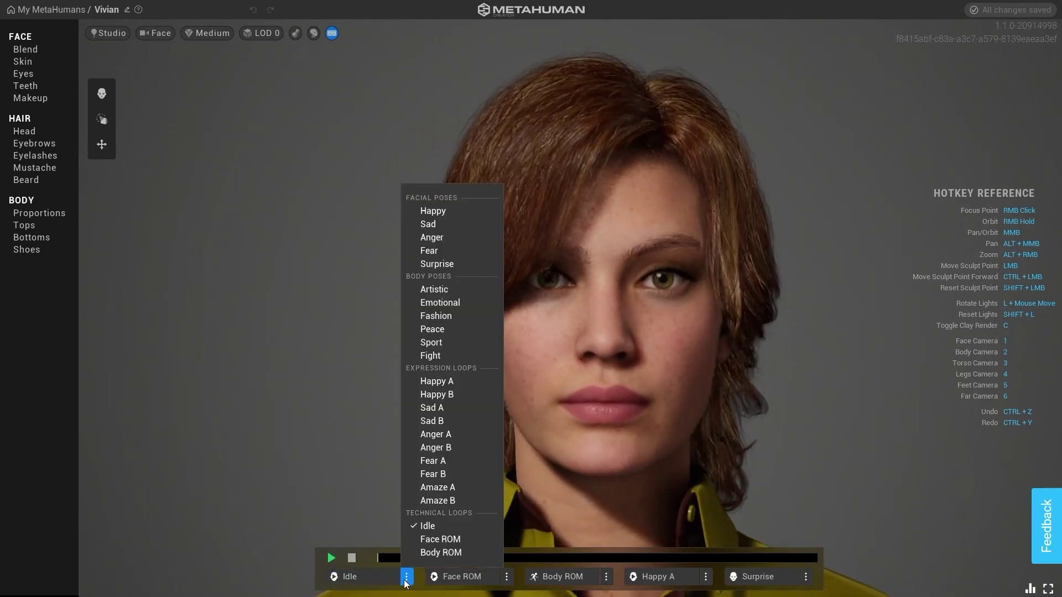
left_click(457, 302)
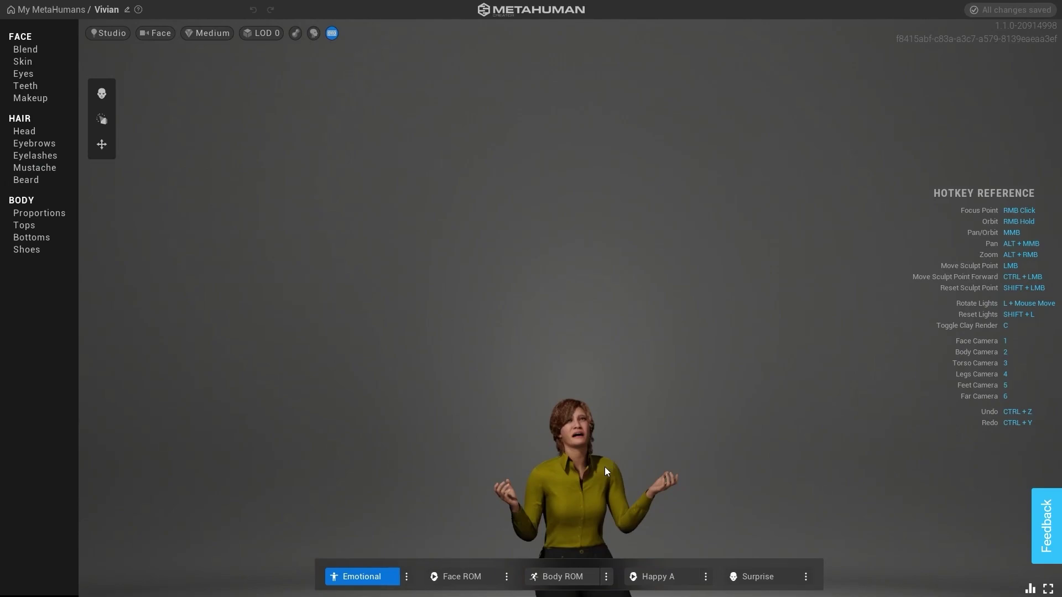
scroll(608, 466, "up", 3)
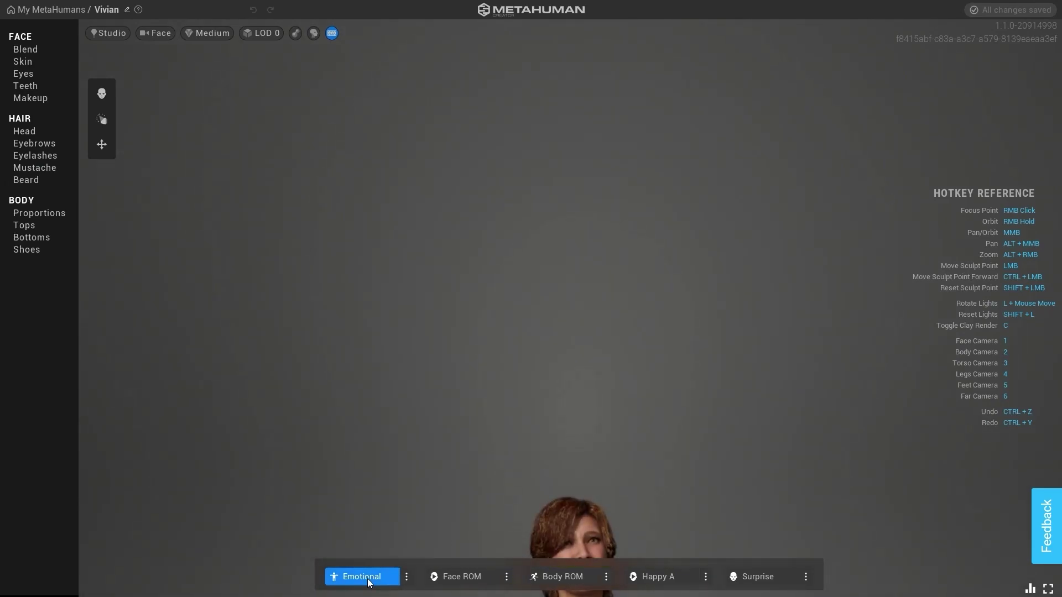
left_click(368, 583)
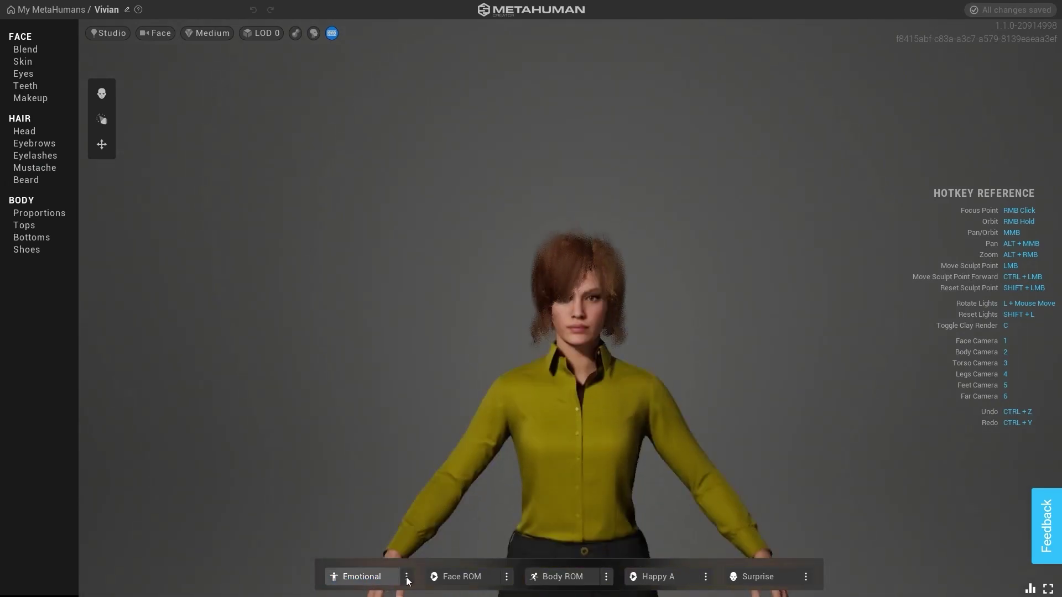
Set the first animation slot to the Idle loop and frame the character's head and shoulders
left_click(407, 577)
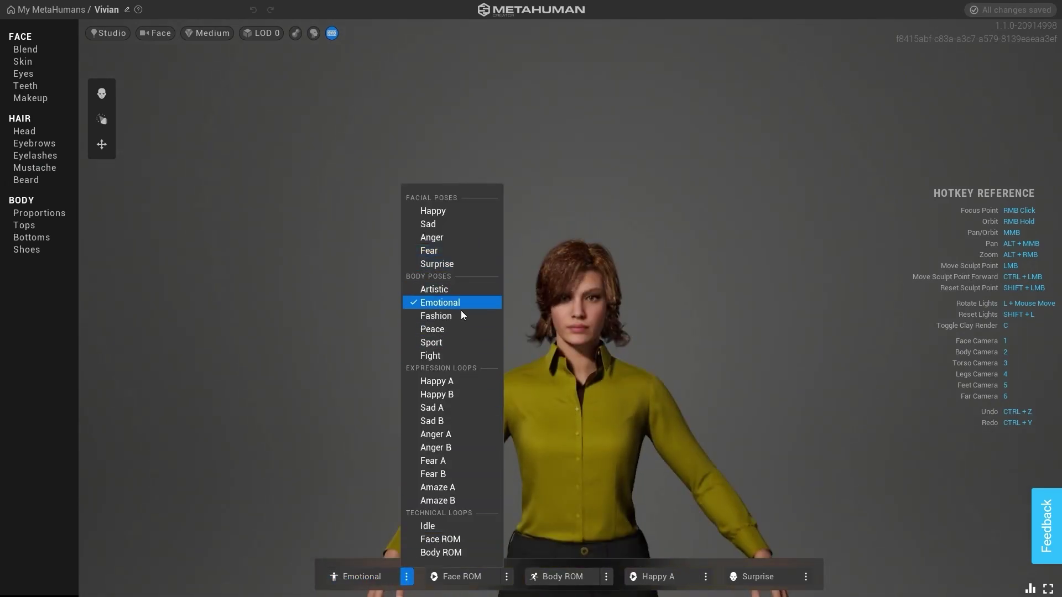
left_click(426, 526)
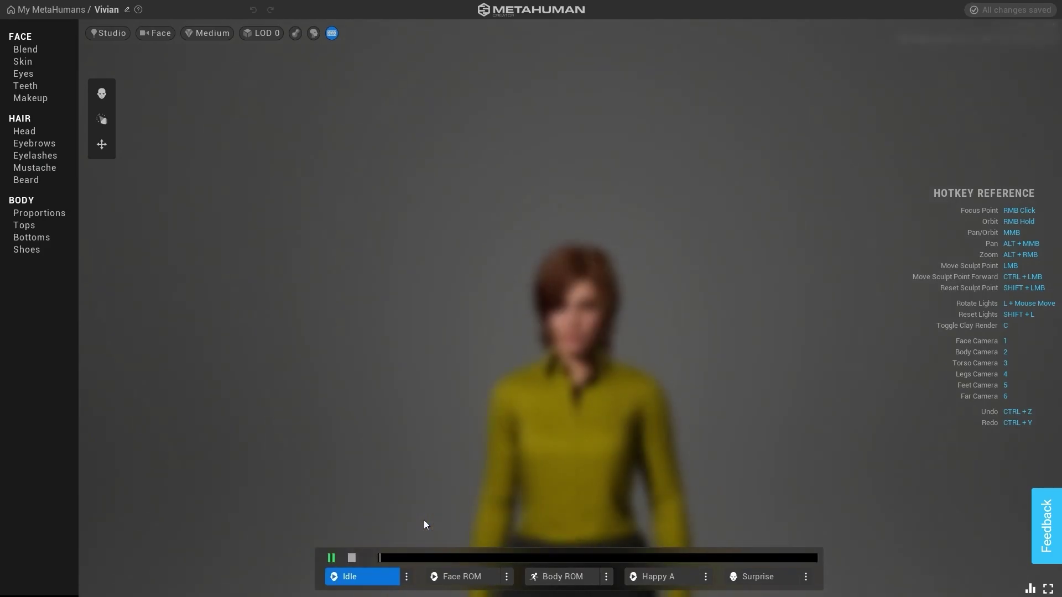
scroll(610, 403, "up", 5)
scroll(692, 393, "down", 1)
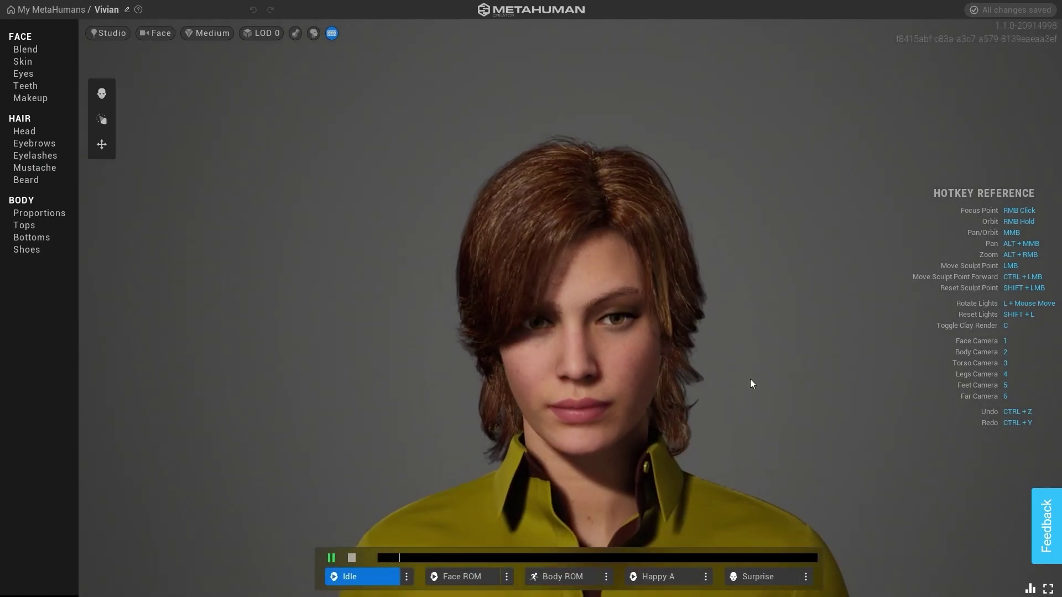
Preview the Happy A animation on the character and return to the Idle animation
left_click(657, 578)
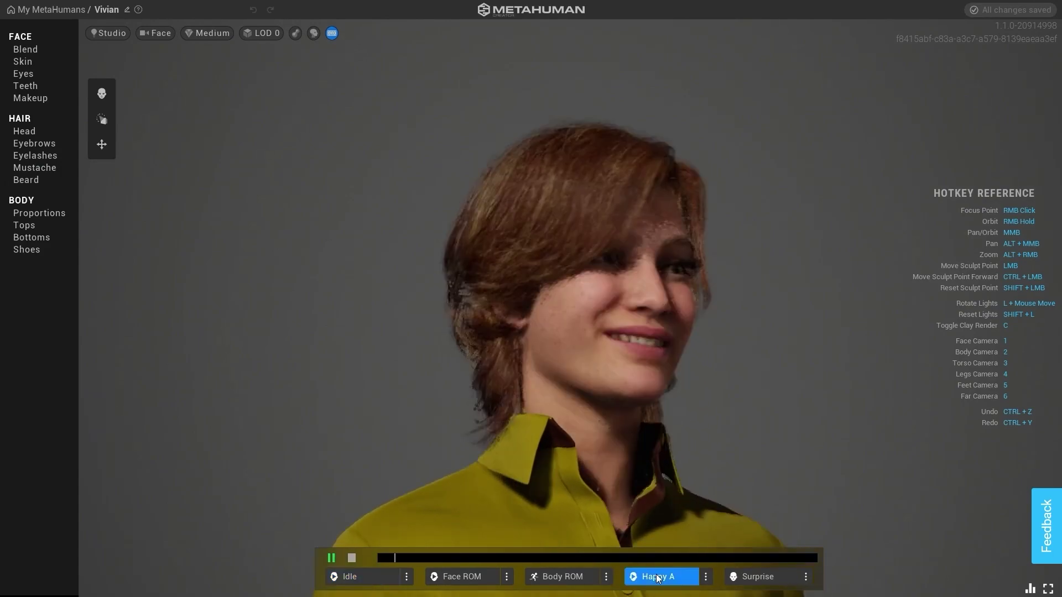
left_click(385, 580)
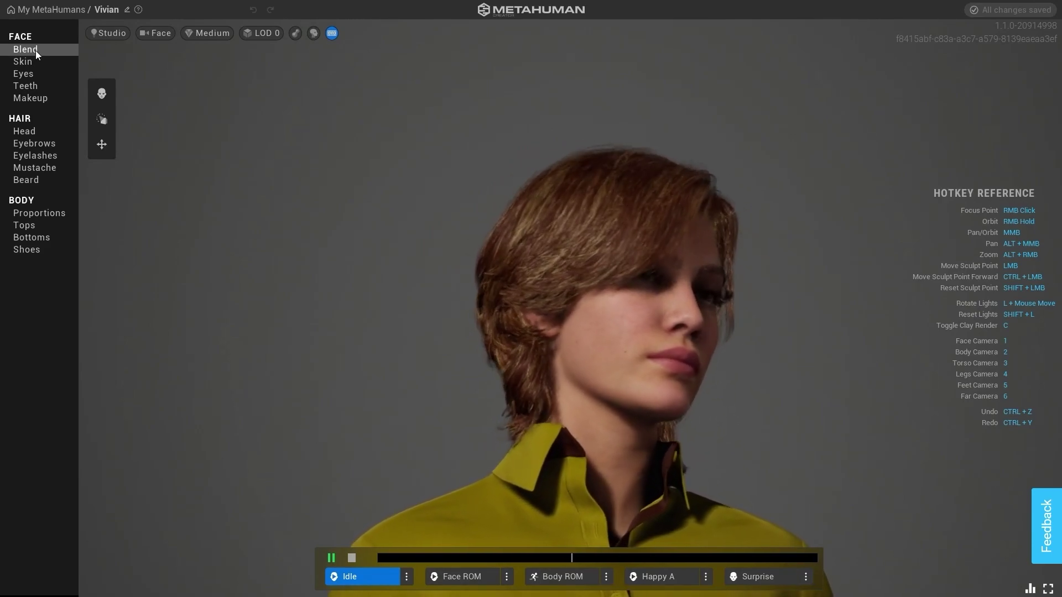
Fill the three face Blend slots with the presets Amelia, the short-haired bearded man beside Emory, and Emory
left_click(35, 51)
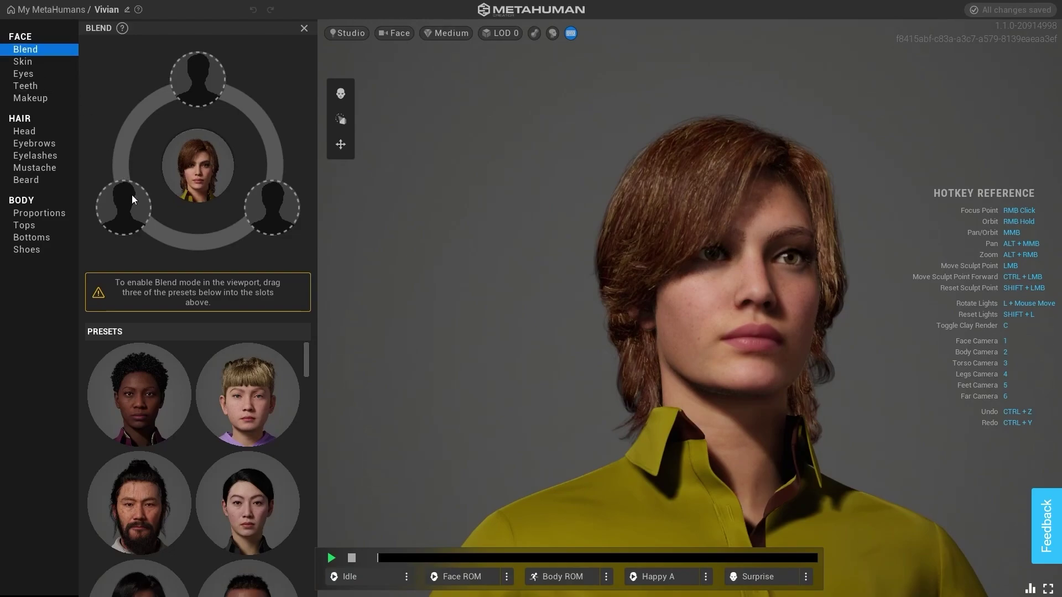
left_click_drag(260, 390, 200, 73)
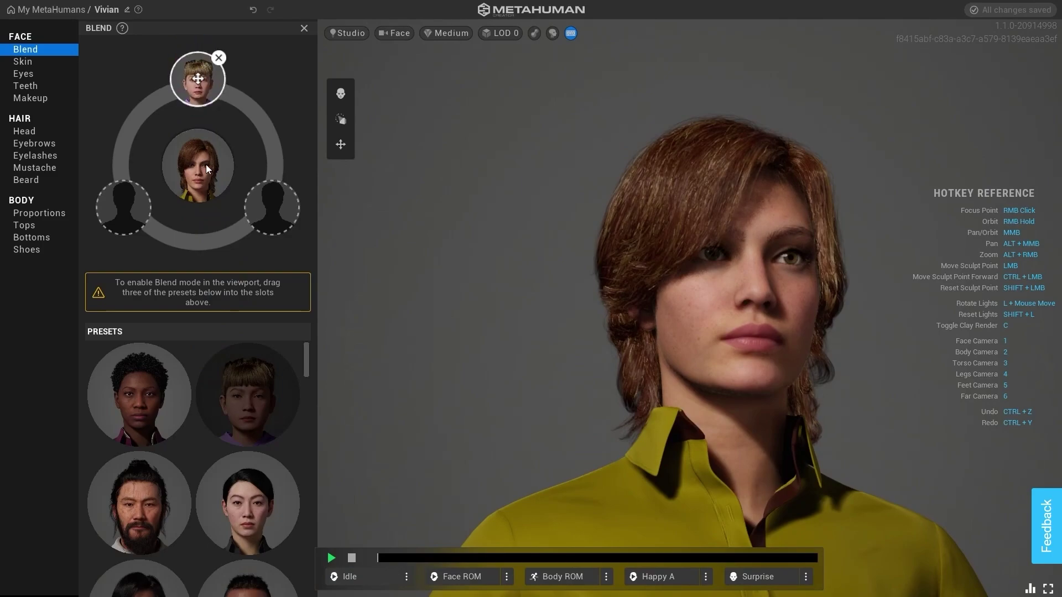
scroll(160, 450, "down", 5)
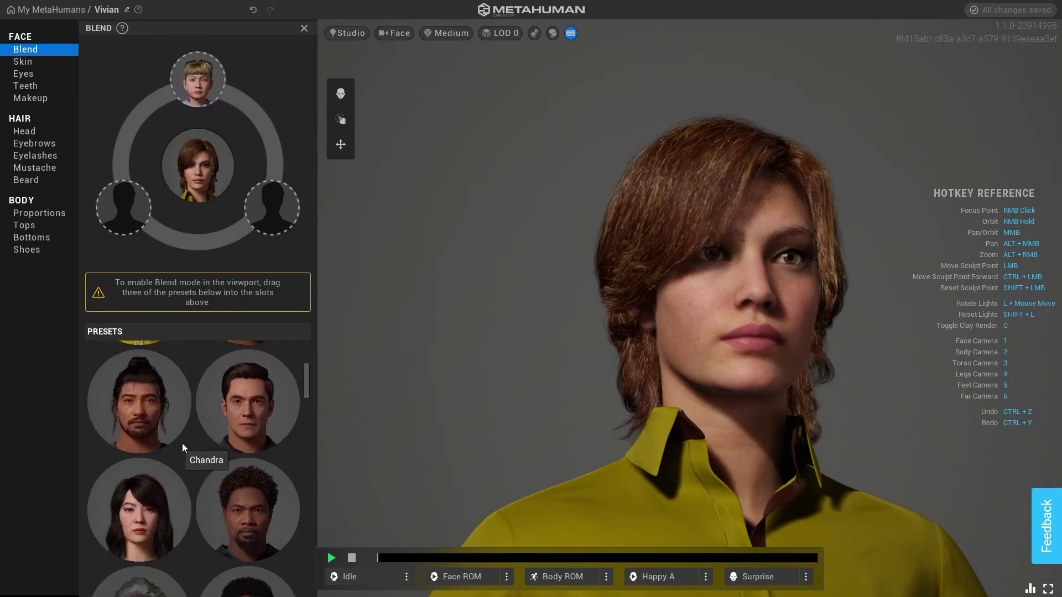
scroll(193, 444, "up", 3)
scroll(249, 443, "down", 6)
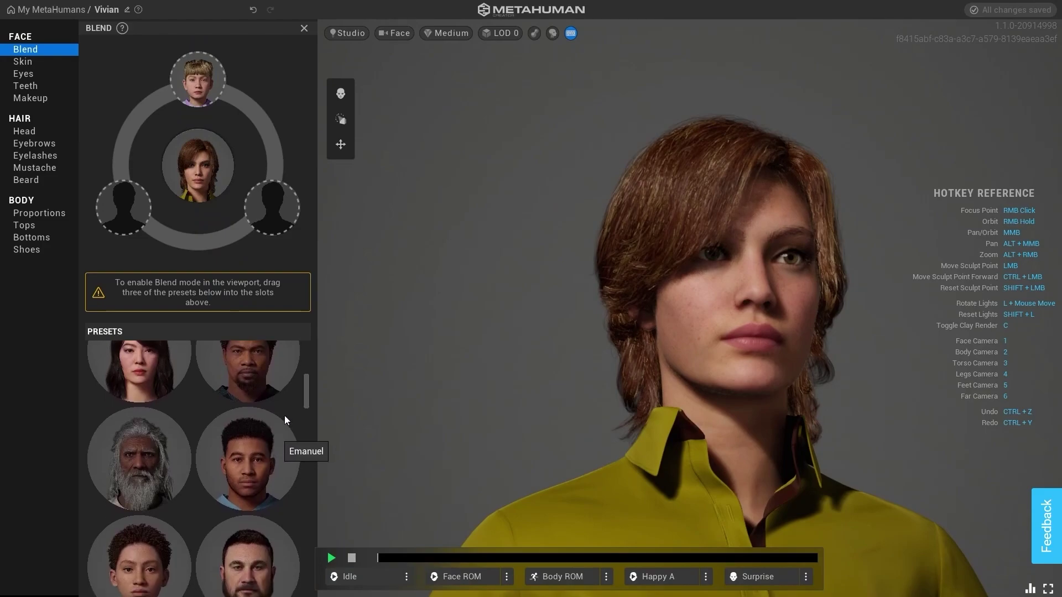
left_click_drag(255, 539, 267, 207)
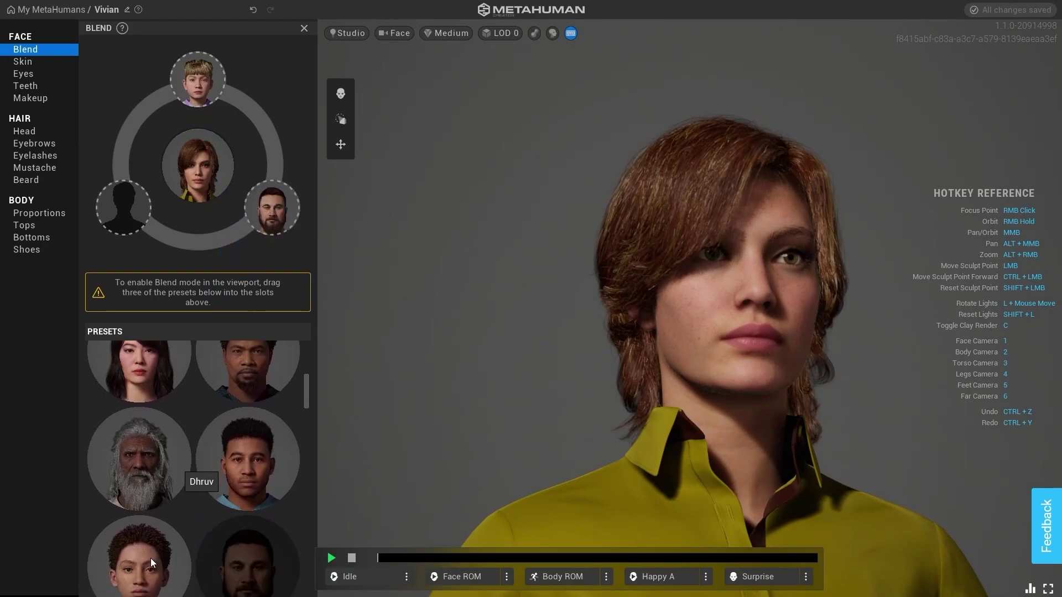
scroll(164, 532, "down", 3)
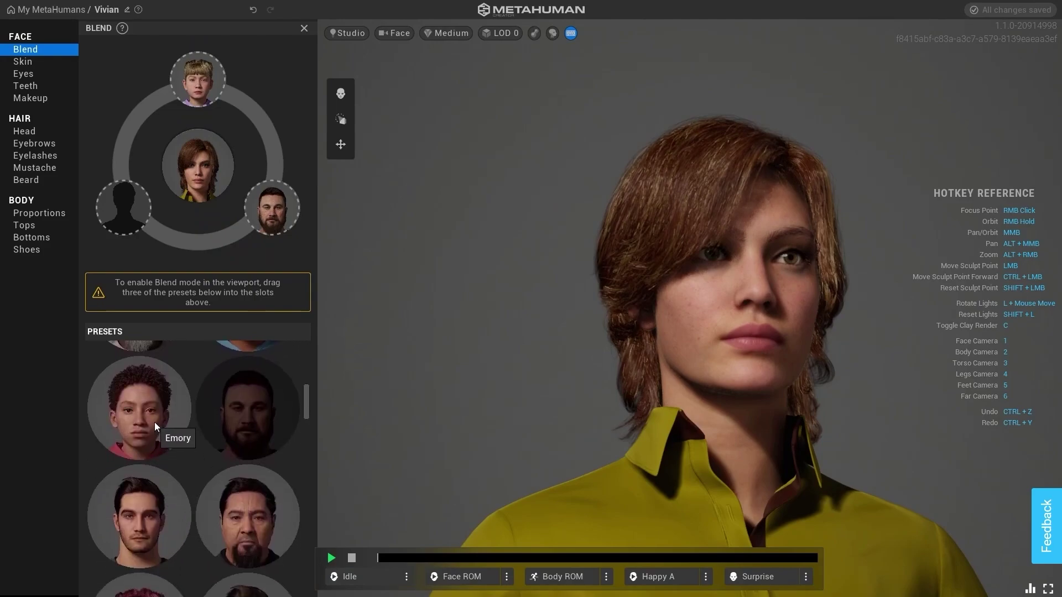
mouse_move(164, 420)
left_mouse_down()
mouse_move(148, 244)
mouse_move(122, 217)
left_mouse_up()
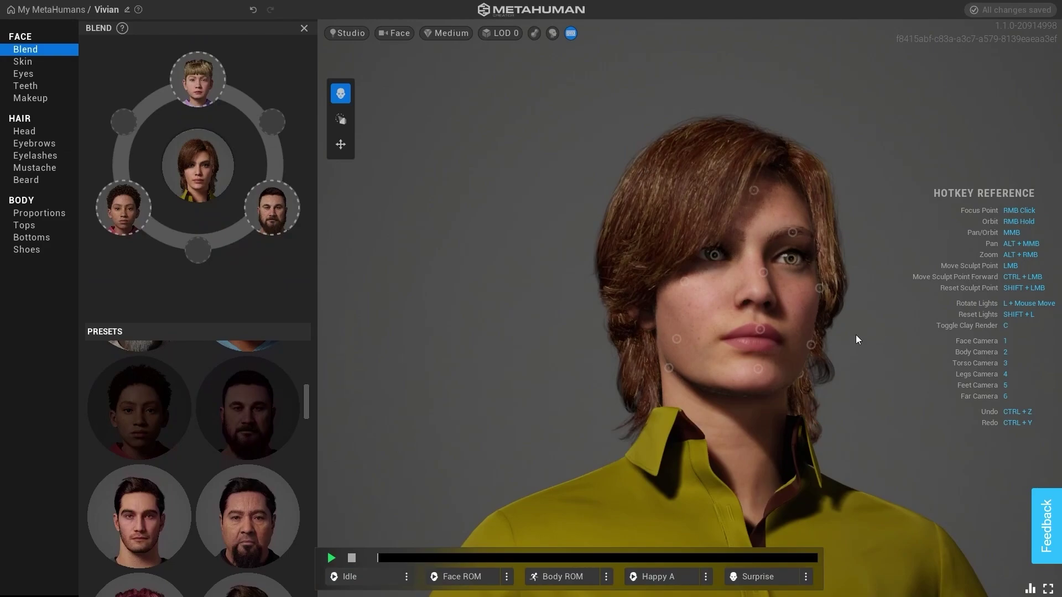
Set the head hair style to None and orbit around the bald head
right_click_drag(531, 370, 443, 383)
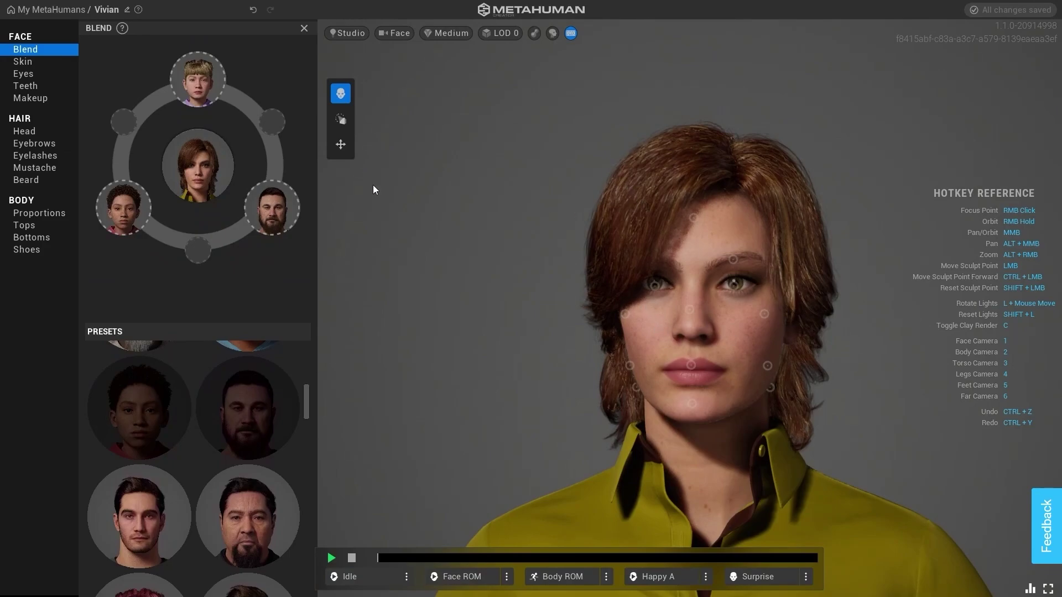
left_click(28, 135)
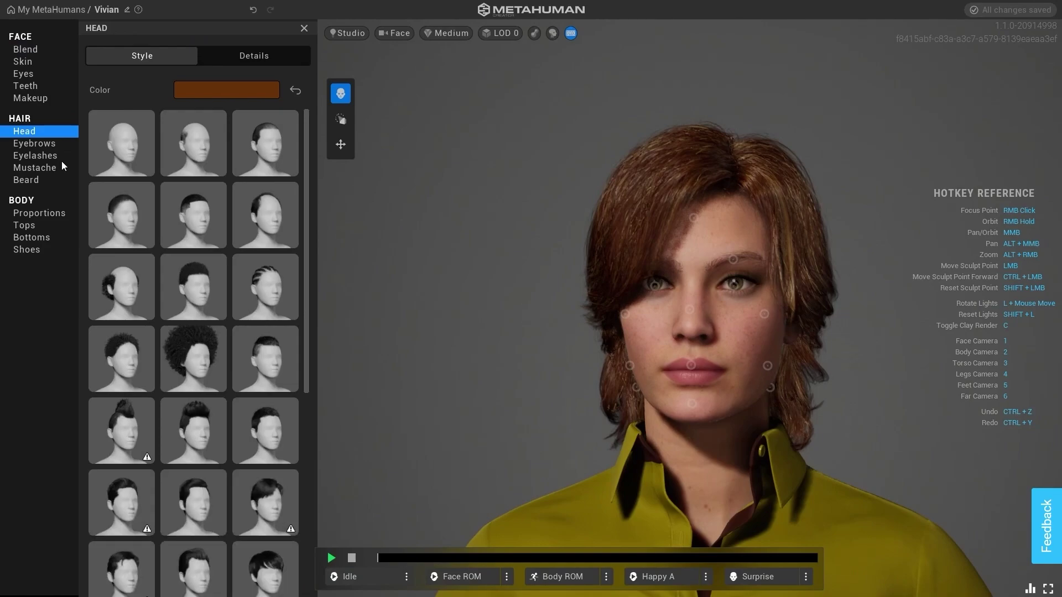
left_click(141, 168)
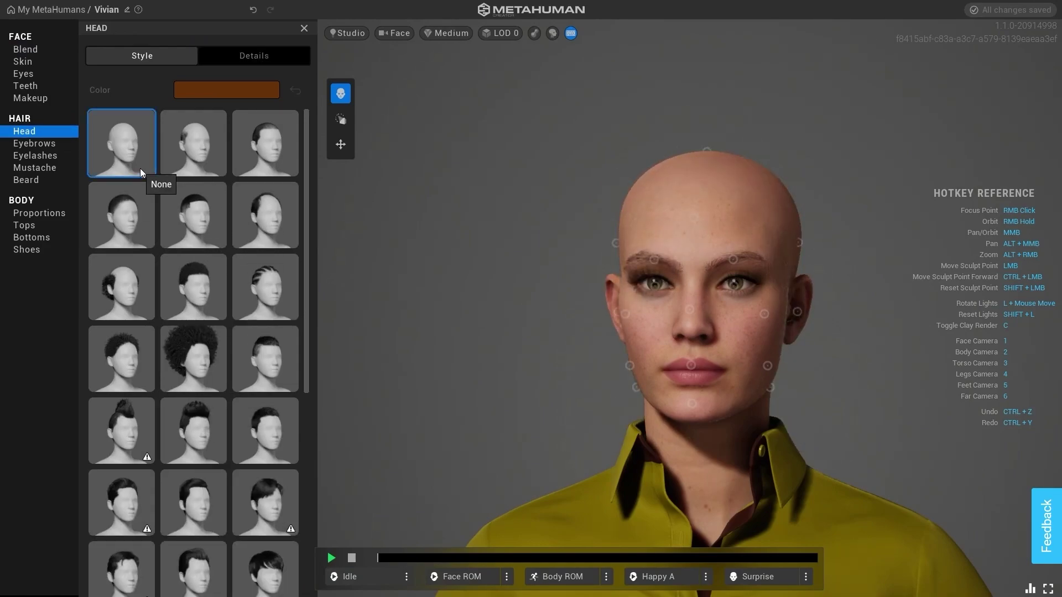
right_click_drag(553, 338, 475, 329)
Return to face blending, zoom in on the face and blend the nose toward the Amelia preset
left_click(25, 49)
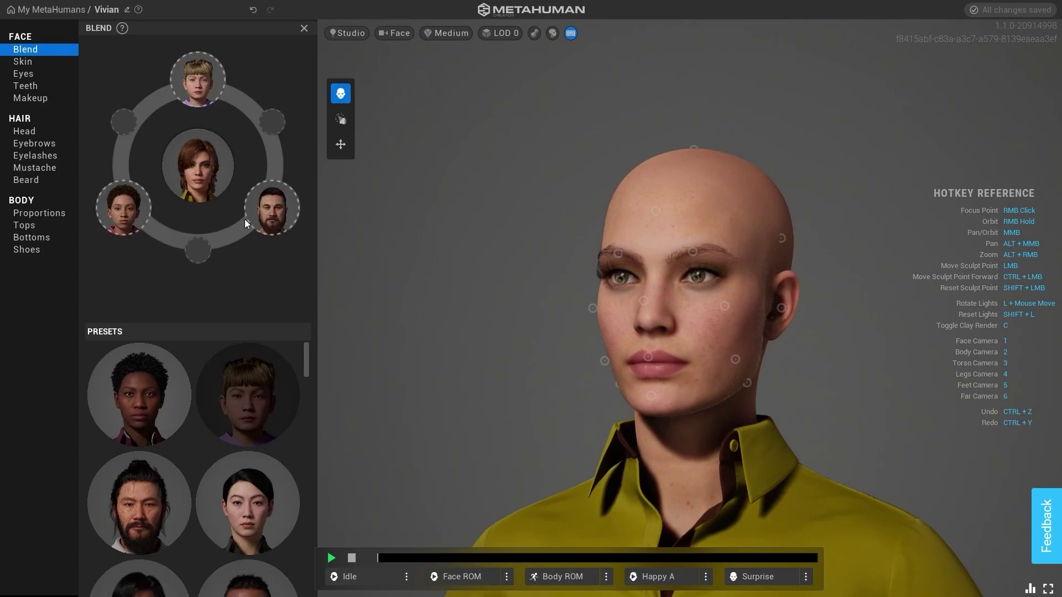
scroll(469, 434, "down", 2)
scroll(543, 389, "up", 6)
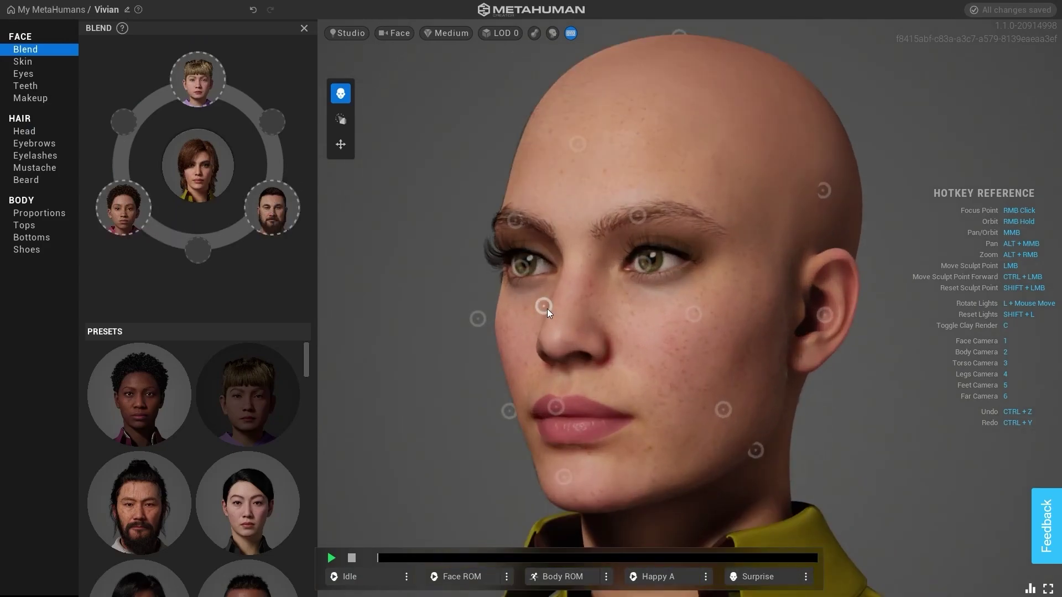
left_click(547, 309)
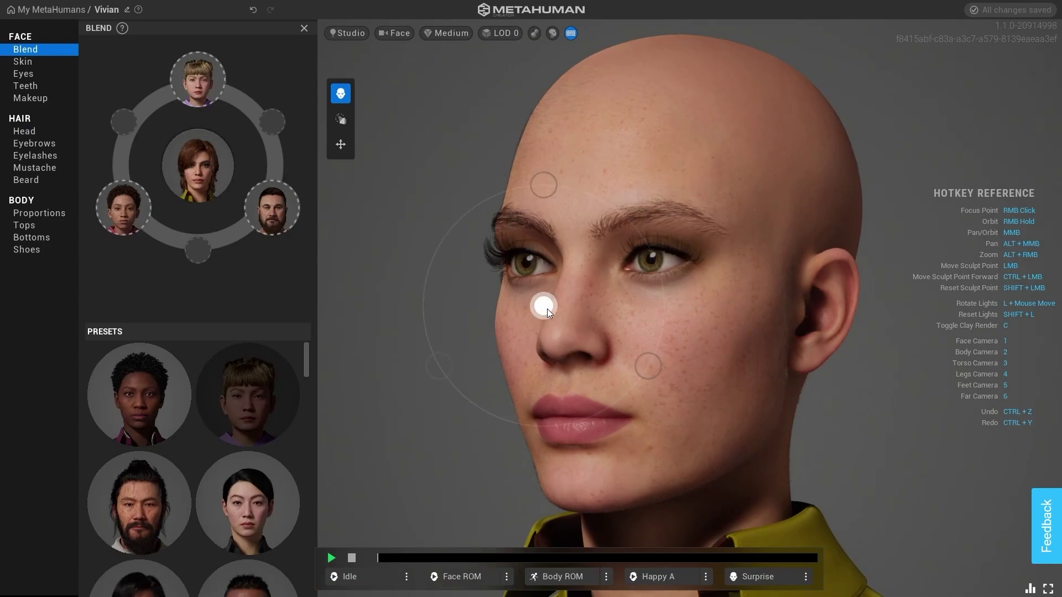
mouse_move(546, 308)
left_mouse_down()
mouse_move(539, 151)
mouse_move(552, 297)
mouse_move(542, 325)
mouse_move(546, 306)
mouse_move(649, 373)
mouse_move(567, 378)
mouse_move(391, 356)
mouse_move(409, 392)
mouse_move(503, 195)
mouse_move(542, 181)
mouse_move(556, 234)
mouse_move(556, 316)
mouse_move(509, 202)
mouse_move(533, 167)
mouse_move(430, 214)
mouse_move(361, 300)
mouse_move(353, 334)
mouse_move(496, 174)
mouse_move(545, 181)
mouse_move(543, 302)
mouse_move(537, 235)
mouse_move(542, 192)
mouse_move(547, 310)
mouse_move(535, 232)
mouse_move(520, 262)
mouse_move(541, 386)
mouse_move(606, 322)
mouse_move(553, 265)
mouse_move(545, 188)
mouse_move(550, 208)
left_mouse_up()
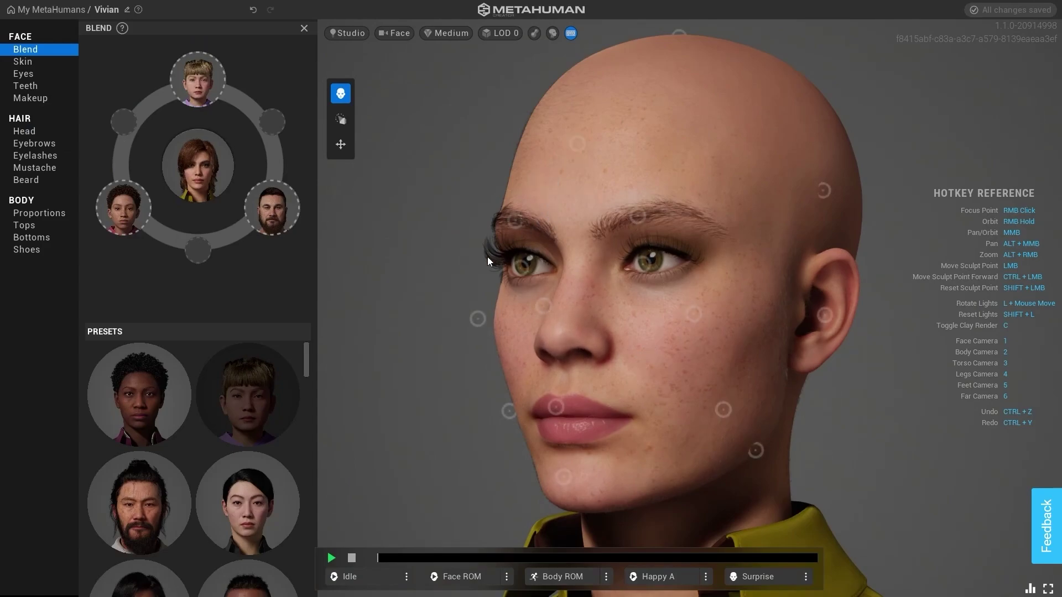
In side view, blend the jaw corner toward the bearded man and Amelia, and bring its control back near the centre
right_click_drag(430, 297, 310, 283)
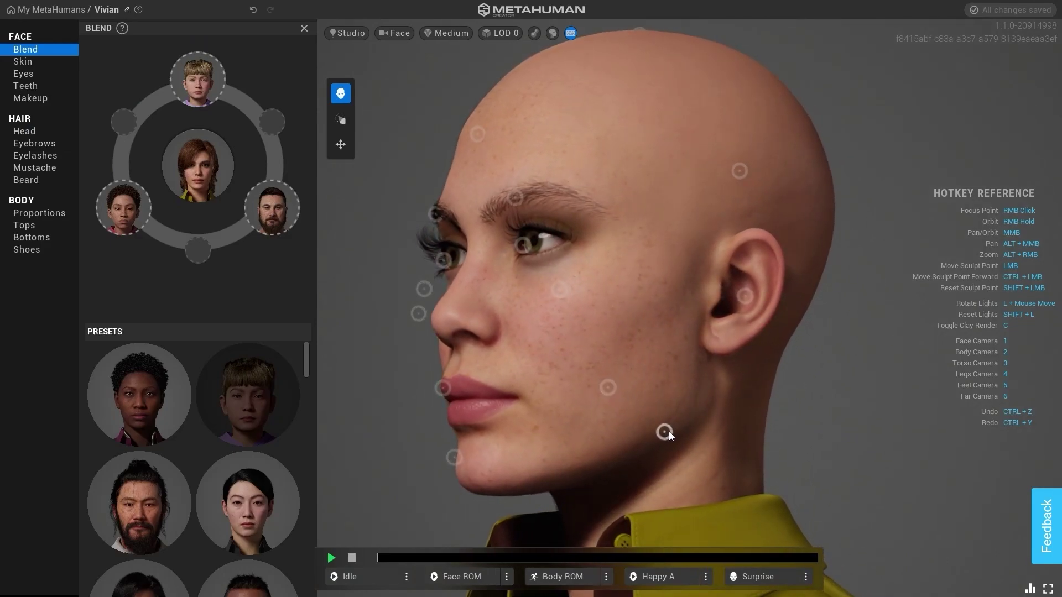
left_click_drag(670, 432, 779, 502)
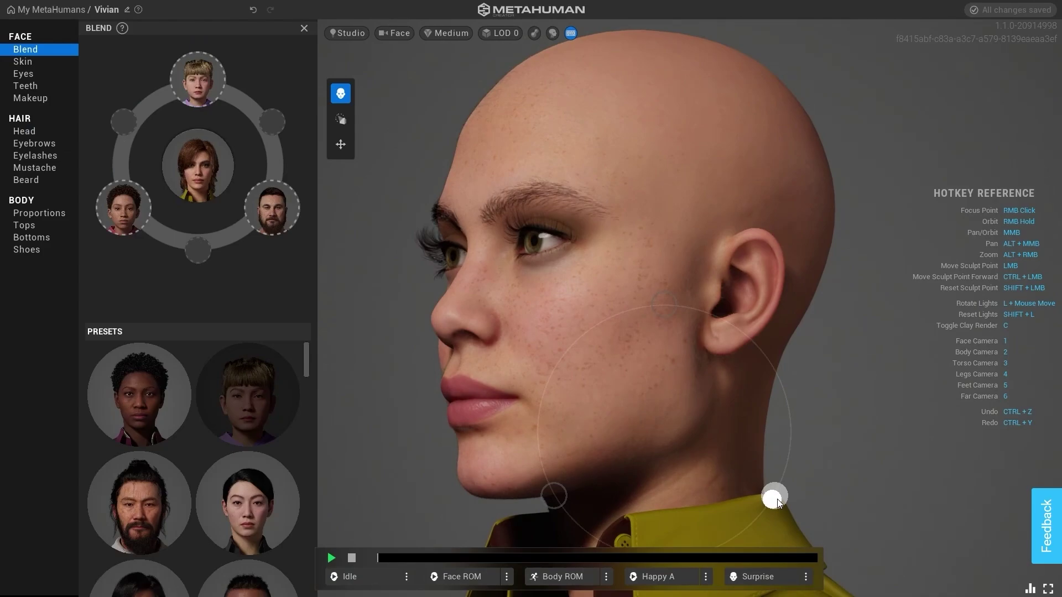
left_click_drag(737, 472, 666, 303)
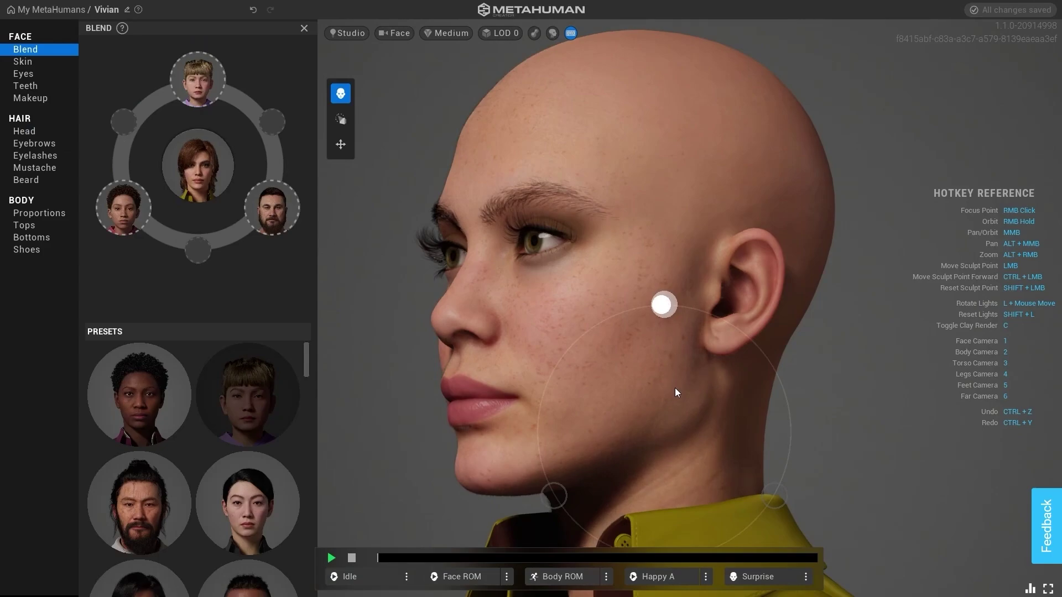
mouse_move(675, 388)
left_mouse_down()
mouse_move(668, 423)
mouse_move(546, 485)
mouse_move(549, 499)
mouse_move(613, 463)
mouse_move(658, 413)
mouse_move(664, 430)
mouse_move(671, 302)
left_mouse_up()
left_click_drag(663, 389, 669, 424)
right_click_drag(830, 429, 827, 429)
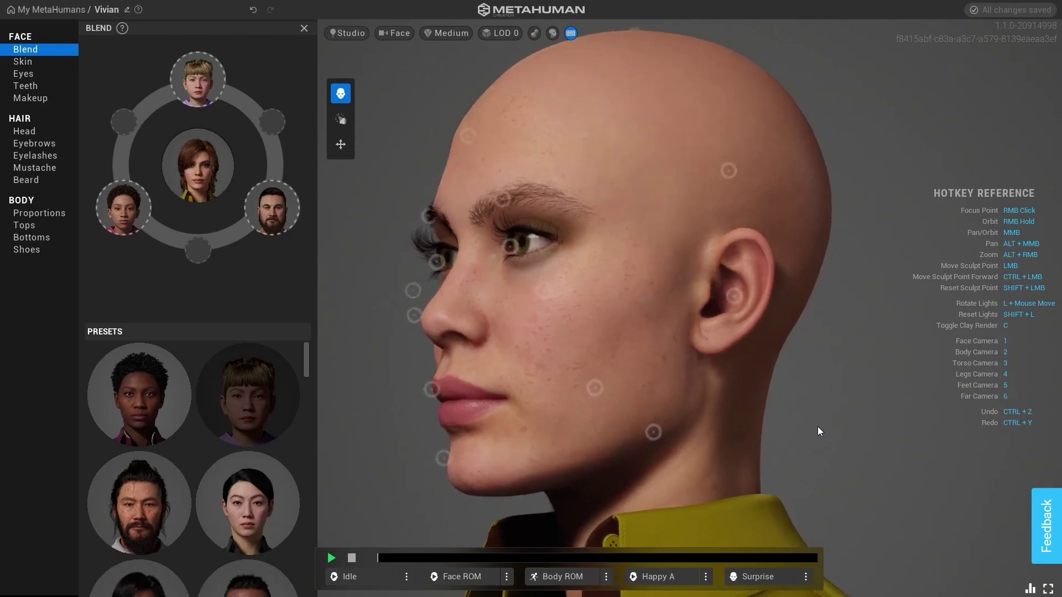
Capture the head view as a screenshot region and draw two freehand red jaw outlines over it
key("Print")
left_click_drag(341, 71, 980, 577)
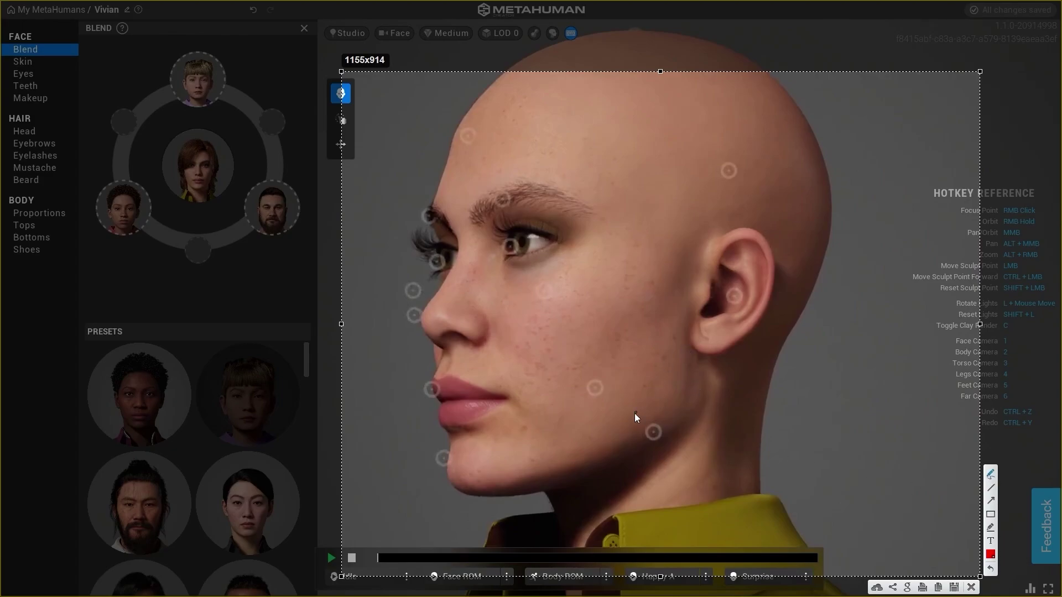
mouse_move(687, 321)
left_mouse_down()
mouse_move(669, 415)
mouse_move(599, 463)
mouse_move(483, 494)
left_mouse_up()
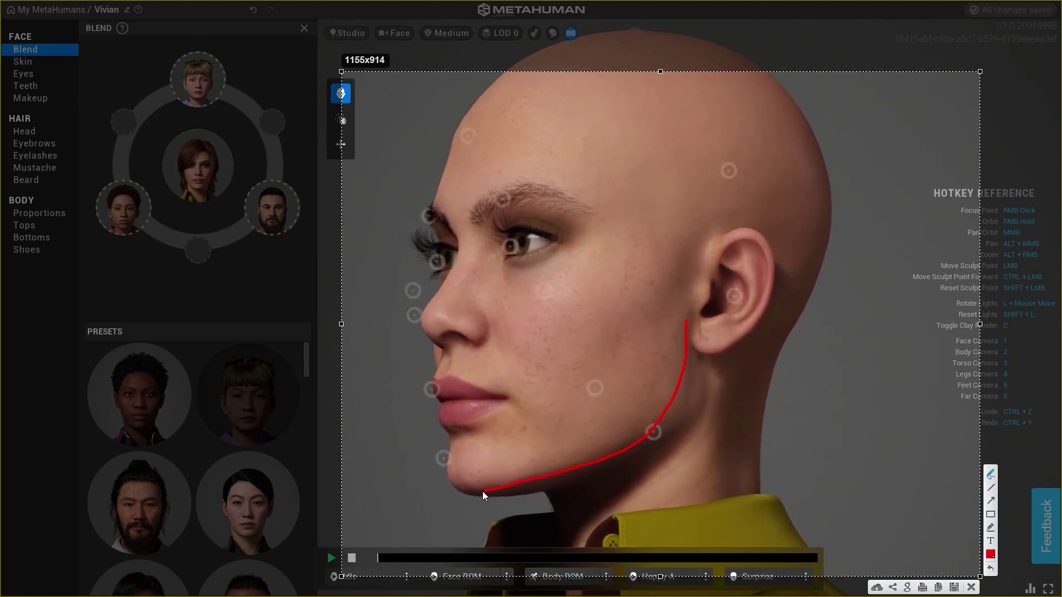
mouse_move(706, 308)
left_mouse_down()
mouse_move(717, 462)
mouse_move(520, 531)
left_mouse_up()
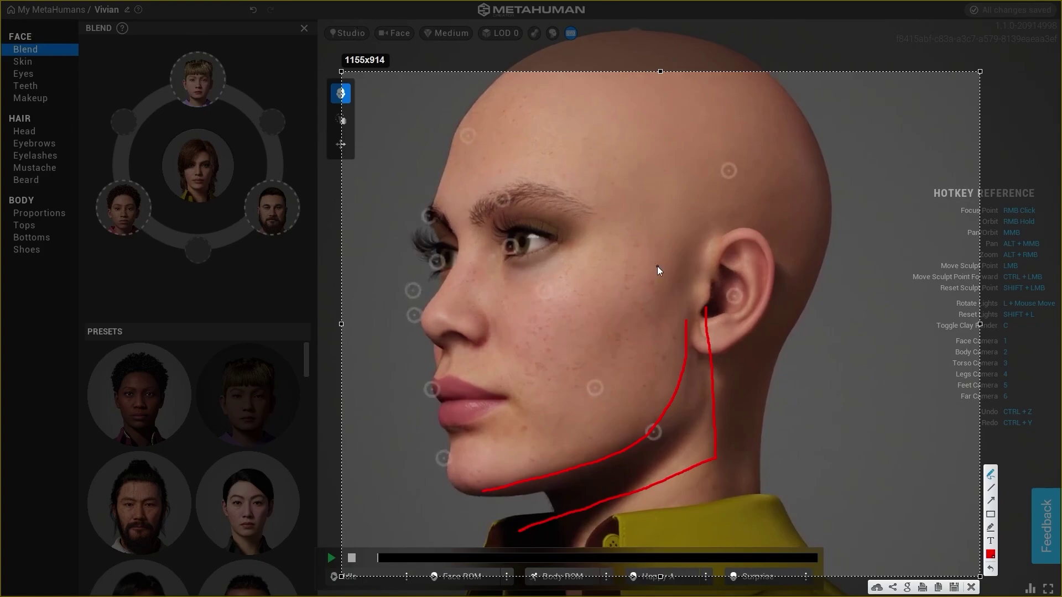
Sketch rough red freehand shapes around the upper head and ear on the screenshot, and discard the capture
mouse_move(625, 160)
left_mouse_down()
mouse_move(634, 169)
mouse_move(623, 162)
mouse_move(745, 159)
left_mouse_up()
left_click_drag(627, 179, 755, 224)
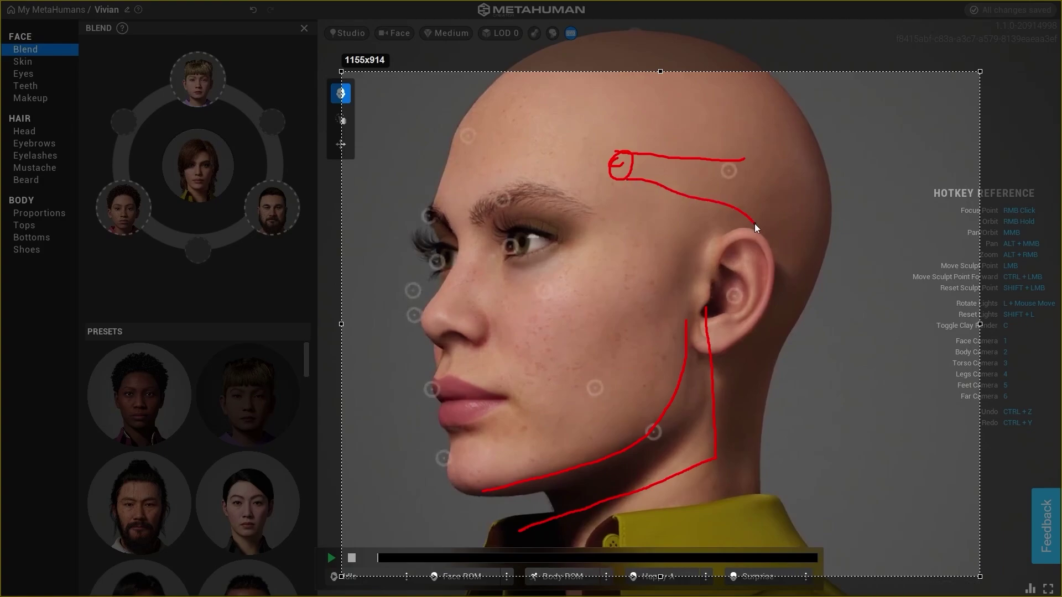
mouse_move(744, 160)
left_mouse_down()
mouse_move(749, 94)
mouse_move(596, 119)
left_mouse_up()
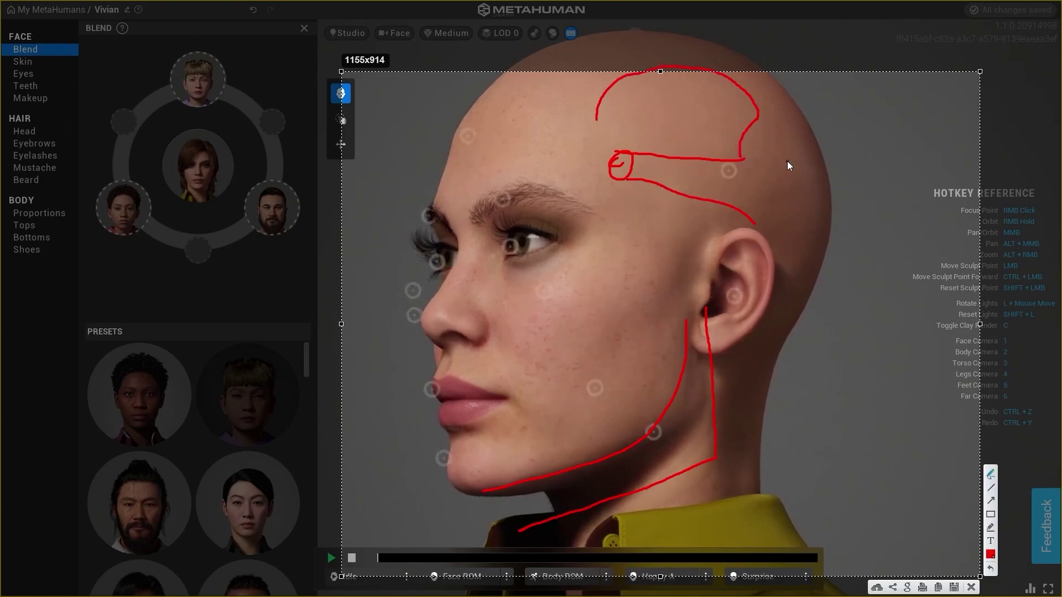
mouse_move(757, 110)
left_mouse_down()
mouse_move(788, 152)
mouse_move(783, 220)
mouse_move(762, 224)
left_mouse_up()
mouse_move(652, 188)
left_mouse_down()
mouse_move(674, 262)
mouse_move(769, 288)
left_mouse_up()
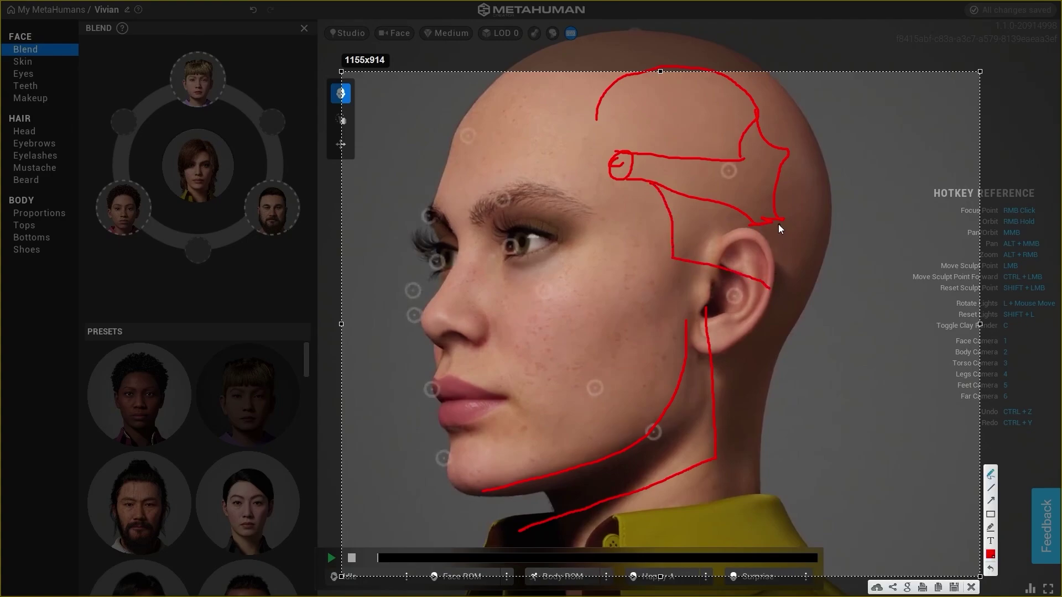
left_click_drag(778, 222, 772, 276)
left_click_drag(652, 187, 664, 193)
left_click_drag(672, 229, 683, 270)
mouse_move(757, 135)
left_mouse_down()
mouse_move(756, 88)
mouse_move(762, 155)
mouse_move(762, 65)
mouse_move(758, 150)
left_mouse_up()
mouse_move(841, 176)
left_mouse_down()
mouse_move(838, 184)
mouse_move(831, 169)
left_mouse_up()
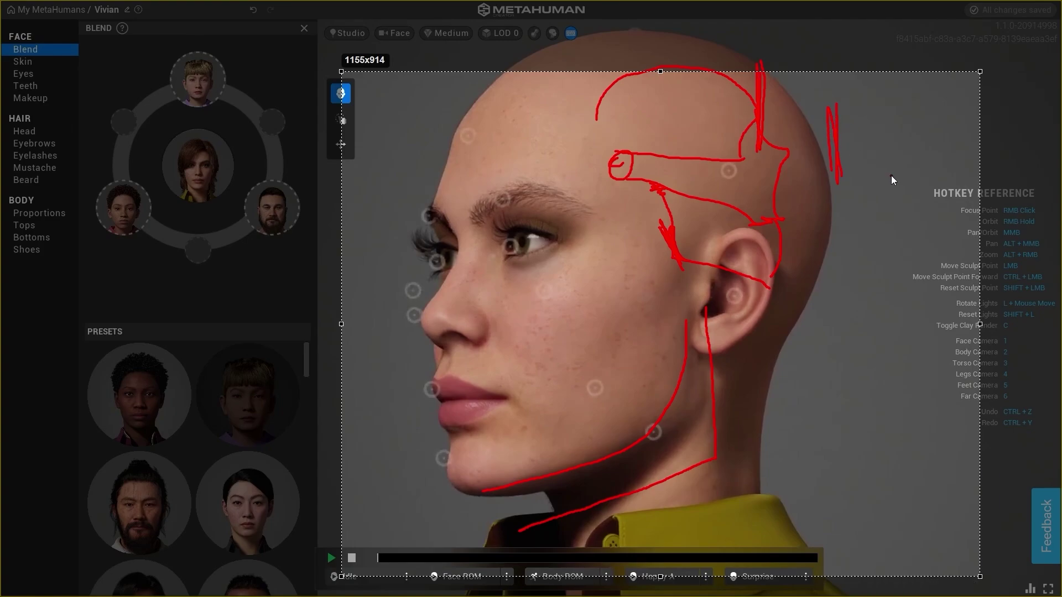
left_click_drag(892, 178, 847, 122)
left_click(972, 587)
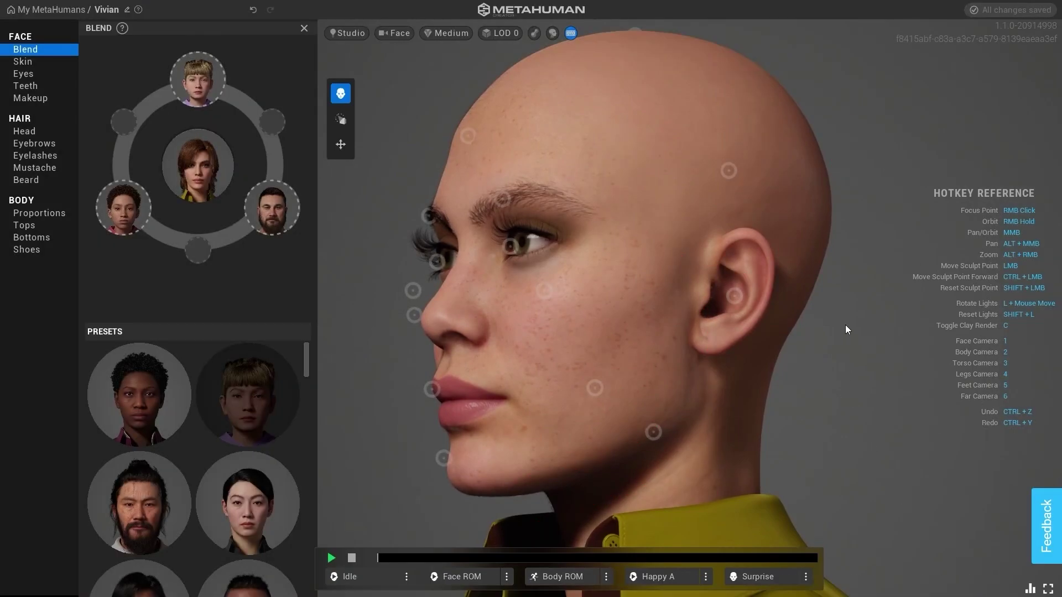
Blend the forehead toward the bearded man and back up toward Amelia, checking the shape in profile
right_click_drag(822, 353, 706, 281)
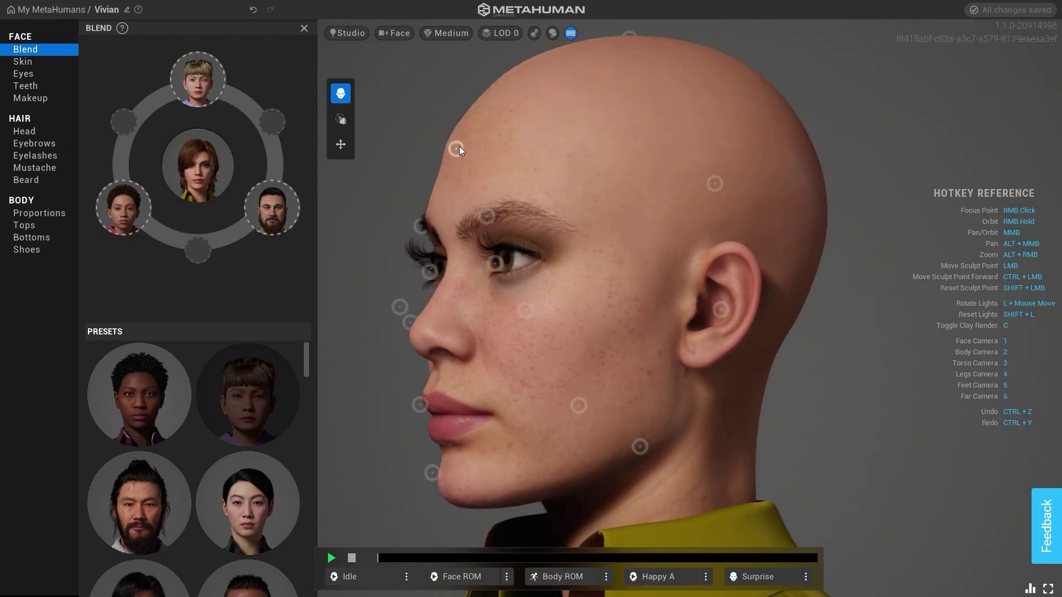
mouse_move(459, 146)
left_mouse_down()
mouse_move(510, 186)
mouse_move(593, 214)
left_mouse_up()
right_click_drag(830, 402, 740, 396)
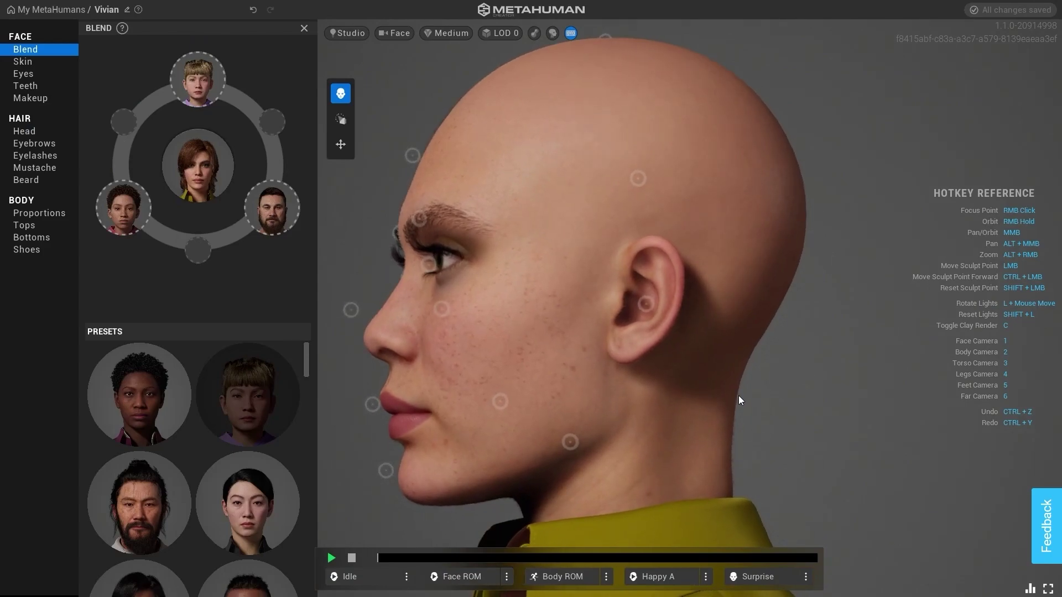
right_click_drag(417, 108, 365, 171)
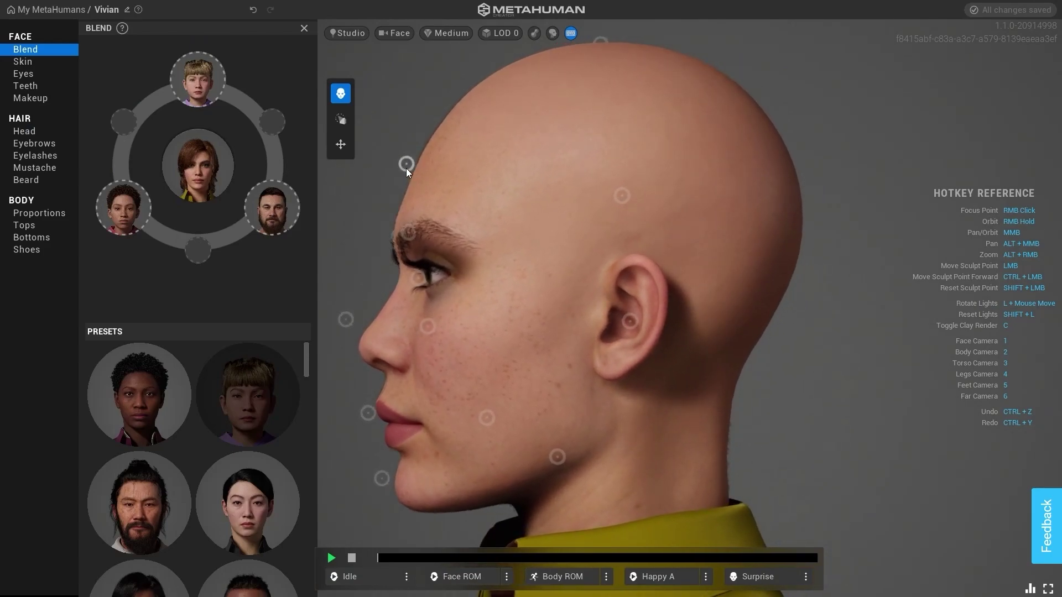
mouse_move(406, 168)
left_mouse_down()
mouse_move(341, 134)
mouse_move(327, 103)
mouse_move(313, 117)
mouse_move(486, 203)
mouse_move(435, 199)
mouse_move(415, 171)
mouse_move(470, 111)
mouse_move(424, 180)
mouse_move(300, 118)
mouse_move(311, 116)
mouse_move(307, 2)
mouse_move(369, 137)
mouse_move(343, 45)
mouse_move(311, 34)
left_mouse_up()
right_click_drag(812, 433, 884, 414)
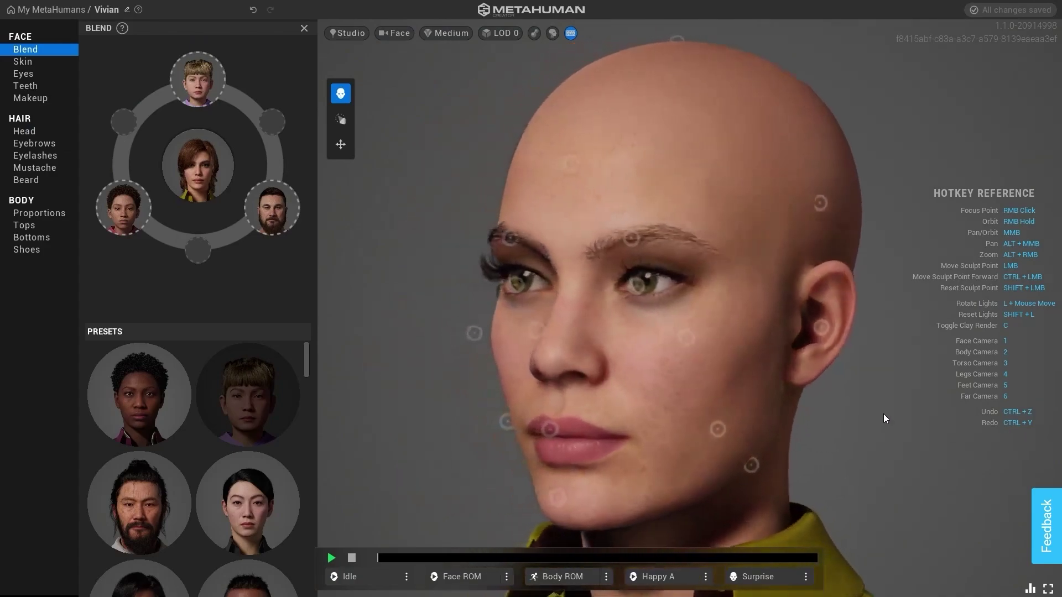
Switch to Sculpt mode, move the point near the jaw corner slightly upward and inspect the opposite side of the face
left_click(340, 120)
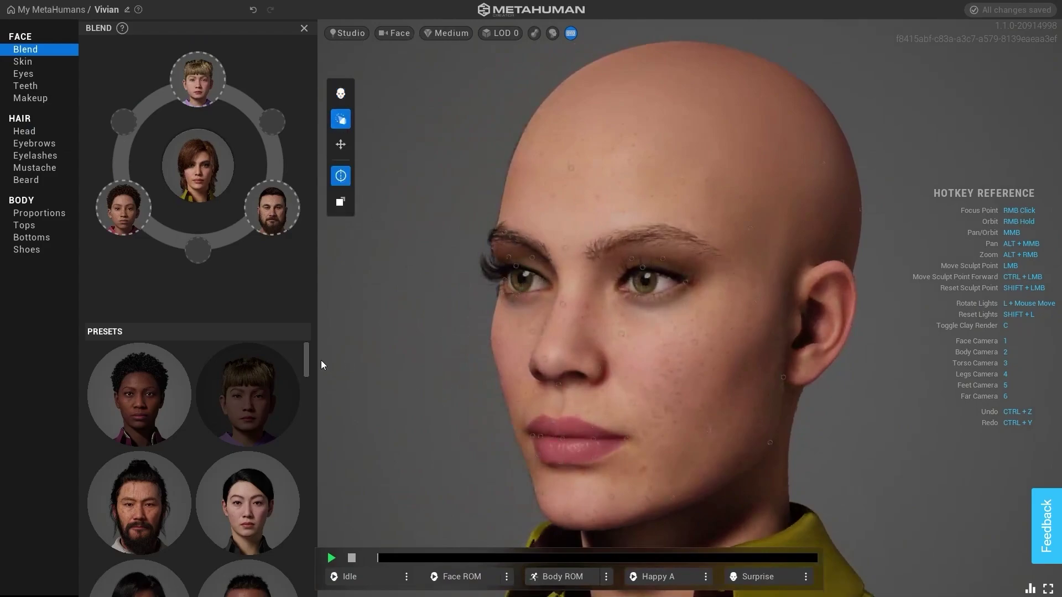
right_click_drag(444, 410, 236, 392)
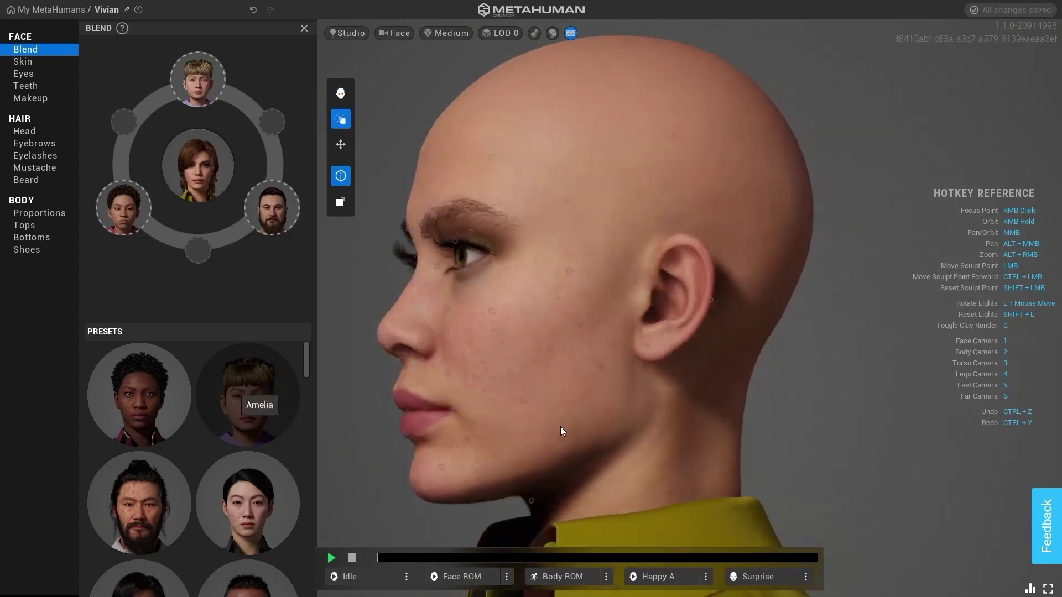
mouse_move(629, 419)
left_mouse_down()
mouse_move(649, 423)
mouse_move(652, 459)
mouse_move(633, 433)
mouse_move(619, 373)
mouse_move(631, 436)
mouse_move(629, 395)
left_mouse_up()
right_click_drag(874, 440, 1052, 450)
right_click_drag(912, 445, 1051, 449)
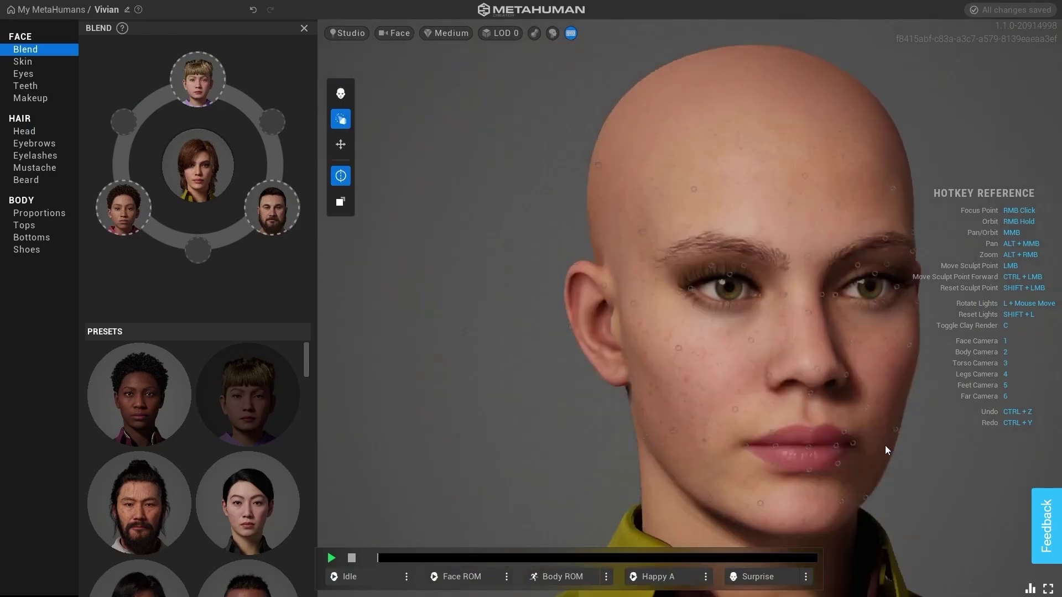
Sculpt the face by slightly moving the points on the cheek, beside the chin and near the mouth
middle_click_drag(529, 463, 307, 400, "alt")
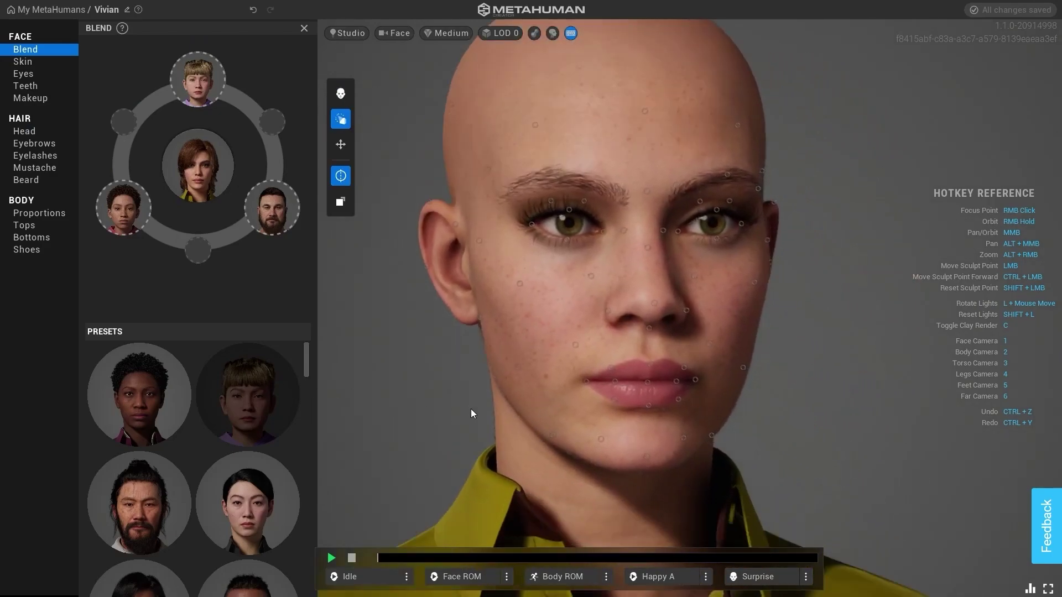
right_click_drag(413, 406, 371, 410)
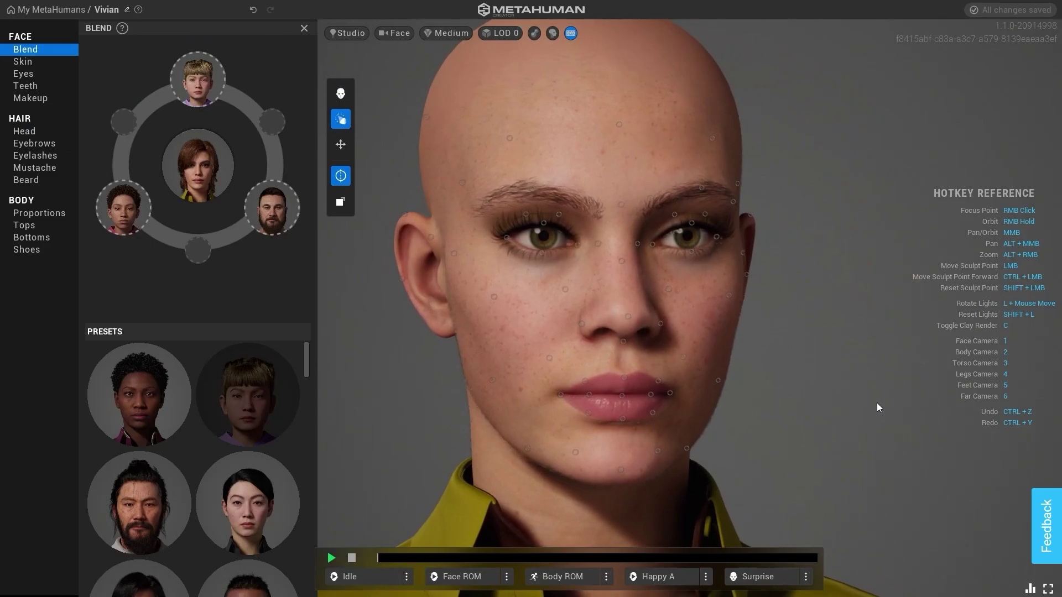
right_click_drag(879, 403, 947, 393)
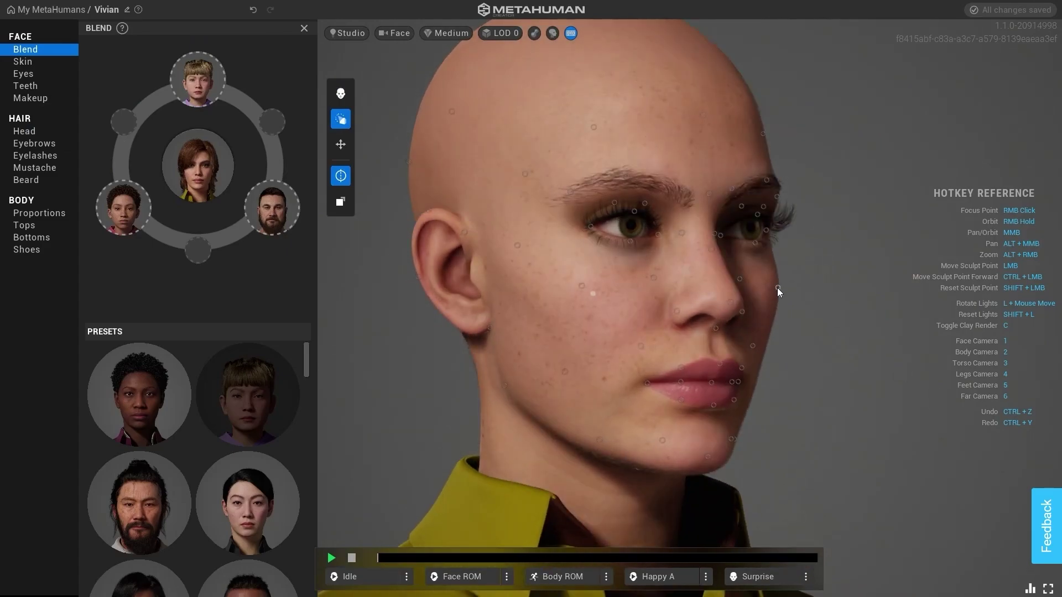
mouse_move(778, 288)
left_mouse_down()
mouse_move(824, 287)
mouse_move(738, 291)
mouse_move(793, 292)
mouse_move(777, 296)
left_mouse_up()
mouse_move(710, 466)
left_mouse_down()
mouse_move(748, 474)
mouse_move(746, 443)
mouse_move(751, 459)
left_mouse_up()
mouse_move(792, 430)
right_mouse_down()
mouse_move(928, 439)
mouse_move(668, 416)
mouse_move(458, 432)
mouse_move(520, 432)
mouse_move(523, 423)
right_mouse_up()
mouse_move(510, 383)
left_mouse_down()
mouse_move(513, 371)
mouse_move(513, 401)
mouse_move(500, 346)
mouse_move(504, 367)
left_mouse_up()
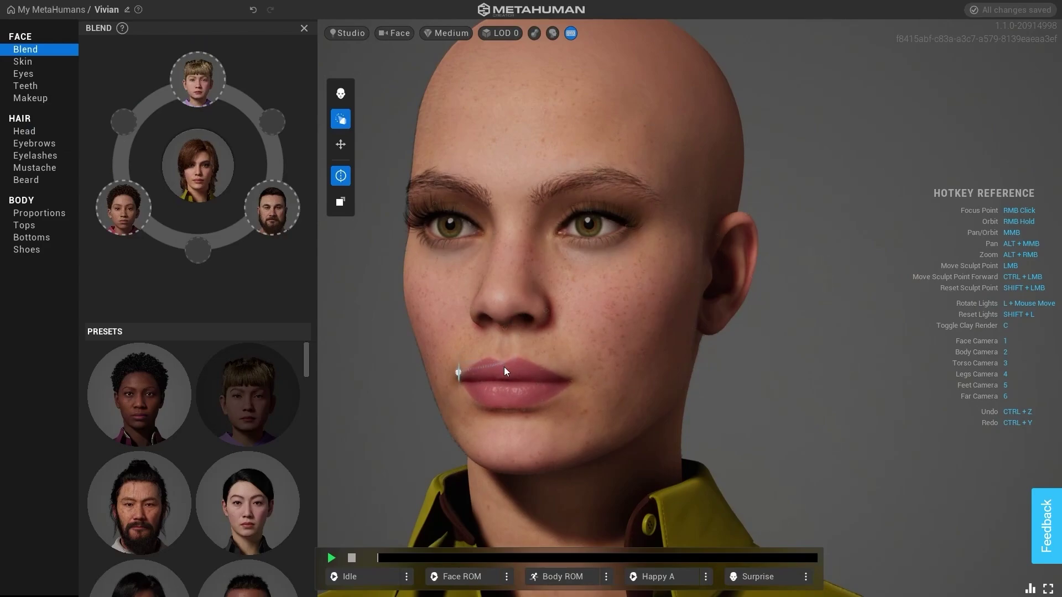
Switch to Move mode and inspect the guide curves of the eyebrow, nose and upper lip
left_click(341, 152)
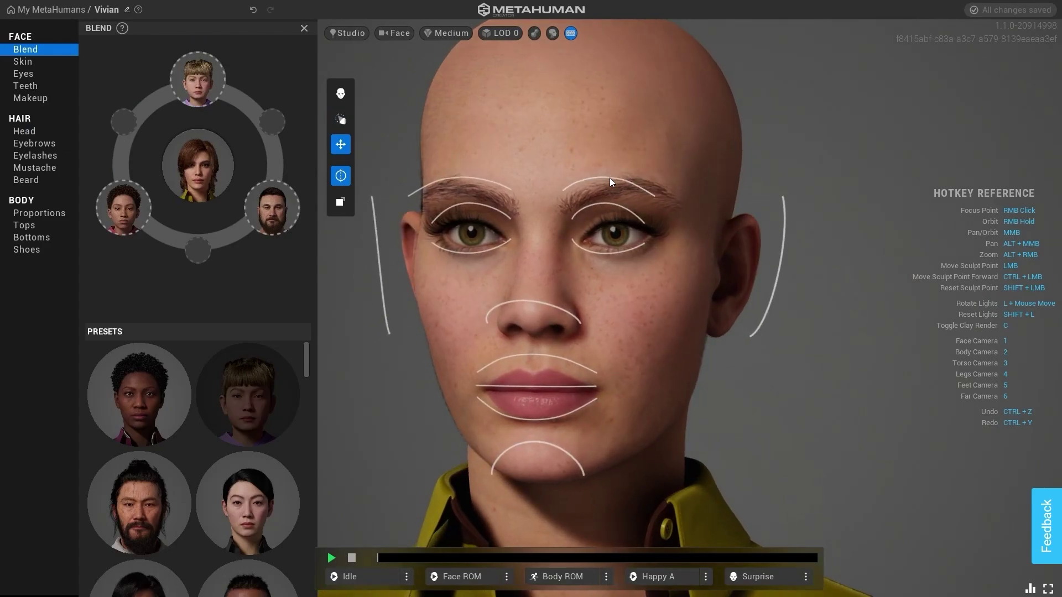
left_click(610, 179)
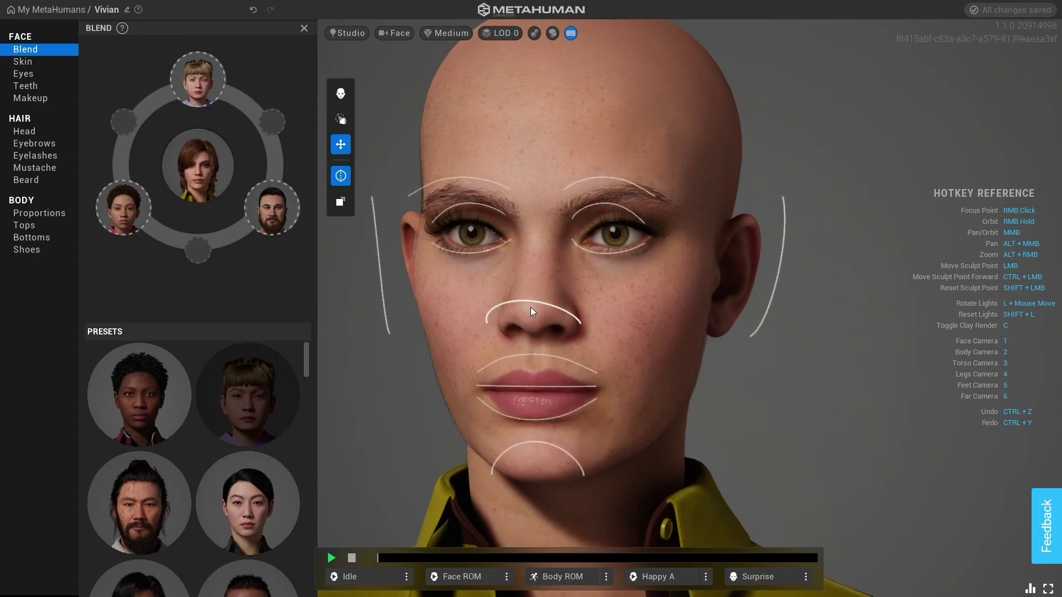
left_click(530, 305)
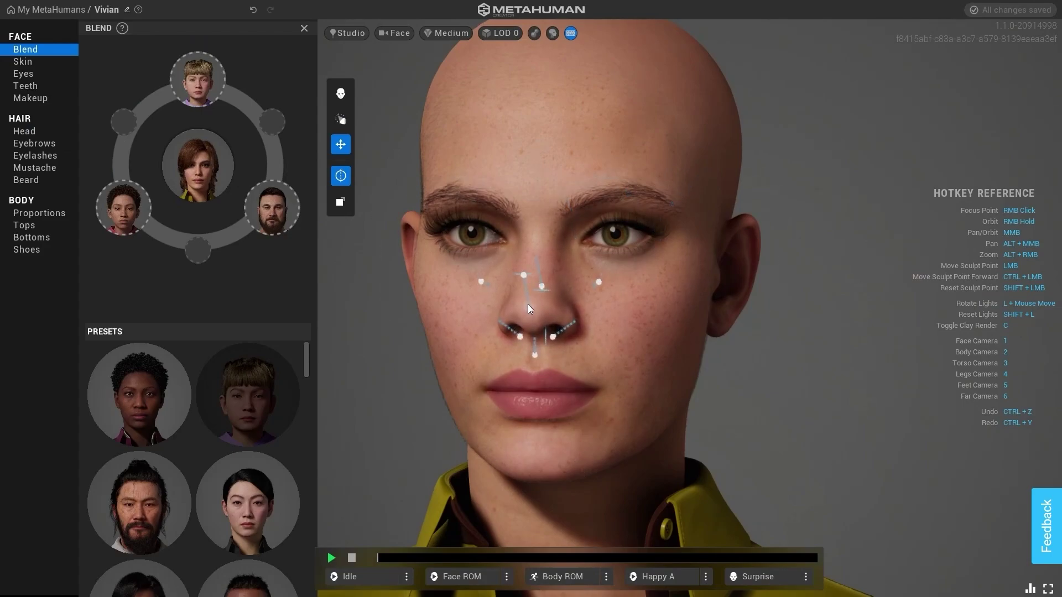
left_click(540, 377)
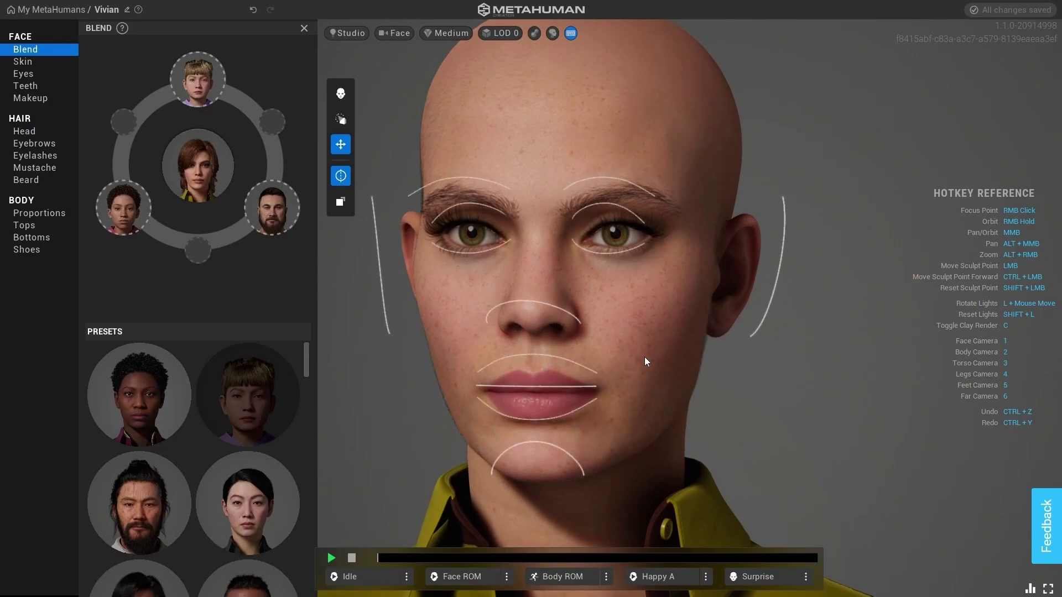
Try moving the ear down and forward with its guide curve, and undo the change
right_click_drag(775, 316, 575, 330)
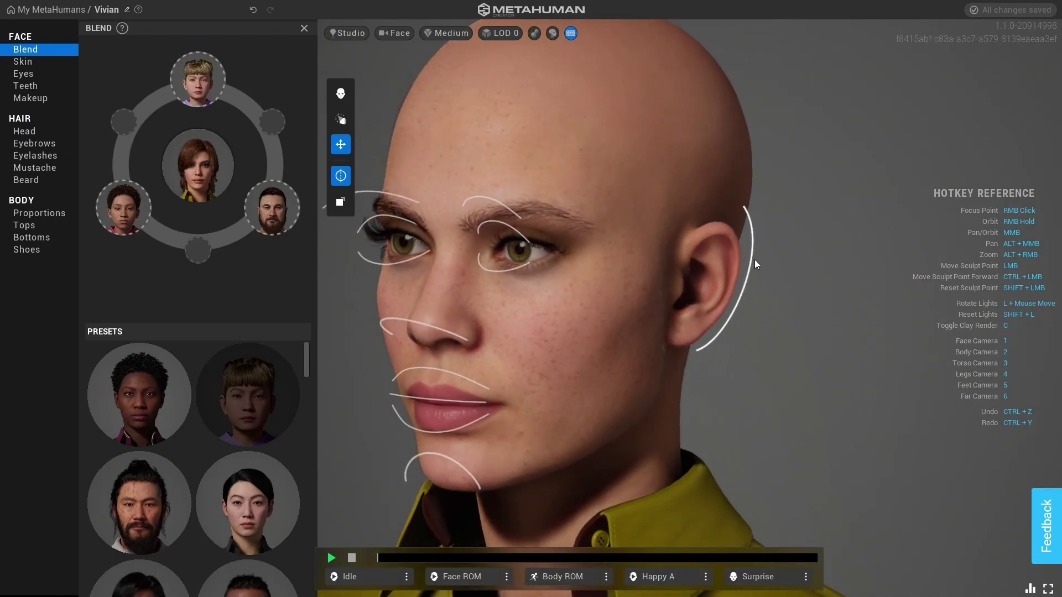
left_click(751, 260)
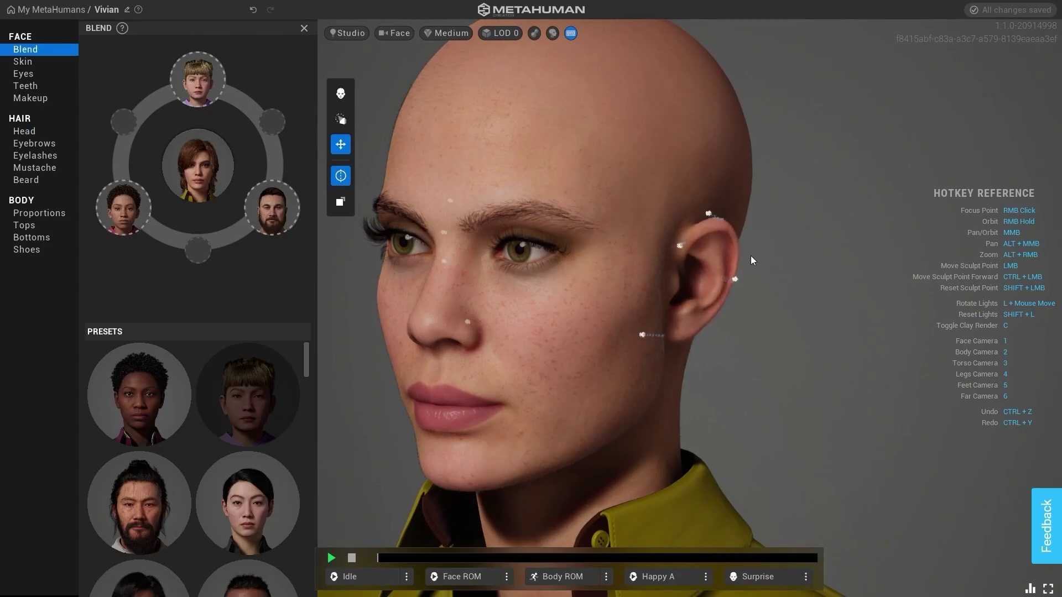
left_click_drag(748, 283, 686, 294)
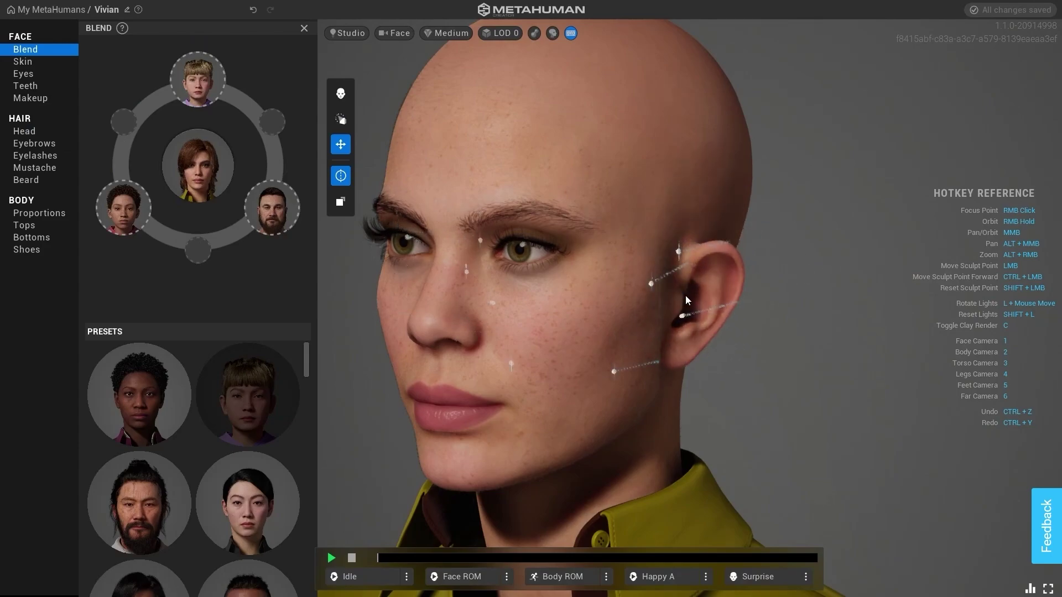
key("ctrl+z")
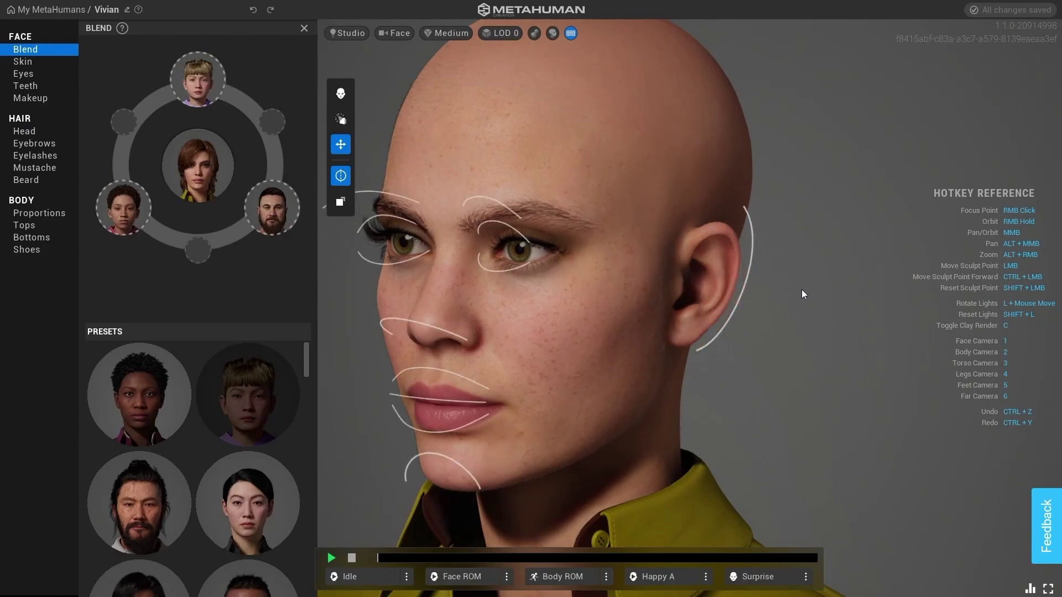
Switch to Blend mode and go back to Sculpt mode with the face seen from the front
right_click_drag(782, 386, 861, 370)
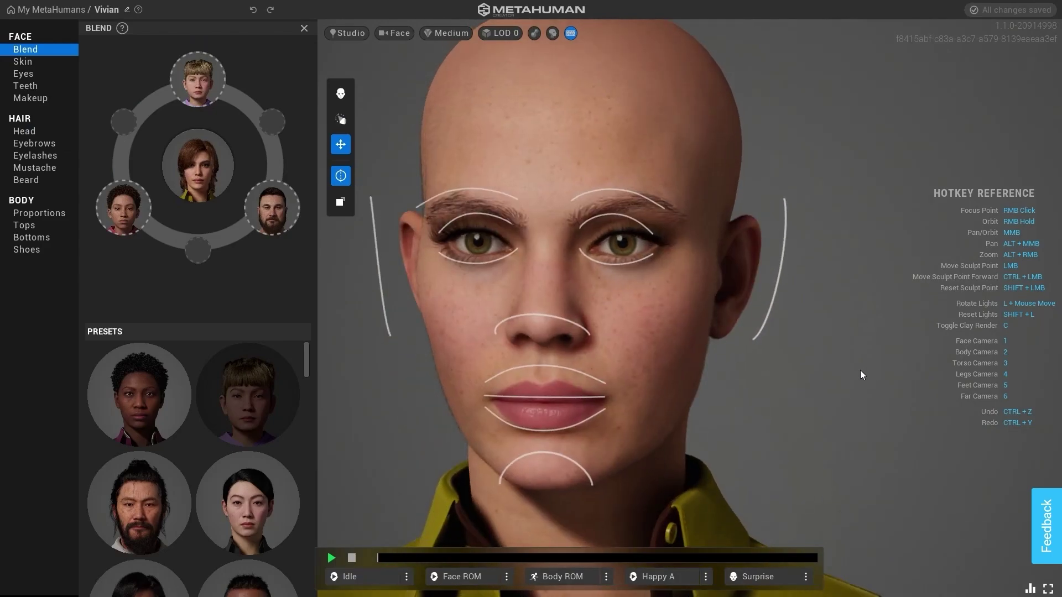
left_click(341, 94)
mouse_move(882, 390)
right_mouse_down()
mouse_move(907, 386)
mouse_move(707, 394)
mouse_move(850, 365)
right_mouse_up()
left_click(340, 120)
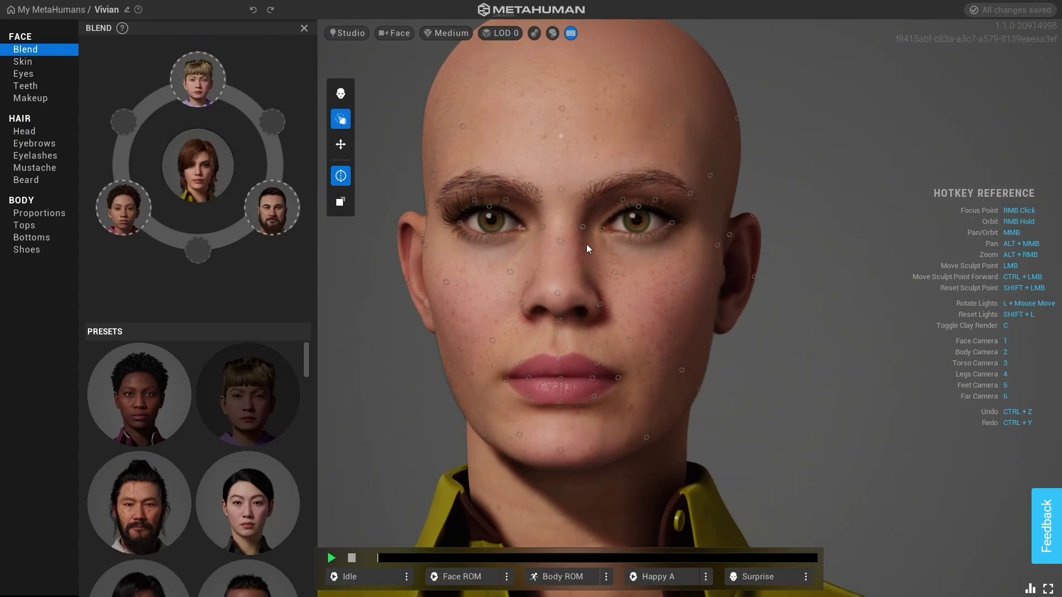
scroll(799, 334, "down", 3)
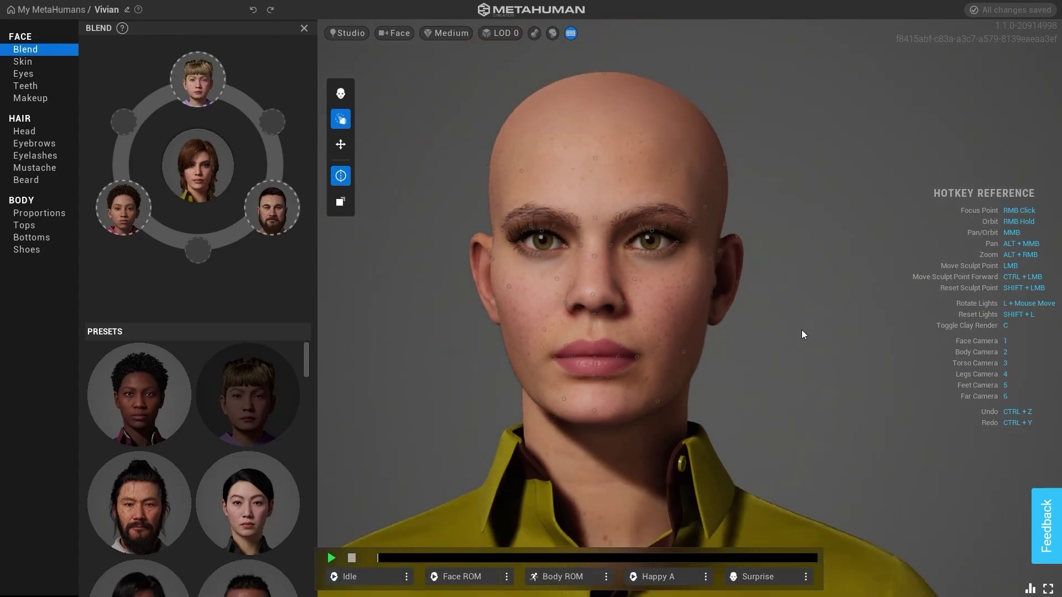
scroll(799, 329, "up", 2)
right_click_drag(798, 330, 811, 337)
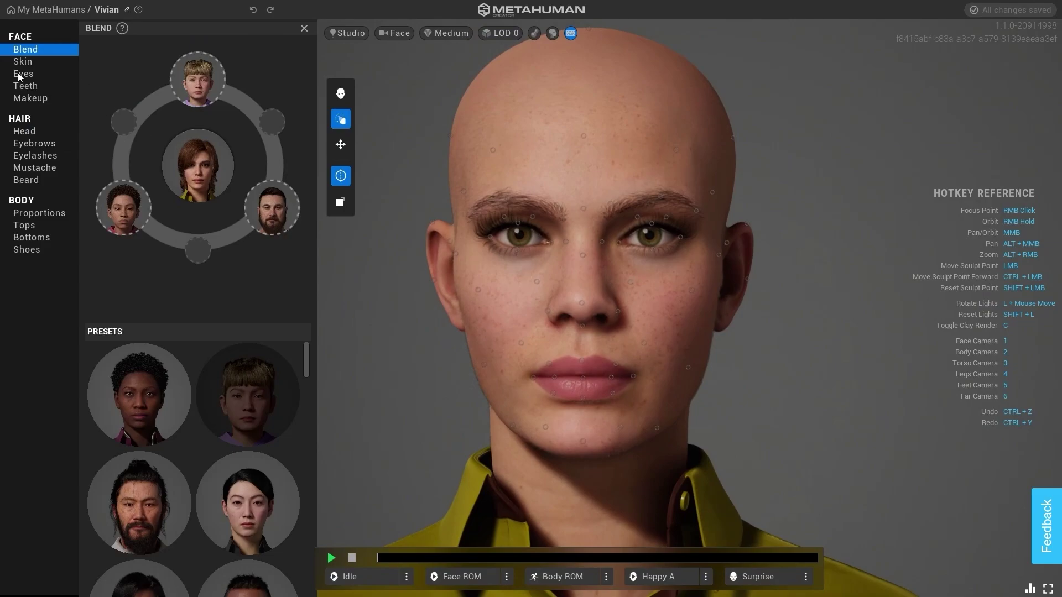
Open the skin settings and set the skin colour to U 0.48 and V 0.74
left_click(39, 60)
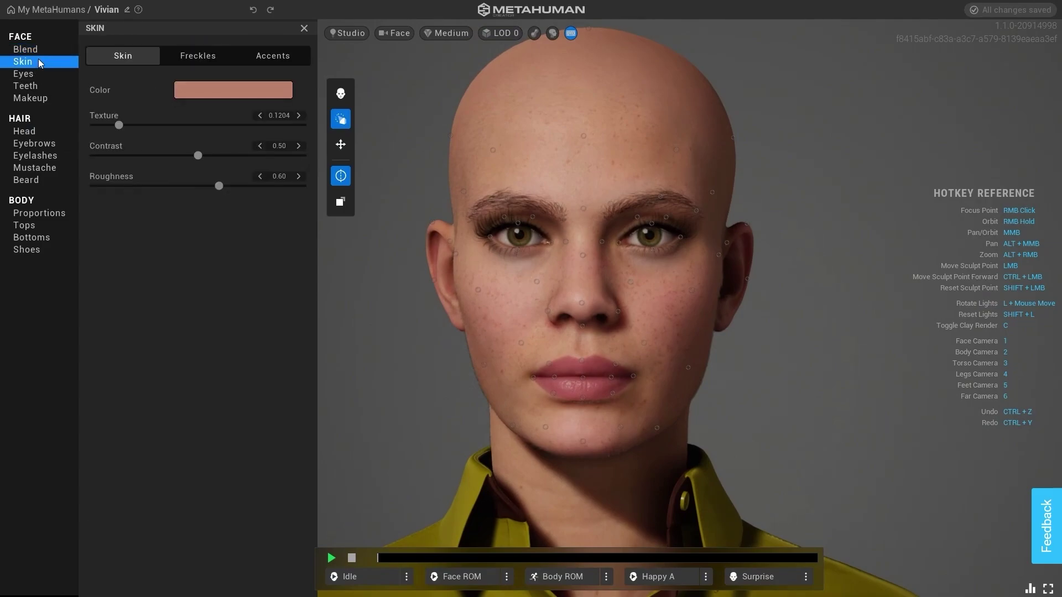
left_click(254, 84)
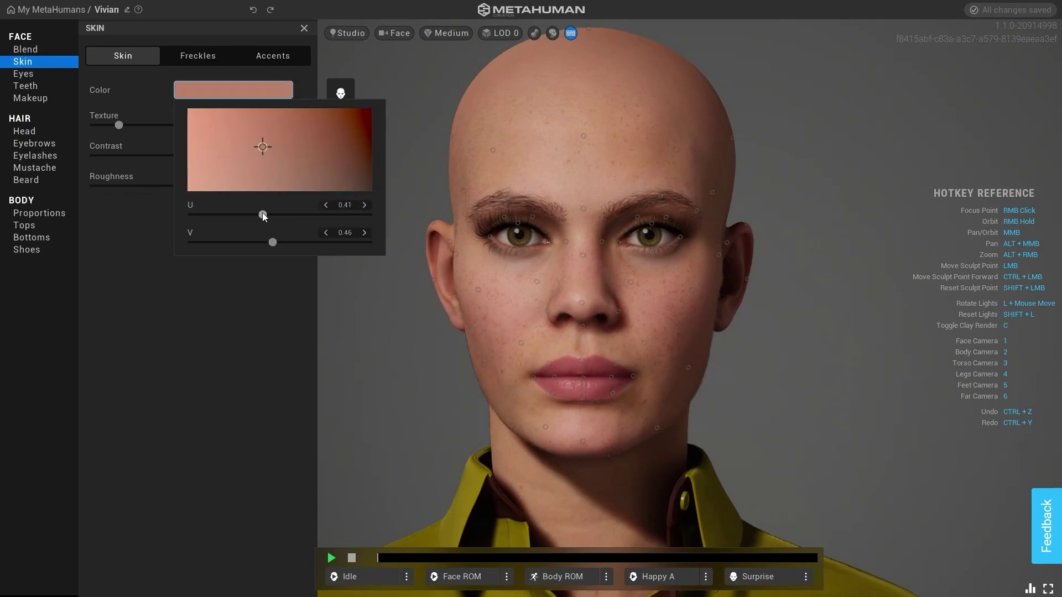
mouse_move(266, 148)
left_mouse_down()
mouse_move(373, 156)
mouse_move(178, 146)
mouse_move(121, 235)
mouse_move(145, 114)
mouse_move(241, 158)
mouse_move(278, 146)
left_mouse_up()
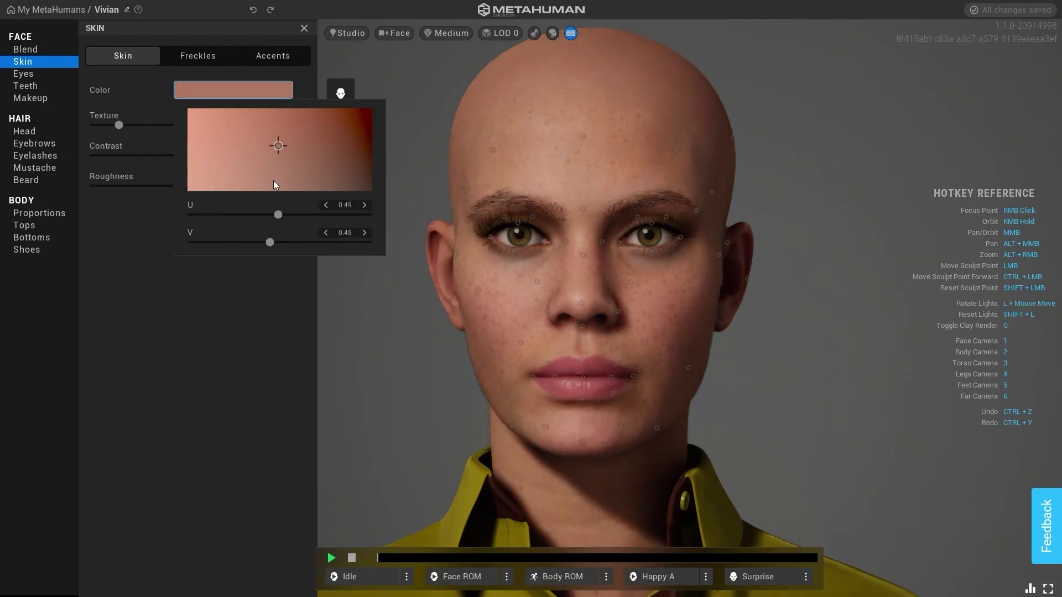
mouse_move(273, 242)
left_mouse_down()
mouse_move(373, 246)
mouse_move(129, 238)
mouse_move(394, 234)
mouse_move(279, 237)
left_mouse_up()
left_click_drag(317, 135, 277, 170)
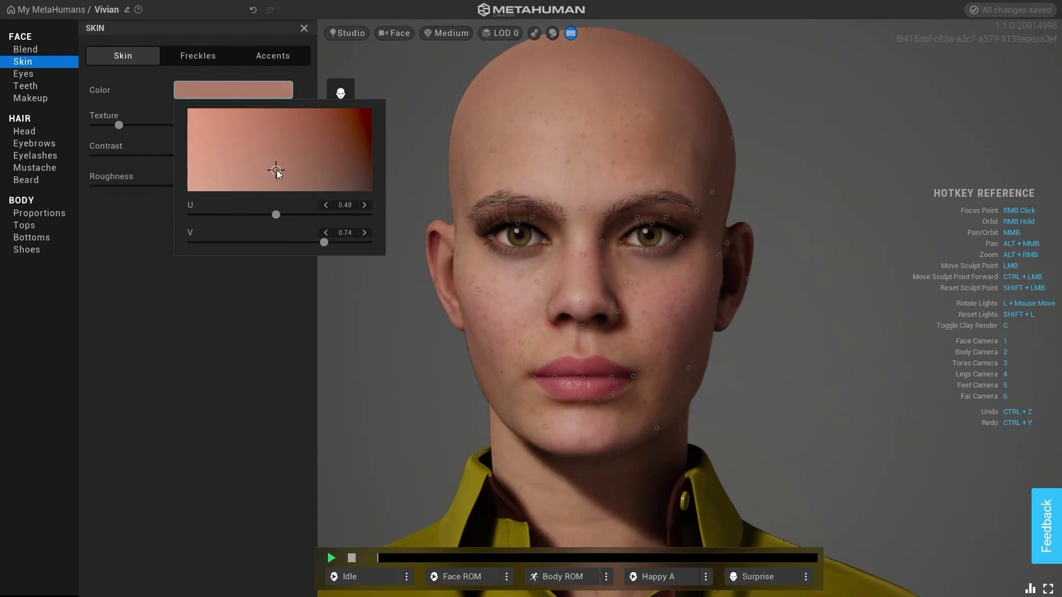
left_click(156, 314)
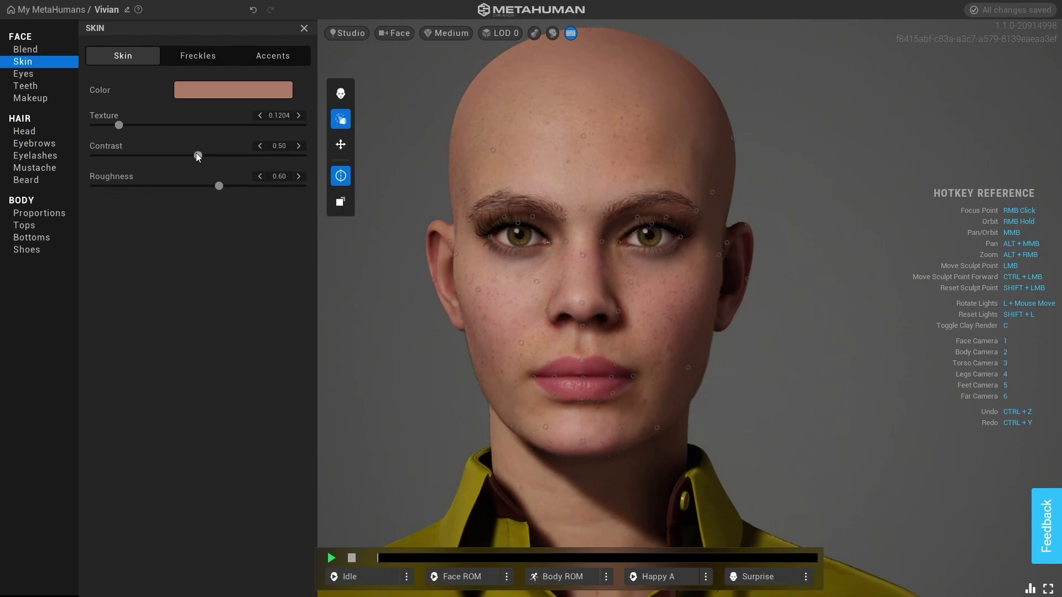
Set the skin contrast to 0.63 and the roughness to 0.43, checking the face at an angle
left_click_drag(197, 155, 306, 162)
left_click_drag(156, 160, 184, 185)
right_click_drag(436, 353, 336, 352)
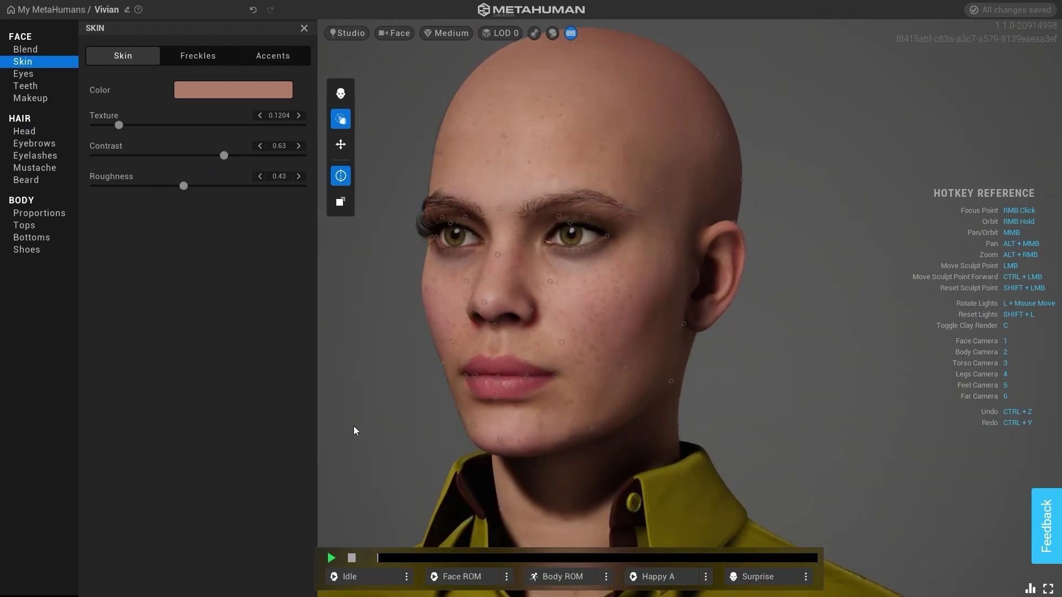
Adjust the freckles to density 0.00, strength 0.28 and saturation 0.45
left_click(194, 54)
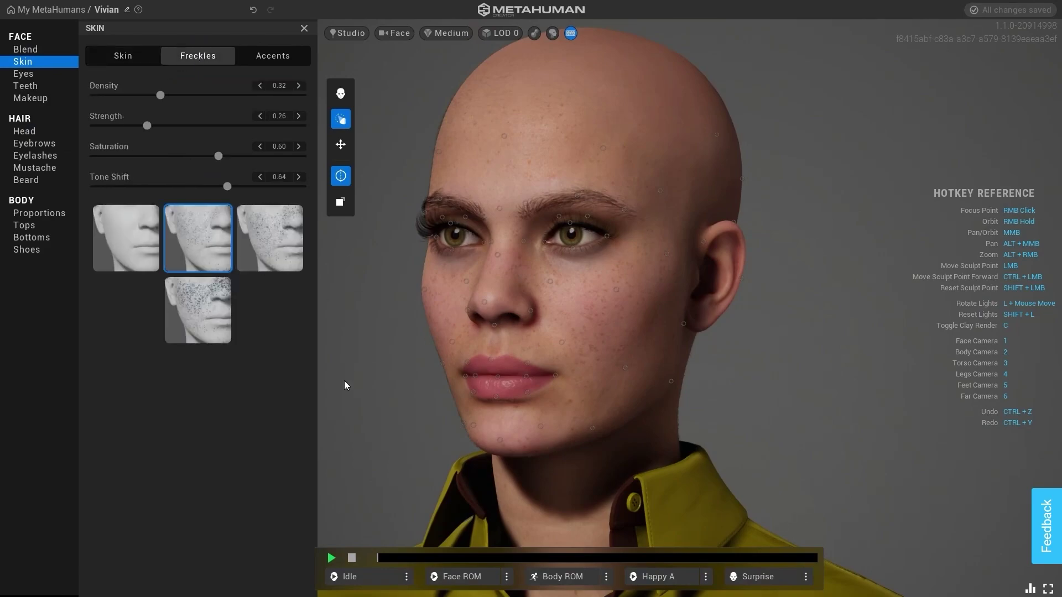
right_click_drag(373, 385, 381, 386)
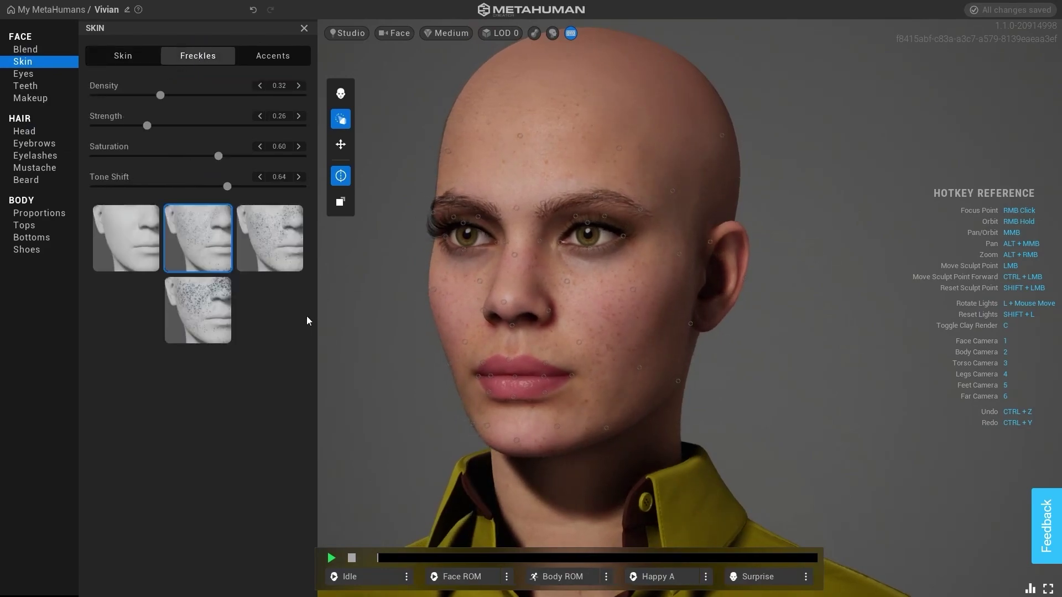
left_click_drag(159, 95, 210, 112)
left_click_drag(142, 112, 86, 113)
mouse_move(150, 130)
left_mouse_down()
mouse_move(215, 133)
mouse_move(171, 130)
left_mouse_up()
left_click_drag(133, 95, 154, 128)
left_click_drag(217, 157, 188, 159)
left_click_drag(122, 99, 108, 100)
Try the different freckle patterns and set the freckles to None
left_click(140, 247)
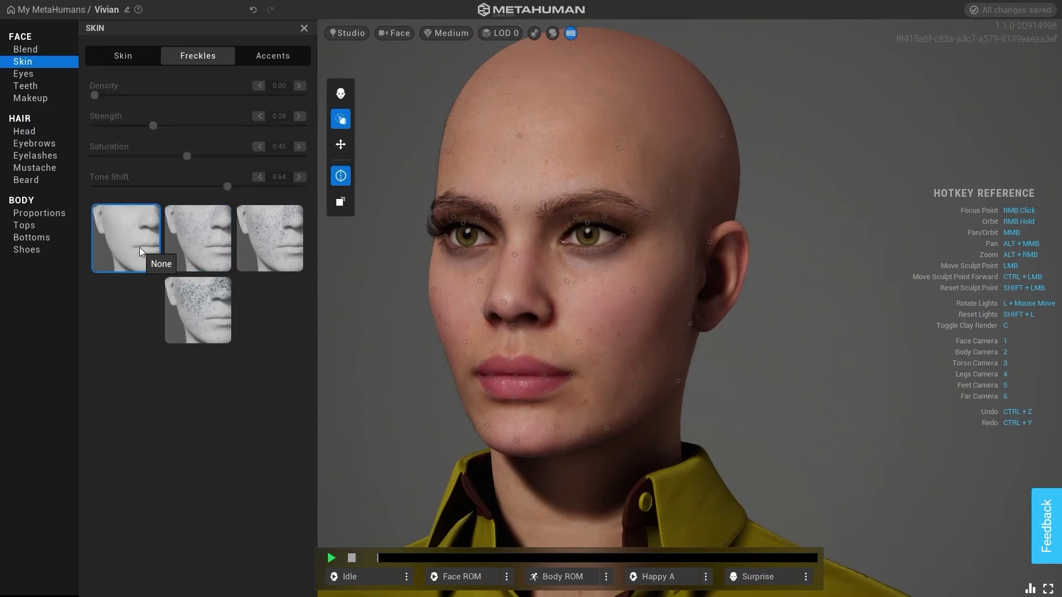
left_click(187, 250)
left_click(244, 262)
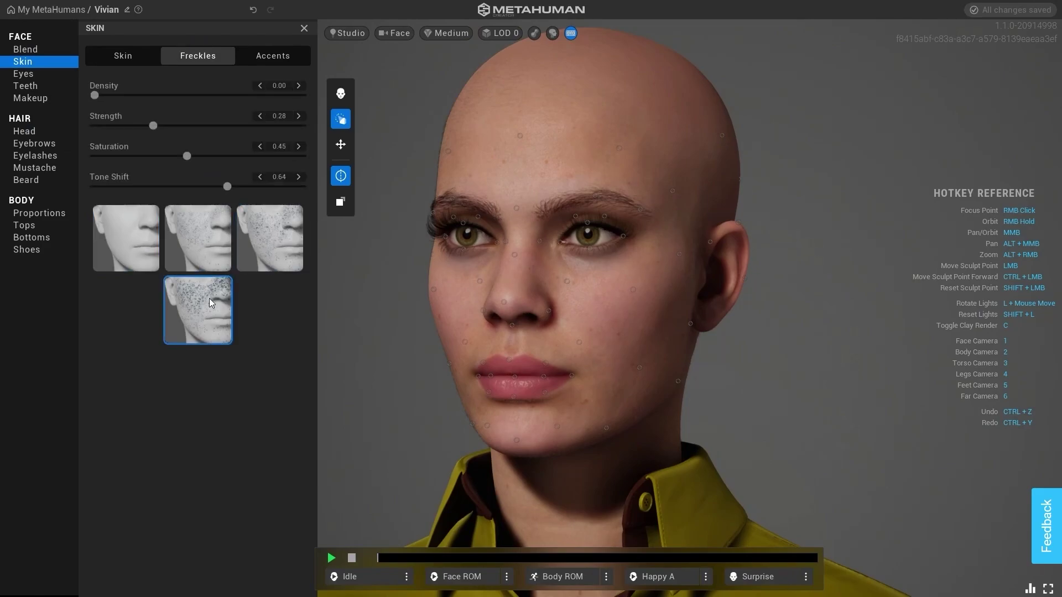
left_click(112, 247)
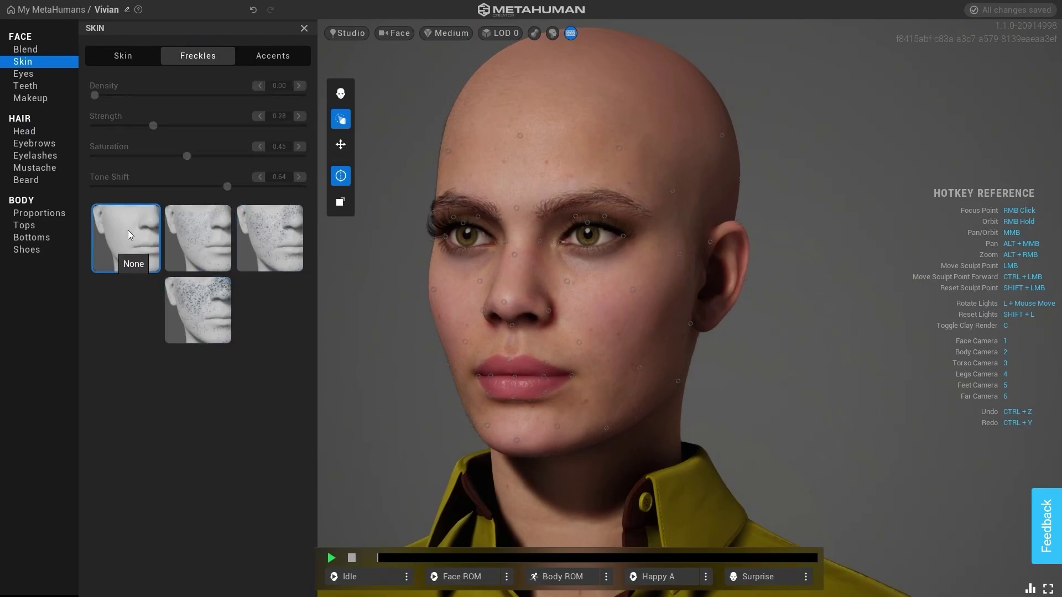
Open the skin accents and set the nose region's redness to 0.01 after trying stronger values
left_click(261, 52)
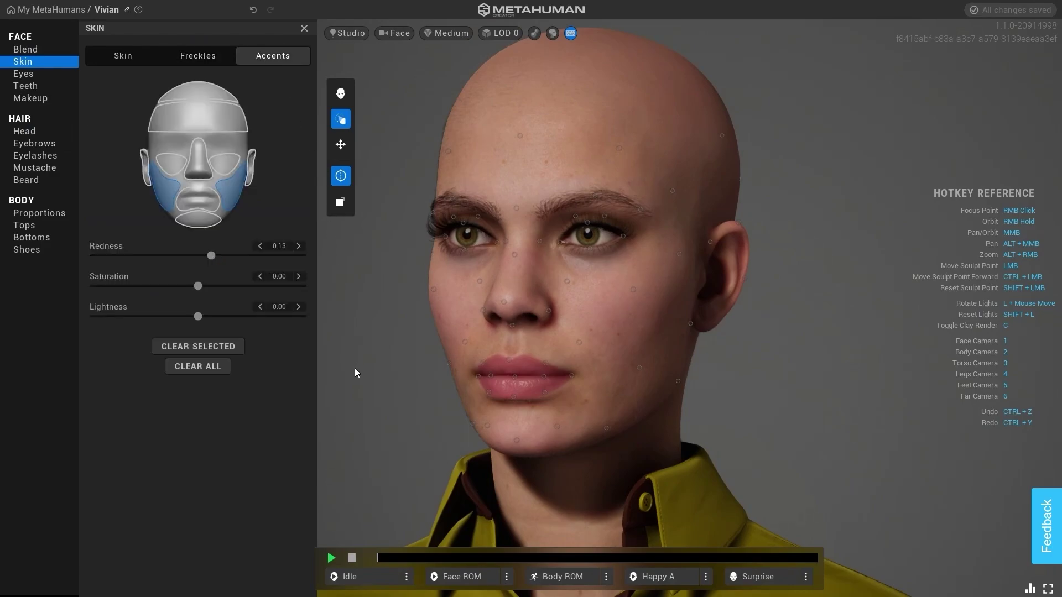
right_click_drag(356, 366, 390, 368)
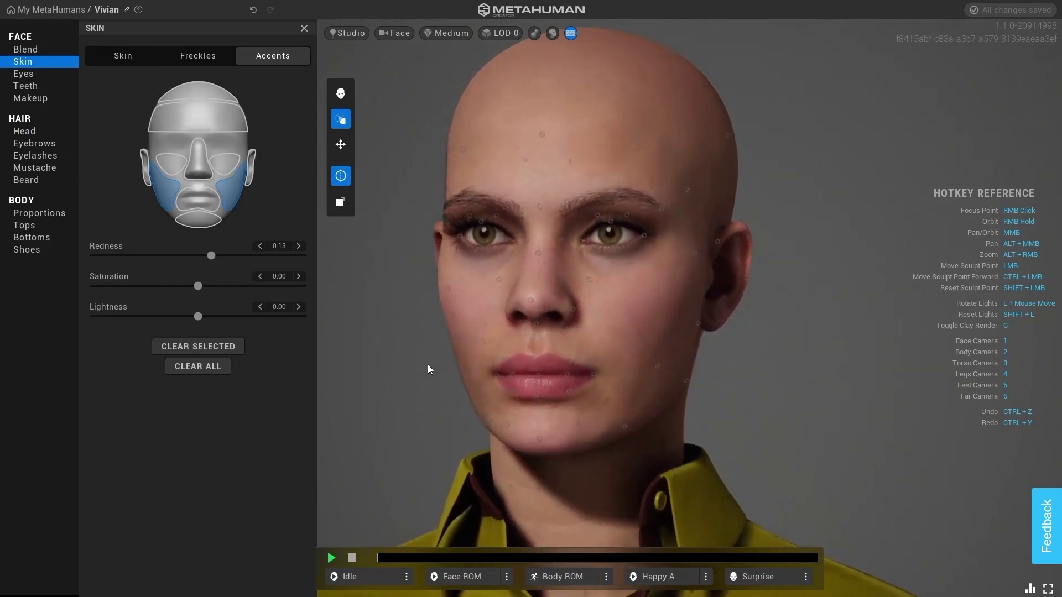
right_click_drag(746, 371, 769, 380)
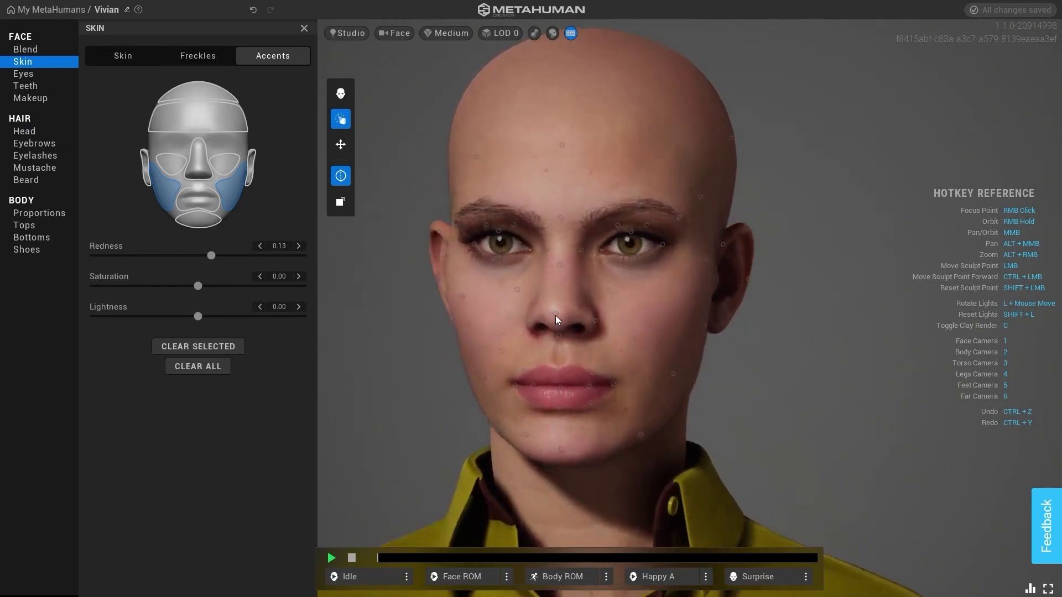
left_click(204, 170)
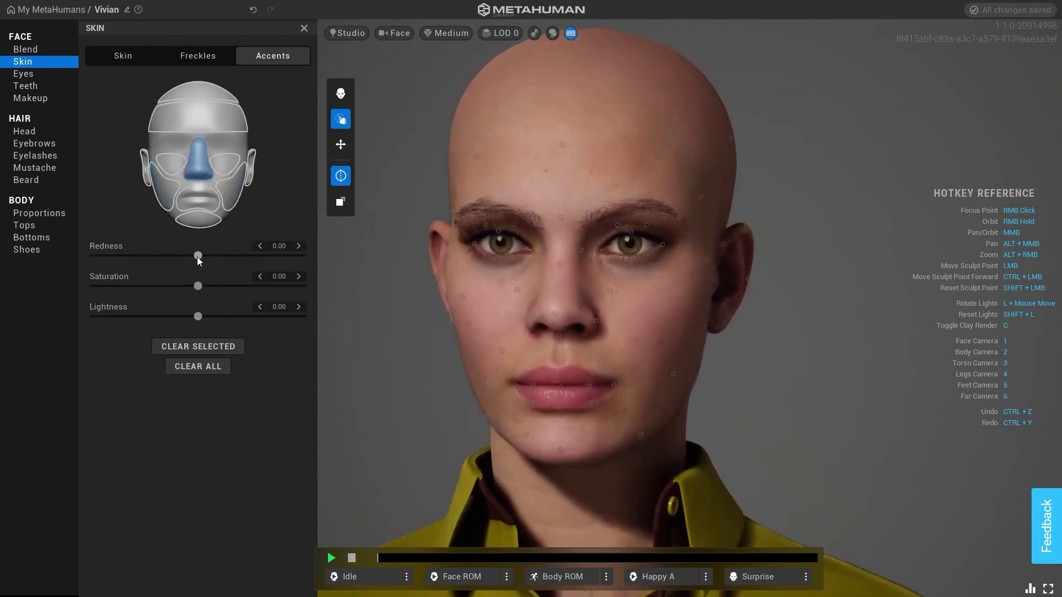
left_click_drag(197, 256, 312, 257)
left_click_drag(267, 267, 202, 272)
right_click_drag(436, 422, 340, 413)
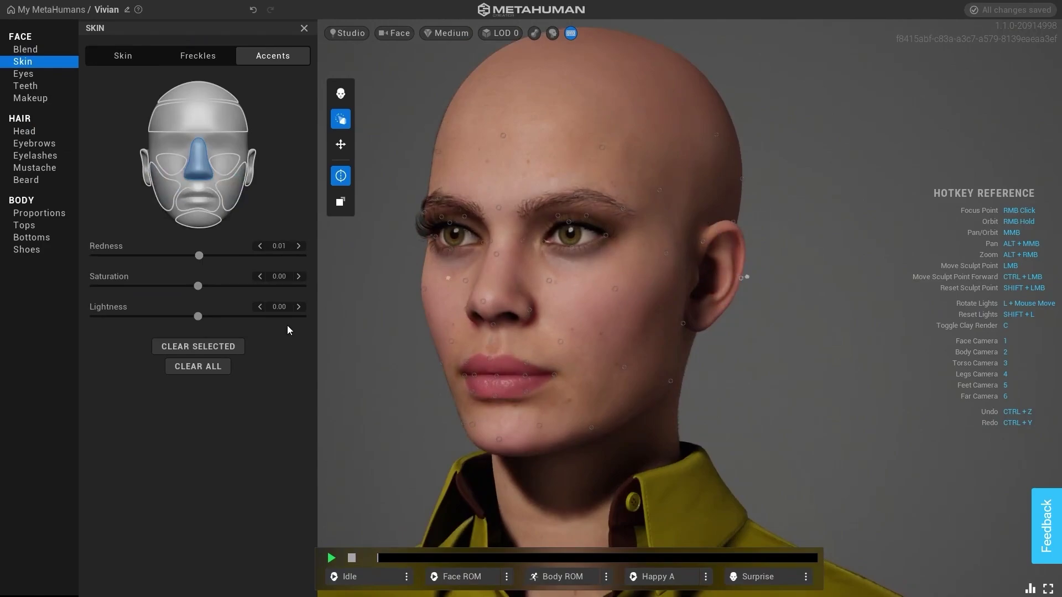
Set the redness of the forehead accent region to -0.27 and check the face at an angle
left_click(229, 117)
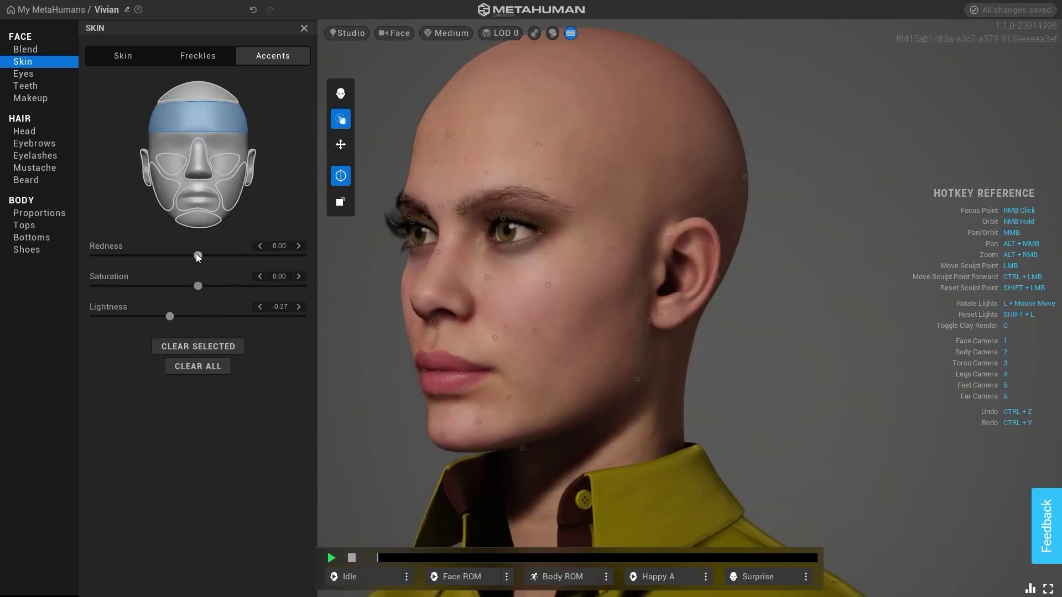
left_click_drag(198, 256, 171, 263)
right_click_drag(370, 399, 407, 400)
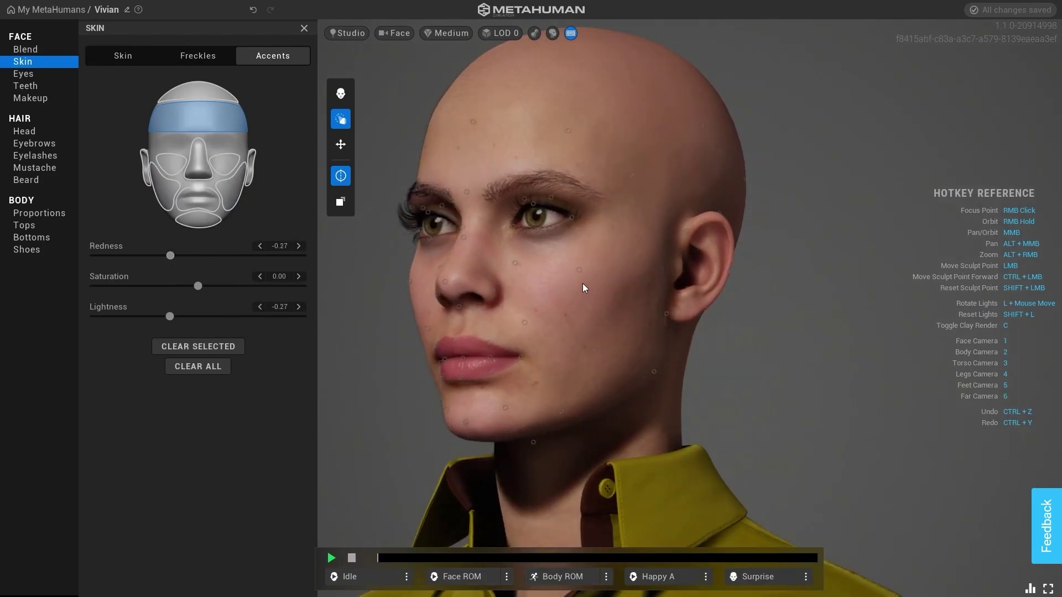
Set the redness of the cheek accent region to 0.03 after trying a stronger value
left_click(225, 187)
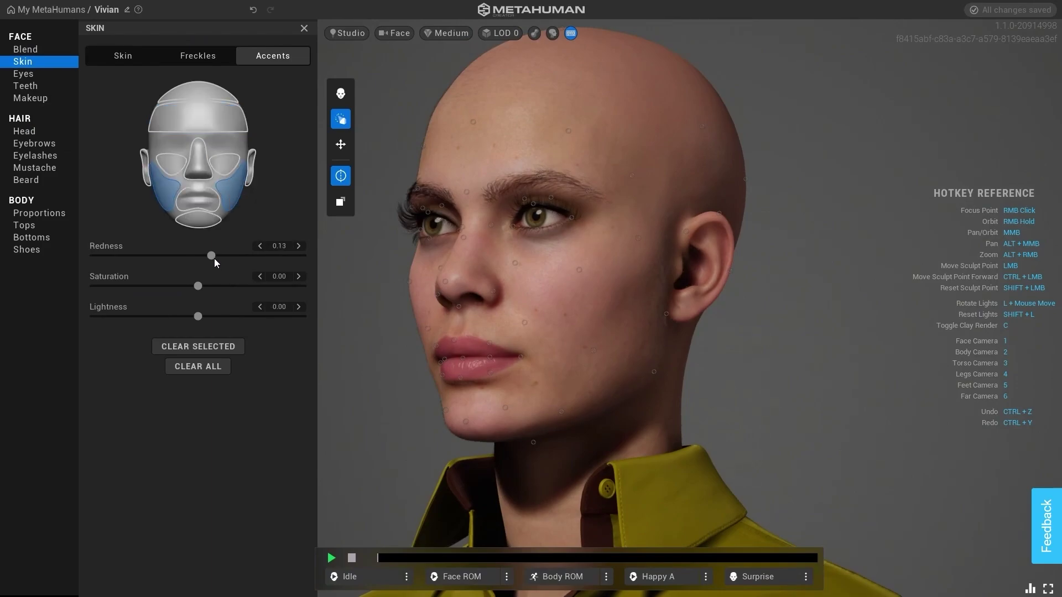
mouse_move(200, 258)
left_mouse_down()
mouse_move(104, 264)
mouse_move(217, 266)
left_mouse_up()
right_click_drag(363, 396, 426, 394)
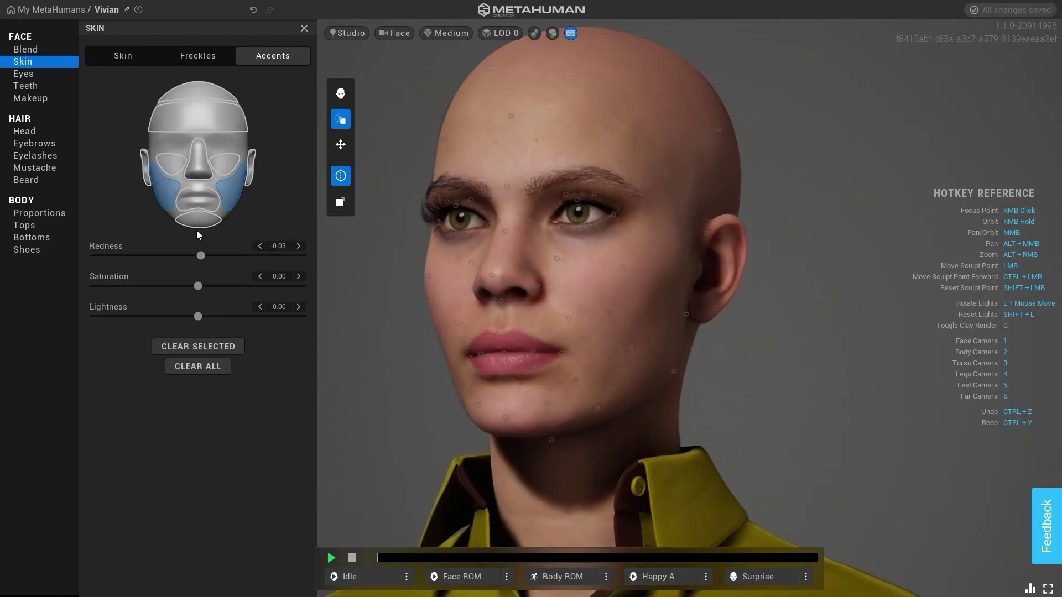
Open the eye presets, try several of them and apply Preset 004
left_click(32, 78)
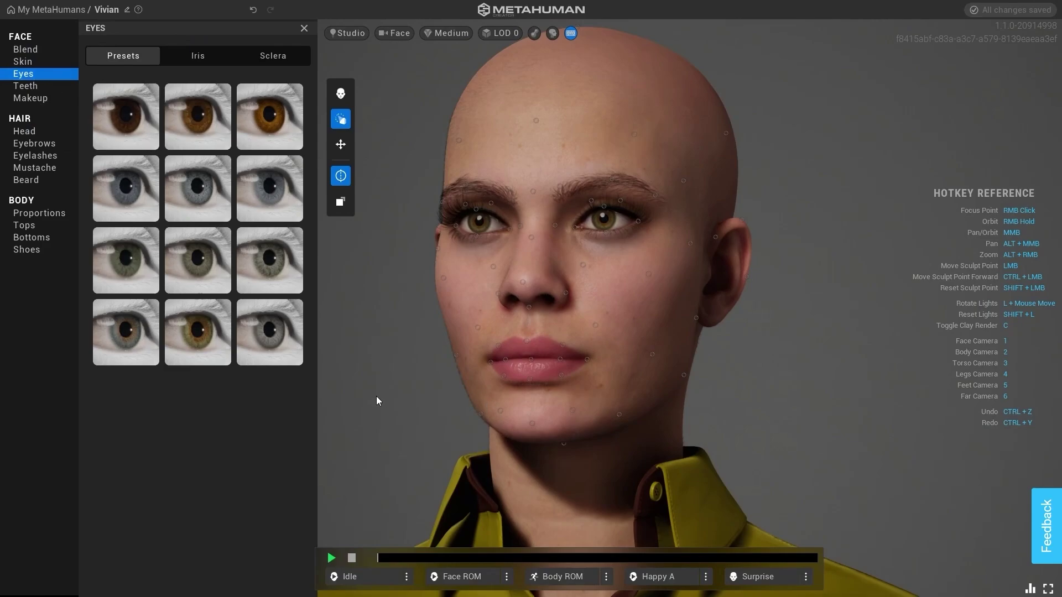
right_click_drag(377, 396, 396, 416)
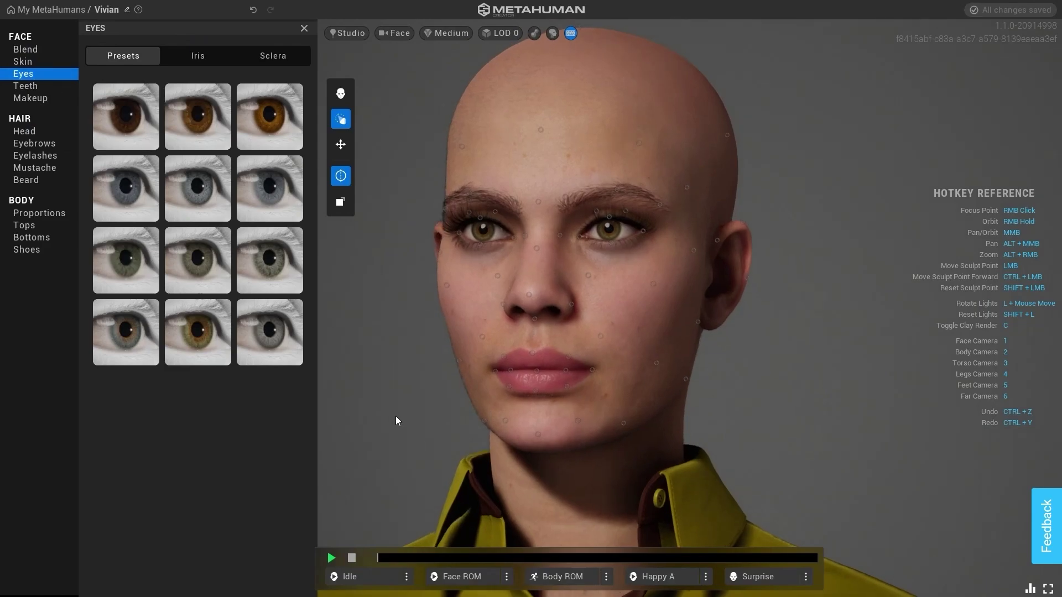
left_click(284, 334)
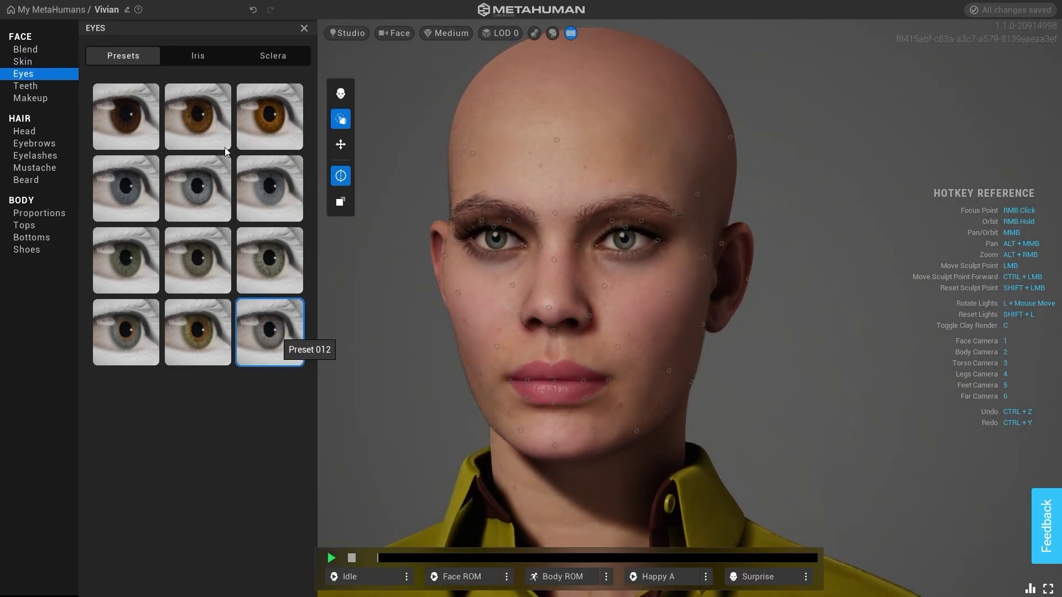
left_click(119, 193)
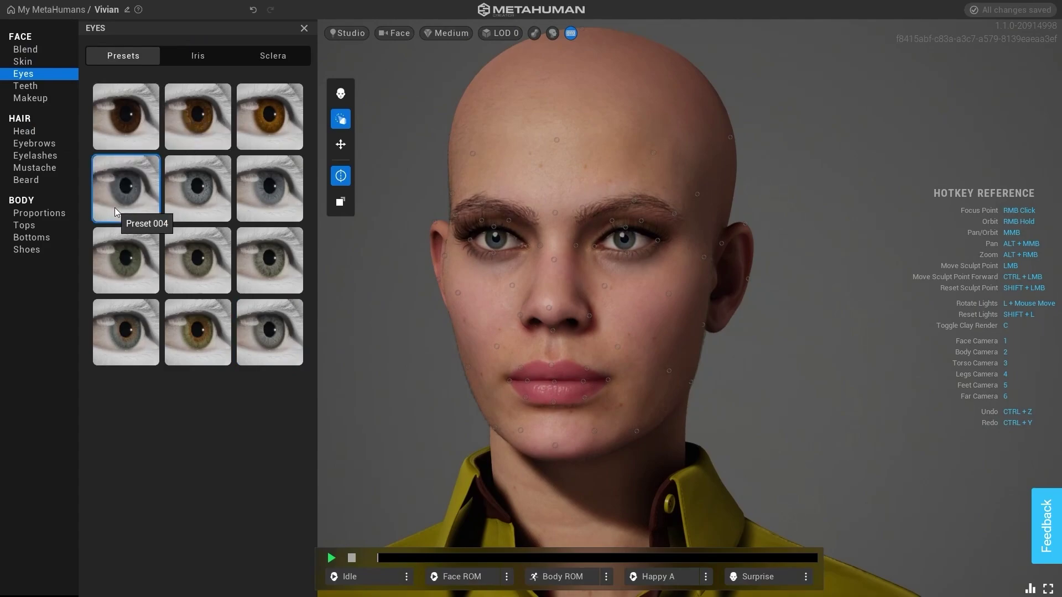
left_click(176, 256)
left_click(124, 200)
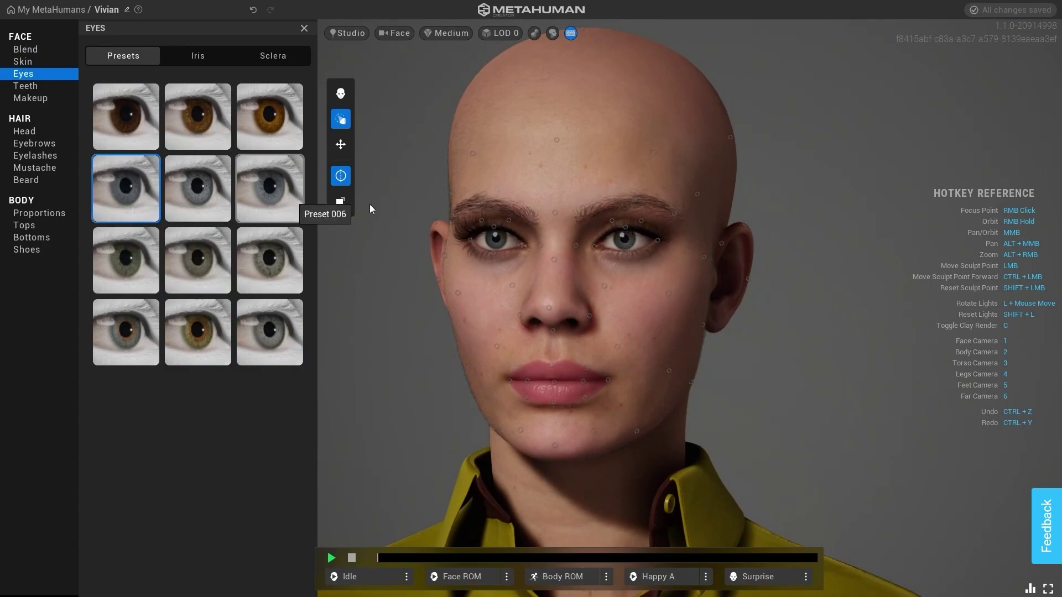
Open the iris settings, compare several iris patterns and select the pattern in the middle of the grid
scroll(619, 198, "up", 3)
scroll(619, 198, "up", 3)
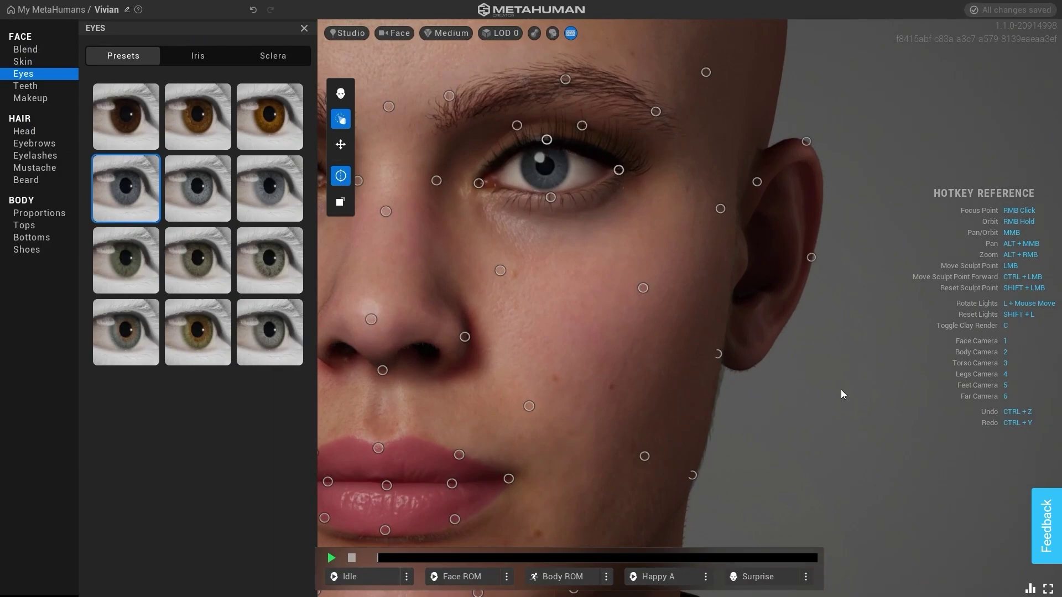
middle_click_drag(845, 410, 872, 452)
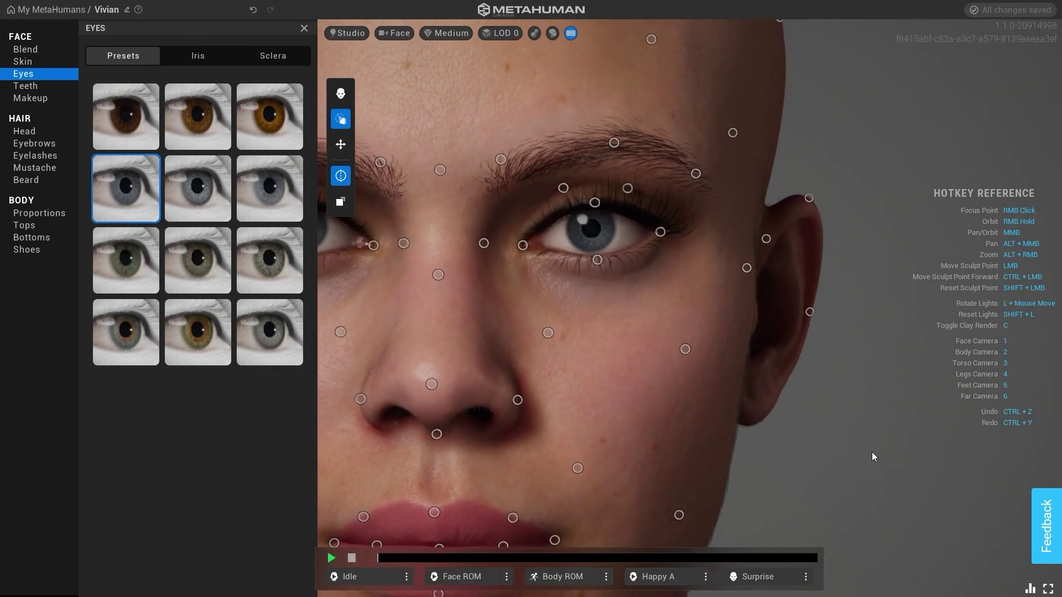
scroll(553, 202, "up", 5)
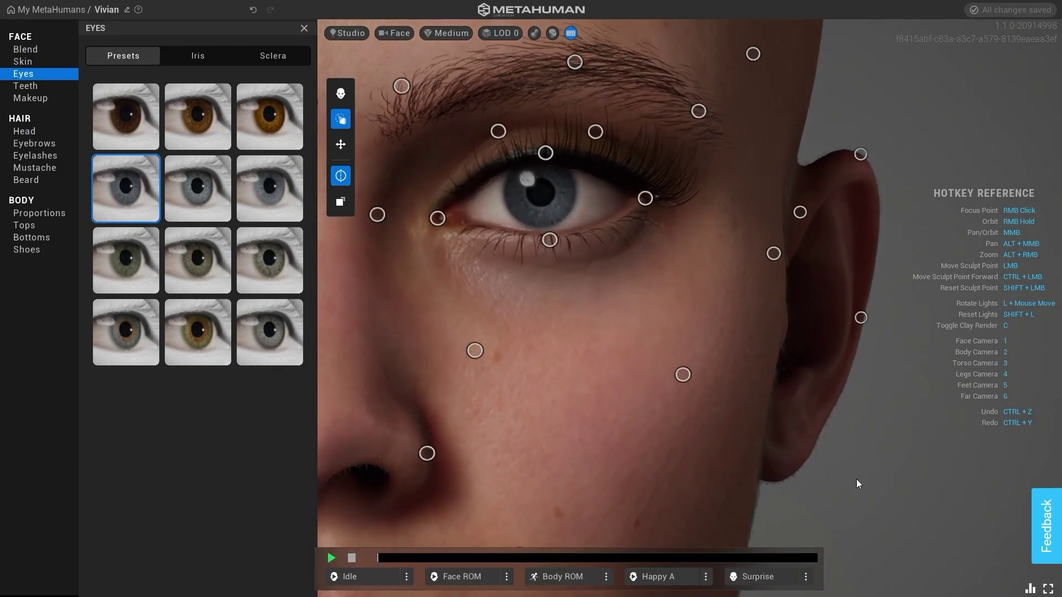
middle_click_drag(885, 509, 887, 514)
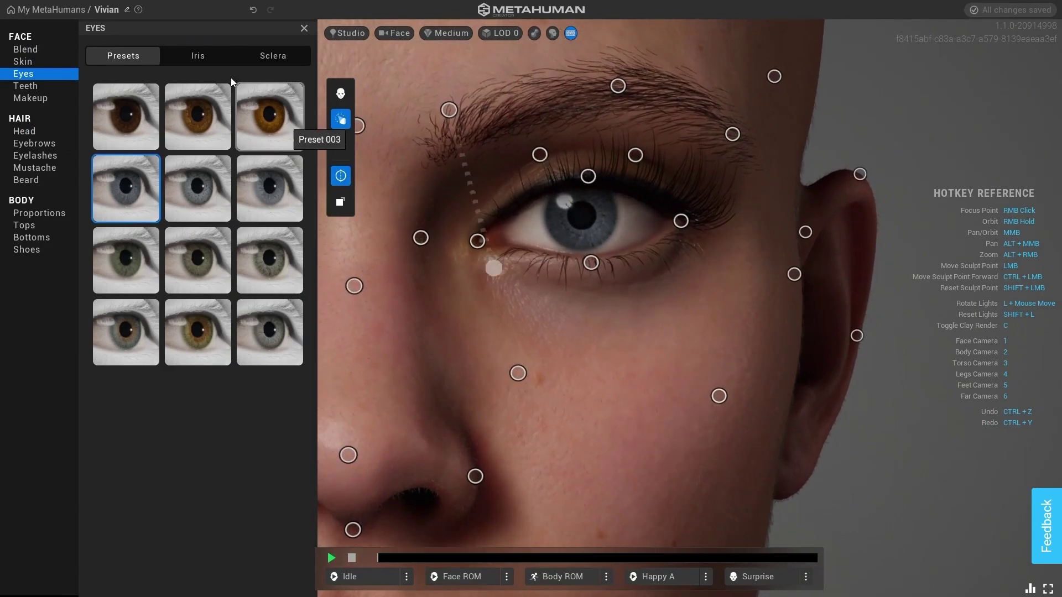
left_click(192, 64)
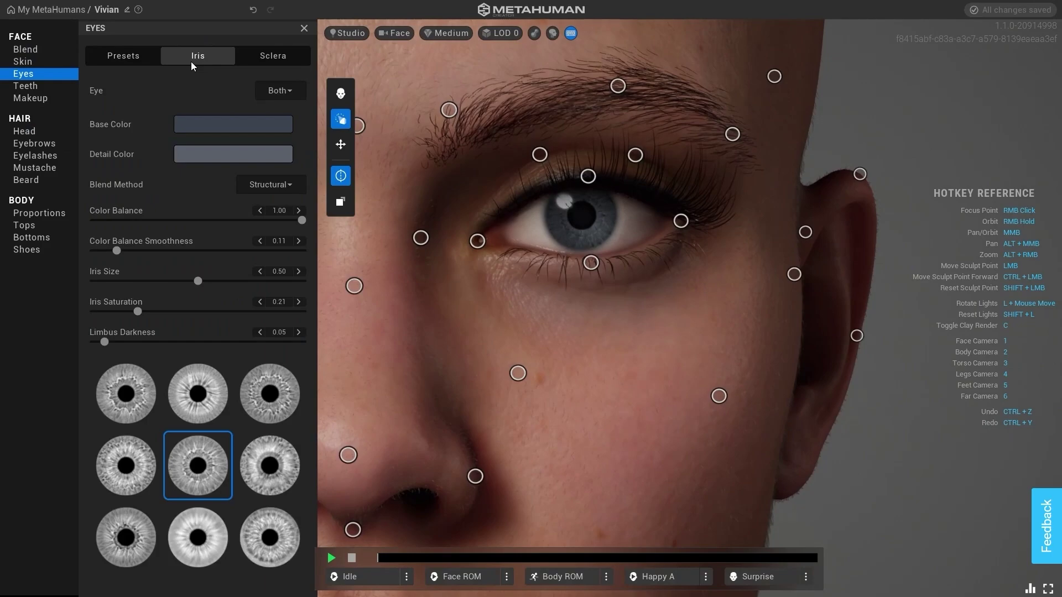
left_click(185, 403)
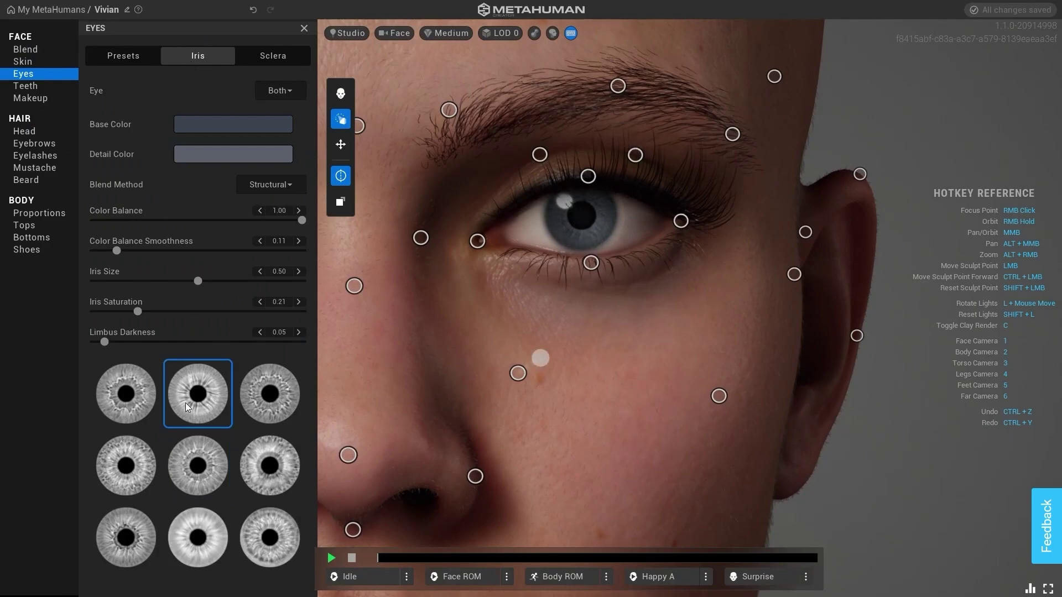
left_click(284, 451)
left_click(286, 535)
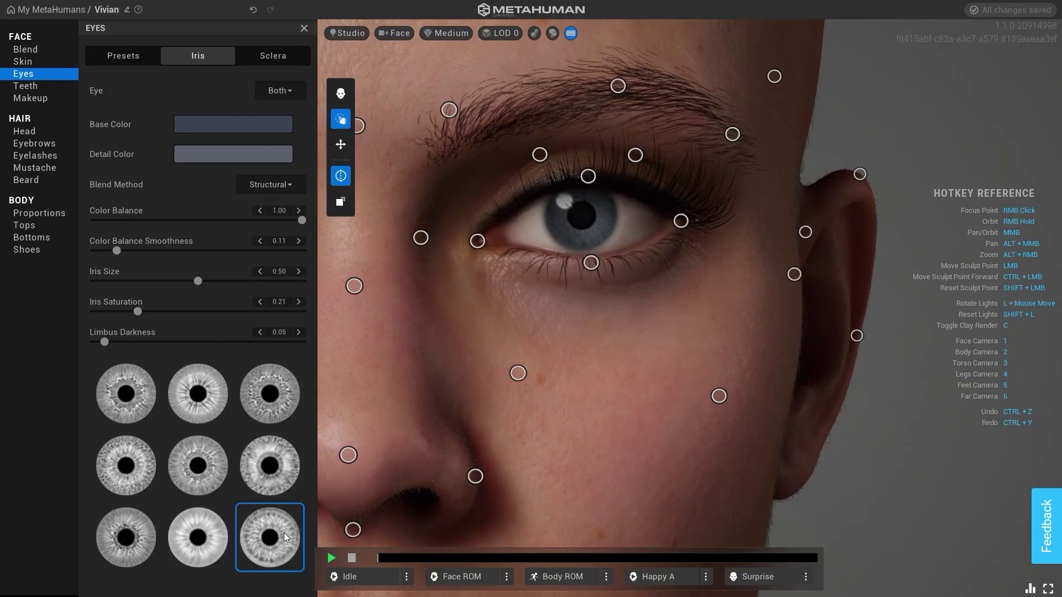
left_click(201, 541)
left_click(147, 533)
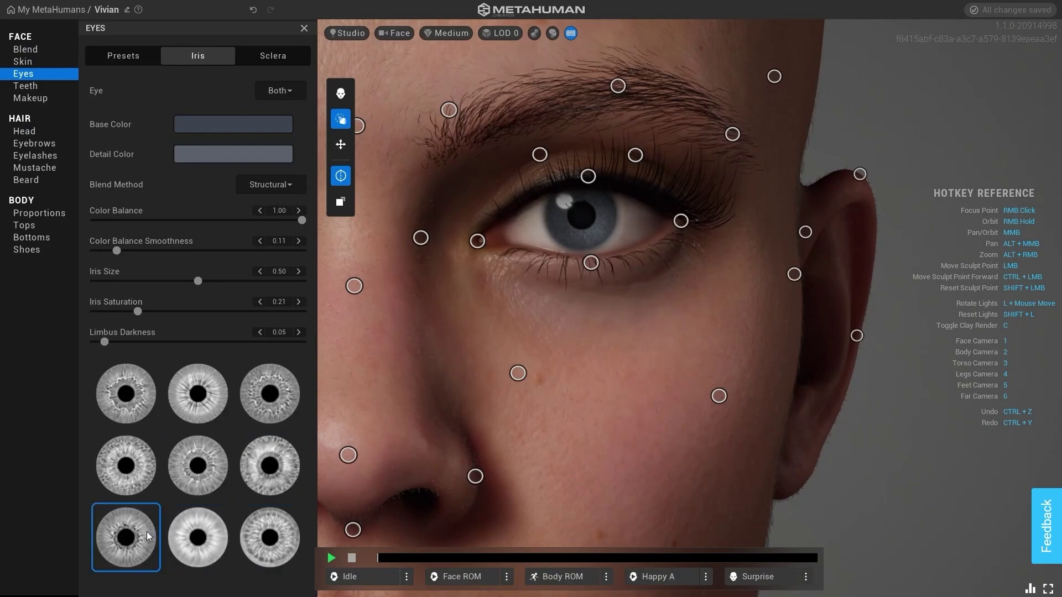
left_click(184, 466)
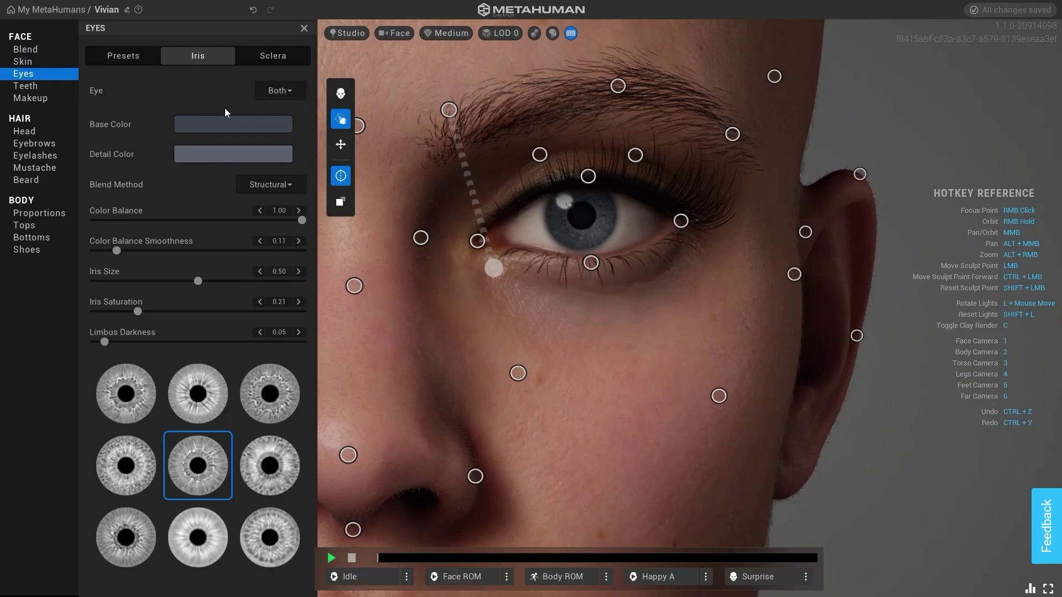
Set the iris base color to an olive brown with U 0.59 and V 0.44
left_click(219, 121)
left_click_drag(287, 177, 297, 152)
left_click(241, 102)
left_click(252, 123)
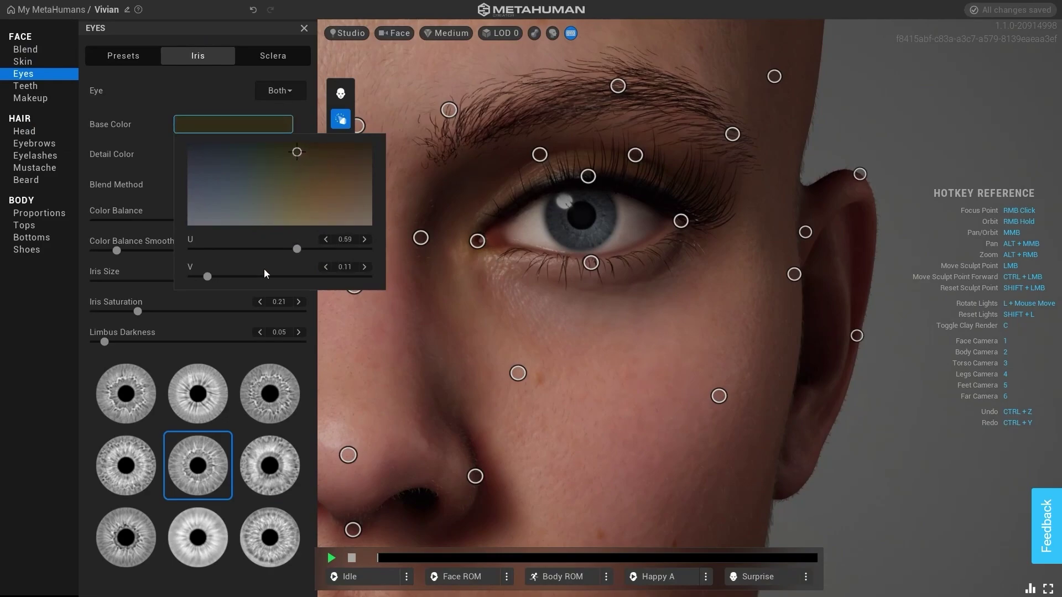
left_click_drag(209, 281, 267, 277)
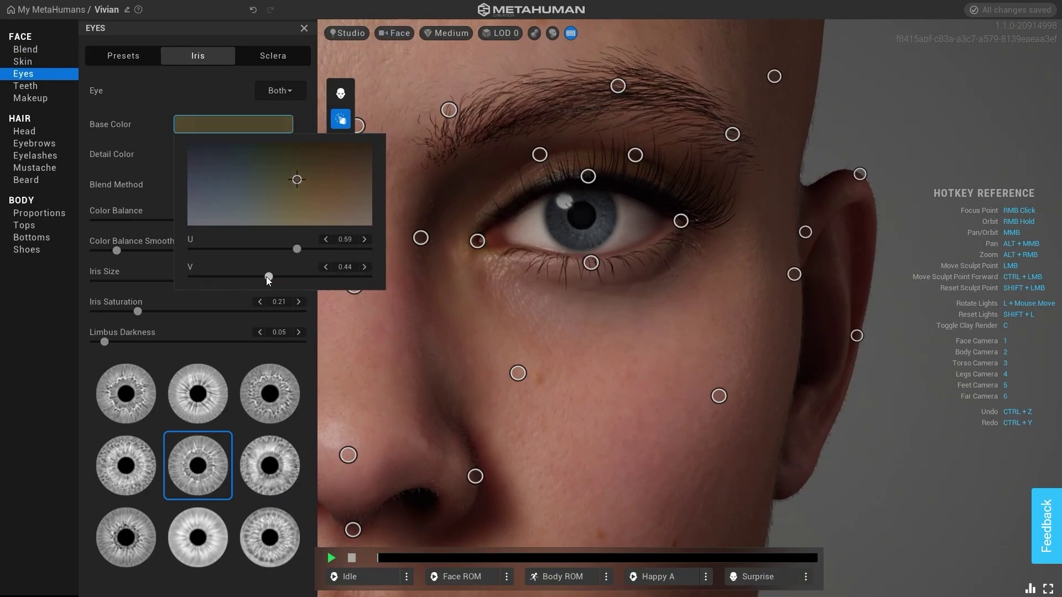
left_click(218, 83)
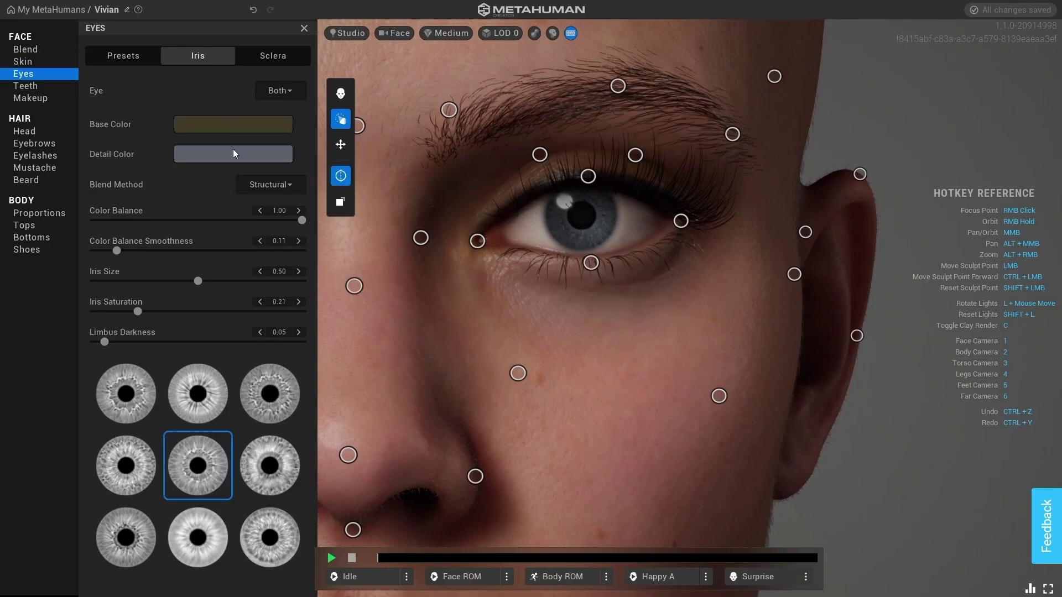
Set the iris detail color to a warm brown with U 0.62 and V 0.53
left_click(234, 152)
left_click_drag(275, 214, 302, 217)
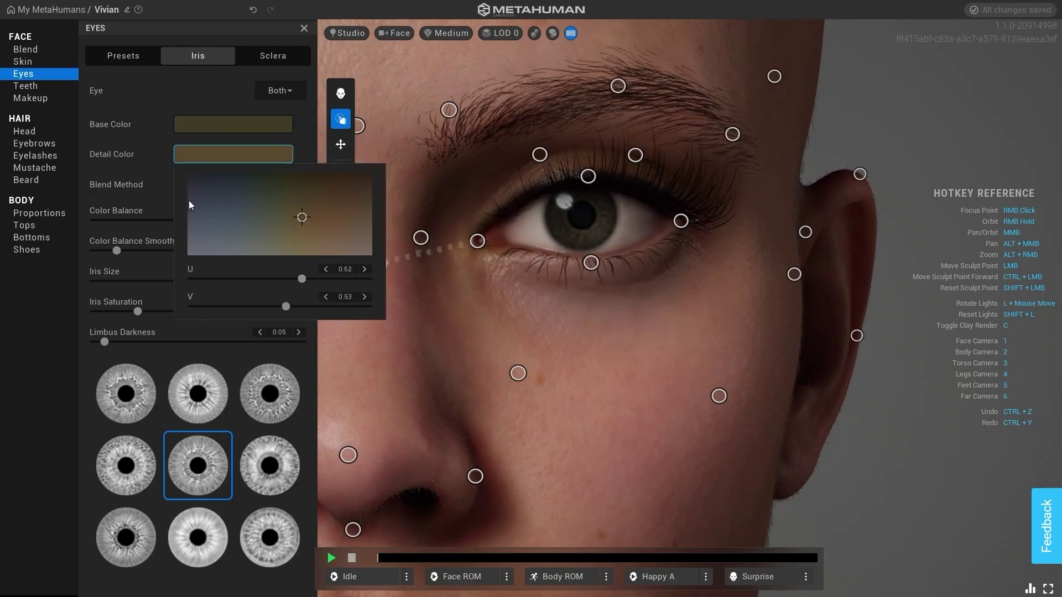
left_click(187, 108)
Try limiting the iris settings to the Left and the Right eye, and return to Both
left_click(283, 94)
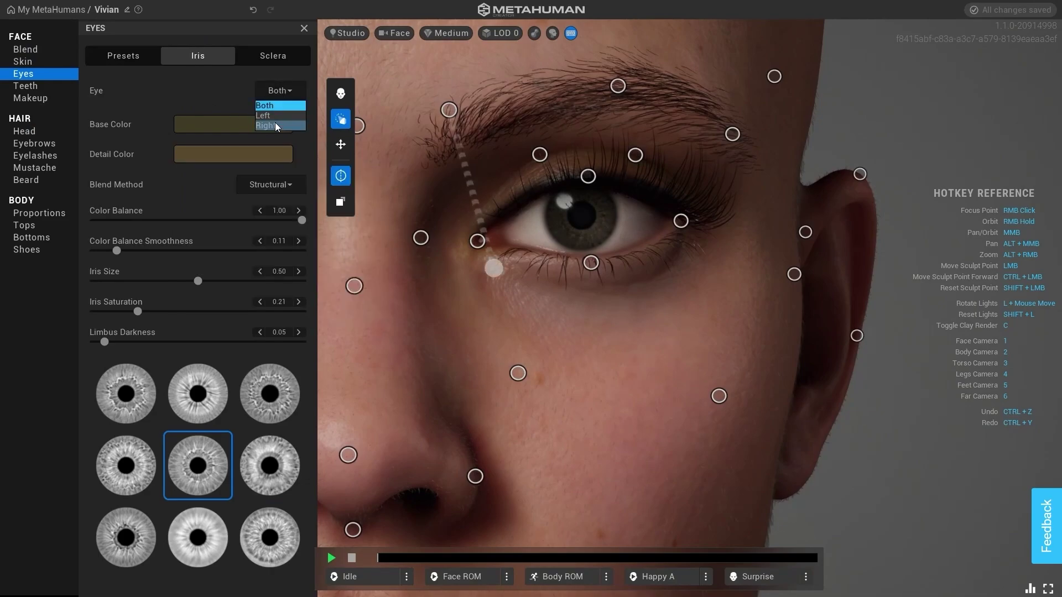
left_click(275, 118)
left_click(280, 90)
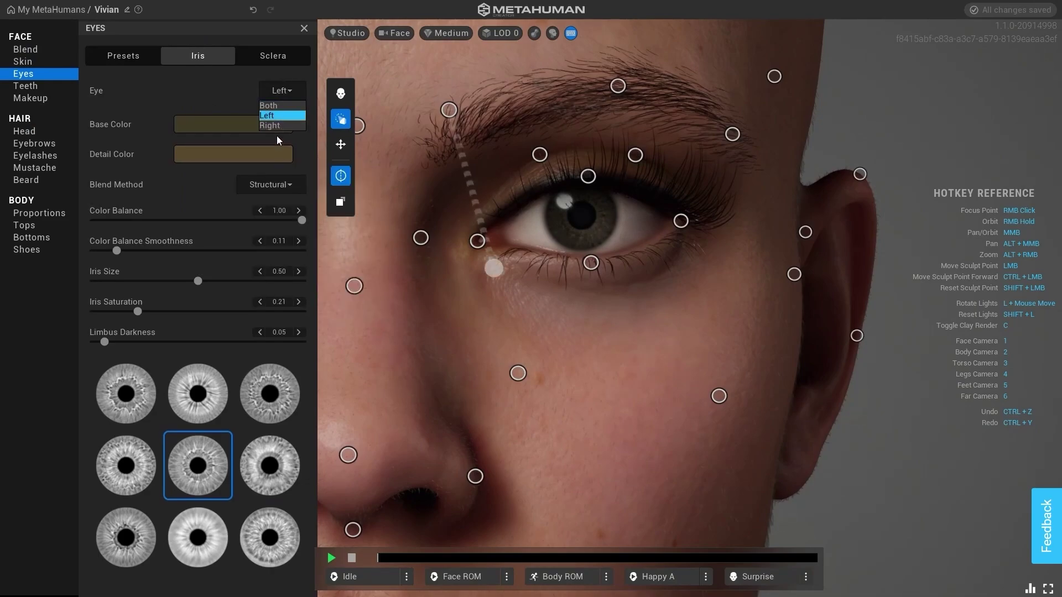
left_click(279, 125)
left_click(284, 90)
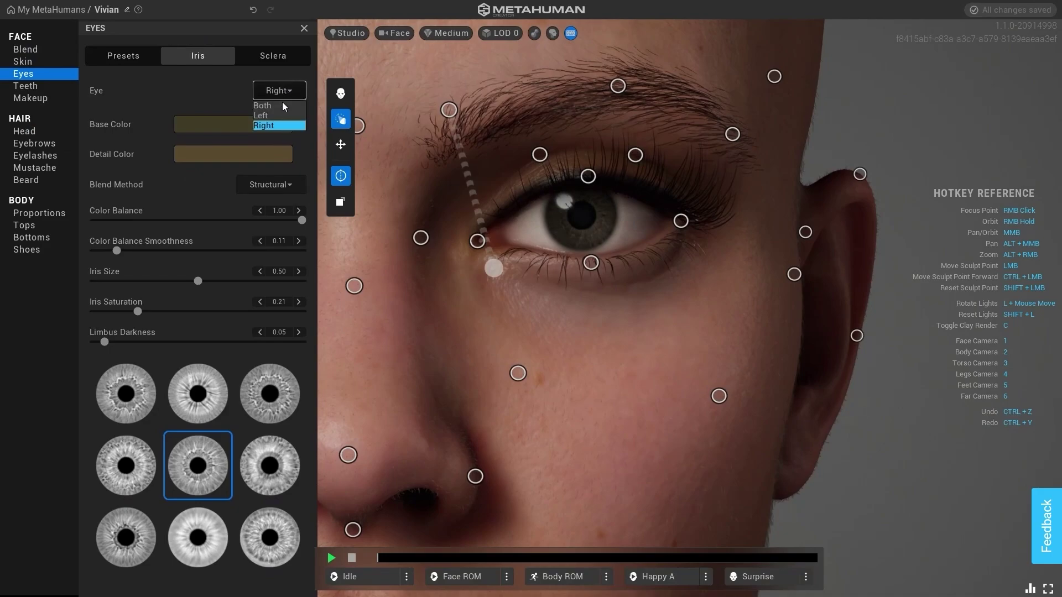
left_click(281, 105)
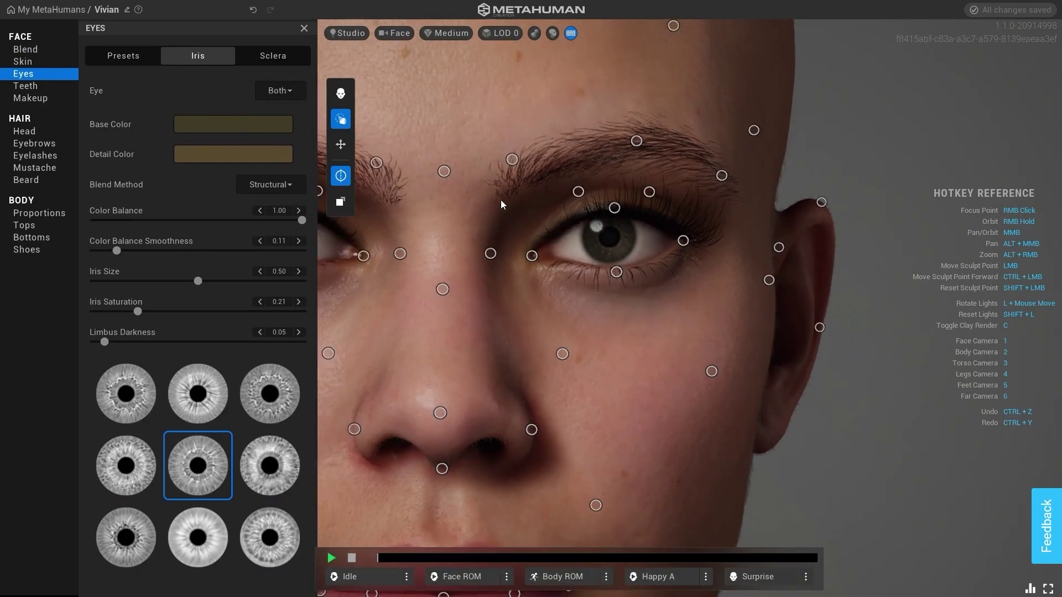
Try the Radial blend method for the iris colors and return to Structural
left_click(260, 185)
left_click(263, 201)
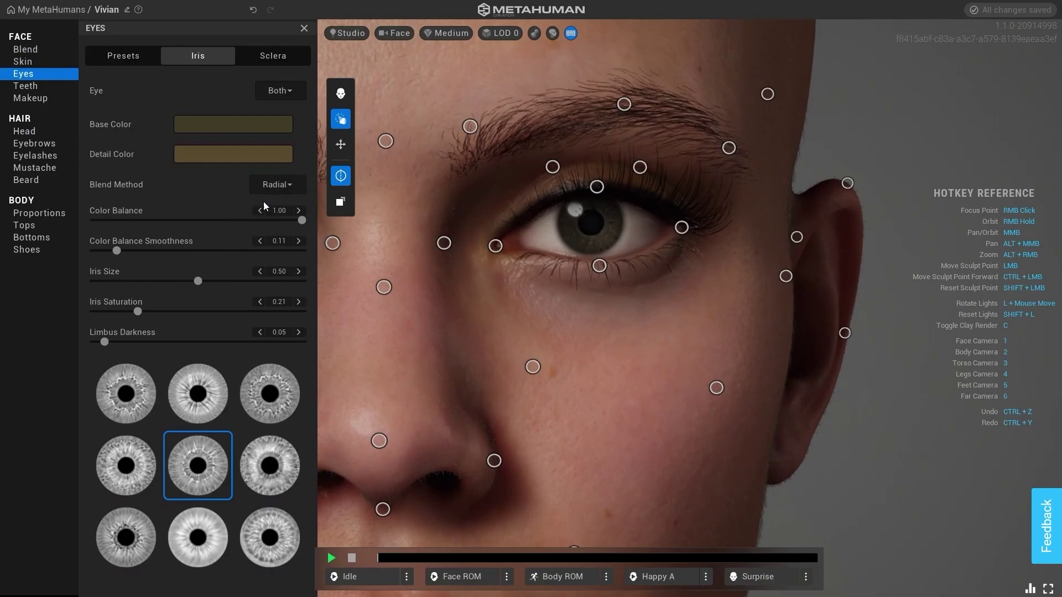
left_click(271, 184)
left_click(275, 207)
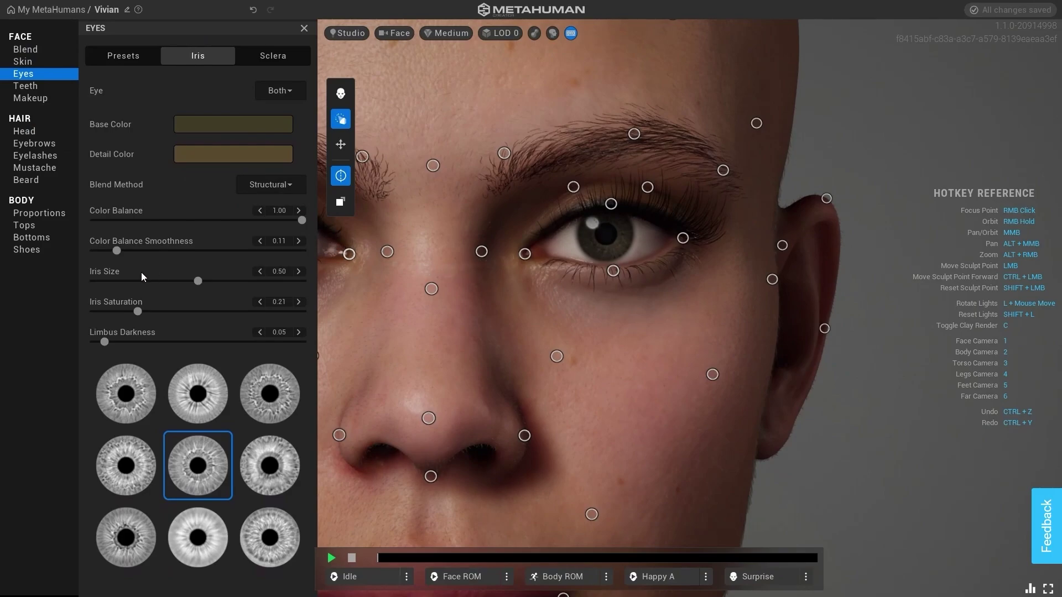
Set the iris color balance smoothness to 0.17, size to 0.86, saturation to 0.36 and limbus darkness to 0.55
mouse_move(124, 251)
left_mouse_down()
mouse_move(269, 257)
mouse_move(74, 253)
mouse_move(131, 261)
left_mouse_up()
left_click_drag(198, 282, 2, 314)
scroll(570, 282, "down", 3)
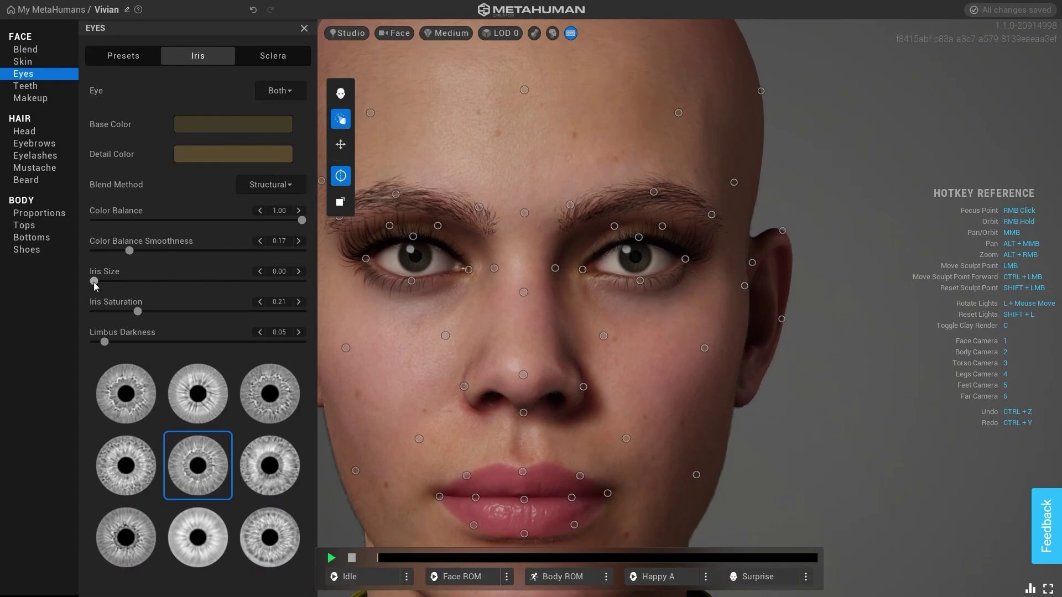
left_click_drag(94, 282, 358, 284)
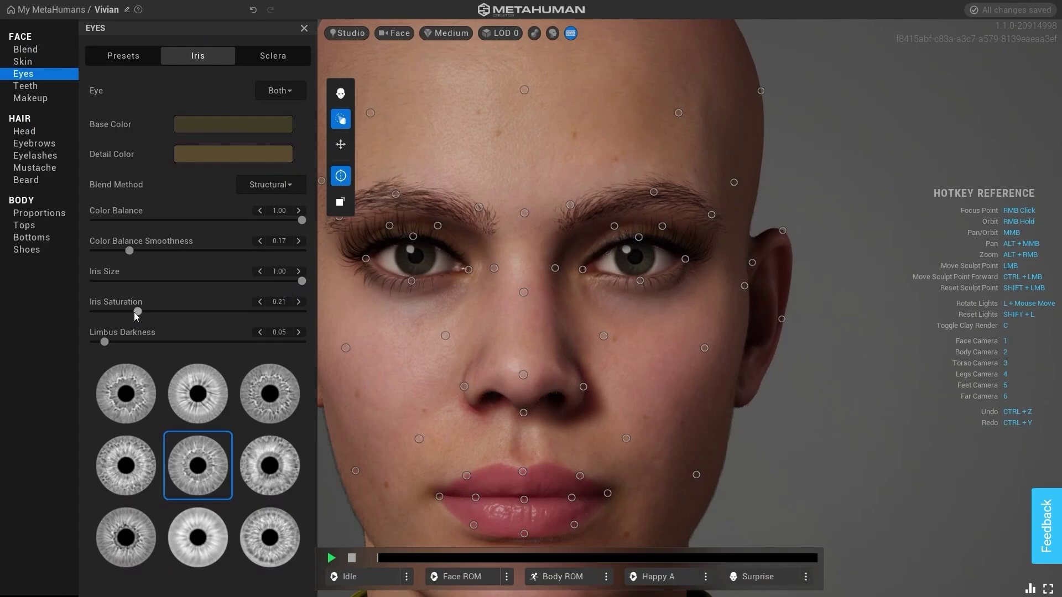
left_click_drag(230, 309, 183, 313)
mouse_move(301, 281)
left_mouse_down()
mouse_move(90, 292)
mouse_move(306, 287)
left_mouse_up()
mouse_move(284, 289)
left_mouse_down()
mouse_move(254, 288)
mouse_move(272, 292)
left_mouse_up()
left_click_drag(105, 346, 209, 356)
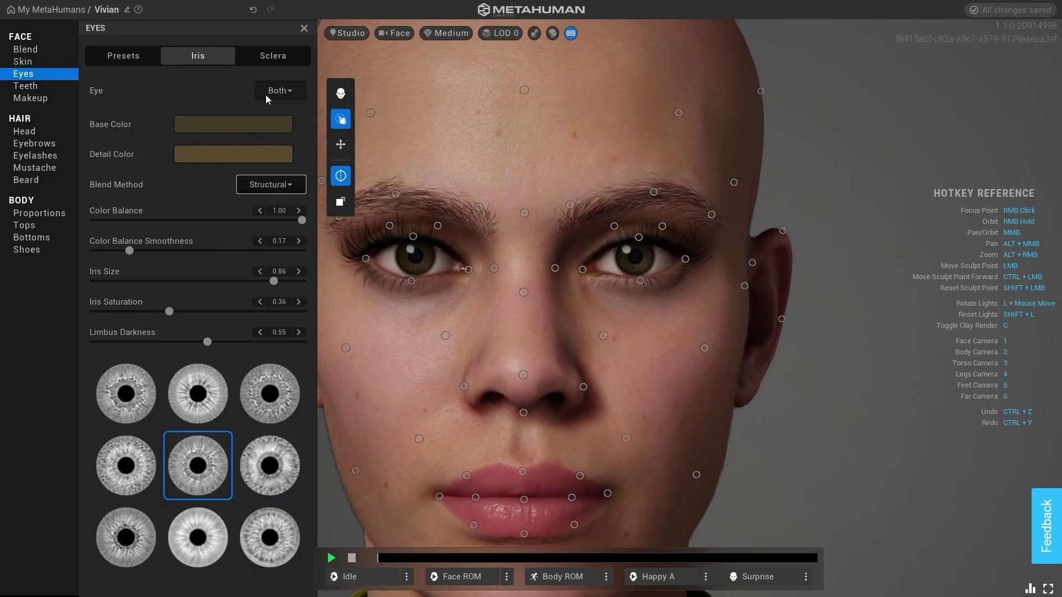
Open the sclera settings and give both eyes a very faint pinkish white tint
left_click(271, 55)
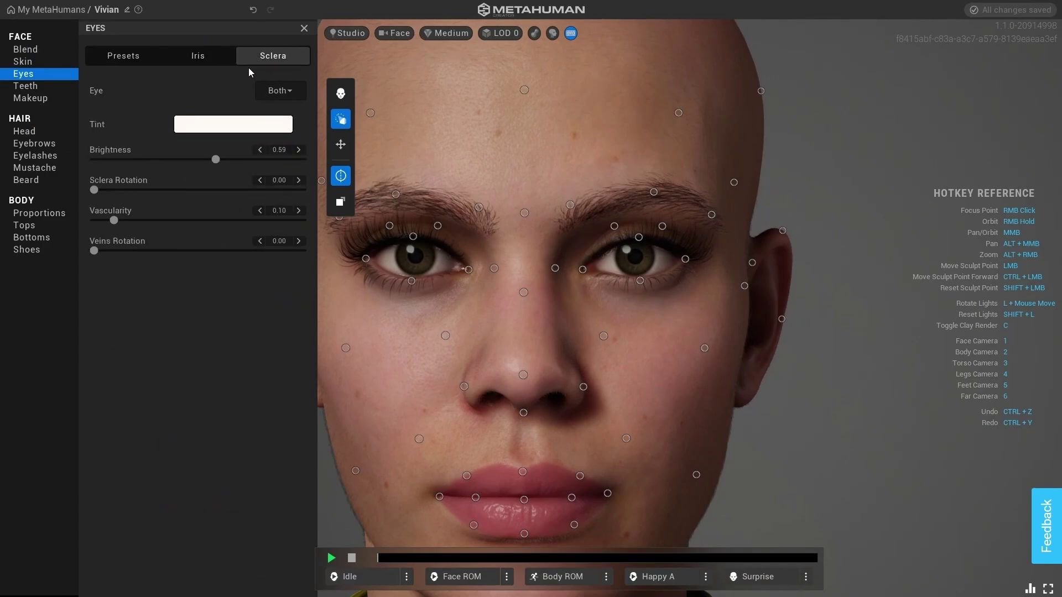
left_click(213, 122)
left_click_drag(318, 177, 257, 206)
left_click(224, 316)
Set the sclera brightness to 0.68 after trying 0.00 and 1.00, and set the sclera rotation to 0.02
left_click_drag(216, 159, 42, 174)
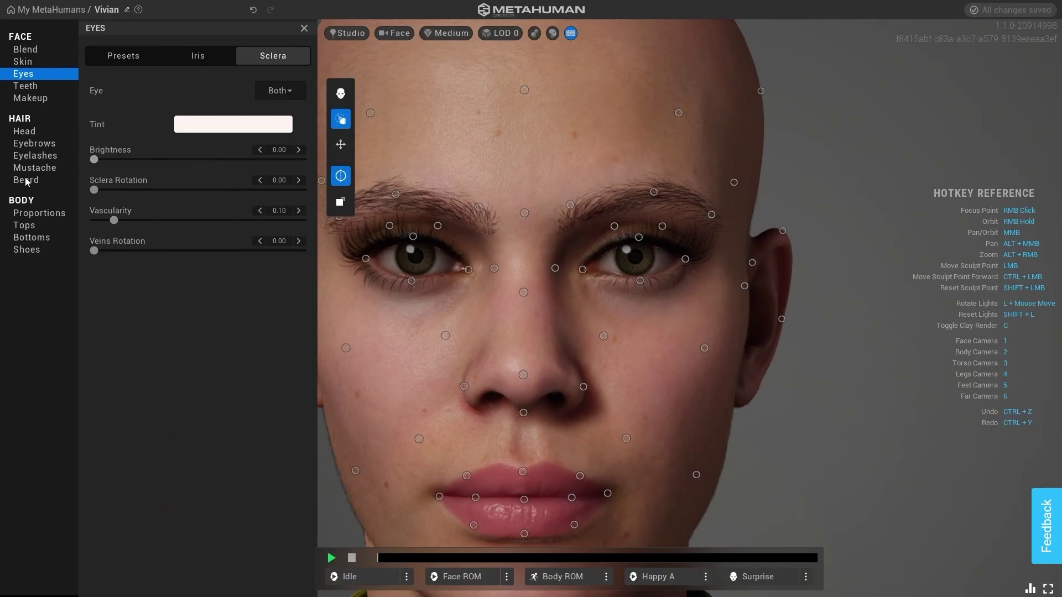
left_click_drag(56, 178, 468, 187)
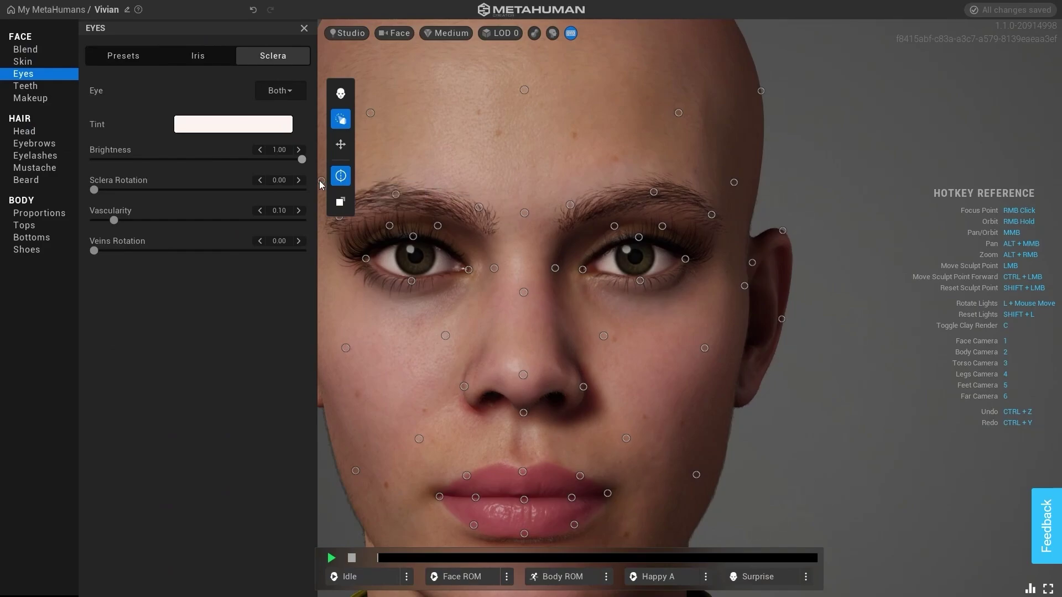
left_click_drag(302, 160, 2, 175)
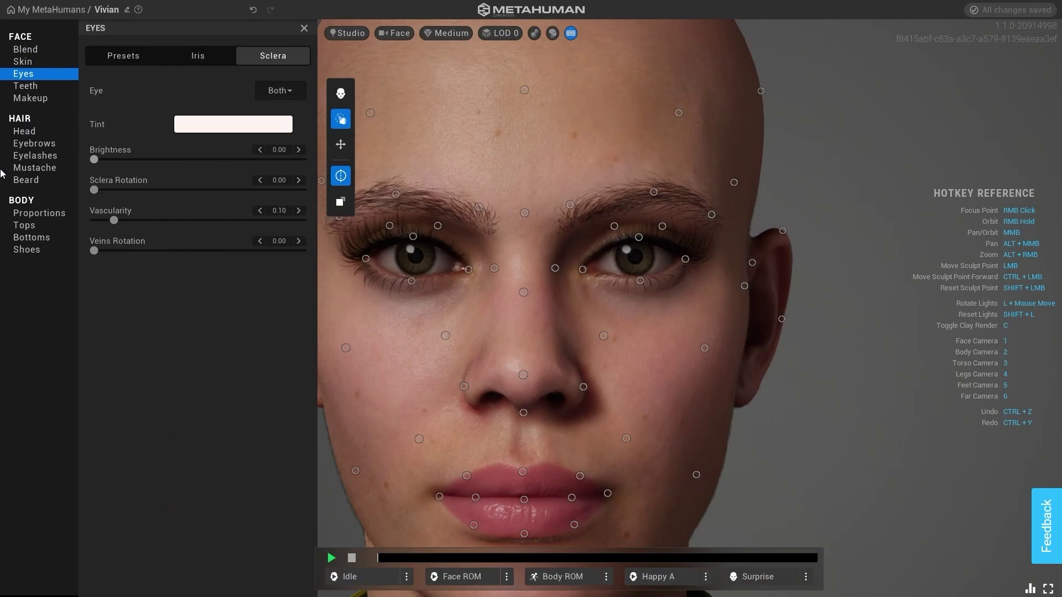
left_click_drag(2, 175, 235, 186)
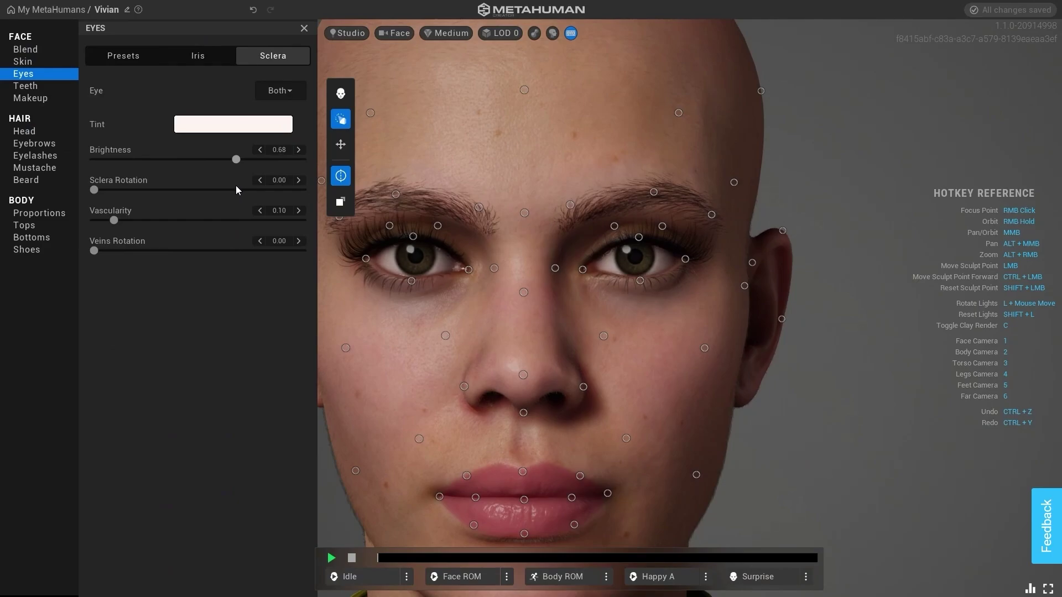
mouse_move(804, 437)
right_mouse_down()
mouse_move(671, 425)
mouse_move(734, 437)
right_mouse_up()
mouse_move(96, 188)
left_mouse_down()
mouse_move(224, 204)
mouse_move(110, 203)
left_mouse_up()
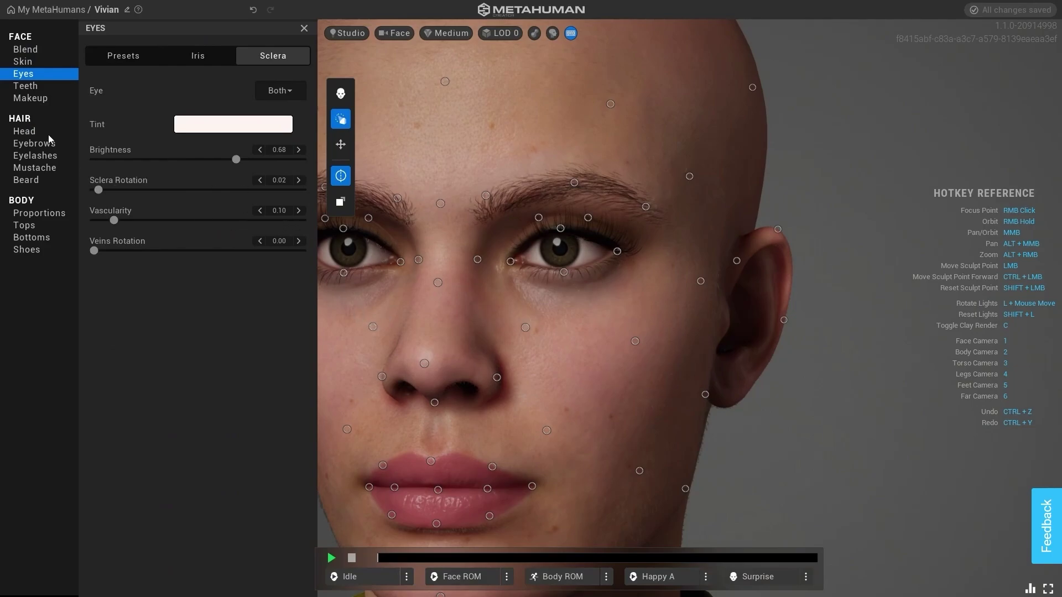
Open the teeth settings, part the jaw slightly, and try tooth variation at 1.00 before returning it to 0.00
left_click(38, 85)
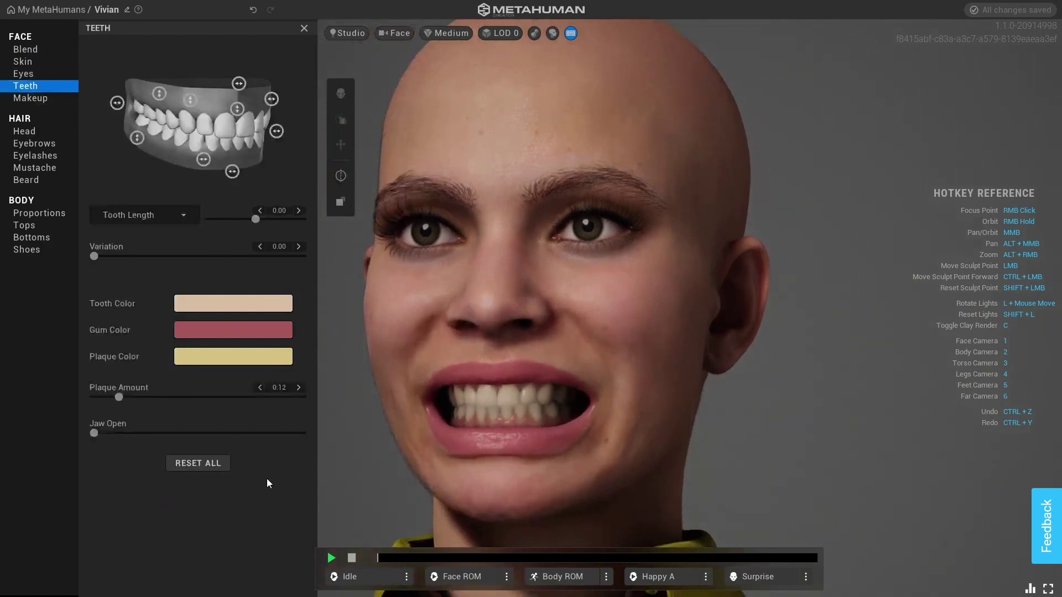
mouse_move(94, 433)
left_mouse_down()
mouse_move(281, 440)
mouse_move(95, 443)
mouse_move(112, 438)
left_mouse_up()
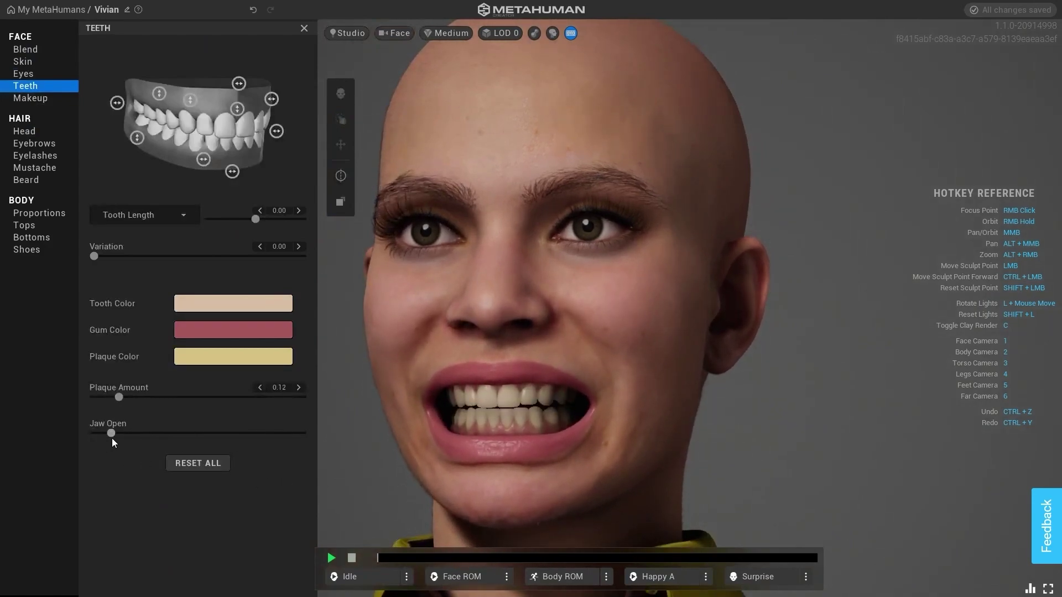
left_click_drag(92, 257, 355, 288)
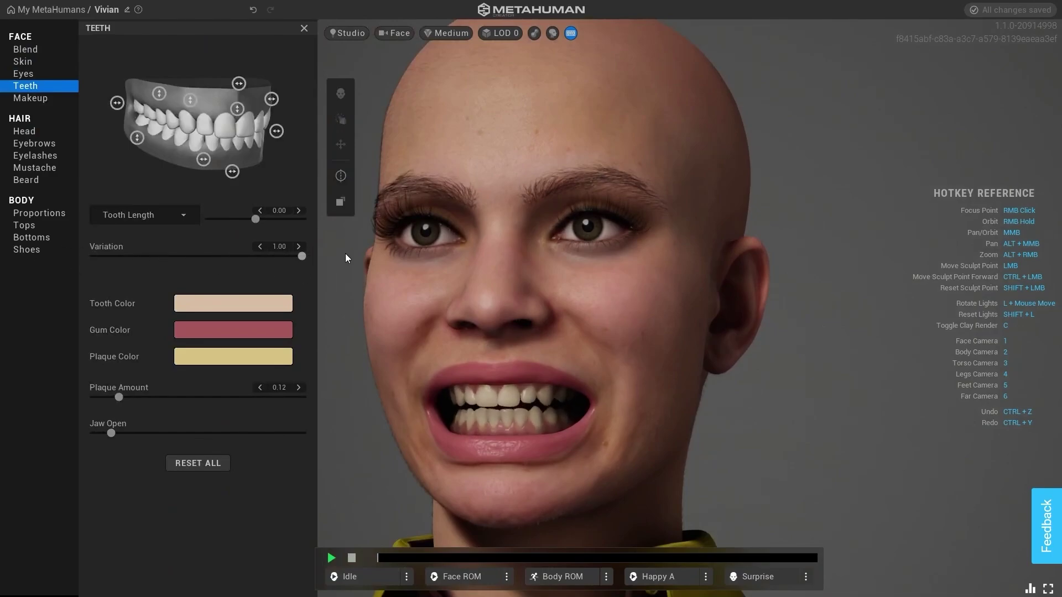
left_click_drag(346, 253, 58, 250)
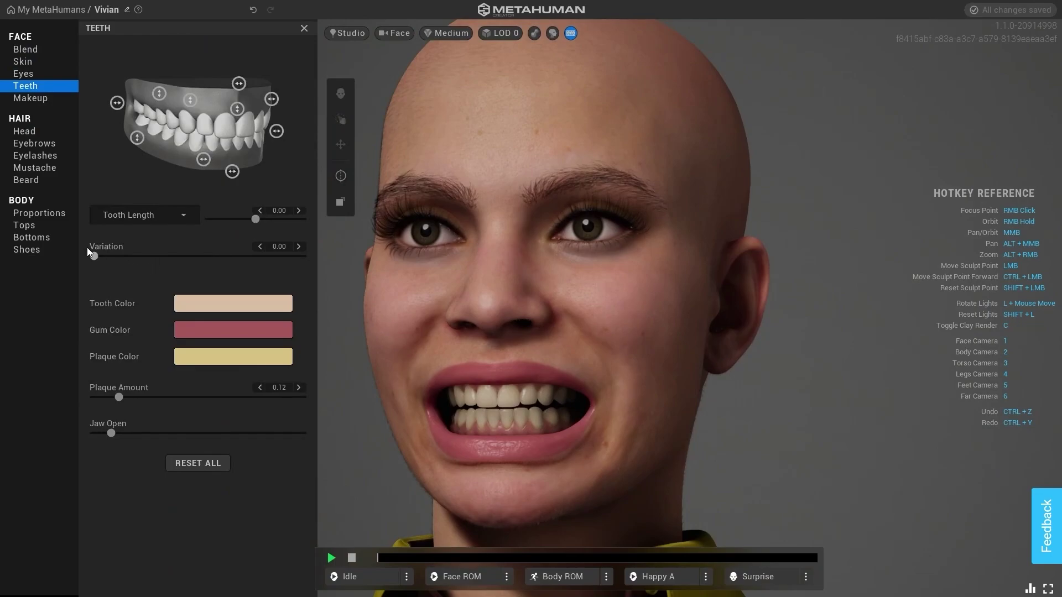
left_click_drag(138, 255, 53, 248)
Try plaque amount 1.00 with a dark yellow plaque color (U 0.97, V 0.53), then set the amount to 0.00 and open the jaw slightly more
left_click_drag(124, 396, 313, 411)
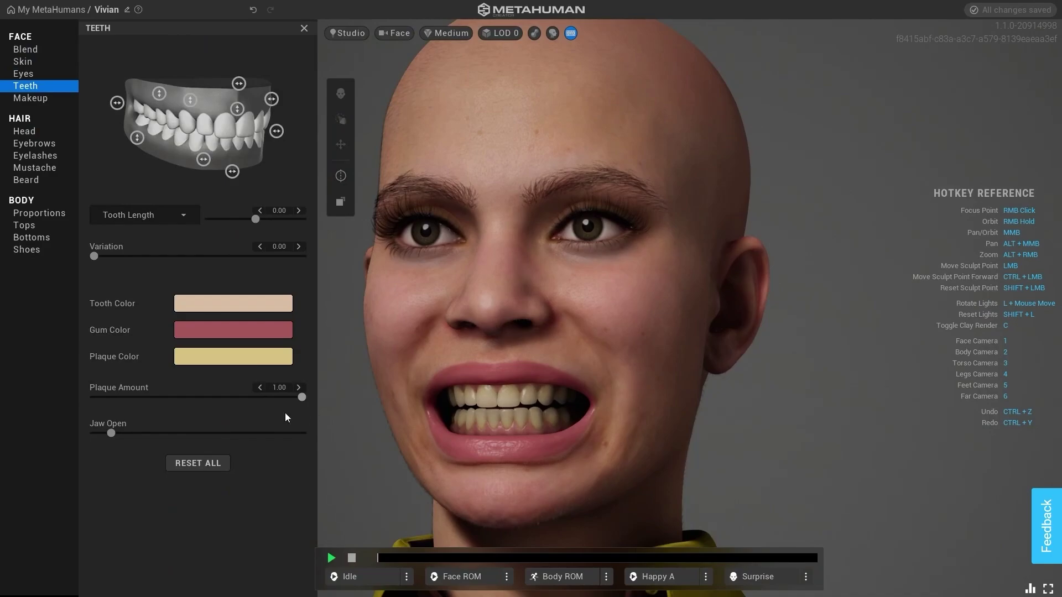
left_click(269, 355)
left_click(330, 413)
left_click_drag(372, 420, 367, 419)
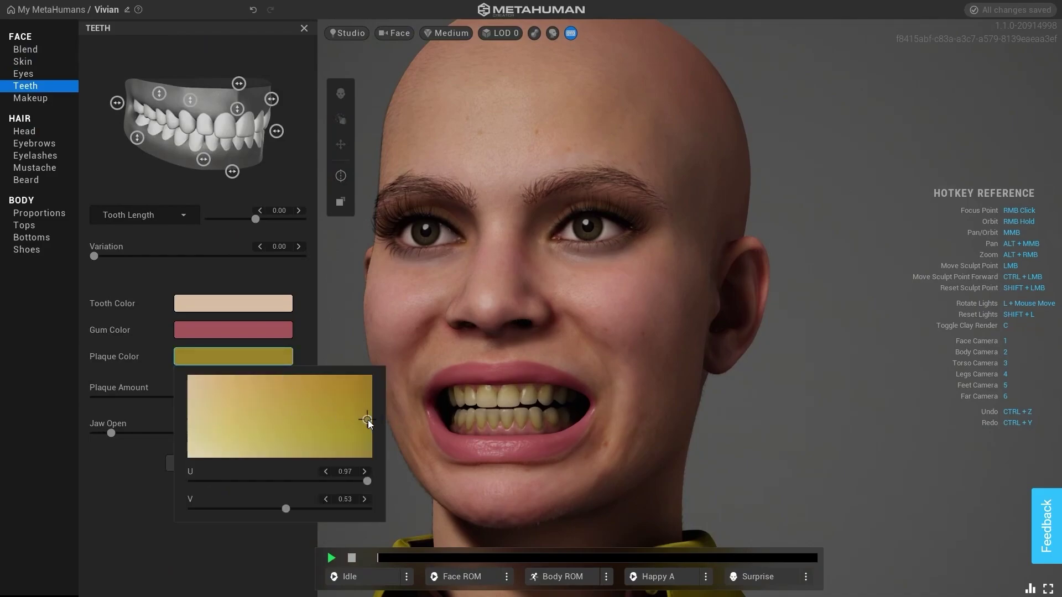
left_click(118, 364)
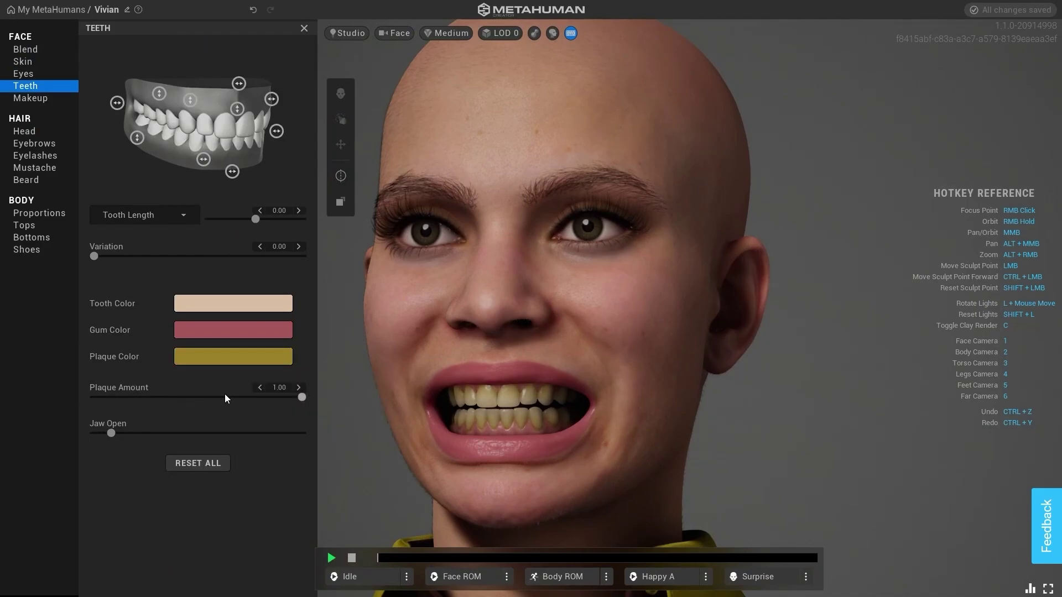
left_click_drag(210, 396, 26, 402)
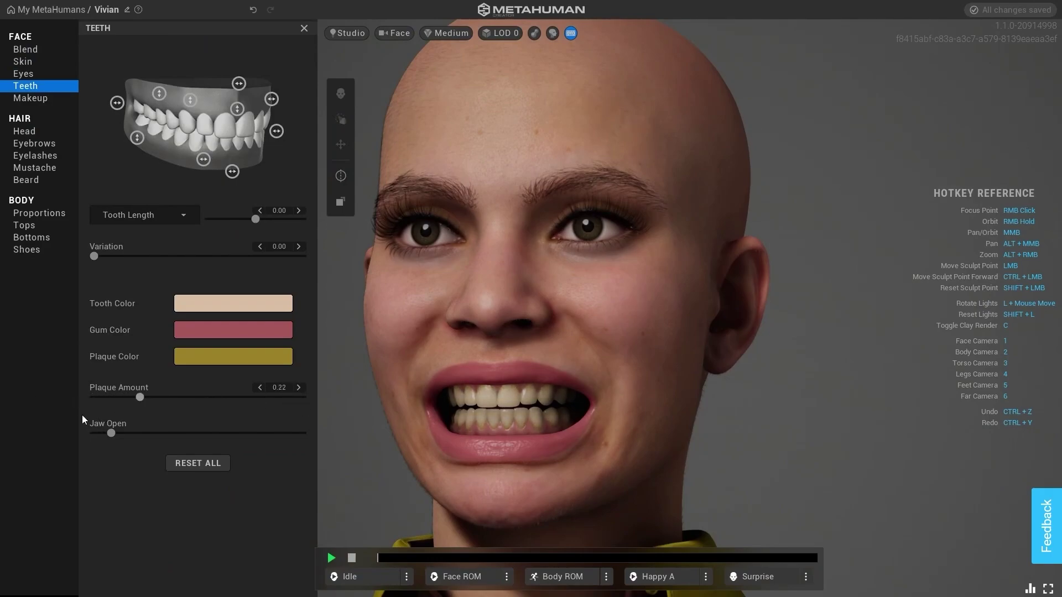
mouse_move(111, 434)
left_mouse_down()
mouse_move(58, 441)
mouse_move(136, 436)
mouse_move(116, 438)
left_mouse_up()
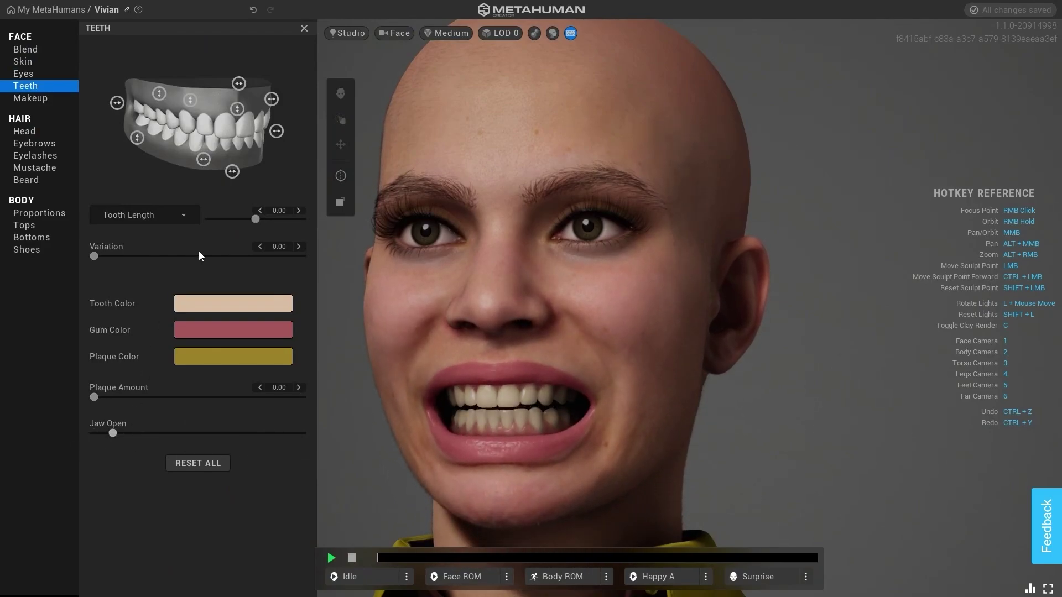
Set the teeth's Upper Shift to -0.17 and check the teeth from the front
mouse_move(233, 176)
left_mouse_down()
mouse_move(220, 178)
mouse_move(274, 186)
mouse_move(233, 189)
left_mouse_up()
left_click_drag(237, 109, 239, 85)
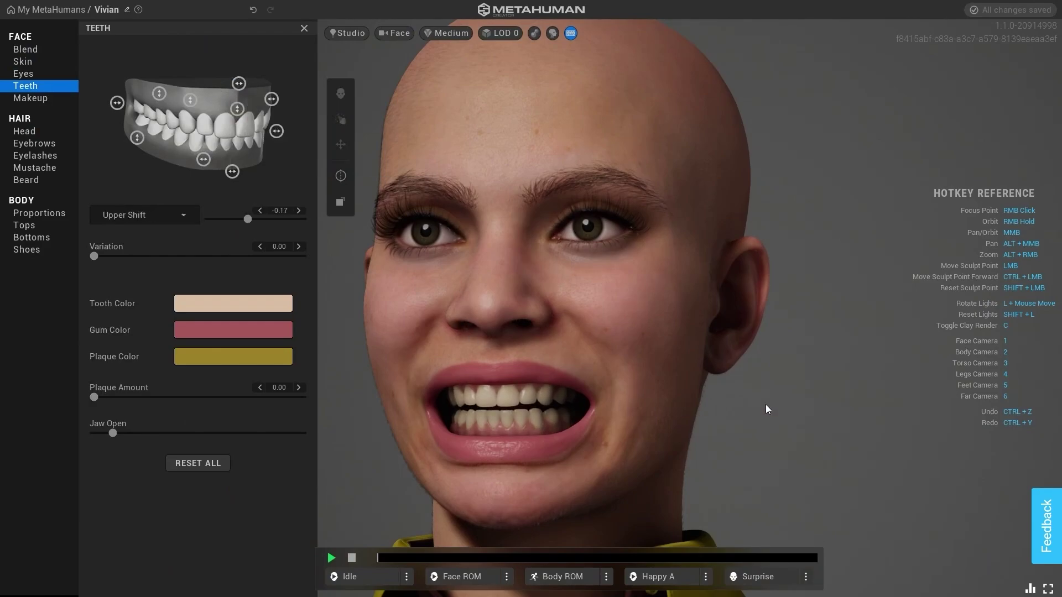
mouse_move(768, 408)
right_mouse_down()
mouse_move(837, 408)
mouse_move(747, 407)
right_mouse_up()
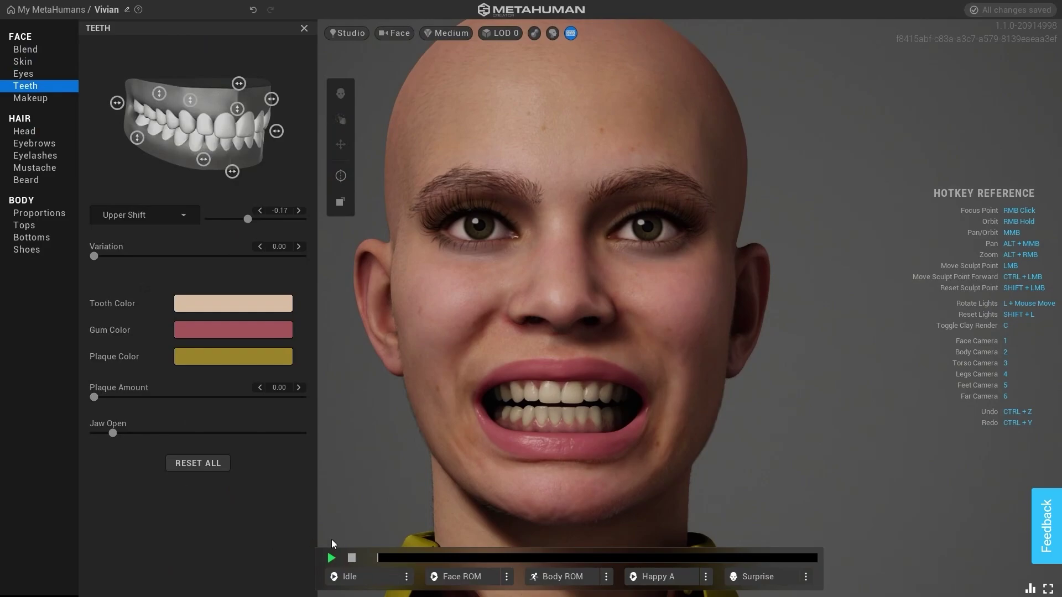
scroll(562, 329, "down", 5)
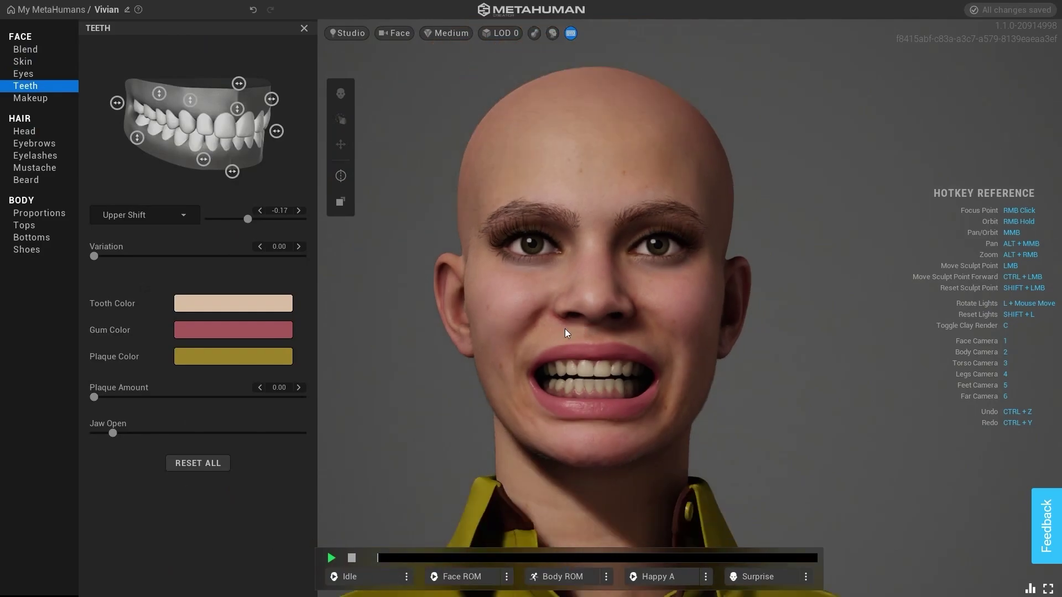
scroll(565, 328, "up", 5)
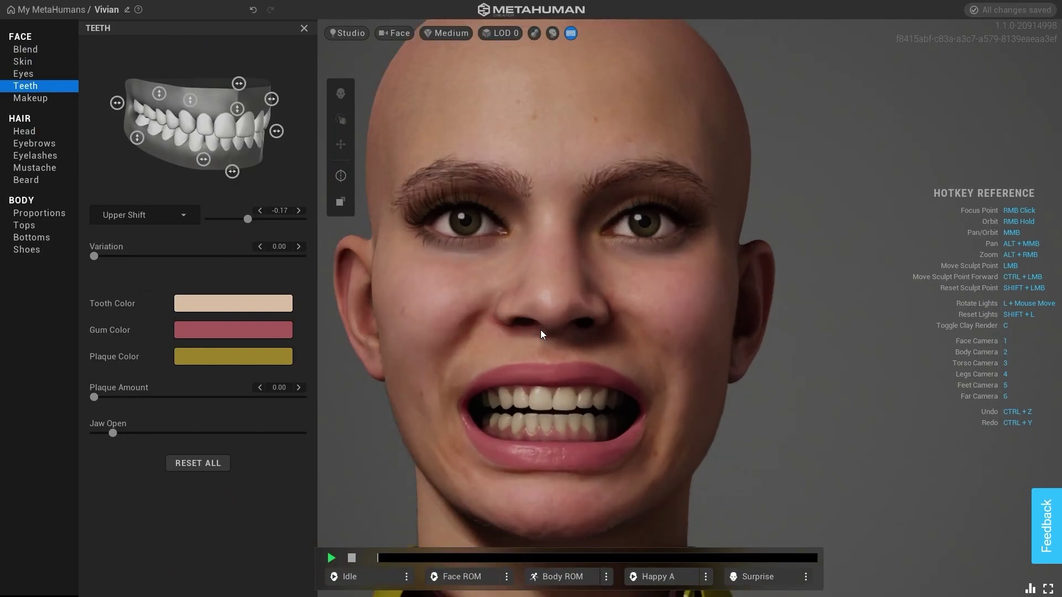
Open the makeup settings, apply foundation to the face, and set its roughness to 0.13
left_click(41, 100)
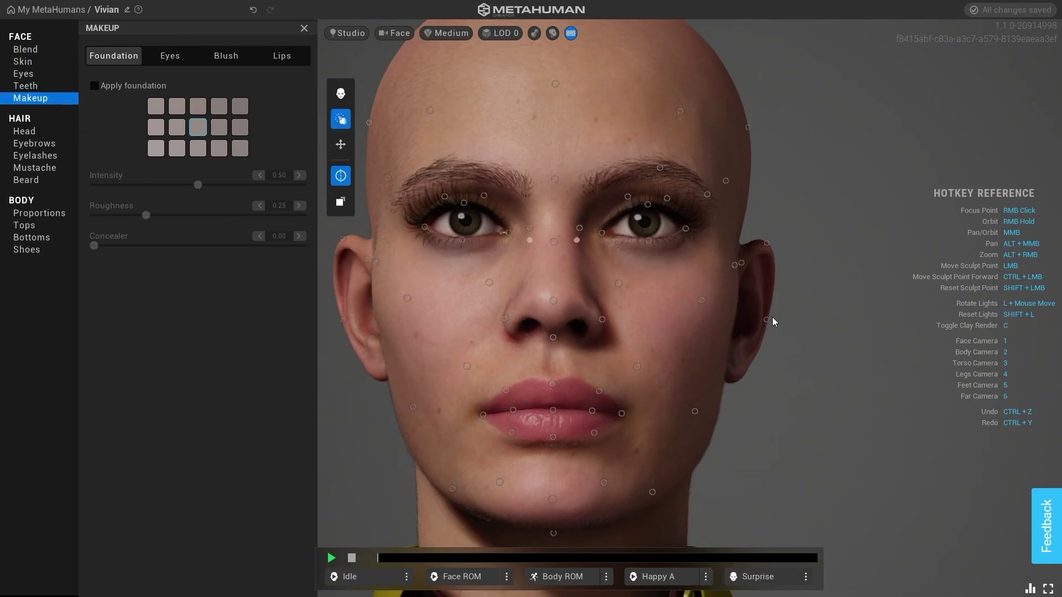
right_click_drag(791, 332, 814, 368)
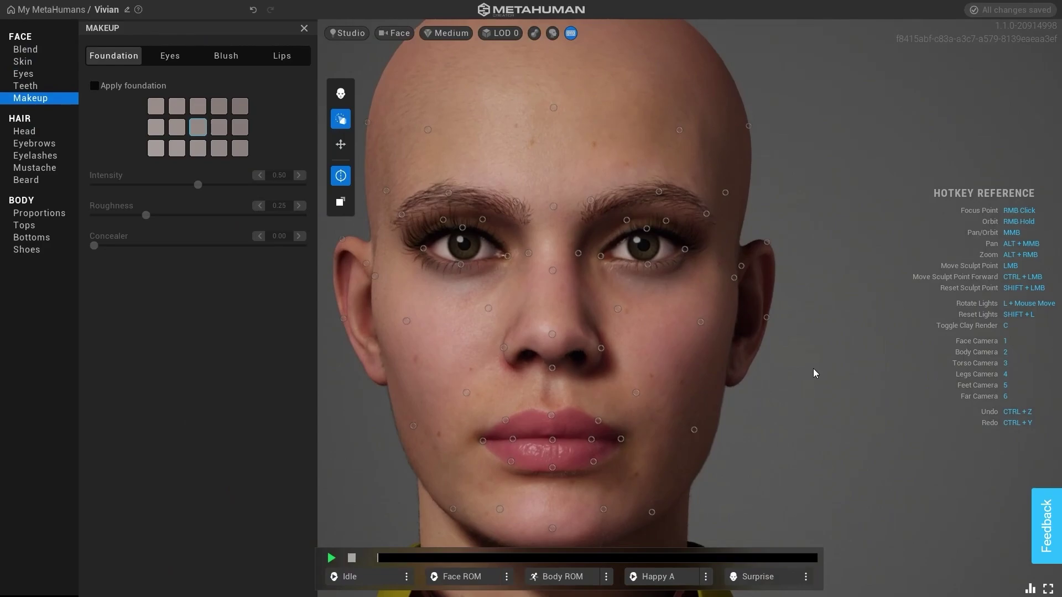
scroll(813, 368, "down", 4)
scroll(813, 368, "up", 3)
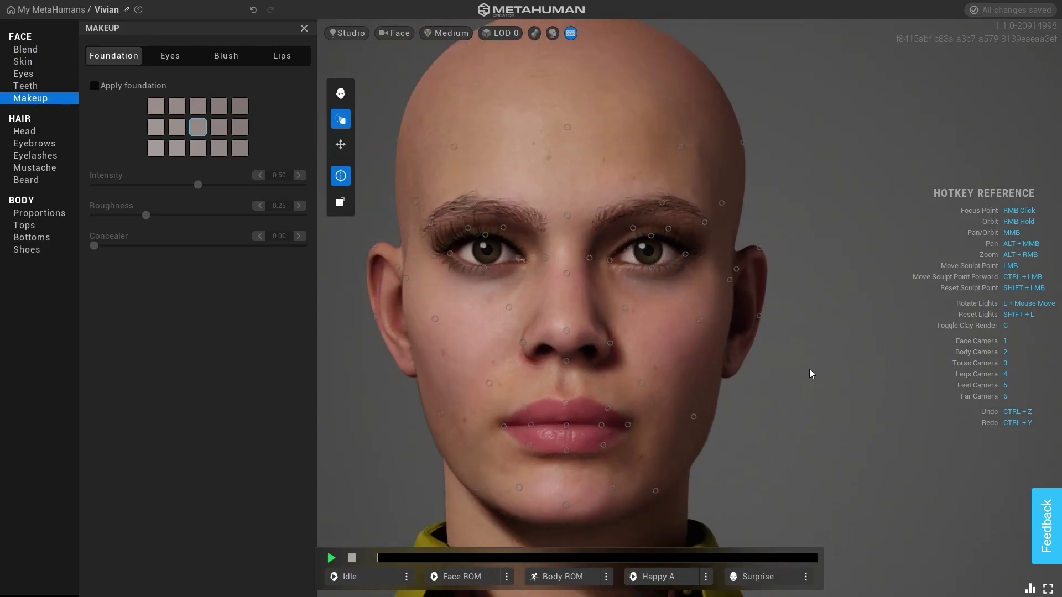
left_click(94, 86)
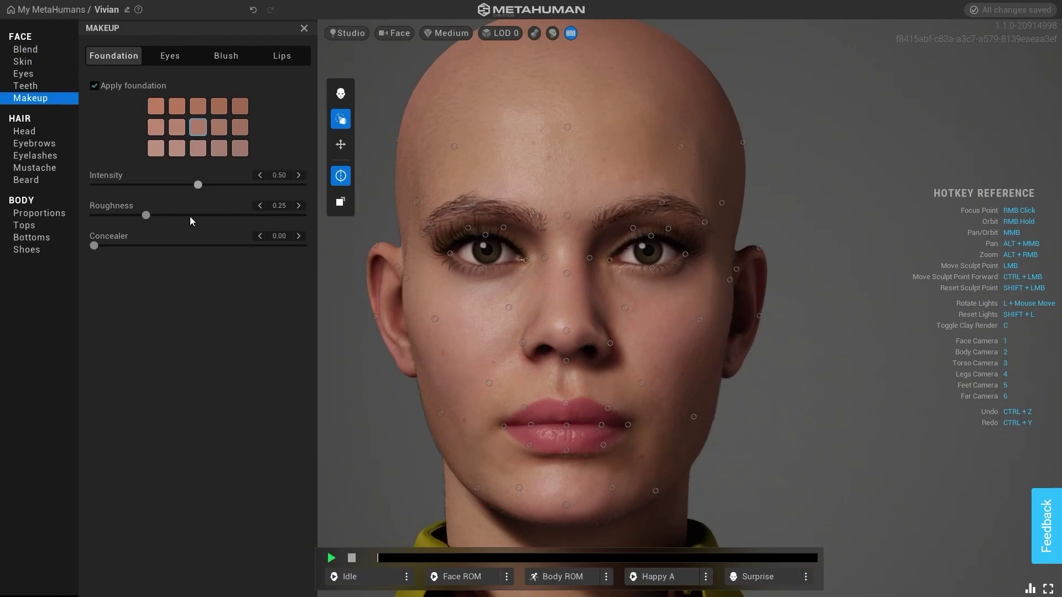
left_click_drag(142, 218, 85, 208)
Choose the second foundation shade in the middle row, with concealer 0.02 and intensity 0.25 after trying intensity 1.00
left_click(177, 127)
left_click_drag(93, 243, 63, 258)
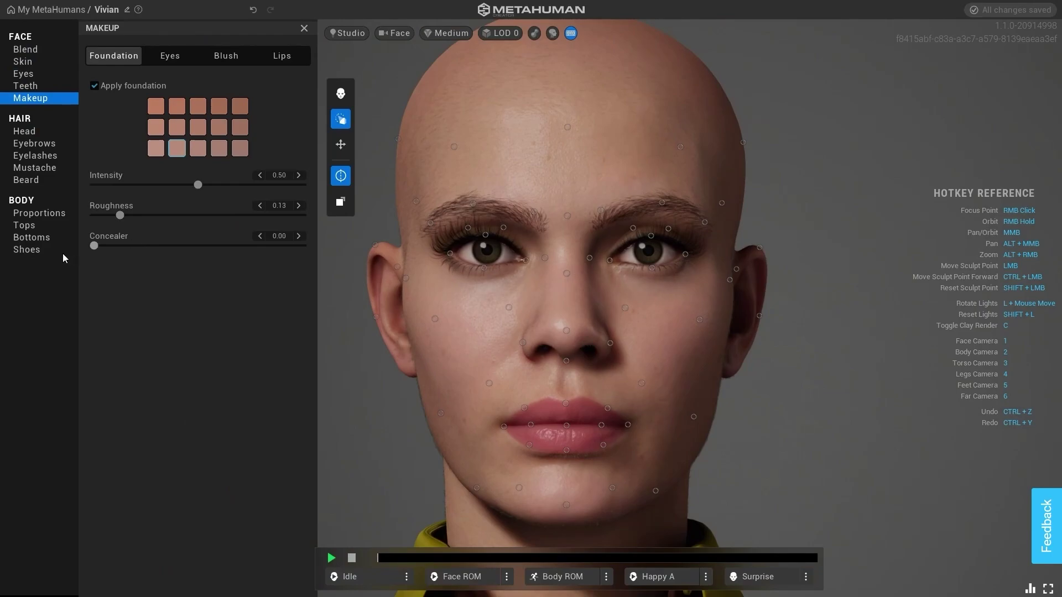
mouse_move(198, 185)
left_mouse_down()
mouse_move(316, 204)
mouse_move(2, 224)
mouse_move(353, 218)
left_mouse_up()
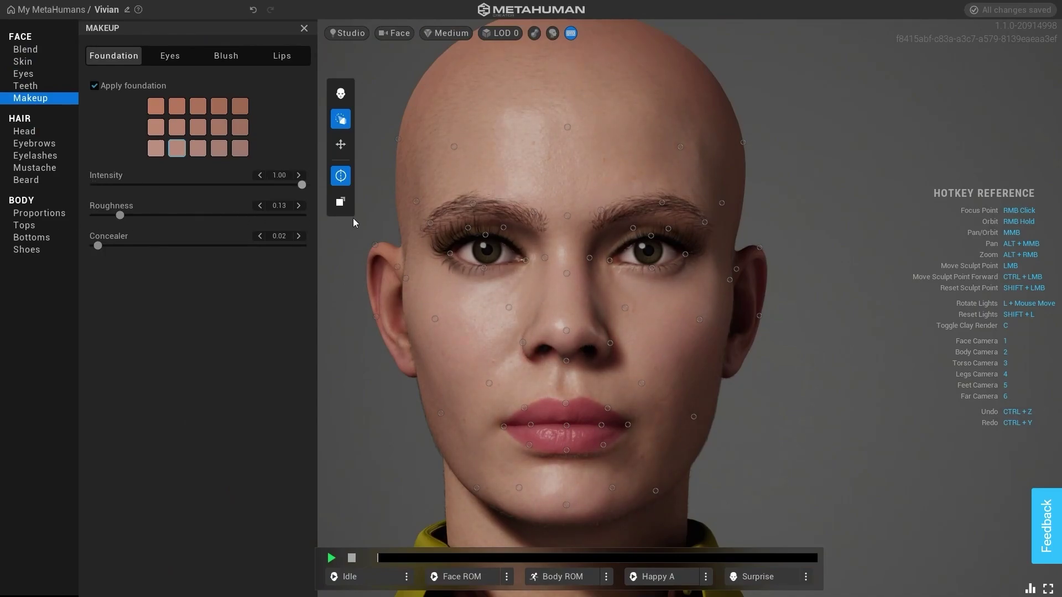
left_click(175, 113)
left_click(176, 128)
left_click_drag(279, 184, 146, 203)
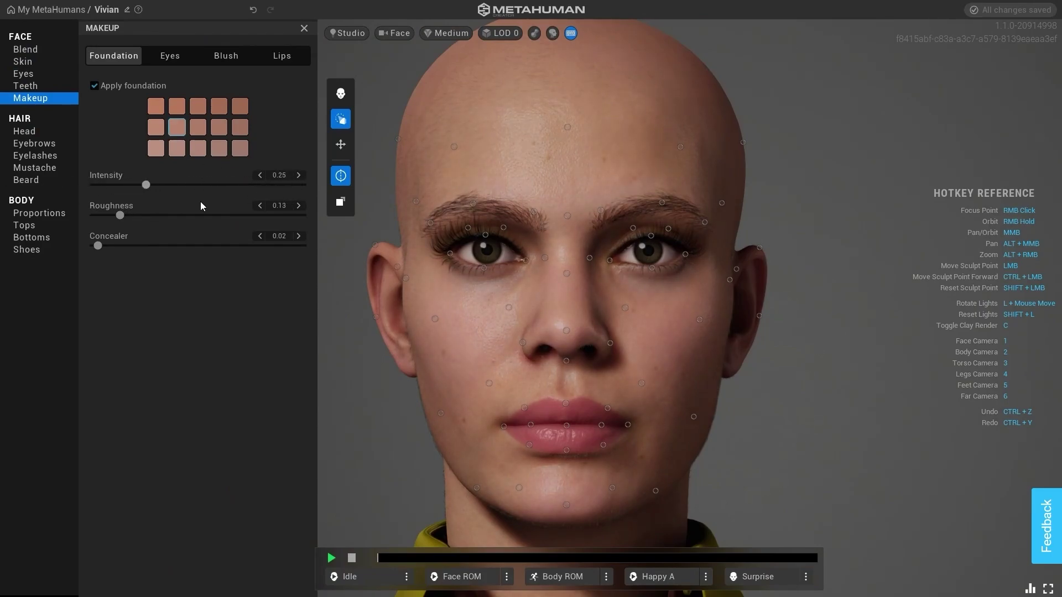
Open the eye makeup options and apply the Double Mod style after trying the heavy dark style beside it
left_click(166, 56)
scroll(395, 197, "up", 3)
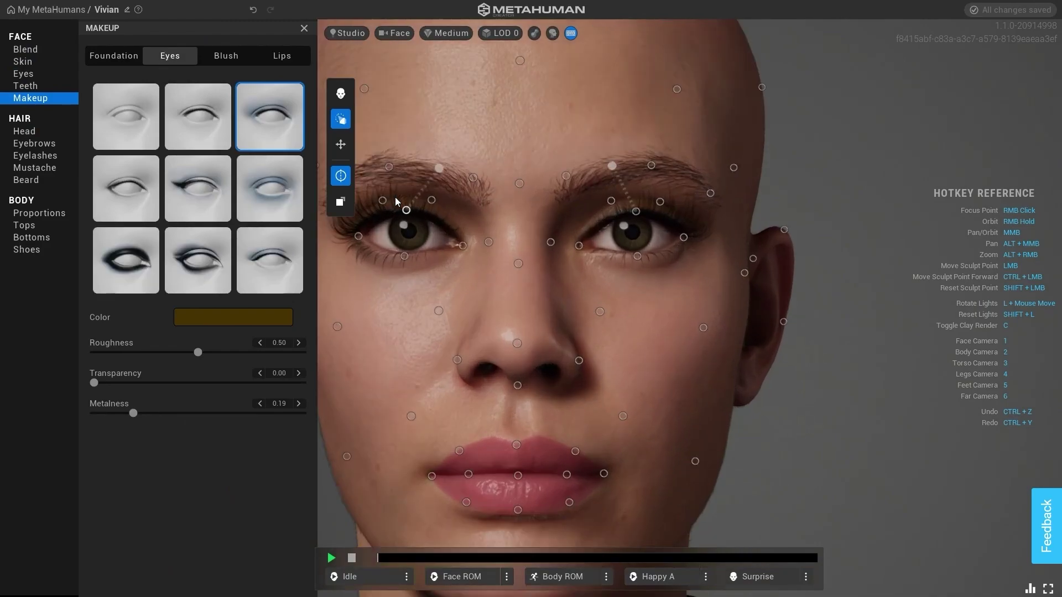
left_click(118, 273)
left_click(219, 273)
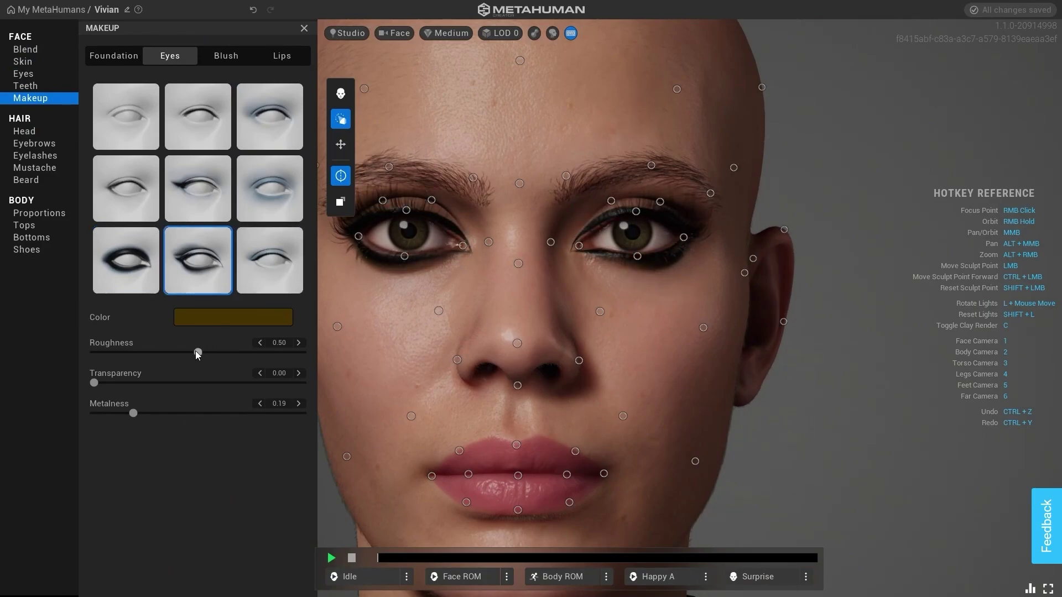
Set the Double Mod eye makeup's roughness to 0.24, metalness to 0.31 and transparency to about 0.85, briefly comparing the neighbouring style
left_click_drag(198, 349, 153, 352)
left_click_drag(91, 387, 195, 387)
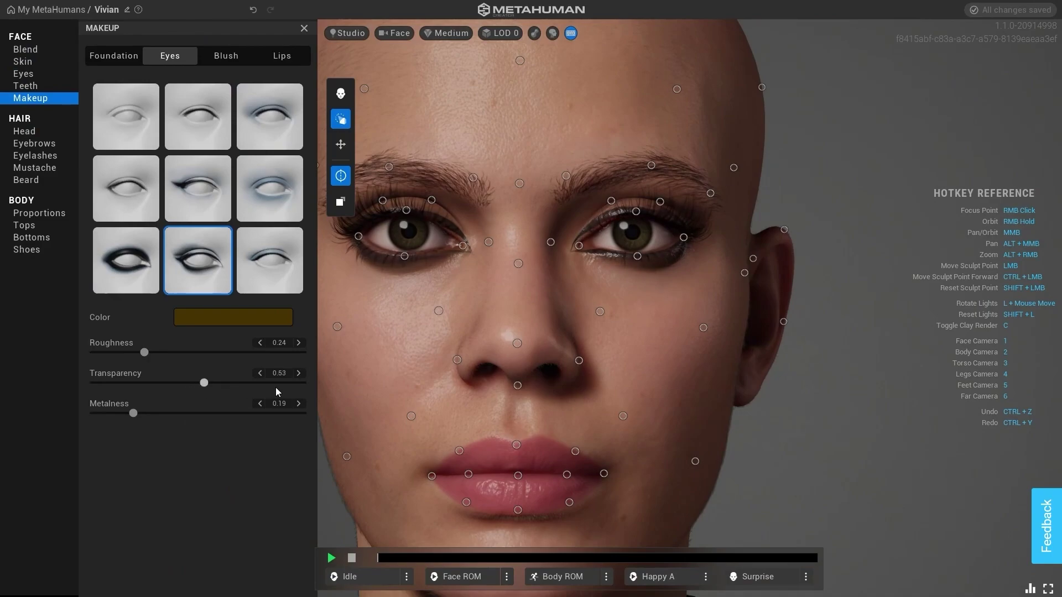
left_click_drag(276, 387, 209, 383)
left_click_drag(135, 414, 159, 427)
left_click(269, 260)
left_click(197, 260)
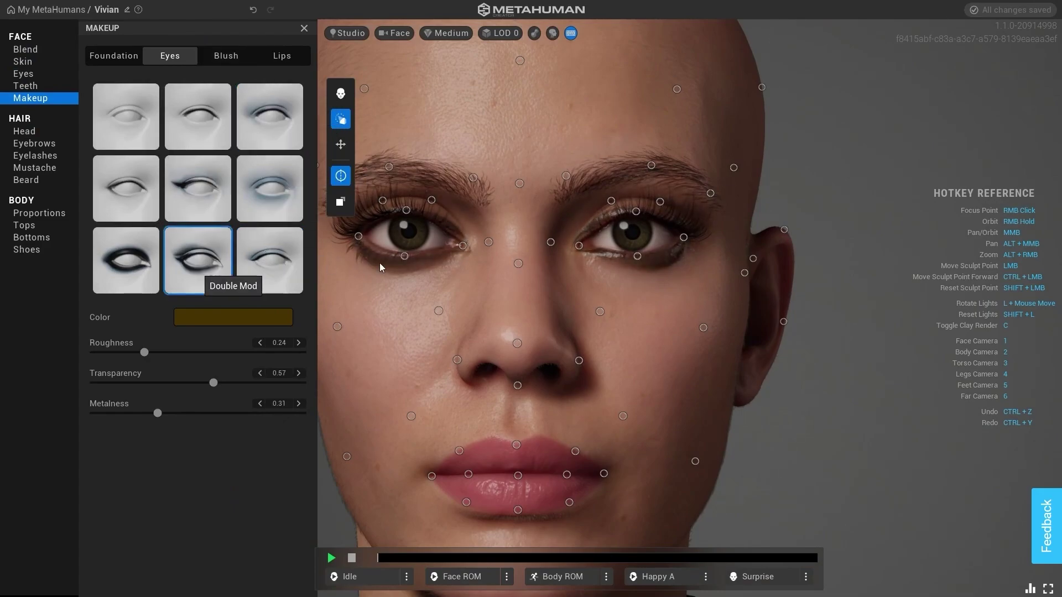
scroll(436, 299, "down", 2)
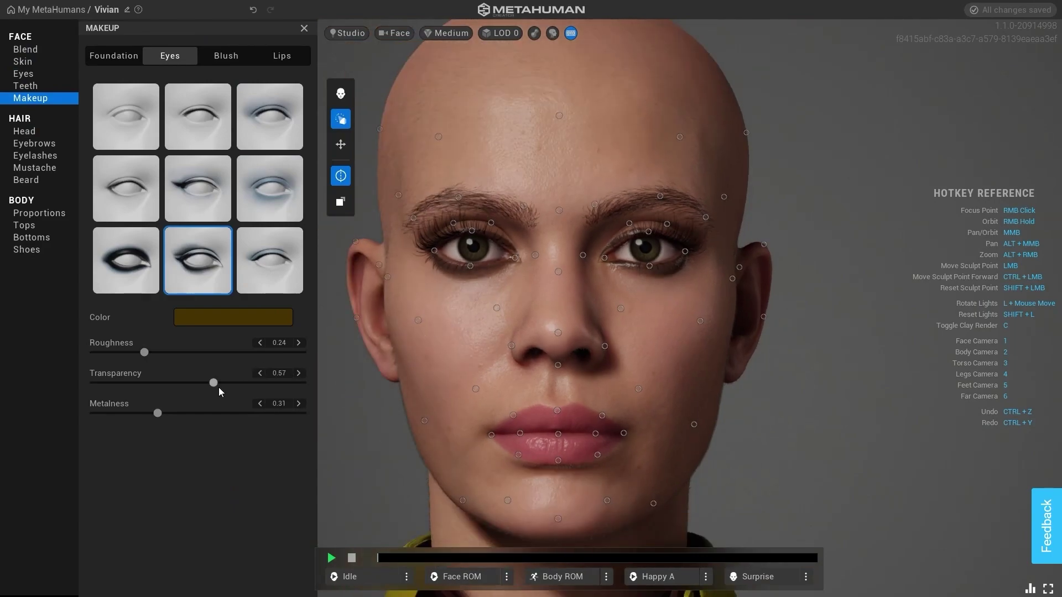
left_click_drag(214, 382, 283, 383)
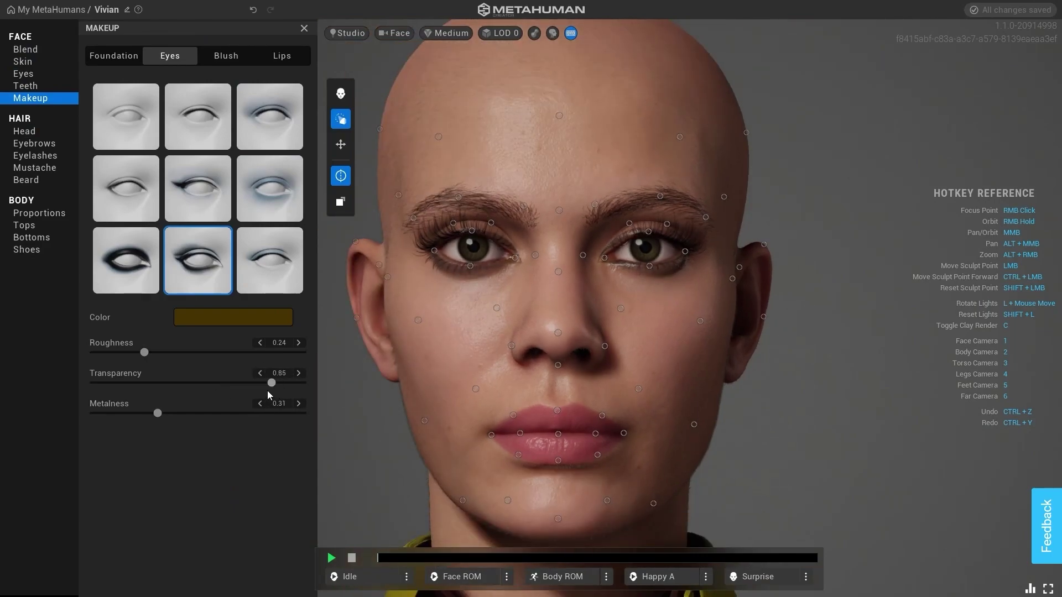
Open the blush options, apply the Angled style, and set a custom black blush color (000000)
left_click(215, 62)
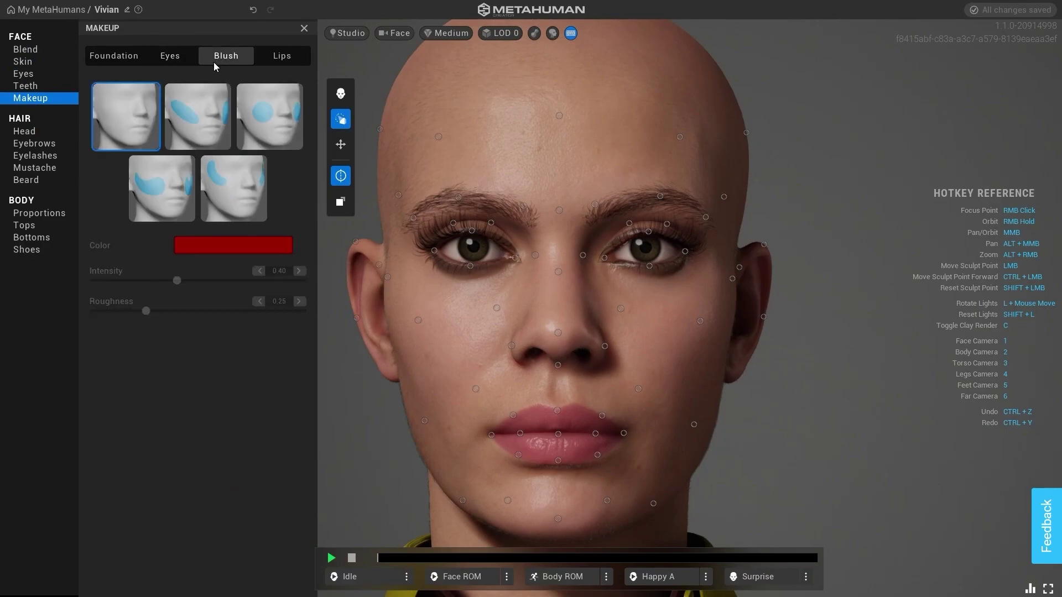
left_click(216, 118)
left_click(221, 248)
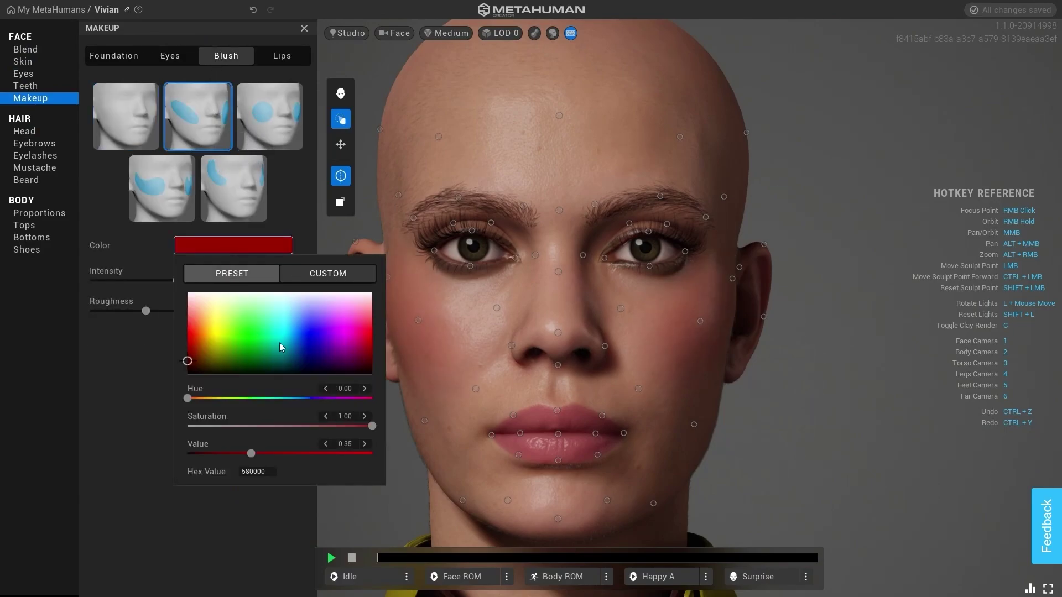
left_click(281, 376)
left_click_drag(279, 377, 279, 381)
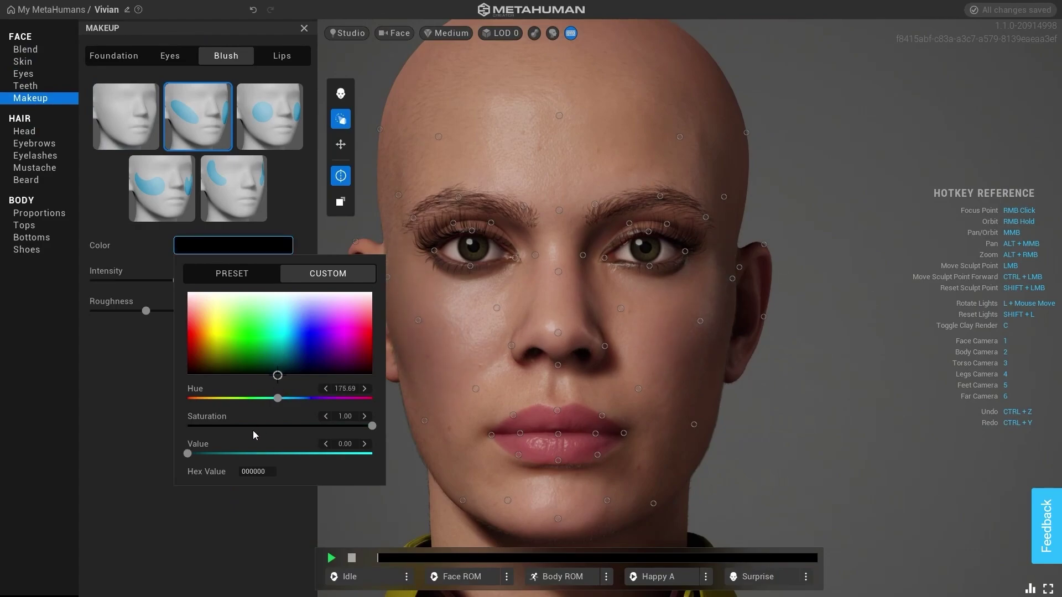
left_click(103, 391)
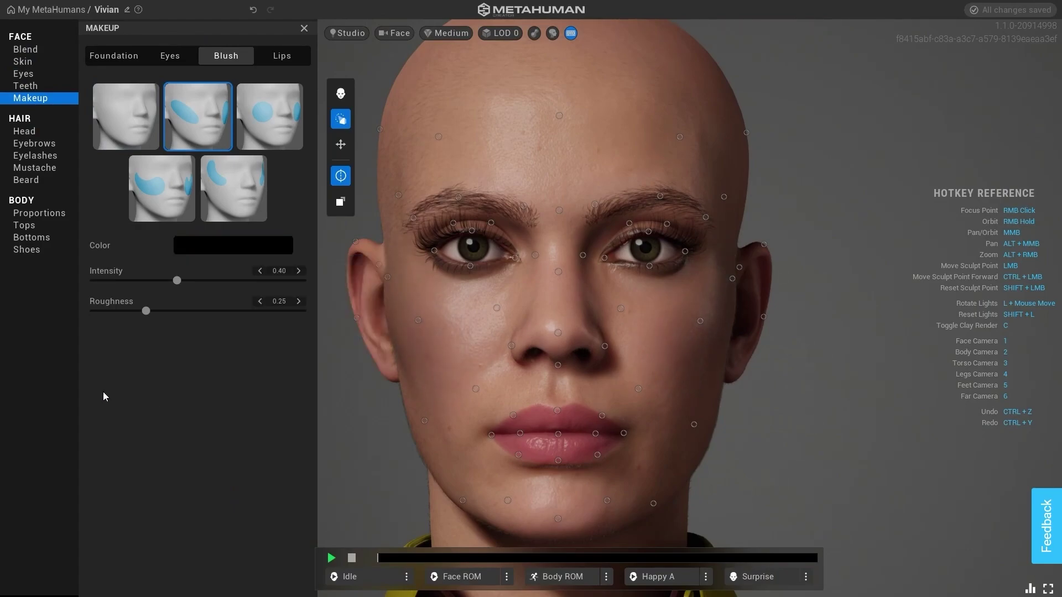
Raise the blush intensity to 1.00, compare Low Sweep and the other styles, and choose the round cheek style
left_click_drag(177, 280, 326, 298)
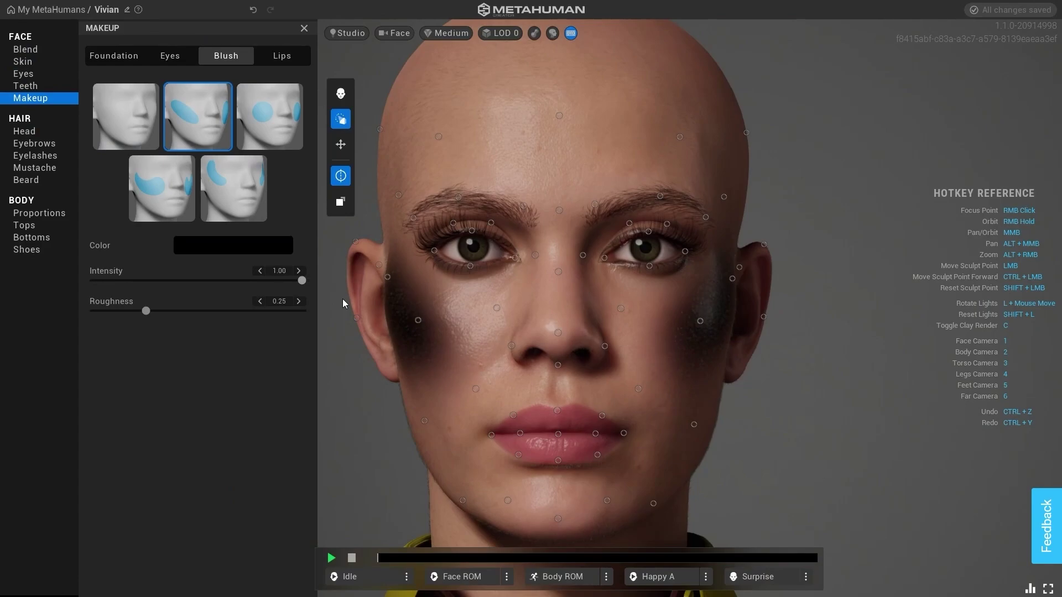
left_click(222, 211)
left_click(131, 195)
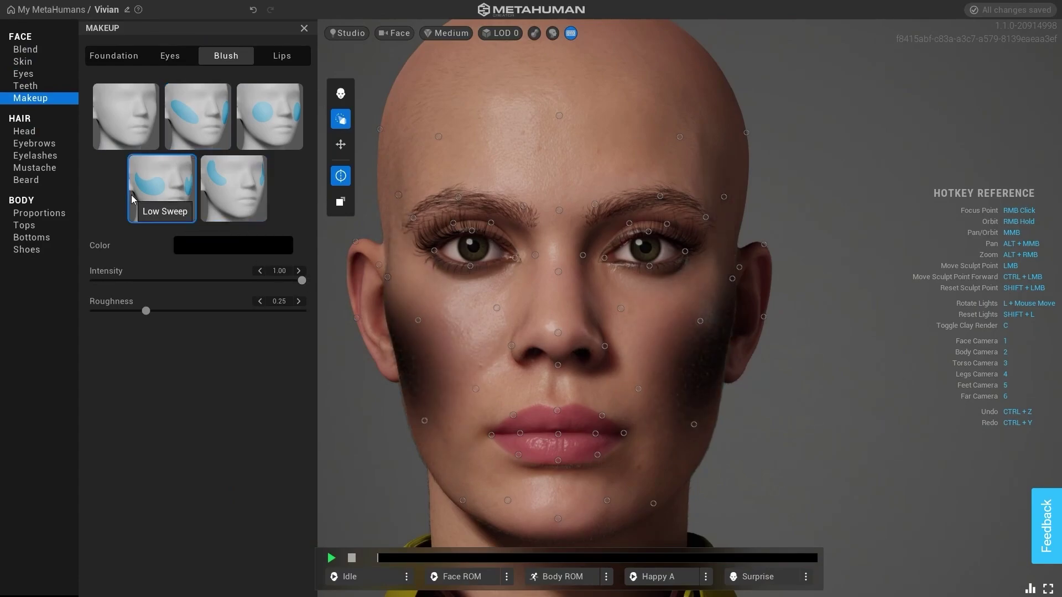
left_click(201, 145)
left_click(268, 116)
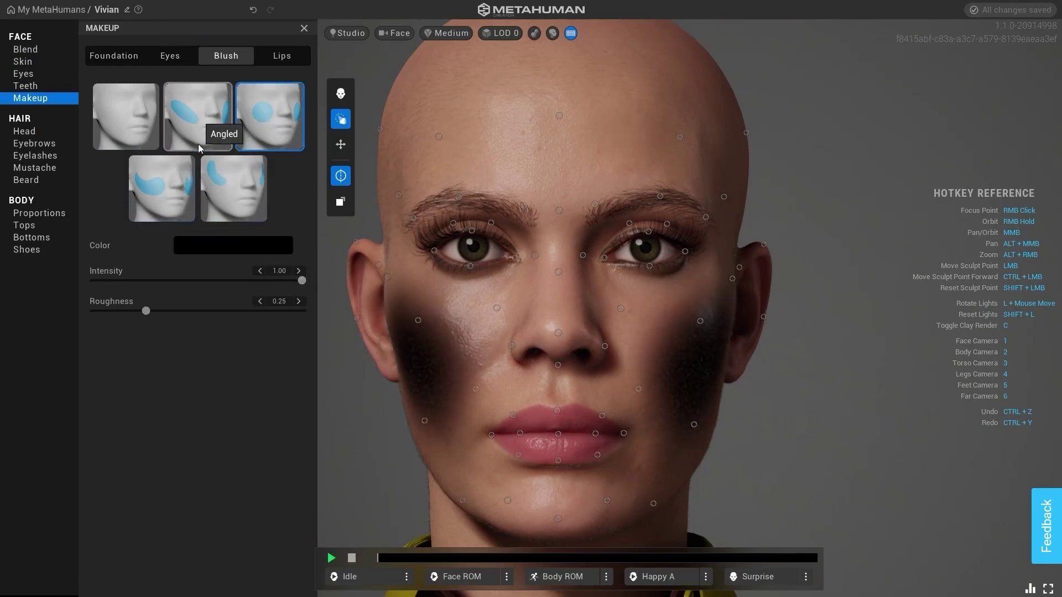
Set the blush intensity to 0.17 after trying 0.00
left_click_drag(260, 279, 80, 285)
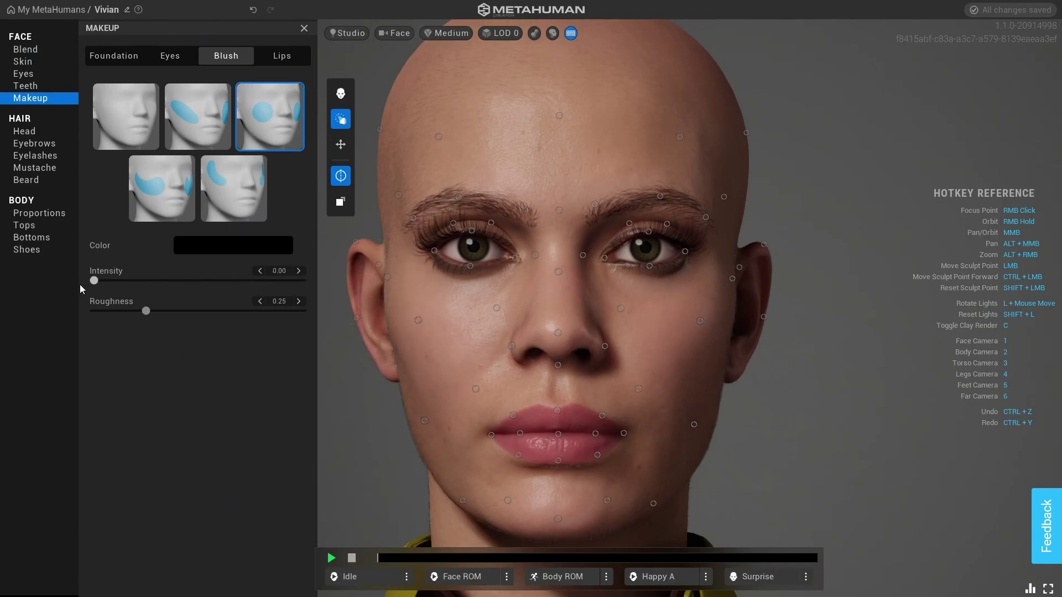
left_click(146, 283)
left_click_drag(145, 281, 100, 281)
left_click(131, 283)
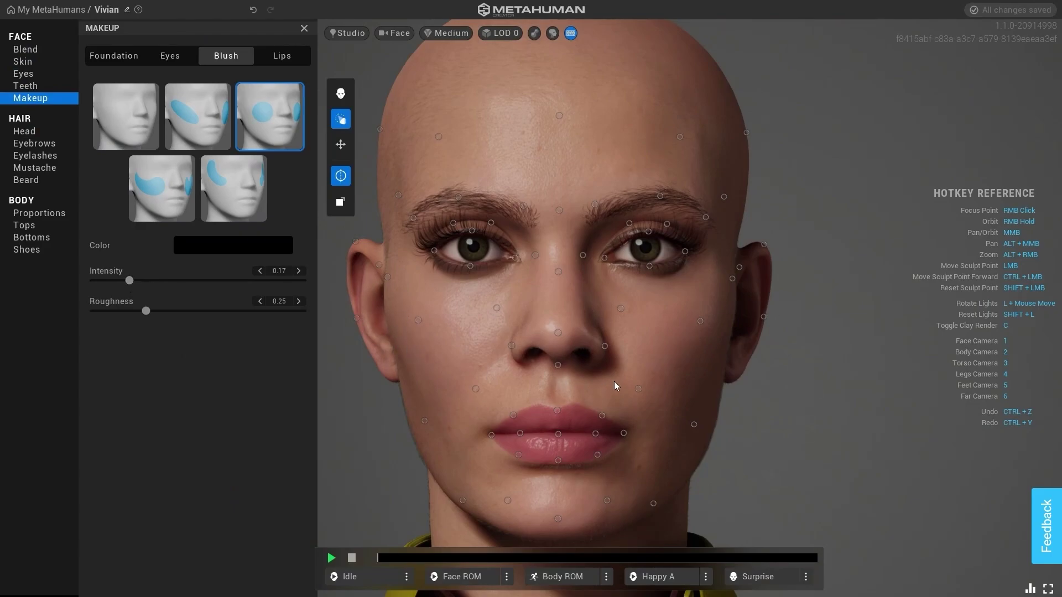
Browse the head hair styles and apply the Long Afro hairstyle to the character
scroll(619, 382, "down", 3)
scroll(630, 374, "up", 3)
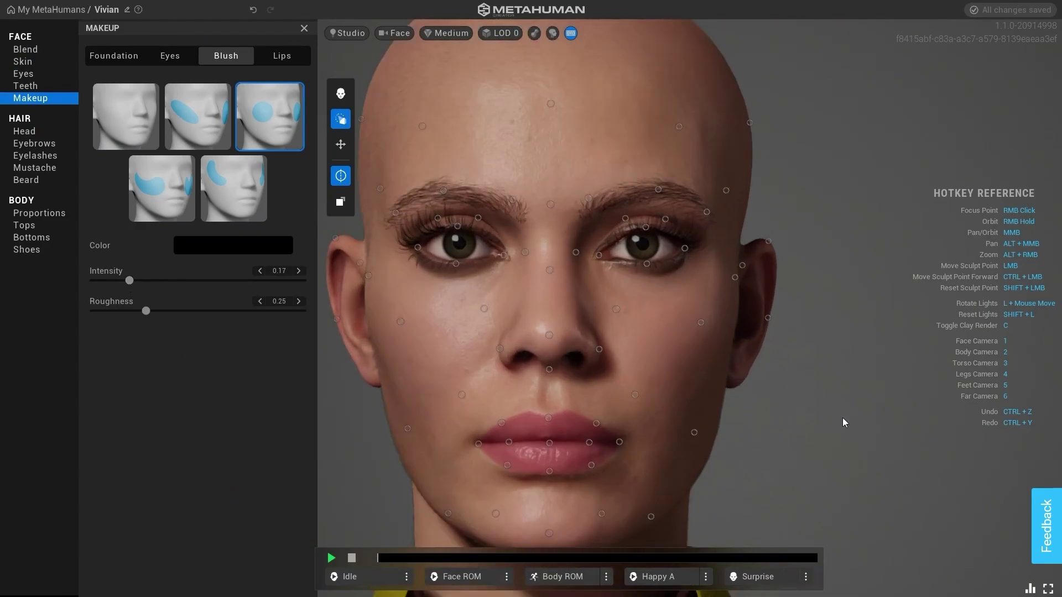
right_click_drag(843, 417, 928, 437)
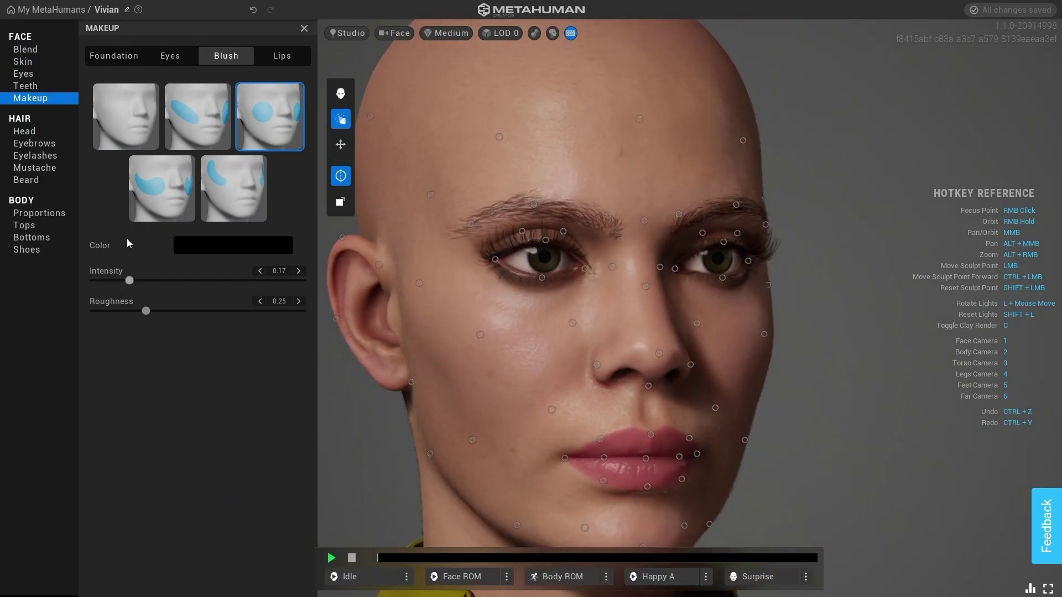
left_click(28, 132)
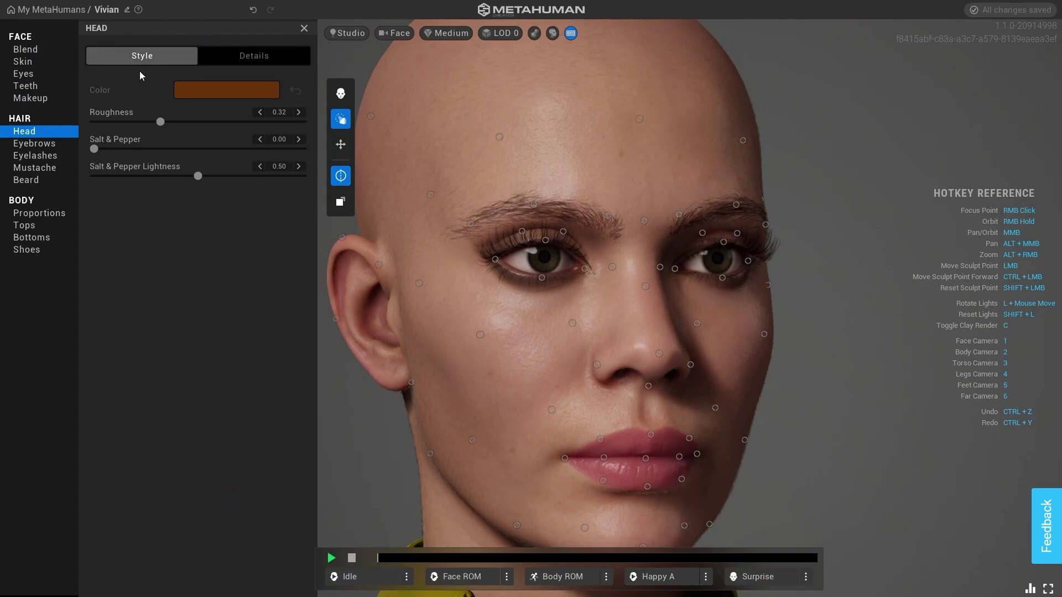
left_click(134, 58)
scroll(229, 247, "down", 6)
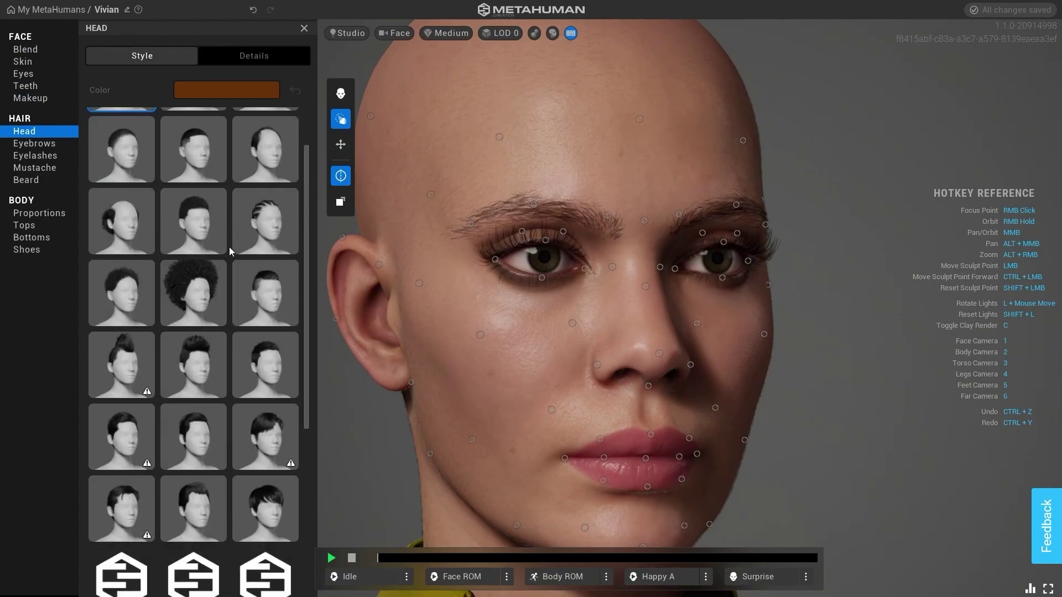
scroll(229, 247, "up", 6)
left_click(194, 357)
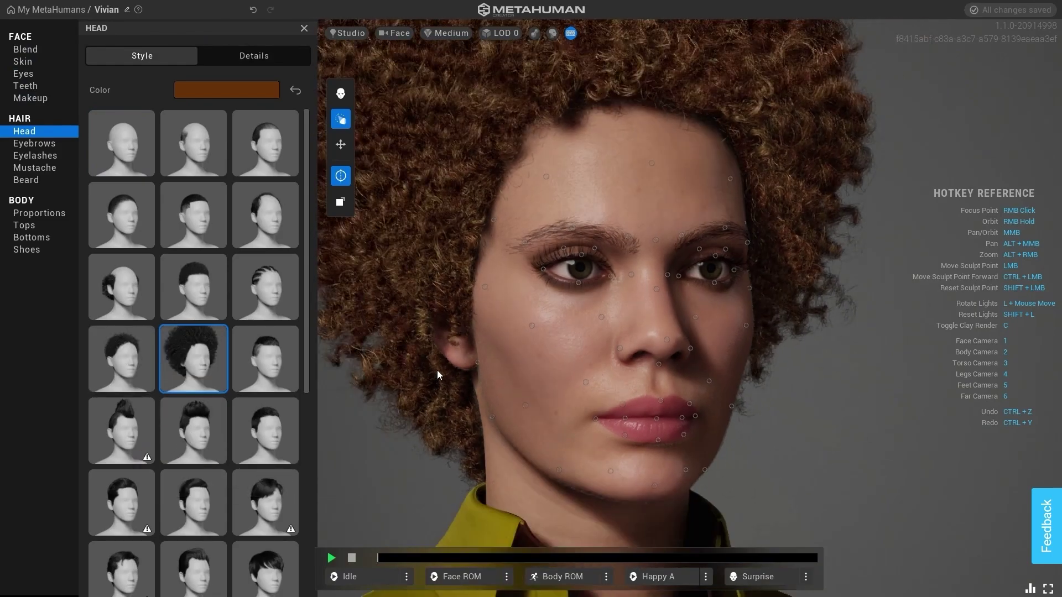
Try the Medium Sideswept Fringe and the wavy shoulder-length hairstyle with fringe, and return to Long Afro
mouse_move(140, 458)
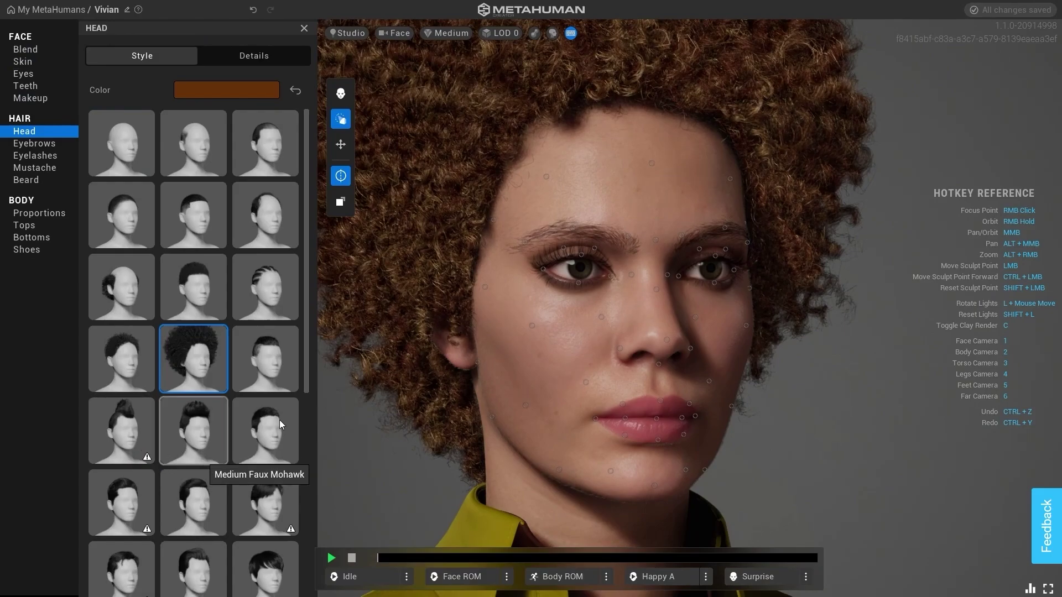
scroll(220, 416, "down", 5)
scroll(220, 412, "down", 3)
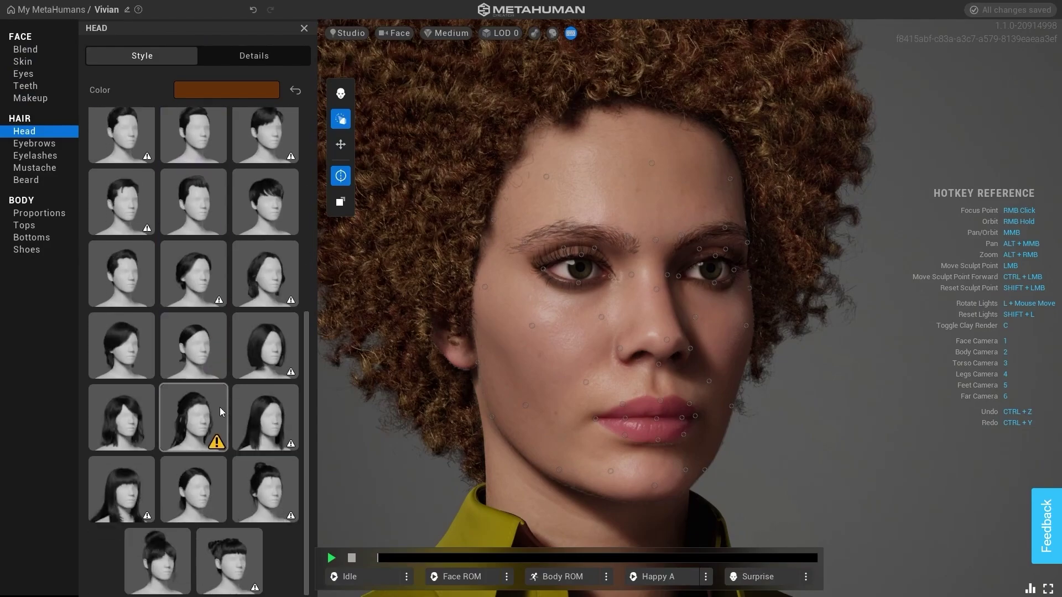
scroll(520, 329, "down", 3)
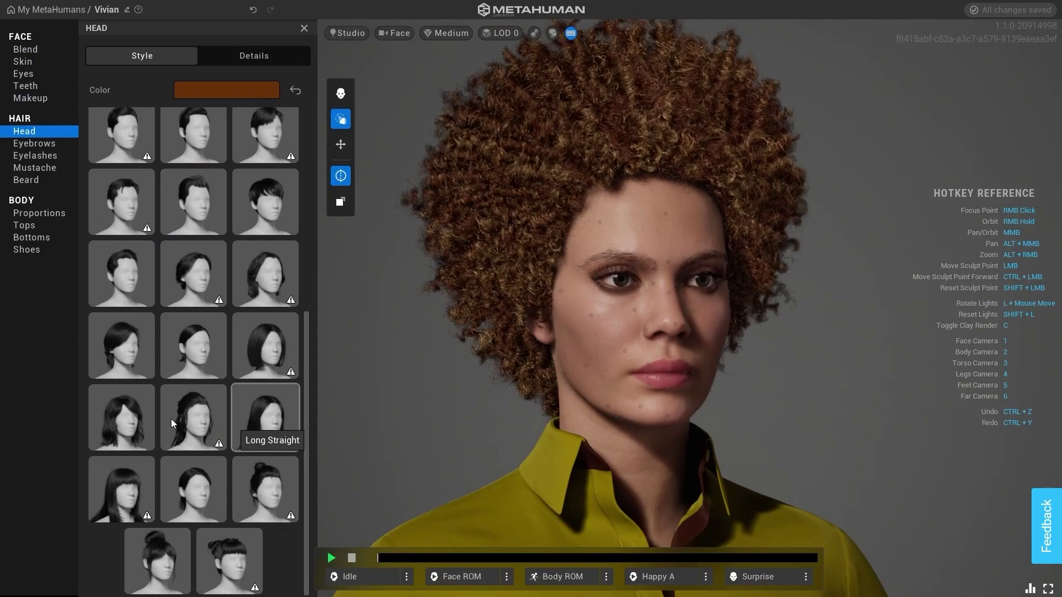
left_click(127, 361)
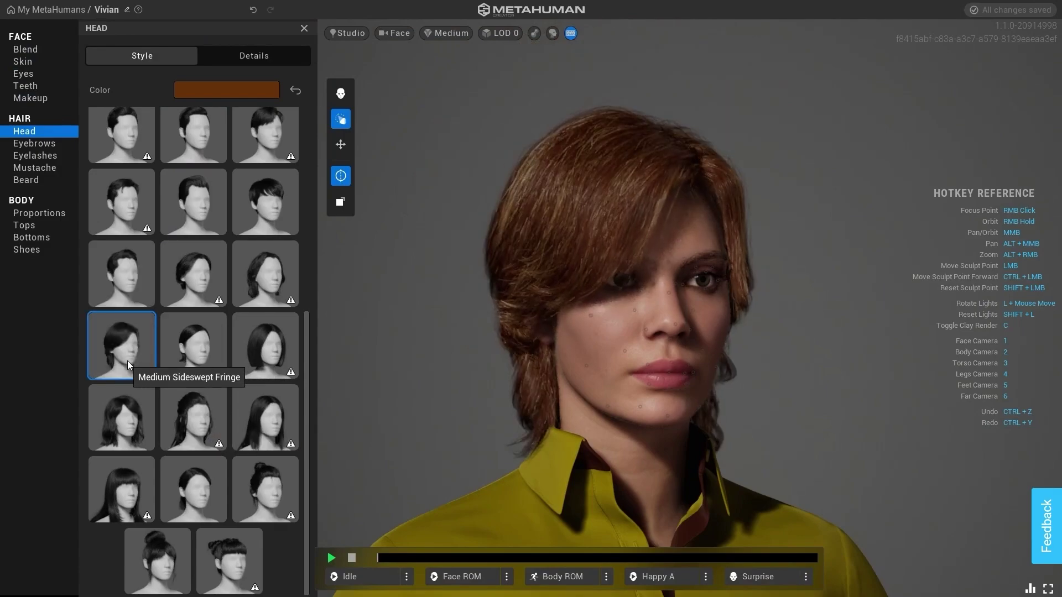
left_click(127, 427)
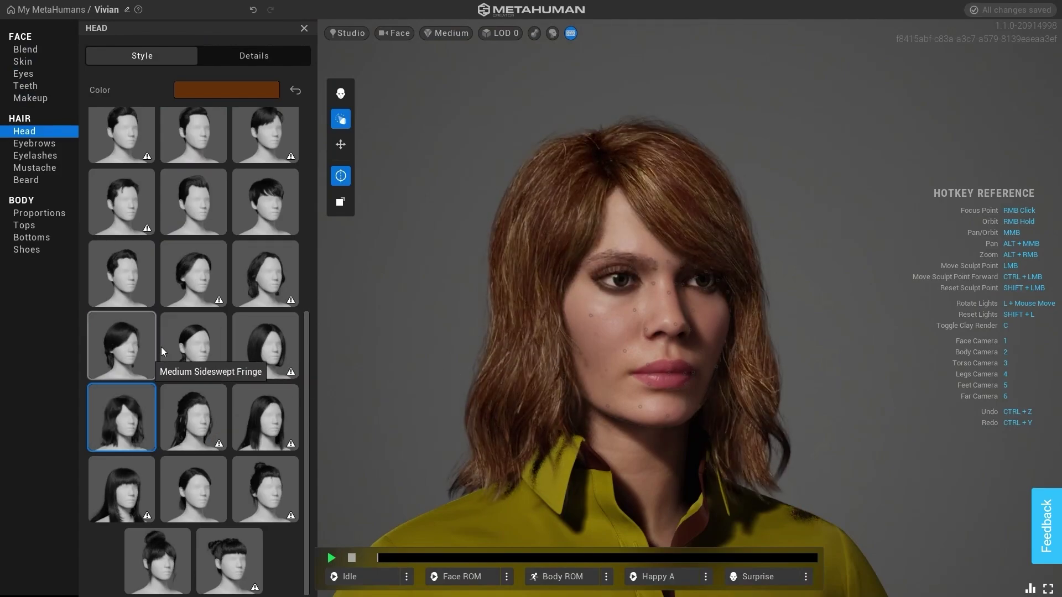
scroll(172, 351, "up", 5)
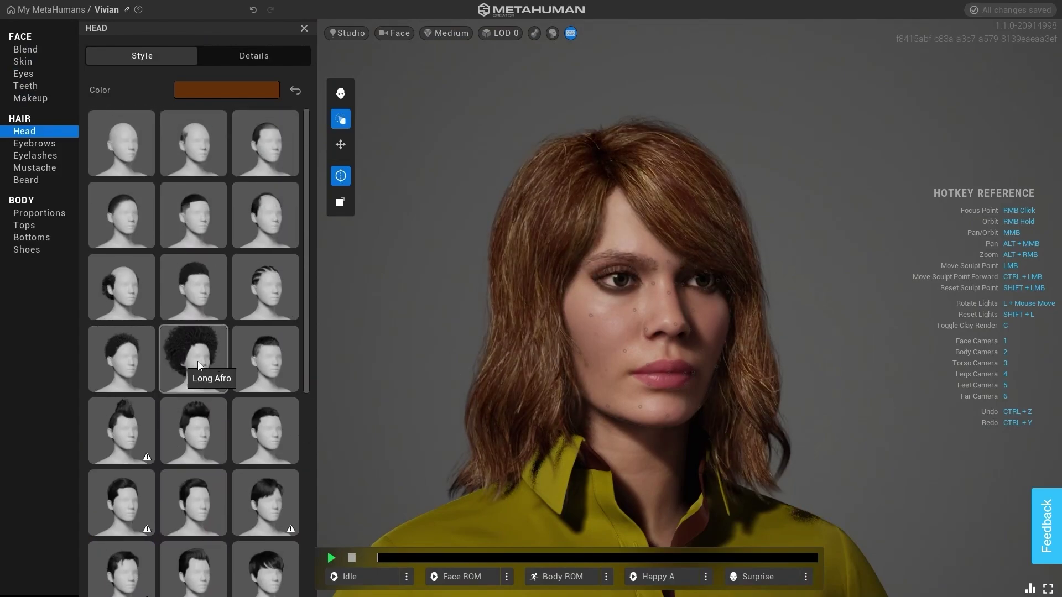
left_click(197, 360)
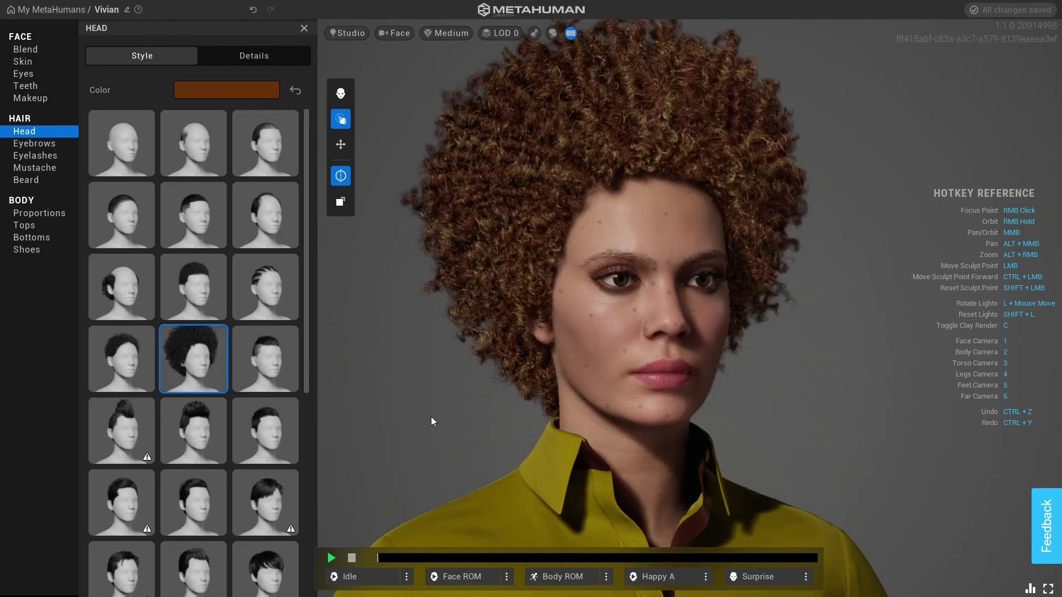
Try a few shorter head hairstyles, including the short fringe cut and the balding style with curly sides
right_click_drag(380, 421, 379, 390)
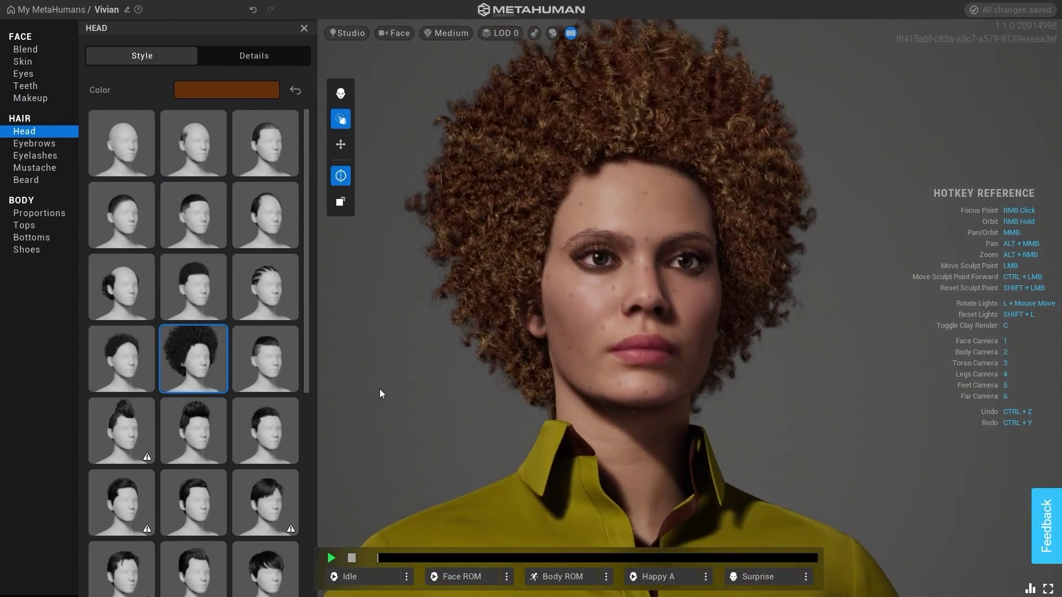
left_click(287, 424)
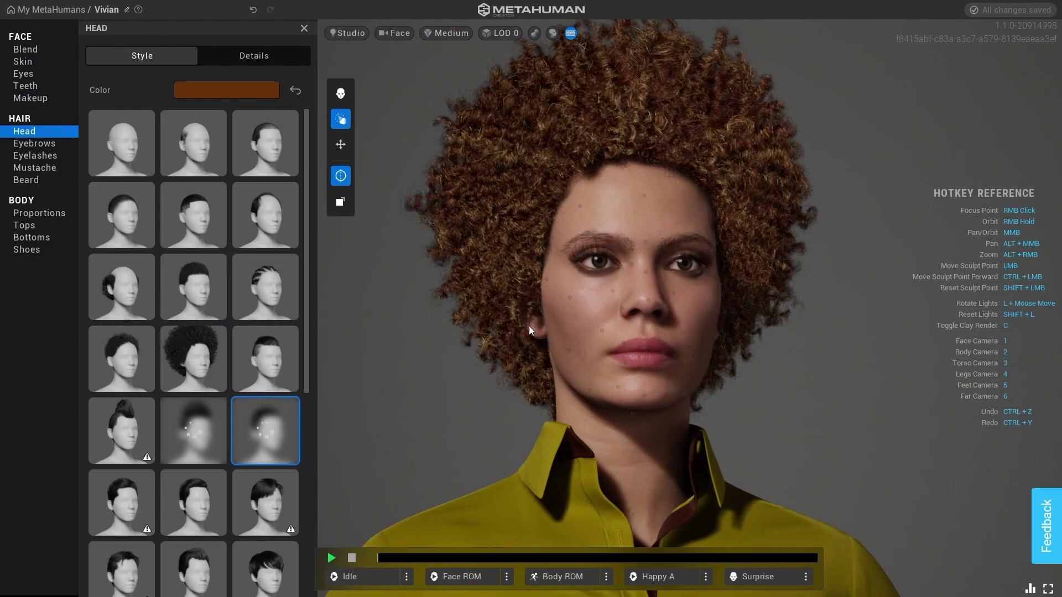
right_click_drag(525, 370, 499, 409)
left_click(260, 495)
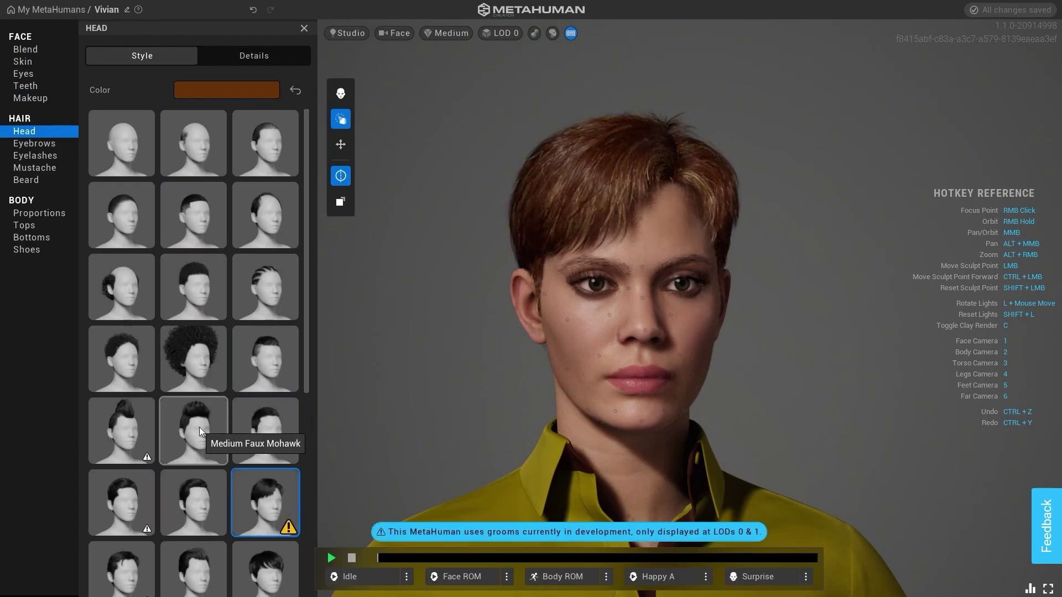
left_click(143, 291)
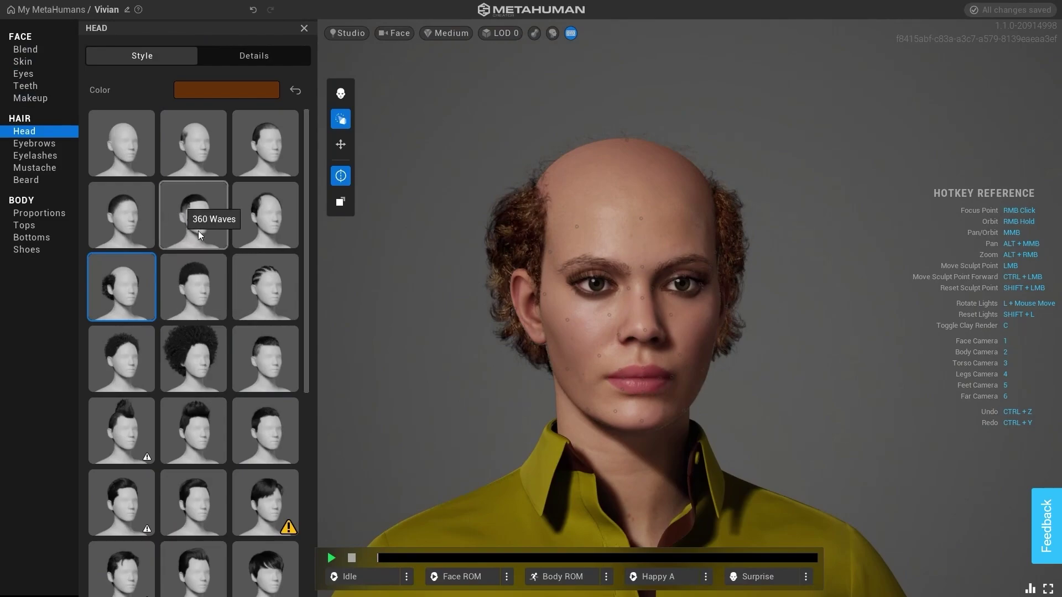
Compare the medium-length and tied-back hairstyles on the head, and reapply Long Afro
scroll(229, 337, "down", 5)
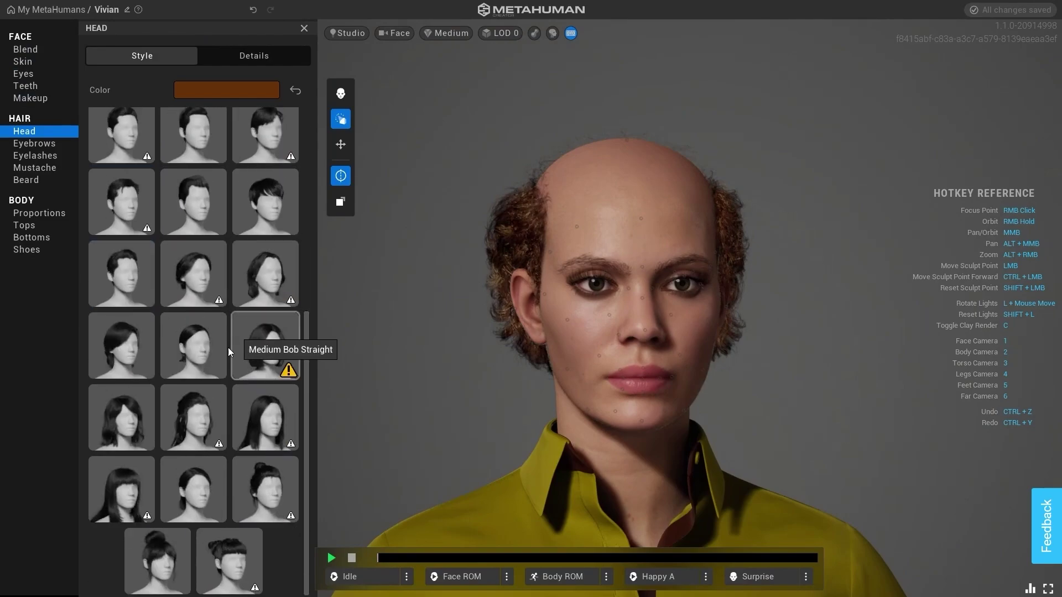
left_click(129, 354)
left_click(204, 360)
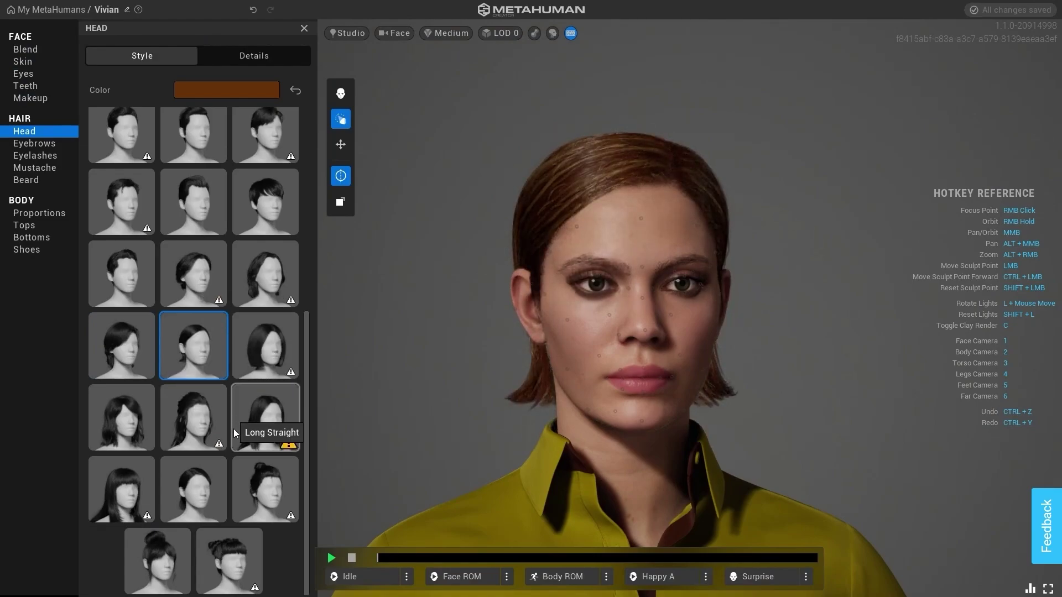
left_click(217, 491)
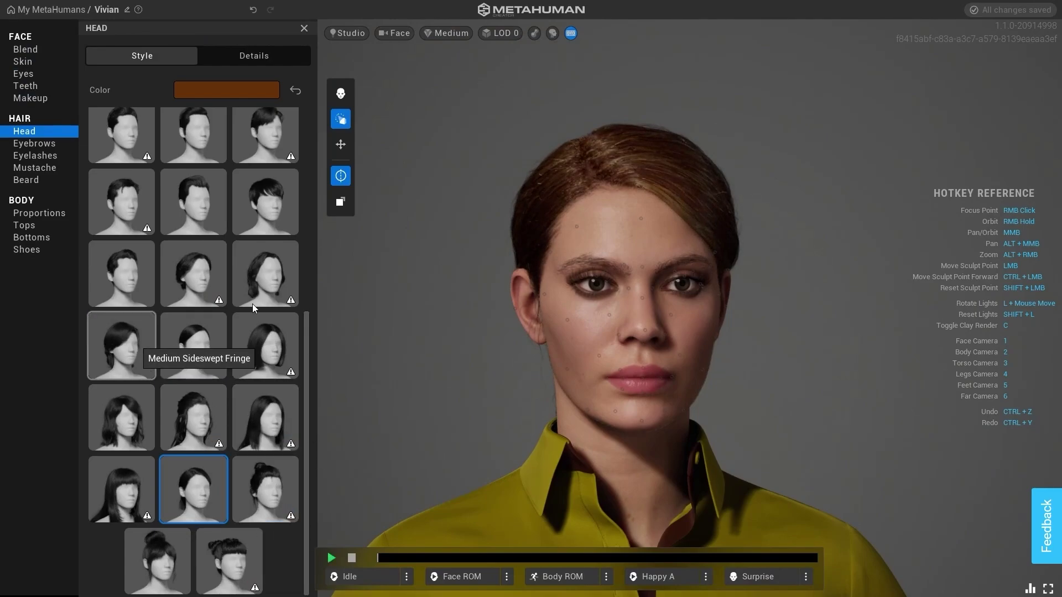
scroll(221, 315, "up", 5)
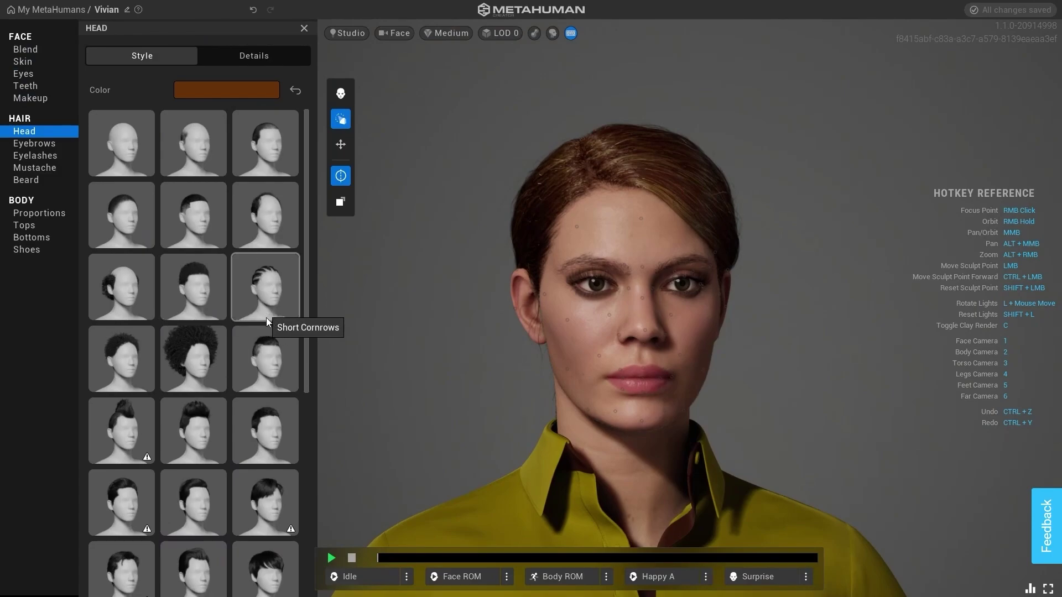
left_click(190, 368)
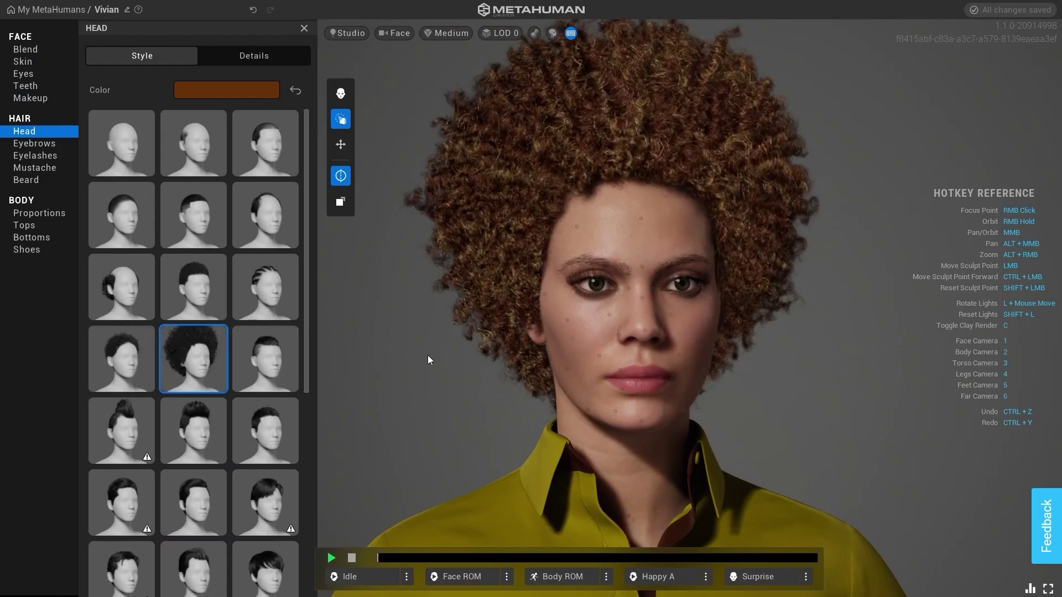
Try two dark Neutral preset hair colors, and dye the hair green (12E700) using a custom color with hair dye enabled
left_click(251, 93)
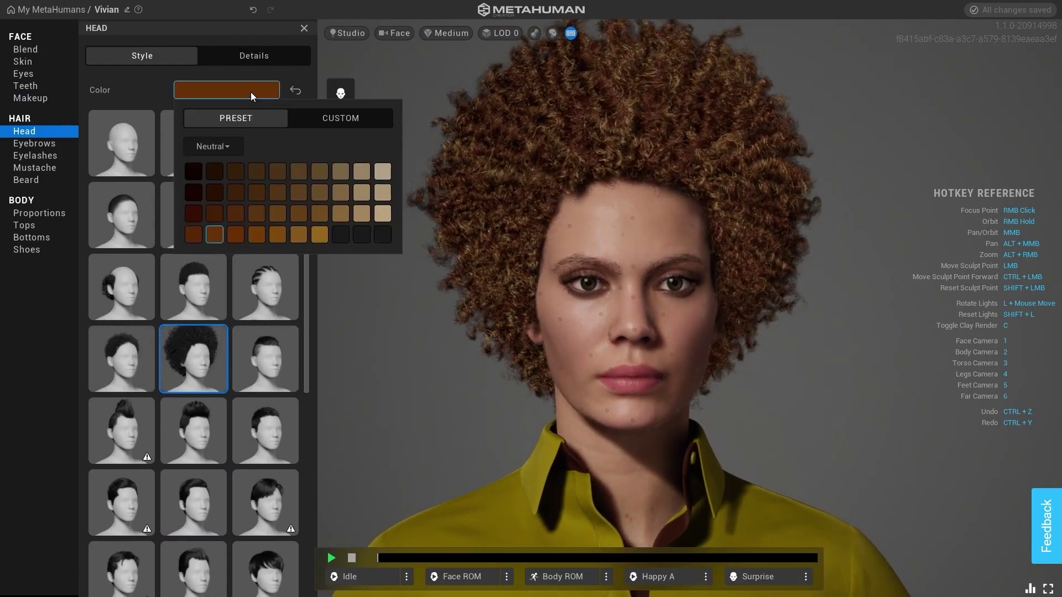
left_click(197, 177)
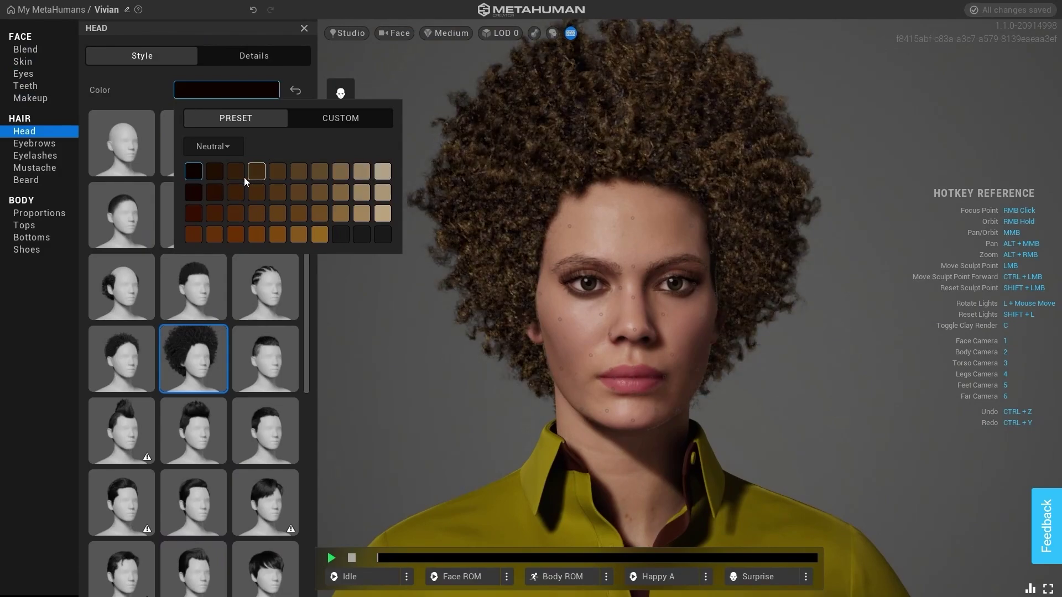
left_click(235, 180)
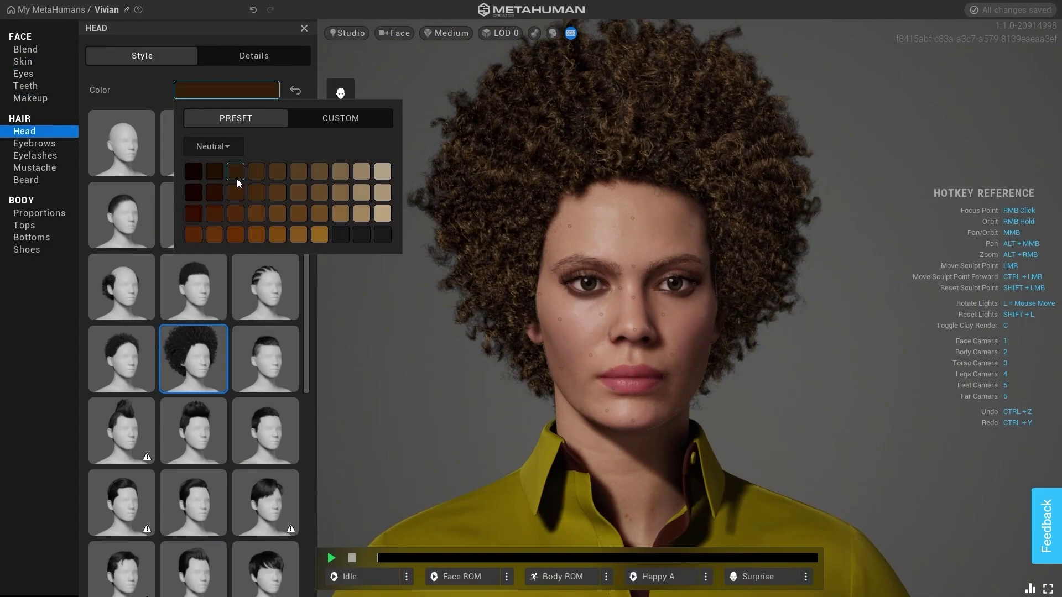
left_click(341, 120)
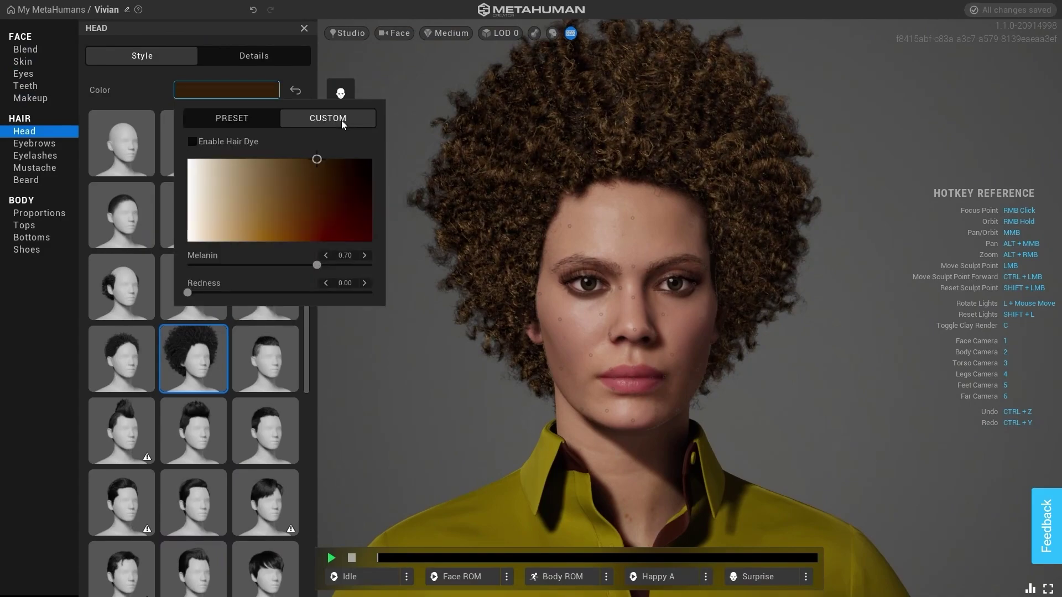
left_click(192, 142)
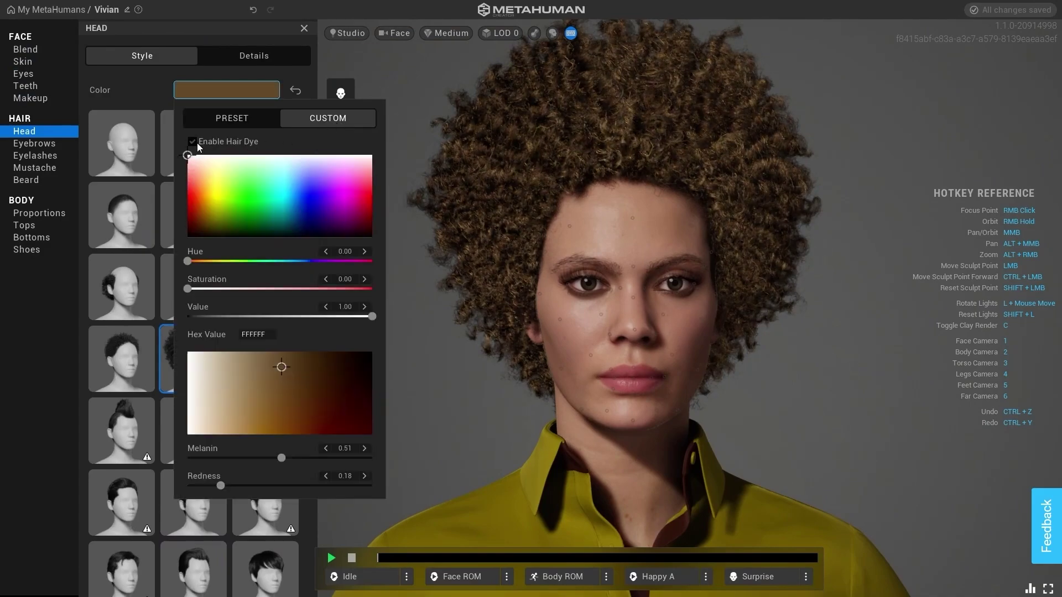
left_click(247, 200)
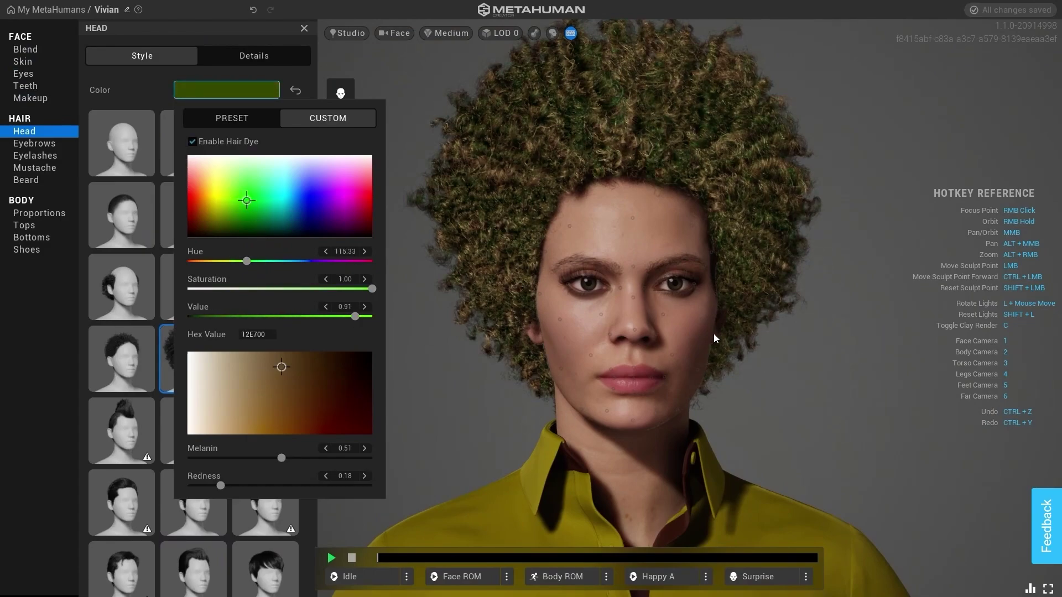
right_click_drag(761, 403, 786, 396)
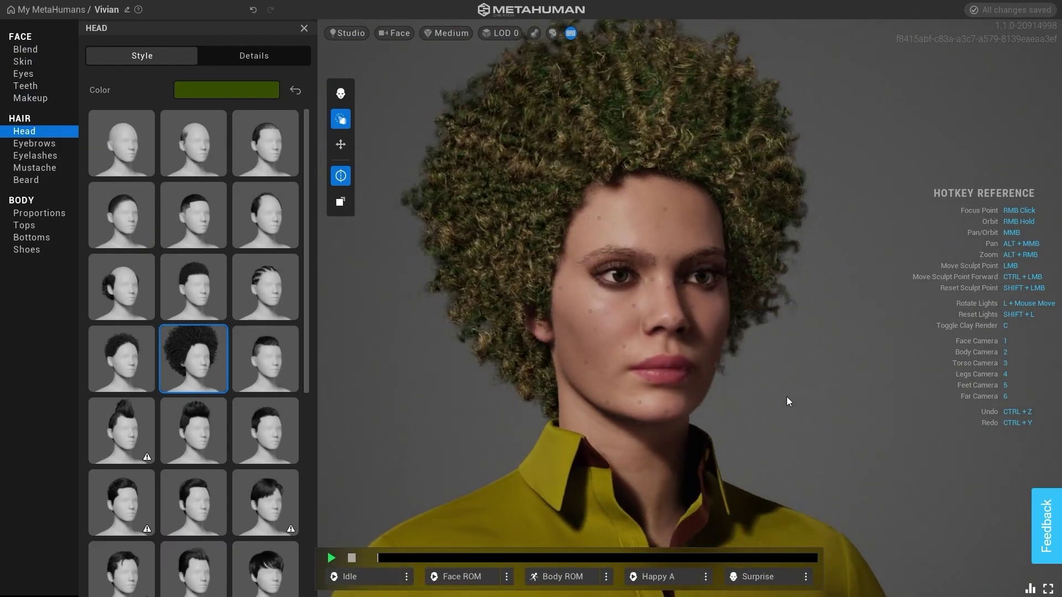
Set the hair roughness to 0.36, and enable the ombre effect with a shift of 0.47
left_click(260, 51)
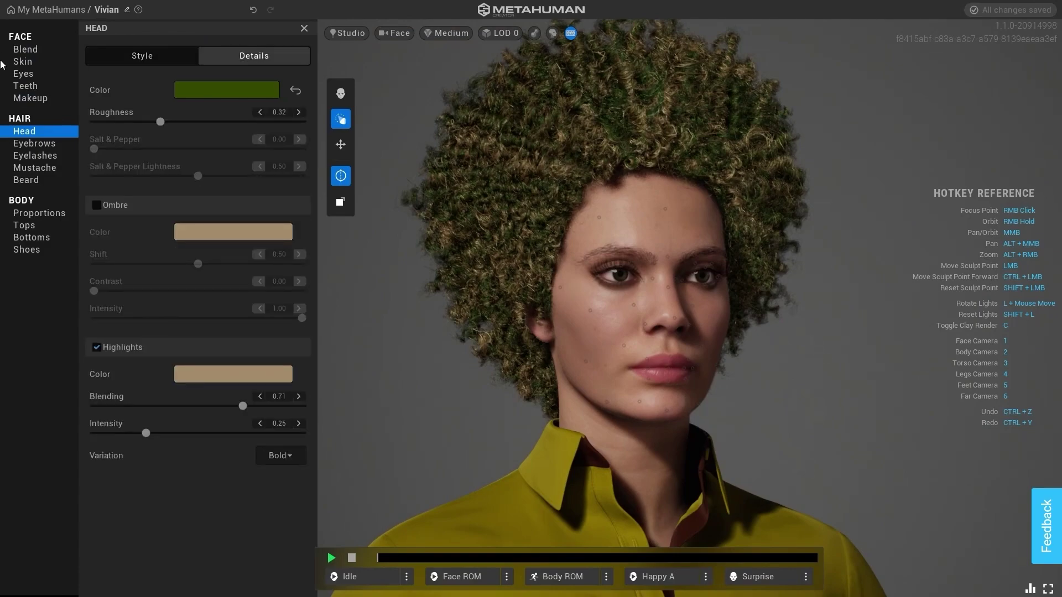
left_click_drag(227, 131, 170, 121)
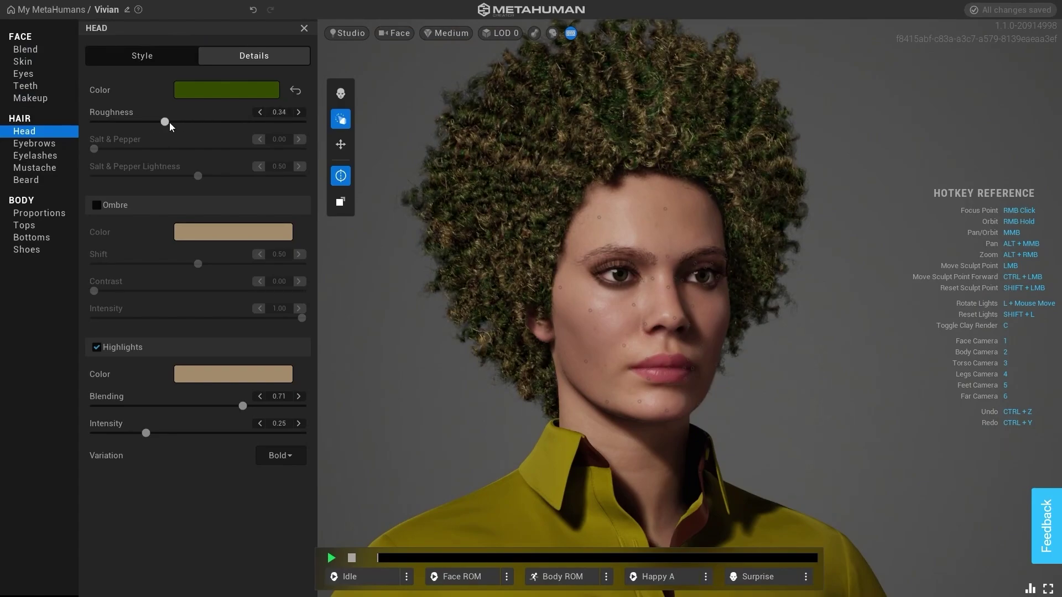
left_click(101, 207)
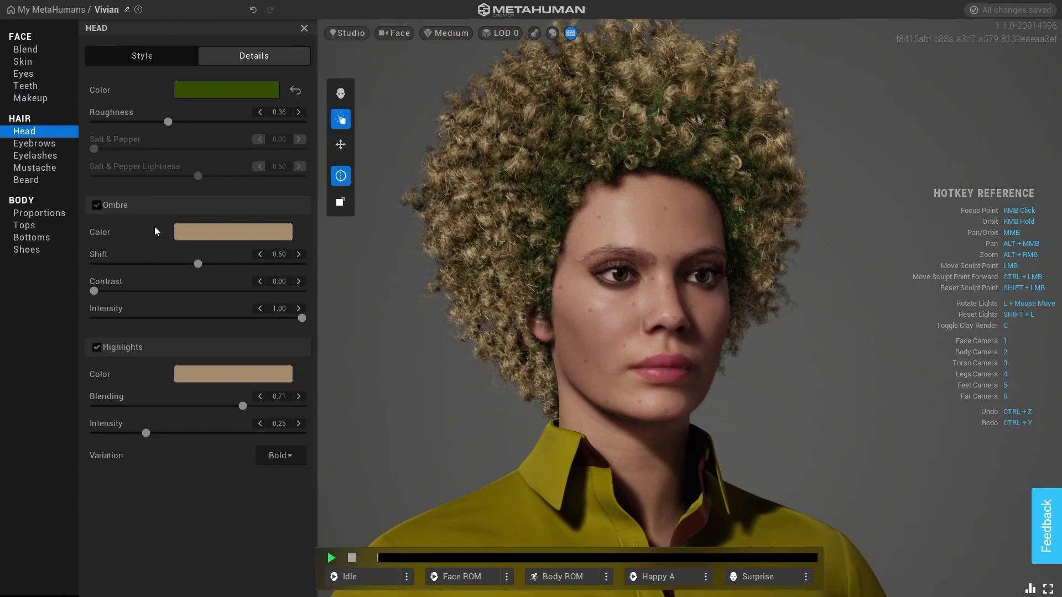
mouse_move(198, 265)
left_mouse_down()
mouse_move(96, 260)
mouse_move(298, 261)
mouse_move(150, 263)
mouse_move(192, 264)
left_mouse_up()
Try natural tones for the ombre color, and enable hair dye to set it to dark red (BB0000)
left_click(218, 237)
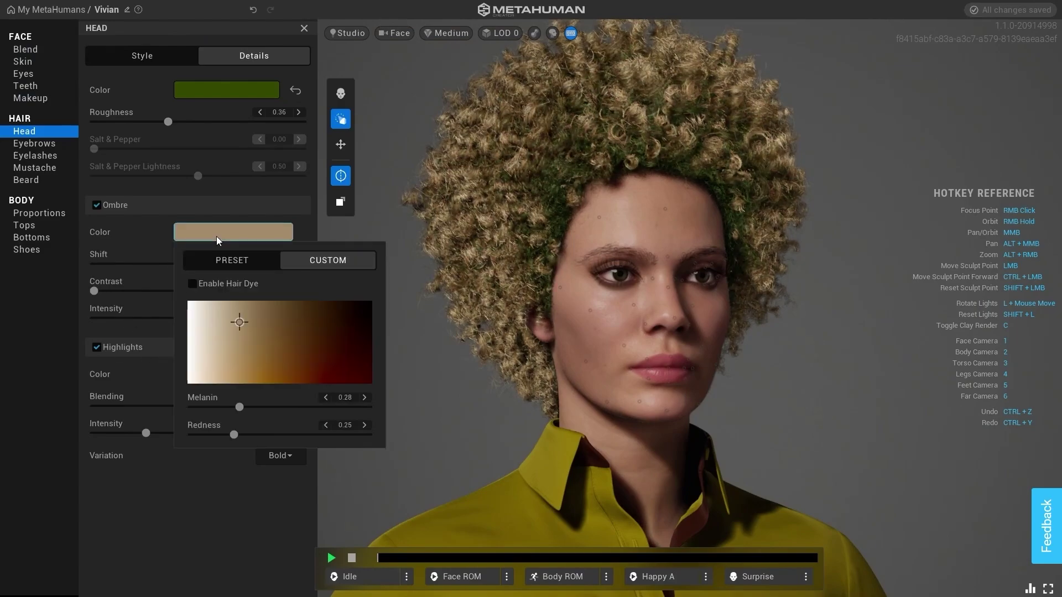
left_click(270, 314)
left_click(325, 379)
left_click(249, 344)
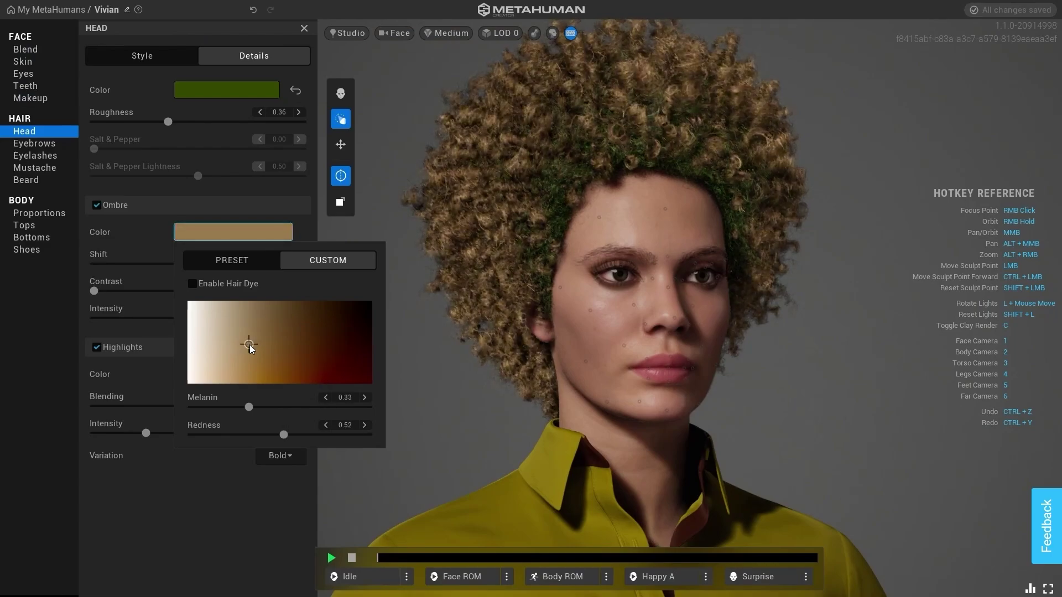
left_click(192, 284)
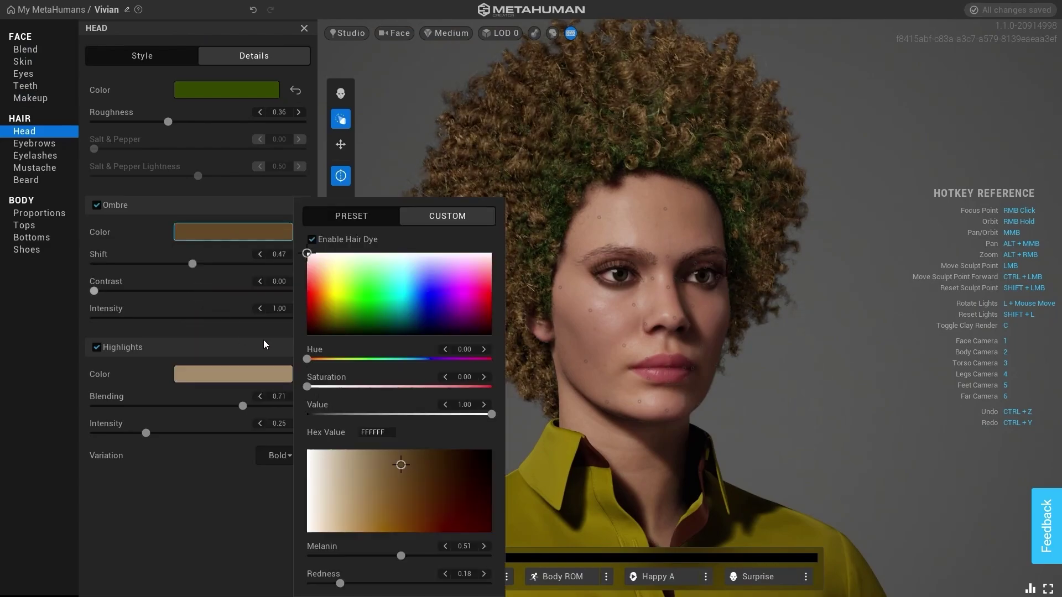
left_click_drag(303, 314, 270, 306)
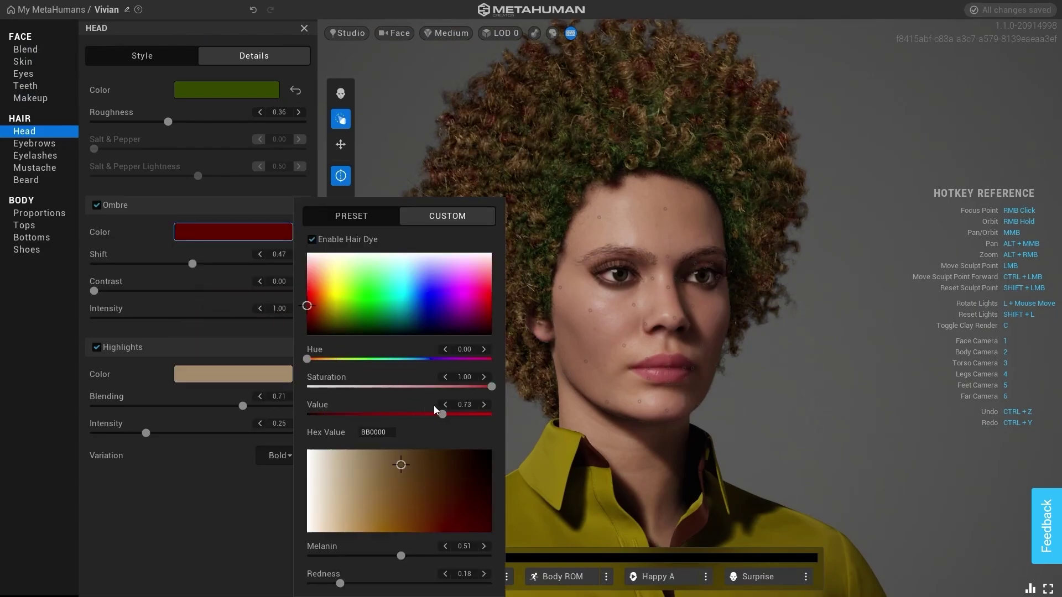
Finish adjusting the dark red ombre color, set the ombre contrast to 0.43, and turn the ombre effect off
left_click_drag(460, 416, 491, 419)
left_click(164, 454)
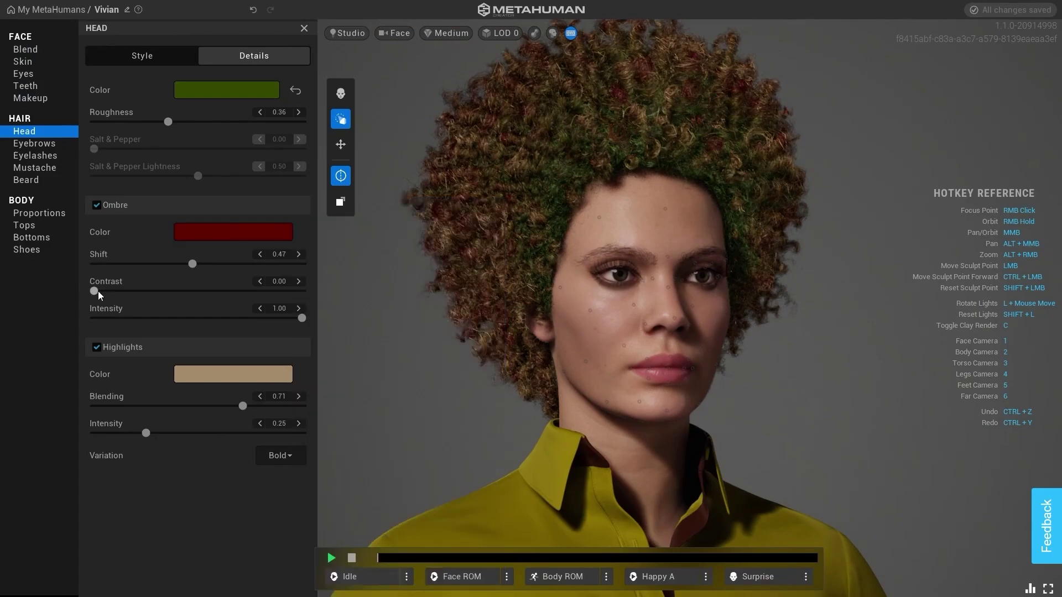
left_click_drag(98, 291, 183, 309)
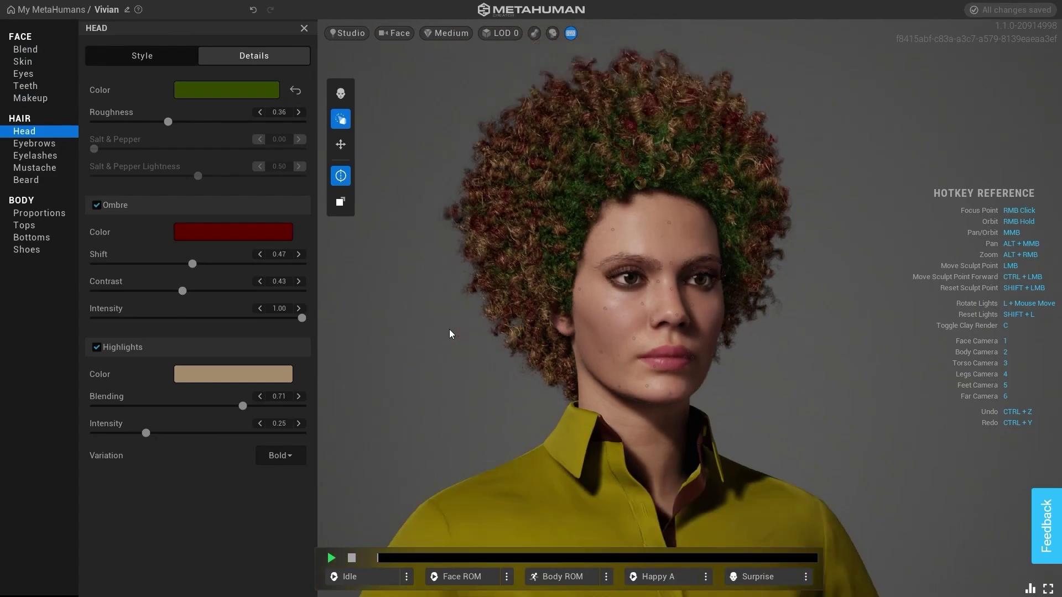
left_click(99, 206)
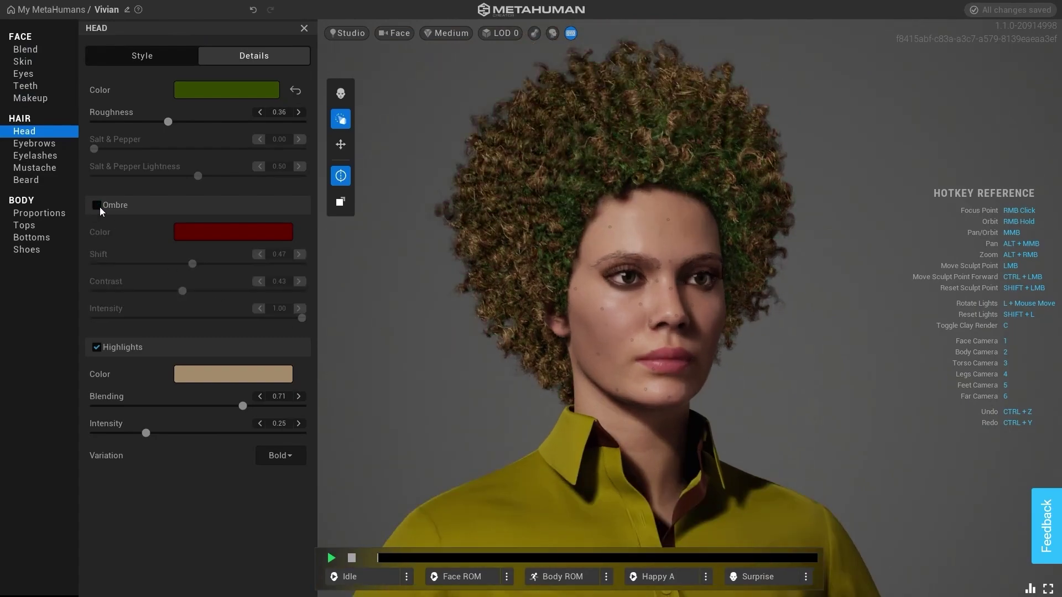
Try the Medium Flat Thick, None, Short Flat Thin, and Medium Scraggly eyebrows, and apply the middle style of the last row
left_click(40, 145)
scroll(628, 273, "up", 5)
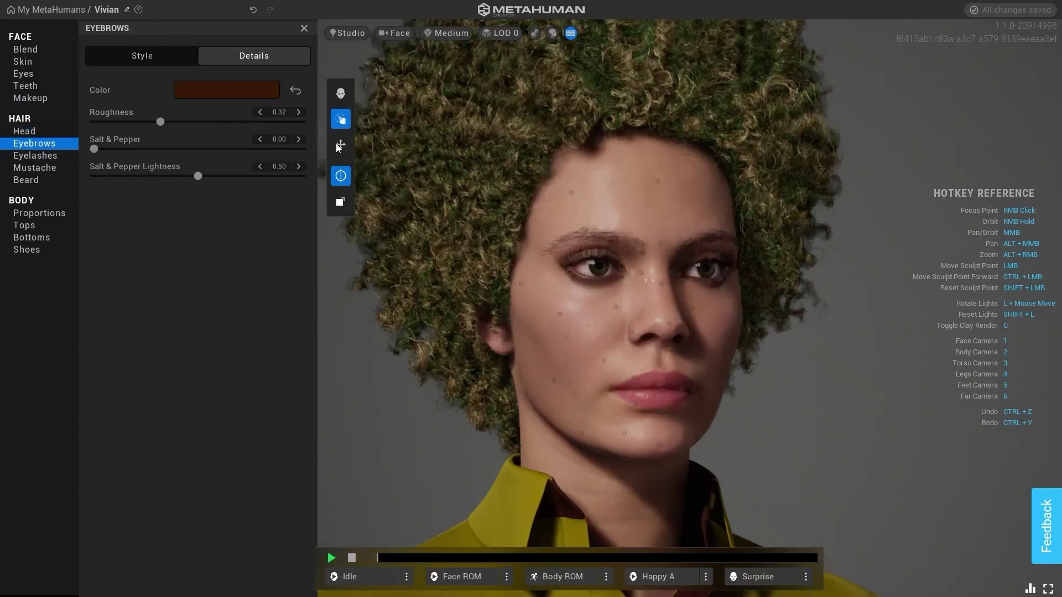
left_click(157, 63)
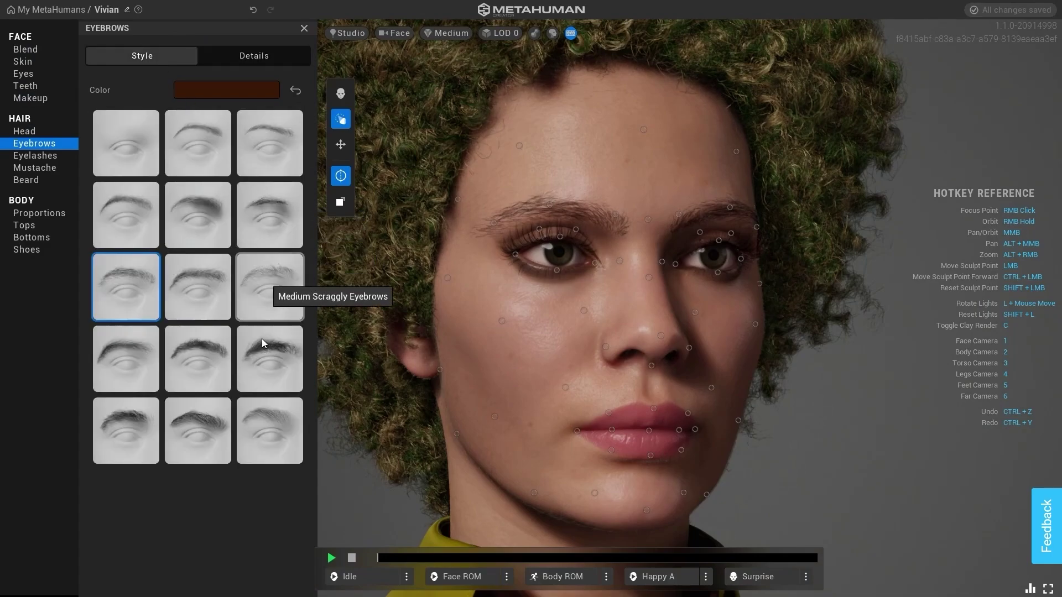
left_click(261, 353)
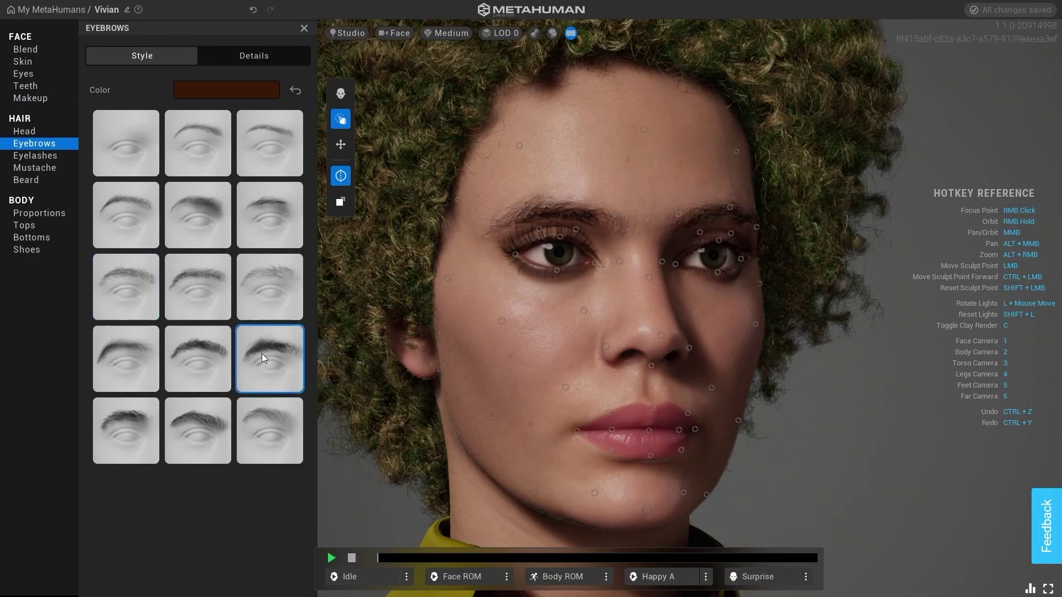
left_click(126, 150)
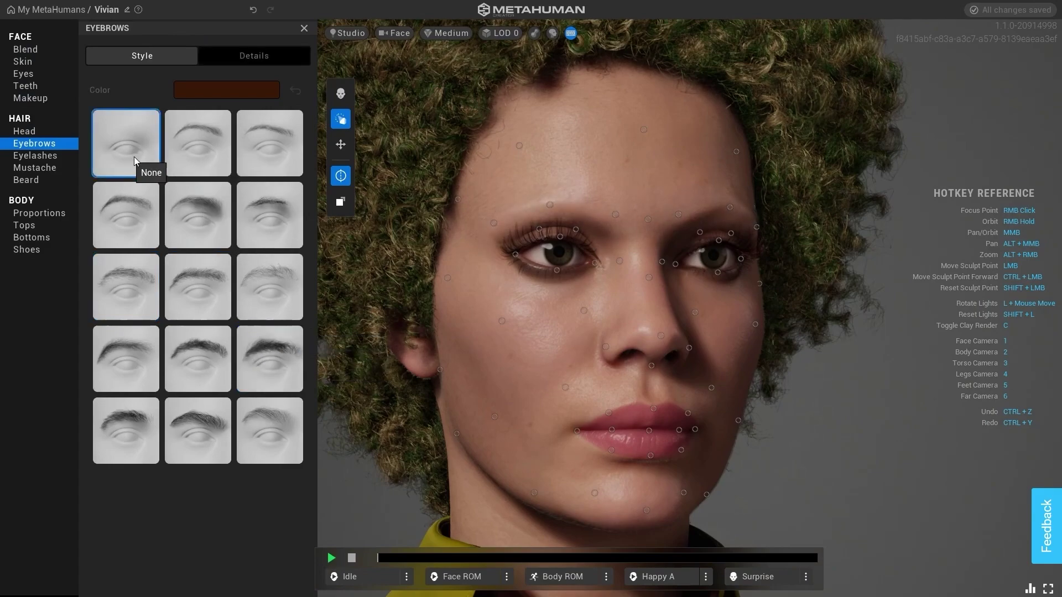
left_click(279, 387)
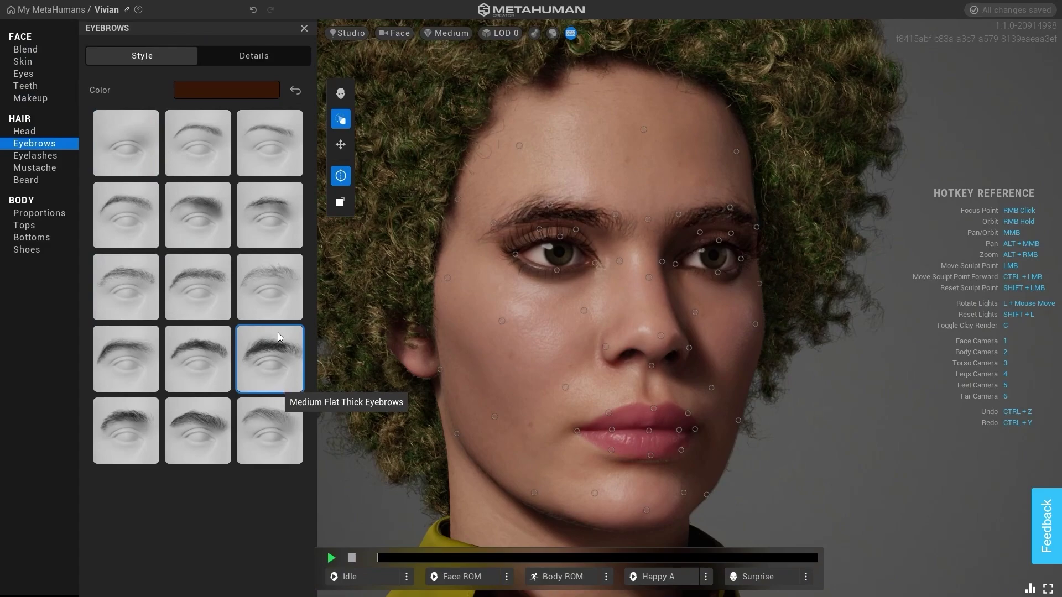
left_click(256, 246)
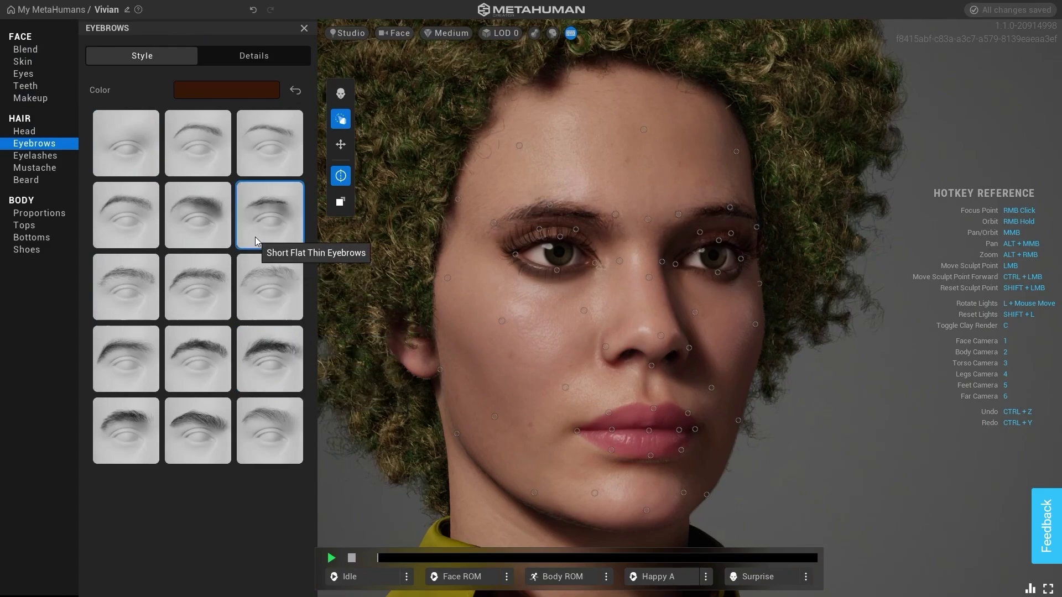
left_click(260, 279)
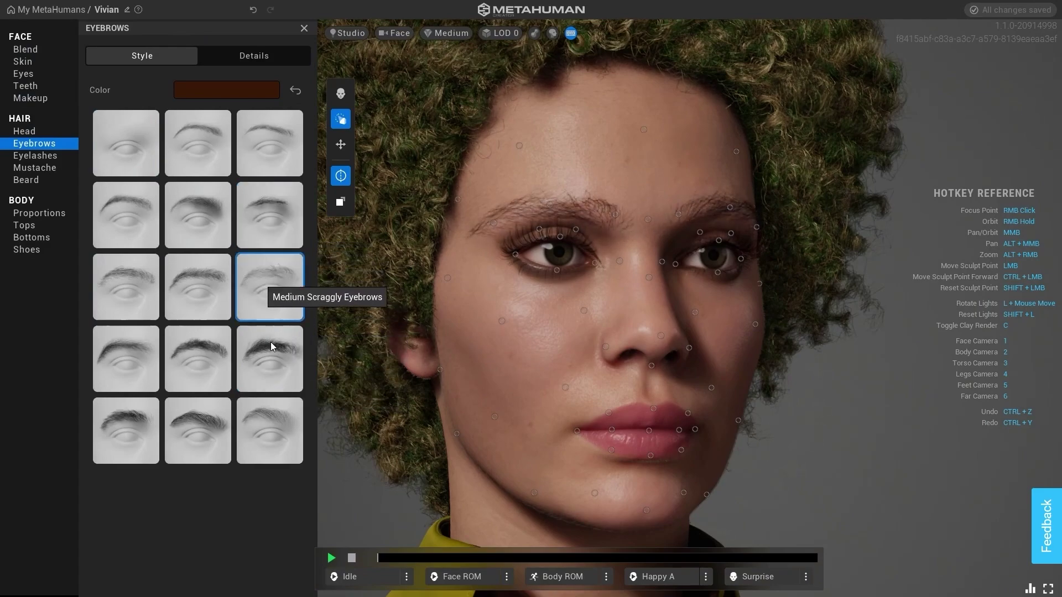
left_click(188, 432)
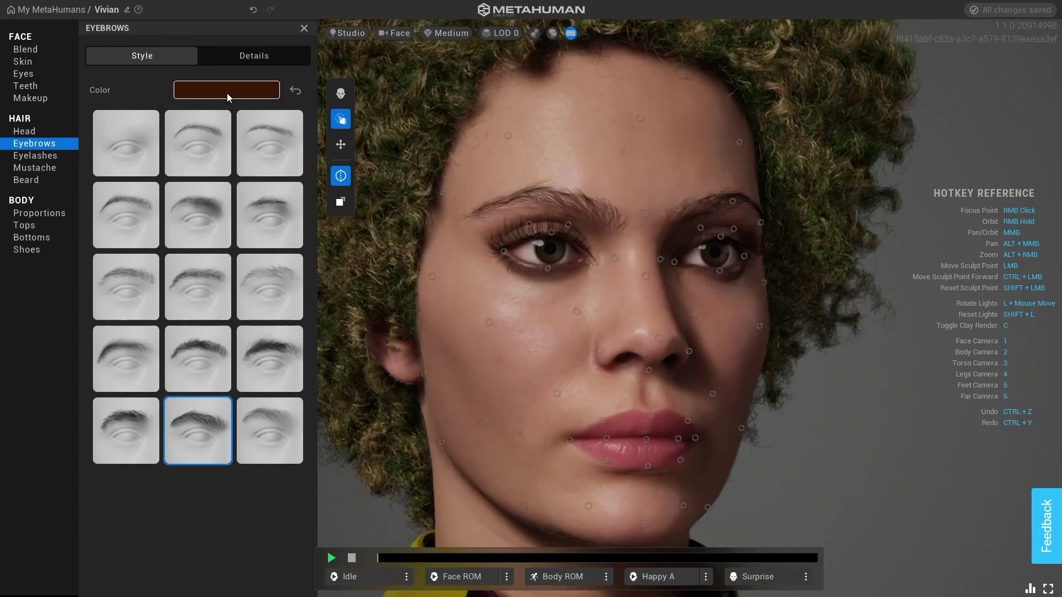
Try a natural eyebrow color with melanin 0.46 and redness 0.83, and enable hair dye to set it to green (00FF08)
left_click(227, 92)
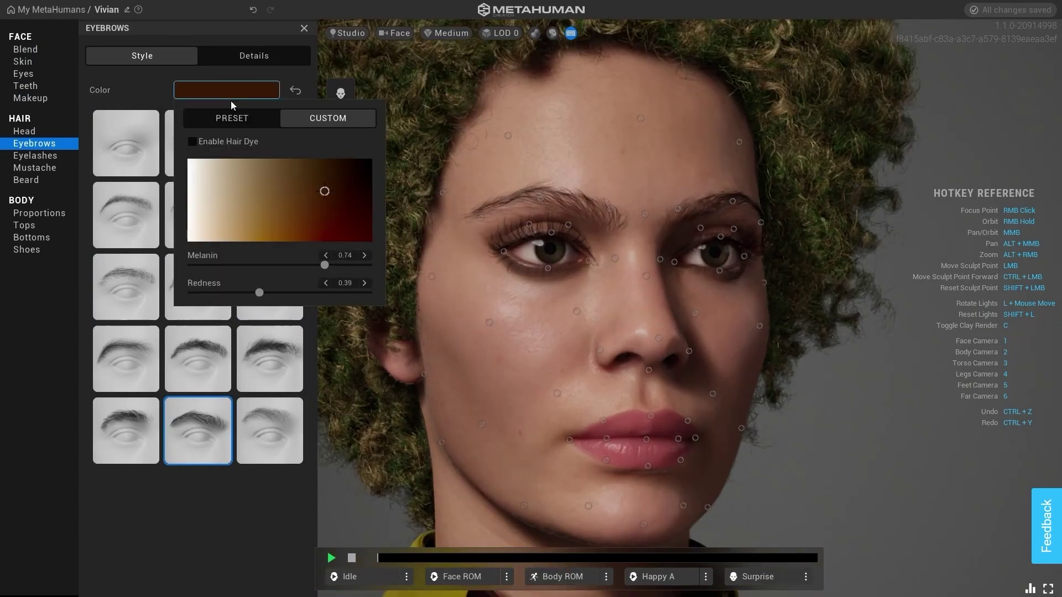
left_click(335, 221)
left_click(272, 227)
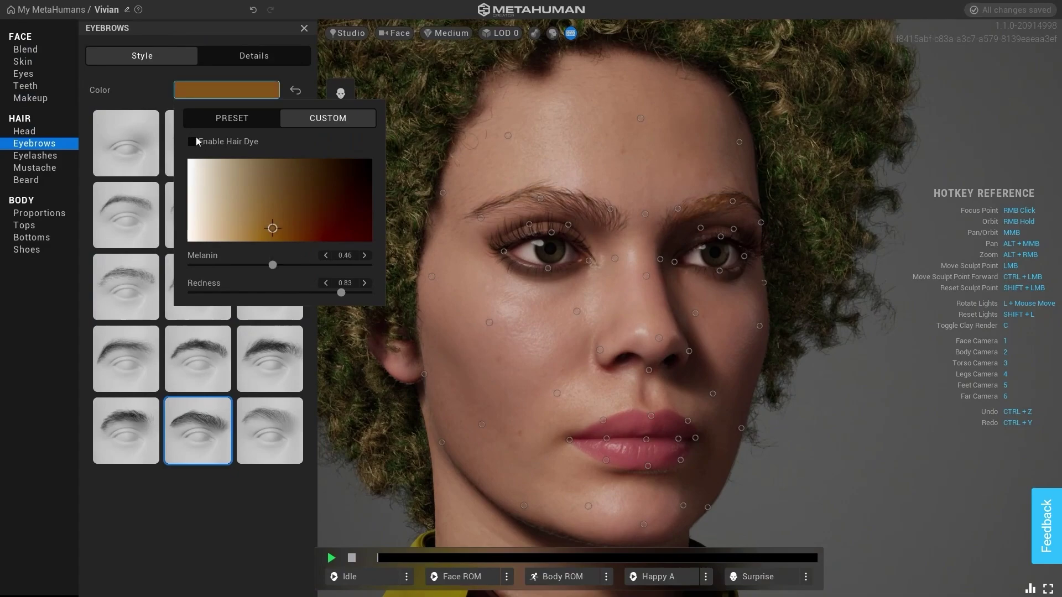
left_click(199, 145)
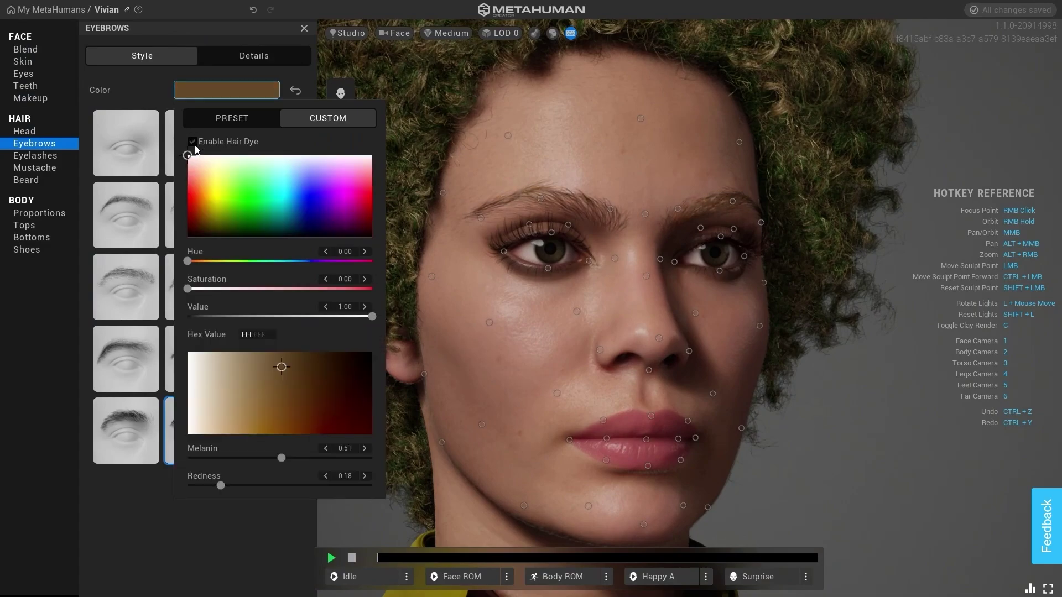
left_click(195, 145)
left_click(195, 145)
mouse_move(262, 218)
left_mouse_down()
mouse_move(237, 215)
mouse_move(250, 209)
left_mouse_up()
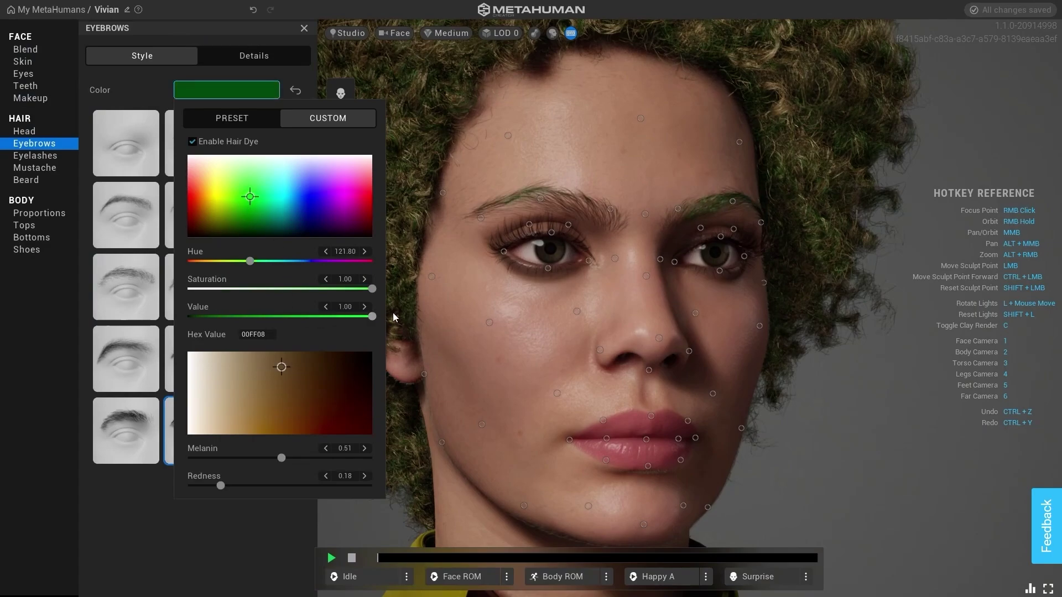
left_click(209, 549)
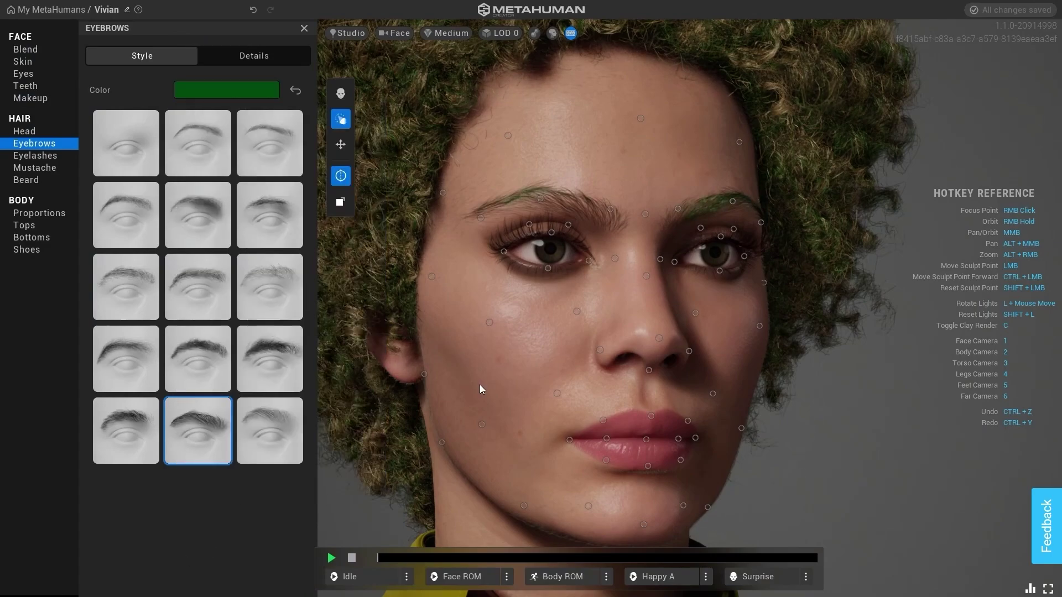
scroll(480, 385, "down", 10)
scroll(480, 384, "up", 10)
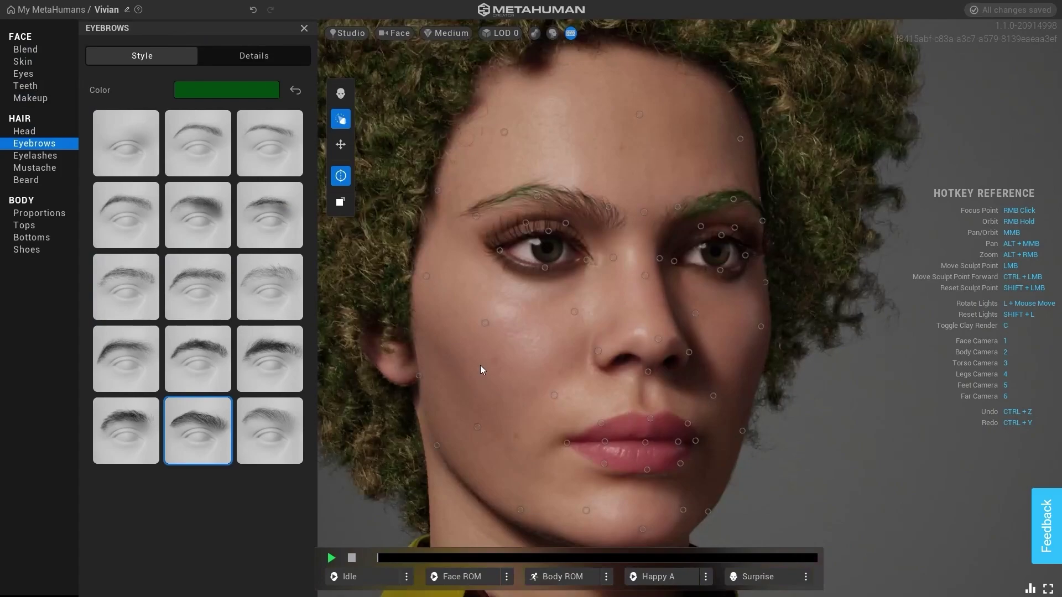
Disable the hair dye on the eyebrows to return them to a natural brown
left_click(227, 88)
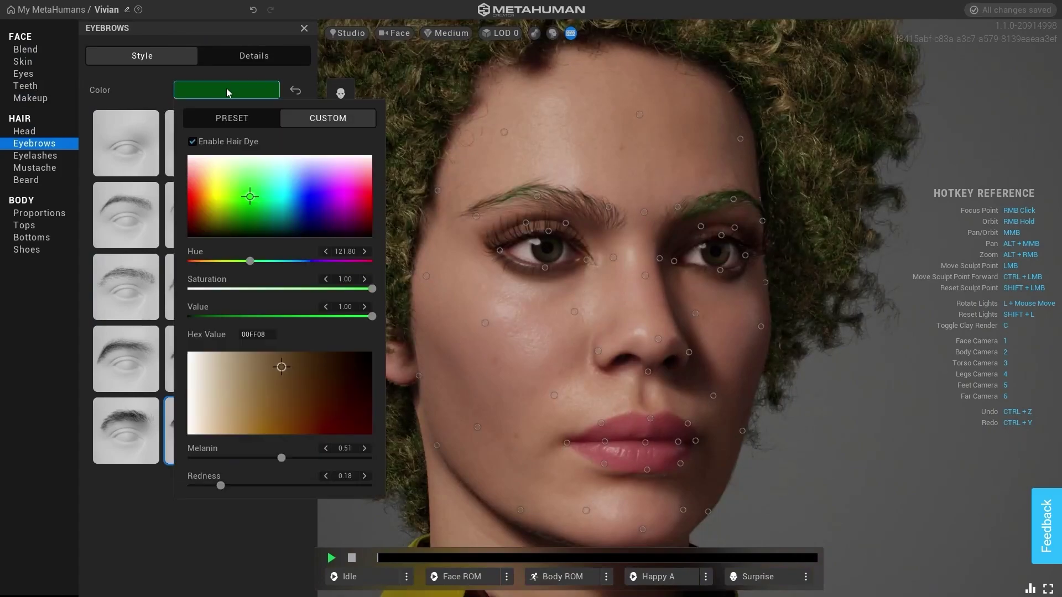
left_click(193, 142)
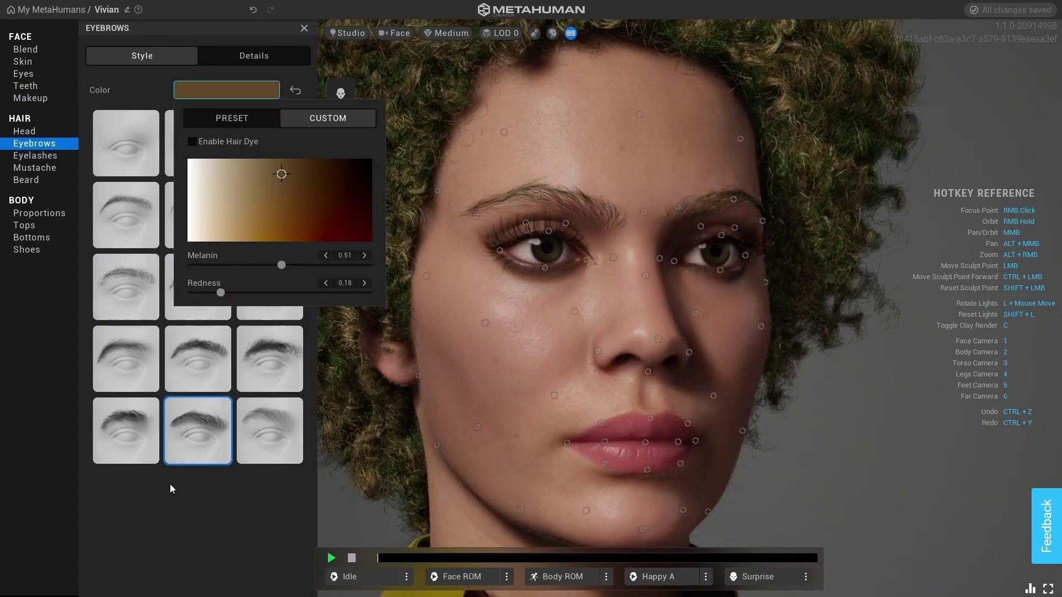
left_click(171, 498)
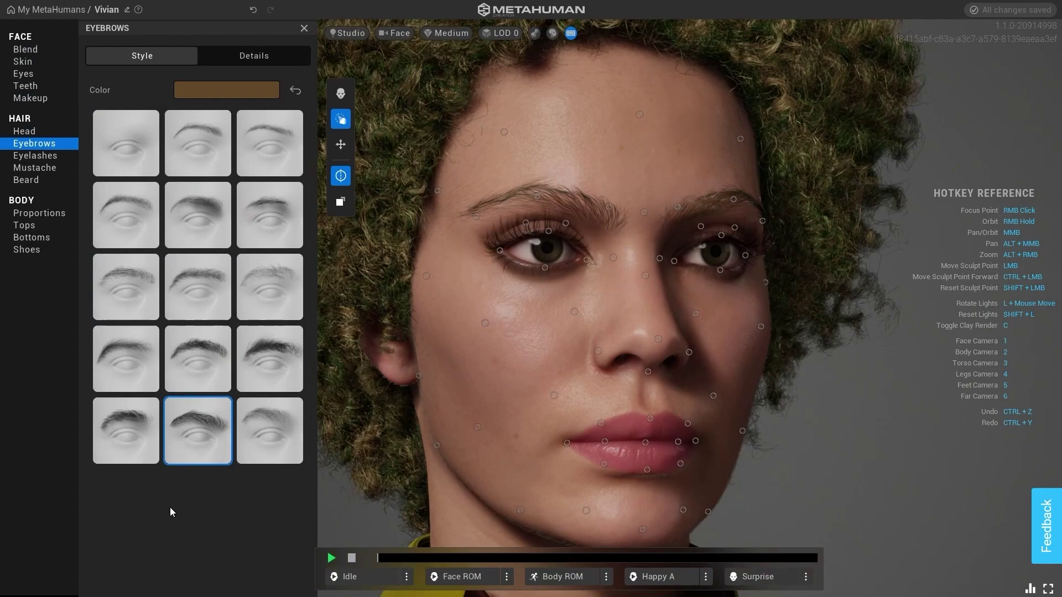
Increase the roughness of the eyelashes
left_click(48, 160)
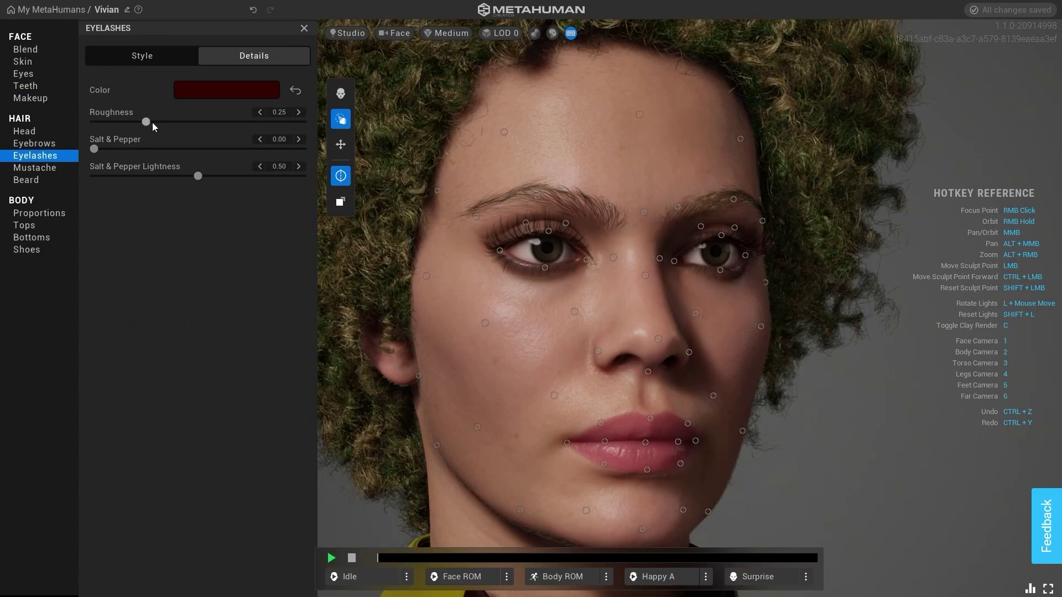
left_click_drag(152, 122, 202, 131)
Try the Stubble, Long Stubble, and a thicker mustache style on the face, and set the mustache back to None
left_click(42, 167)
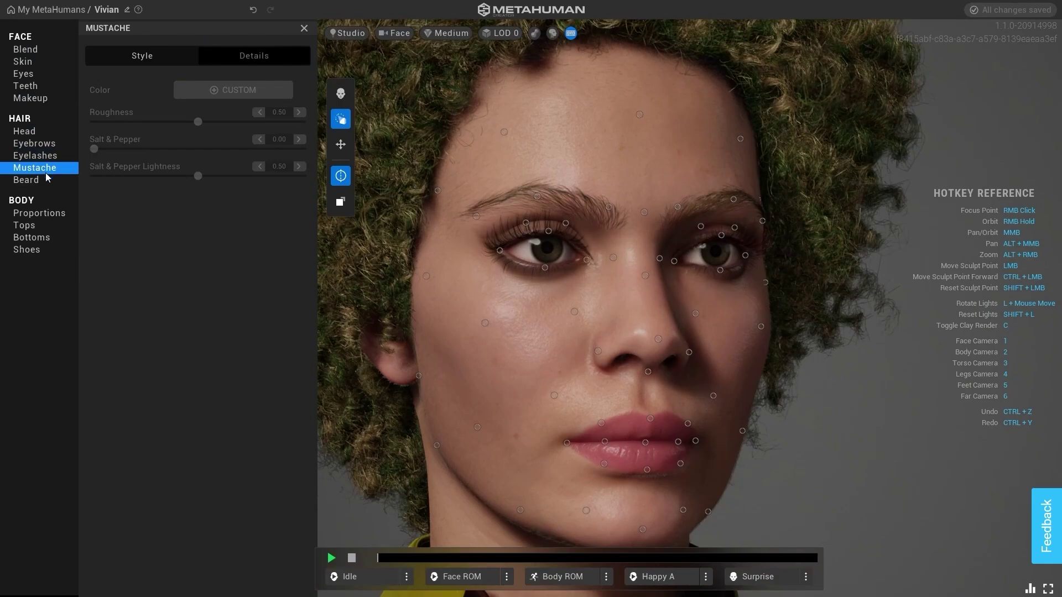
left_click(119, 62)
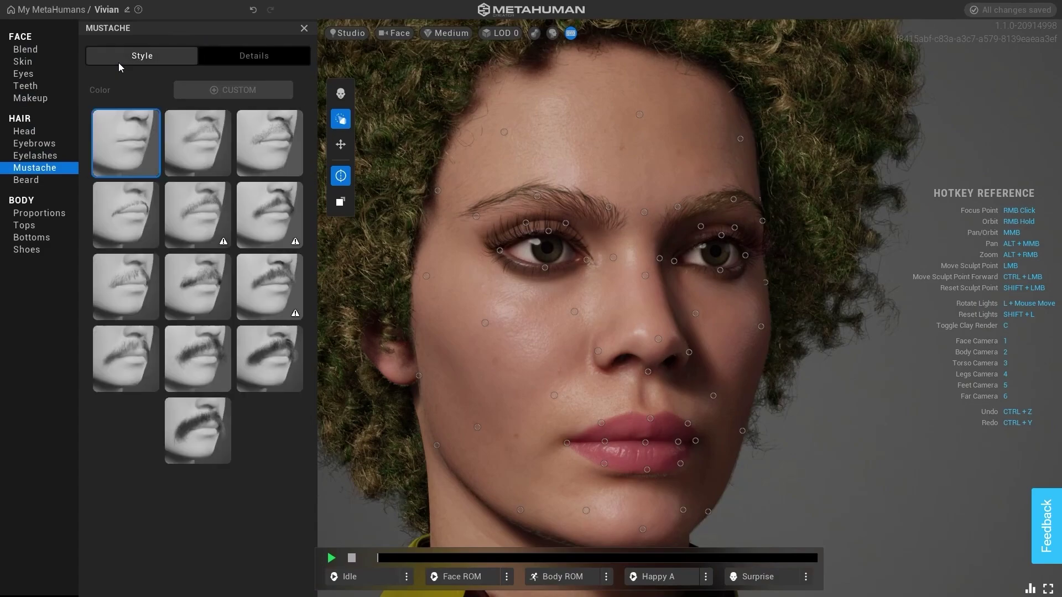
left_click(188, 150)
scroll(579, 324, "down", 3)
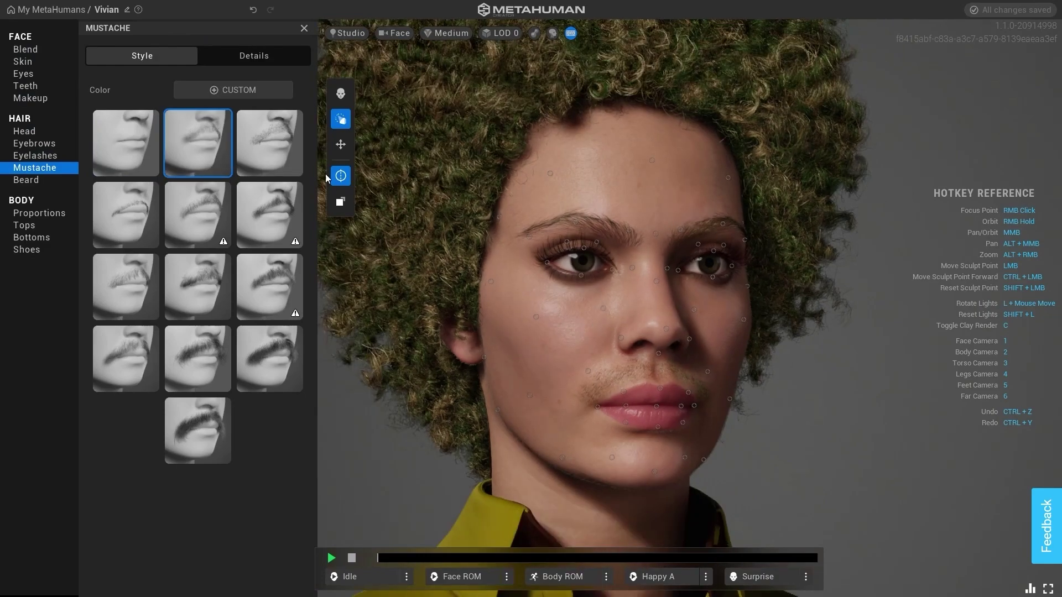
left_click(284, 158)
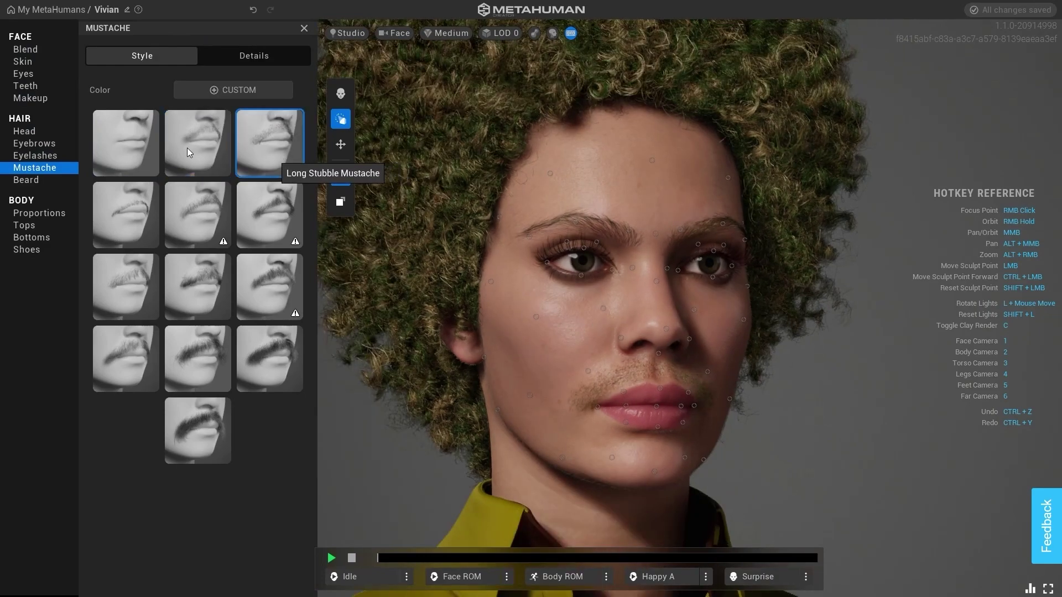
left_click(271, 215)
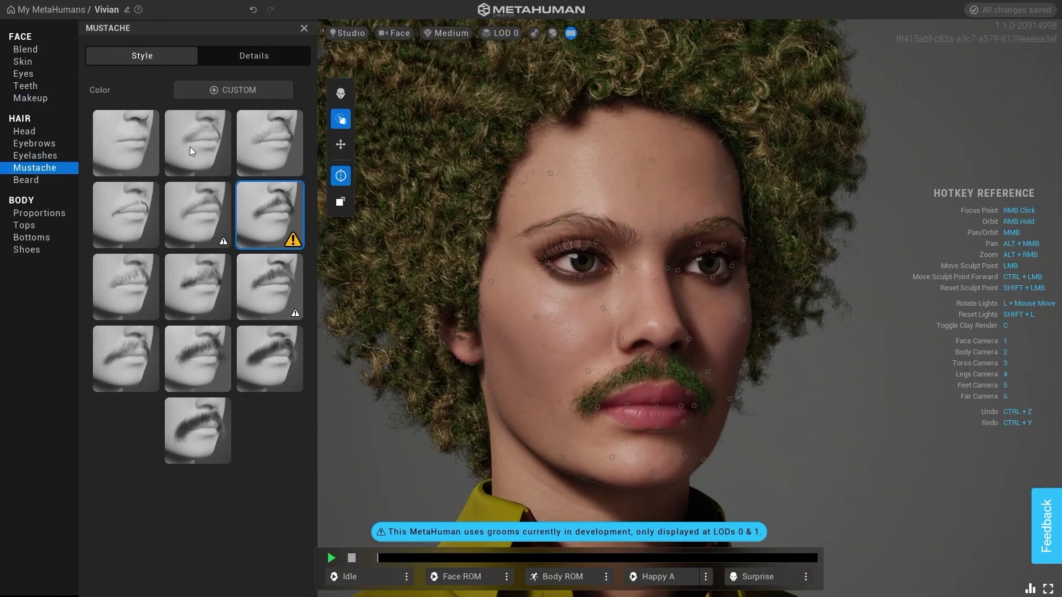
left_click(157, 158)
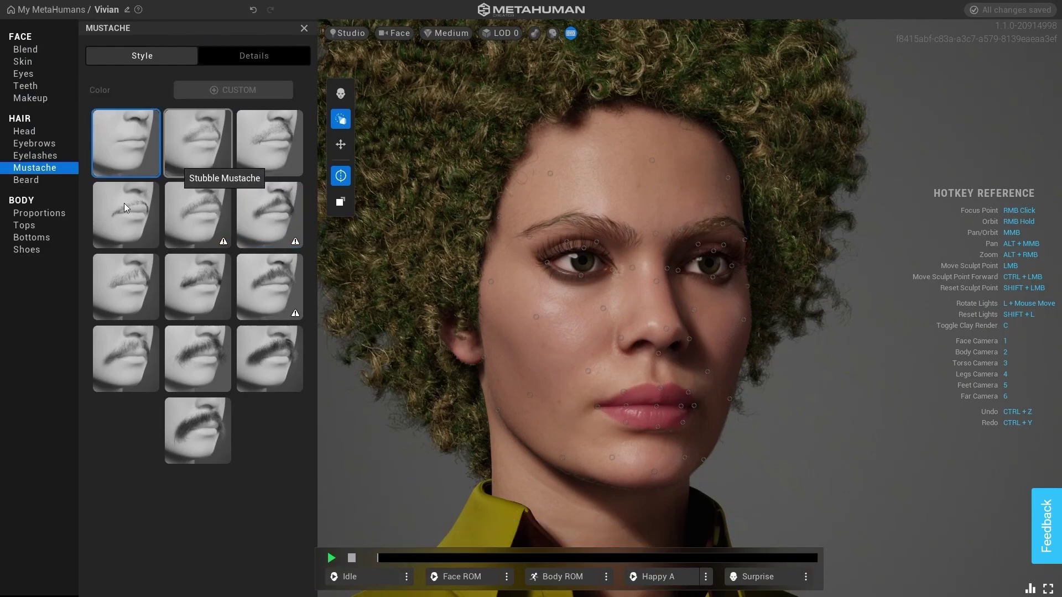
Try two short full beards and the Long Messy Beard, and set the beard back to None
left_click(41, 180)
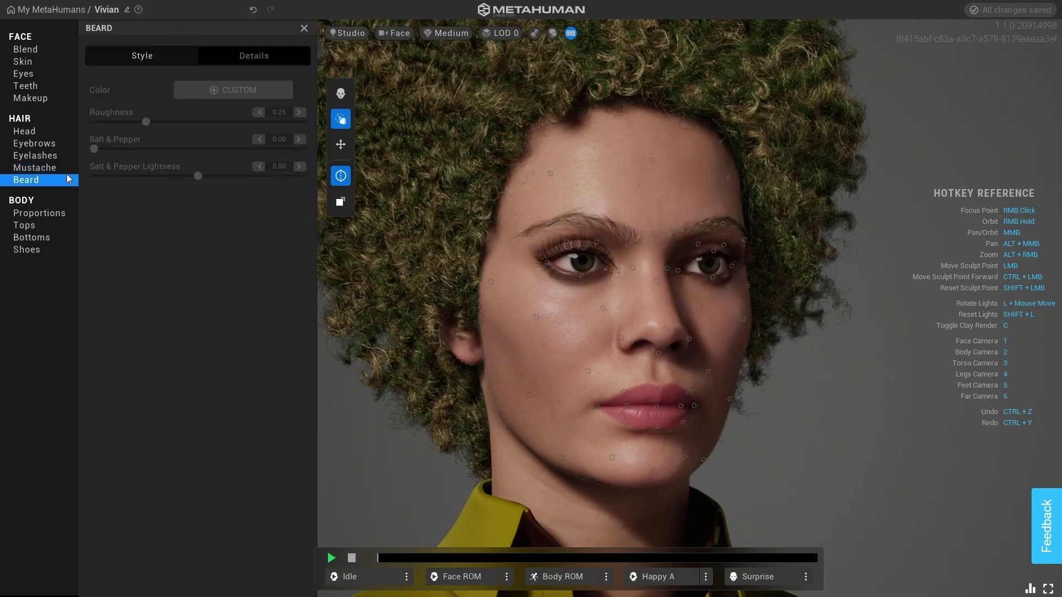
left_click(147, 58)
left_click(270, 221)
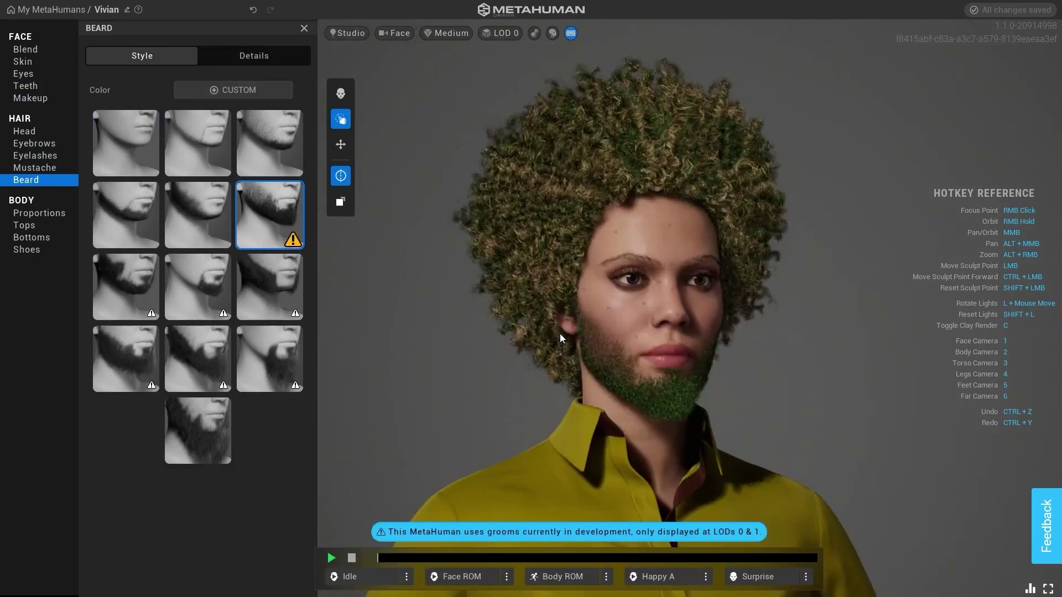
left_click(196, 220)
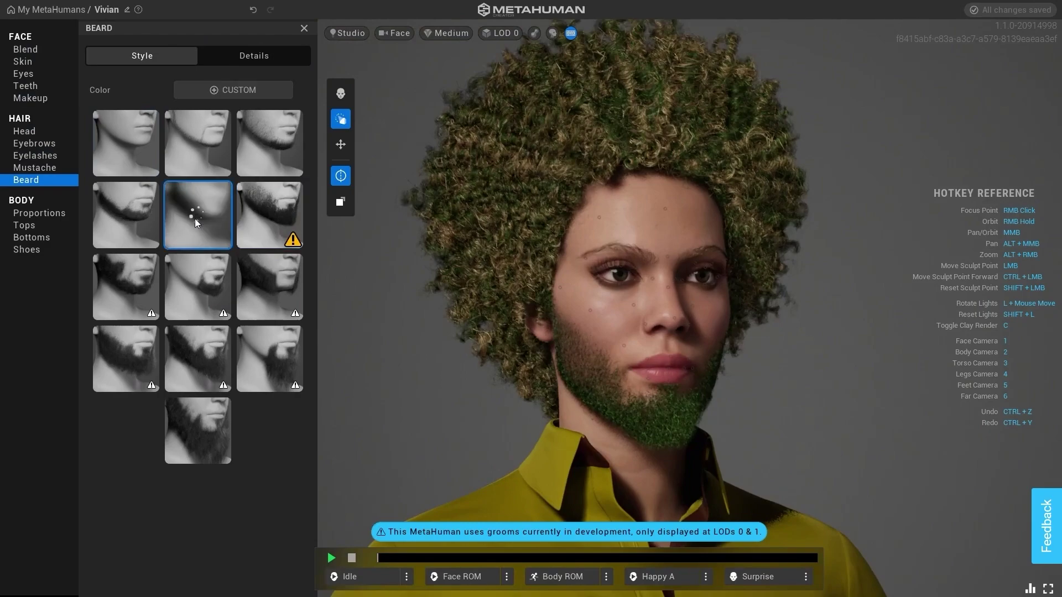
left_click(190, 445)
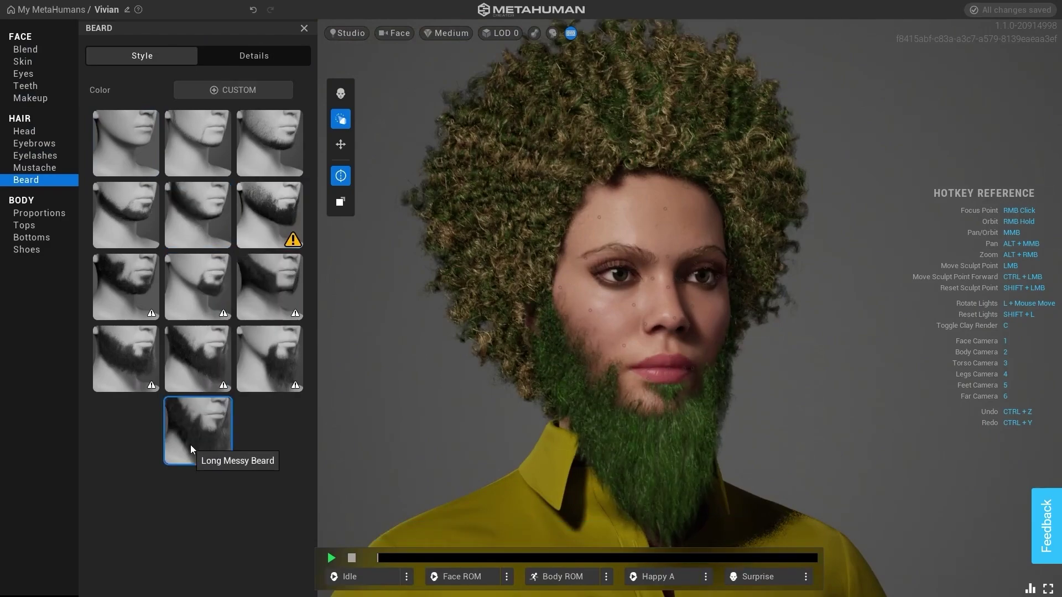
left_click(128, 151)
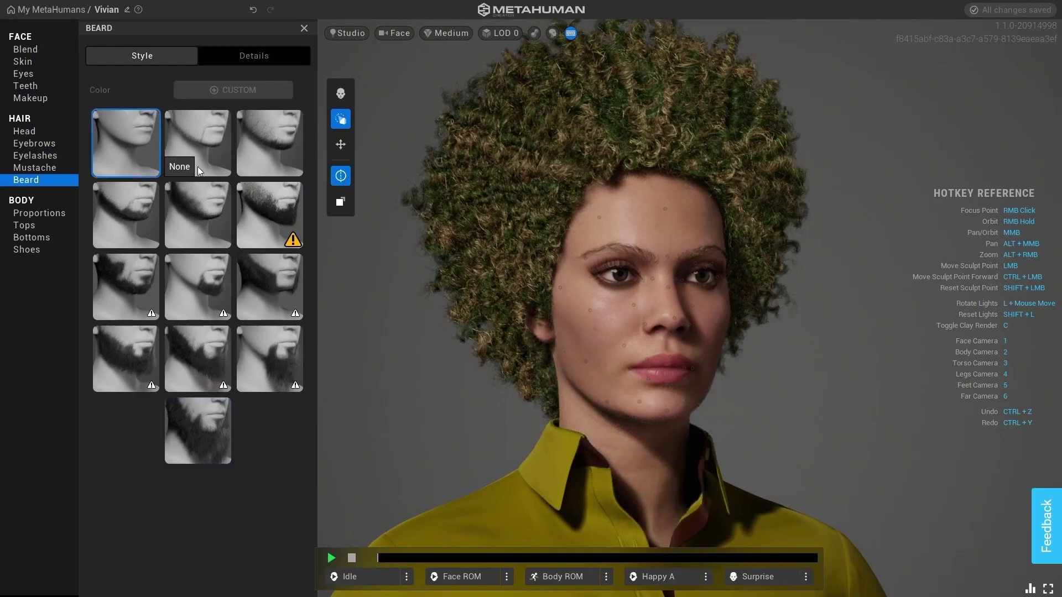
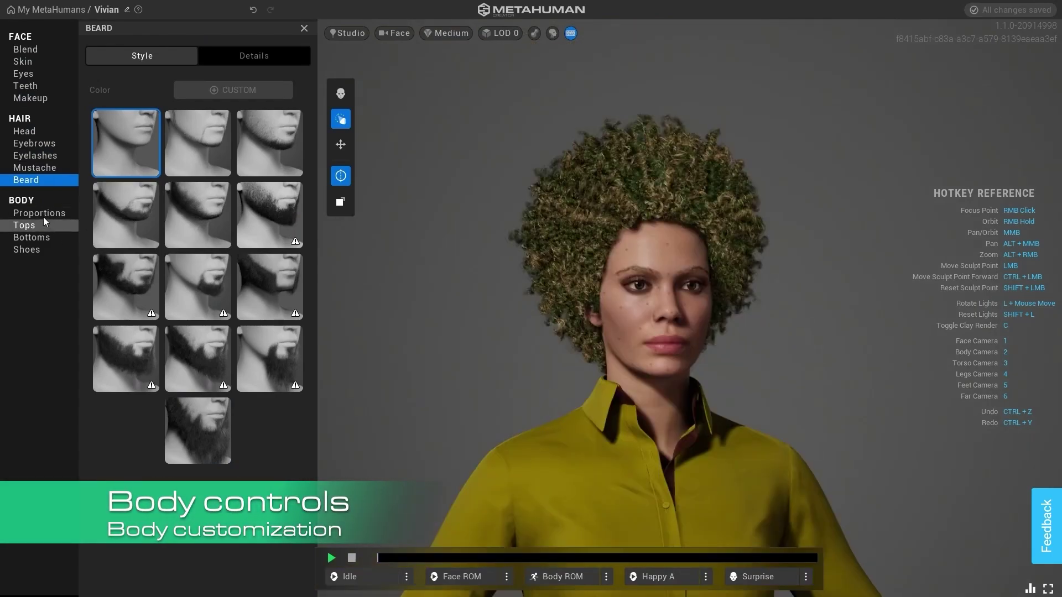
Browse the Short, Average and Tall body proportion sets and view the character's full figure
left_click(45, 215)
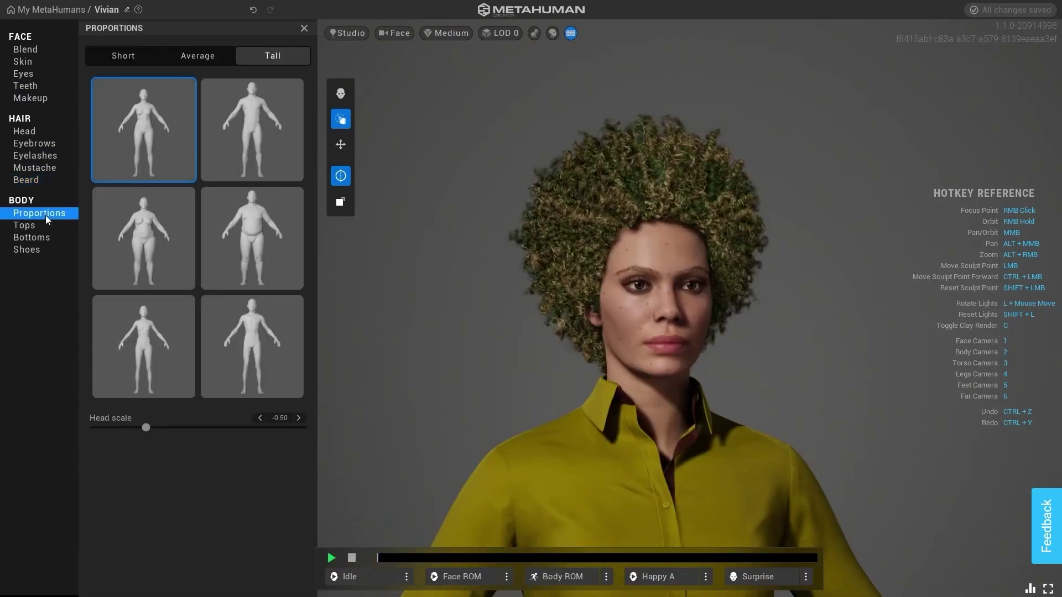
left_click(122, 58)
left_click(197, 56)
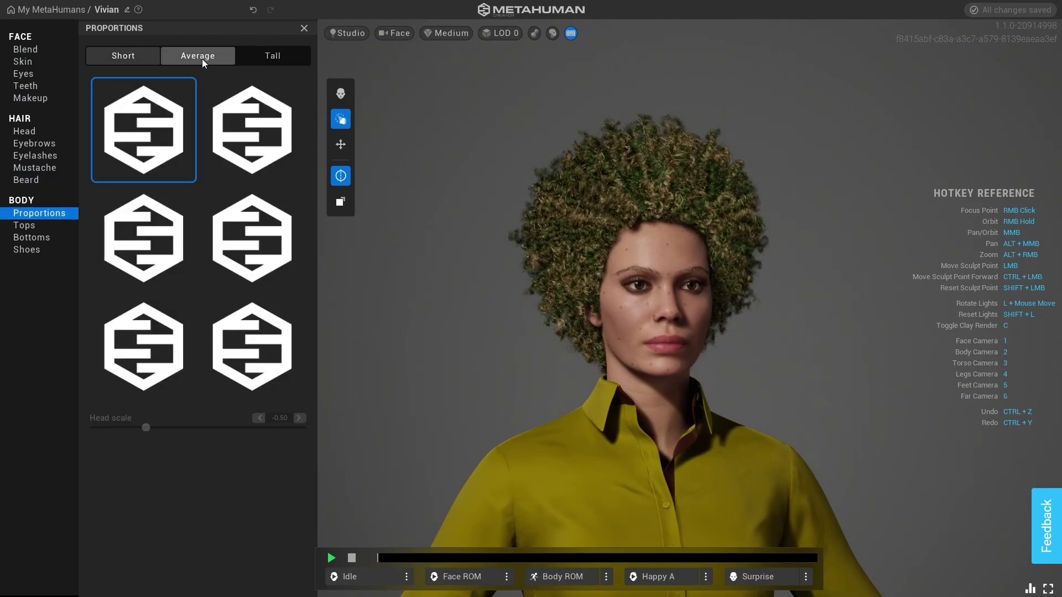
left_click(277, 60)
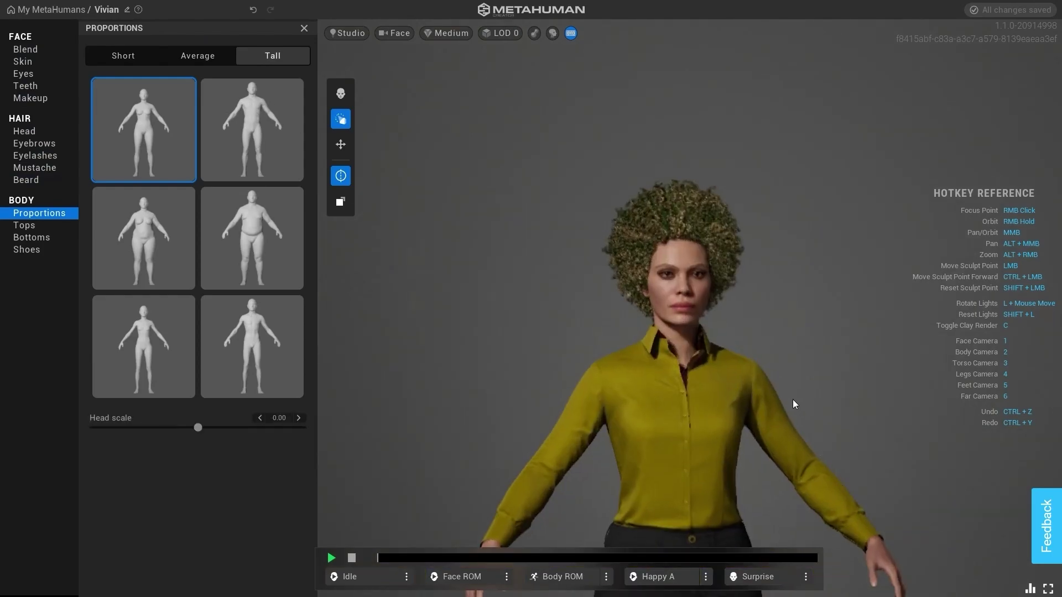
scroll(835, 365, "up", 5)
scroll(834, 373, "down", 5)
scroll(821, 375, "down", 2)
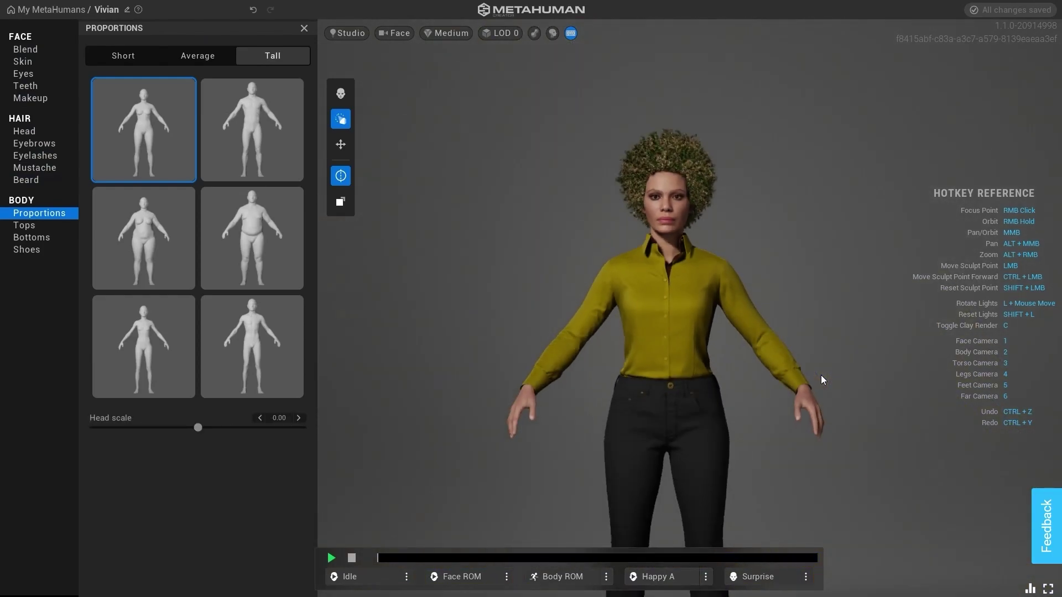
Try the heavier tall female body and the medium-build tall male body, and return to the medium-build tall female body
left_click(150, 244)
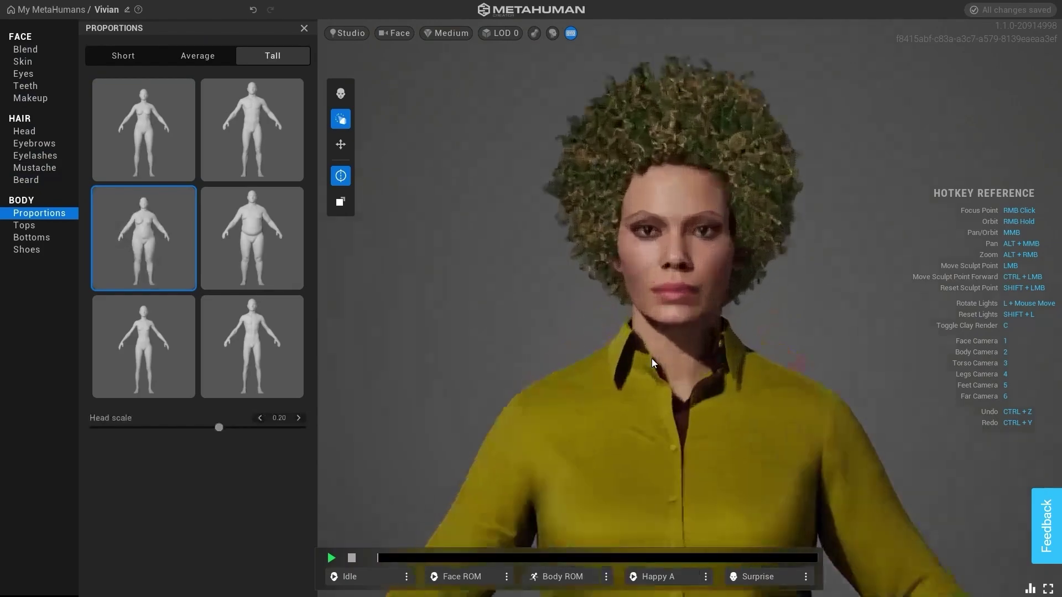
scroll(679, 366, "down", 5)
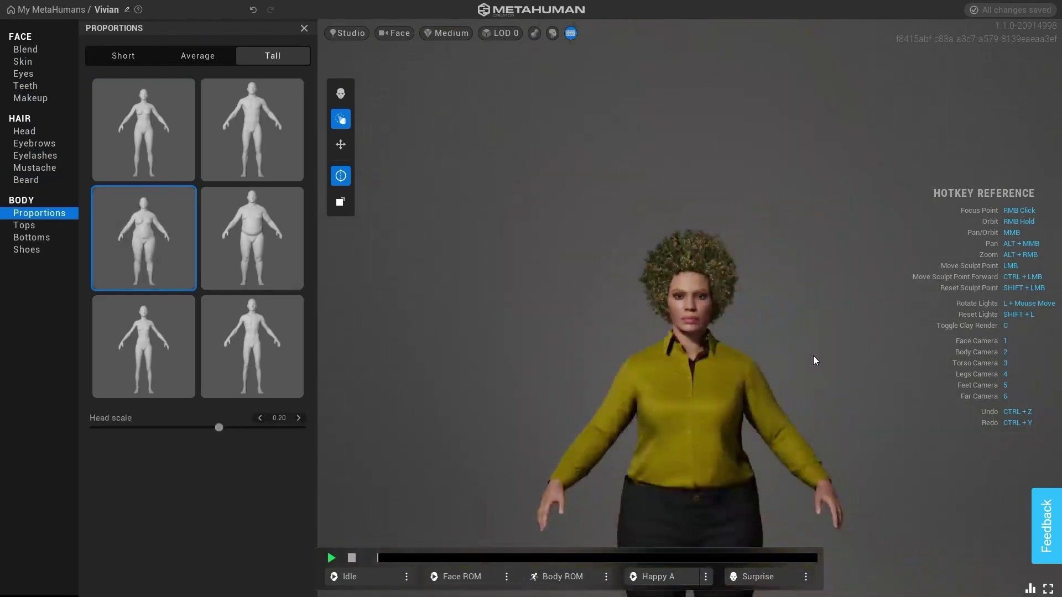
middle_click_drag(814, 356, 748, 233, "alt")
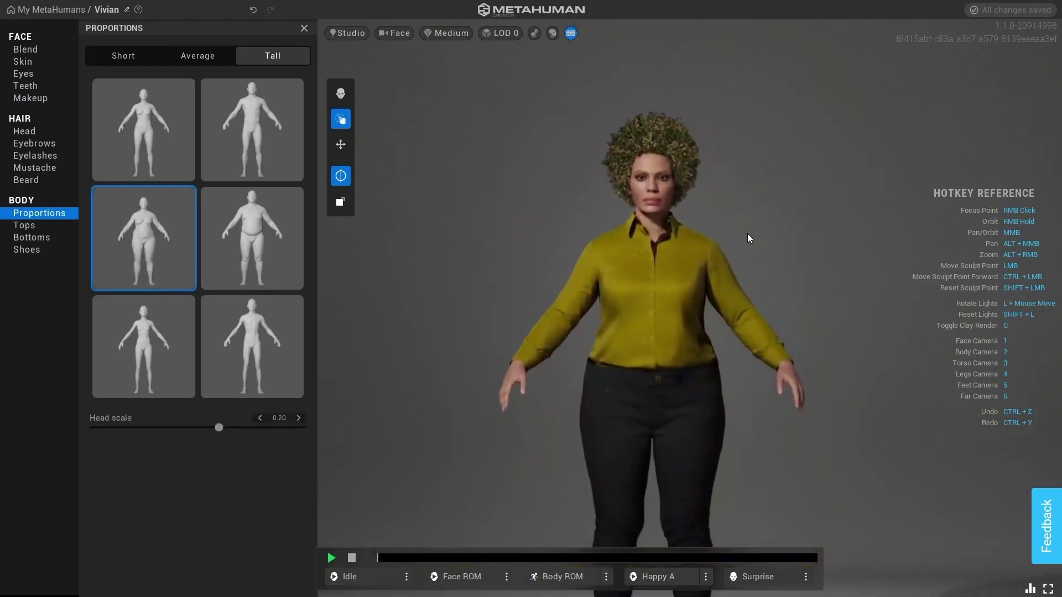
left_click(147, 128)
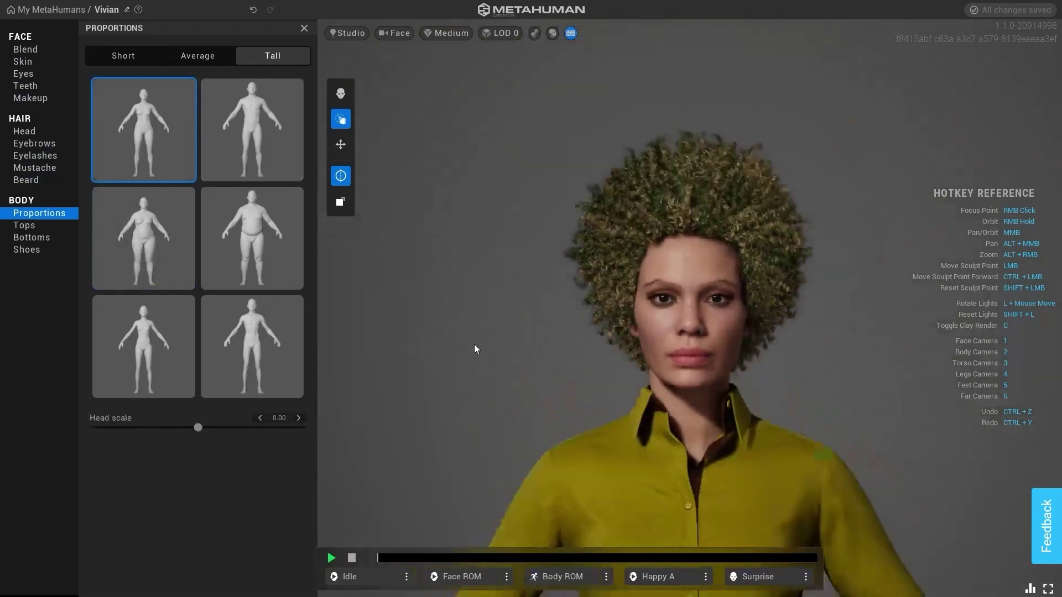
left_click(272, 135)
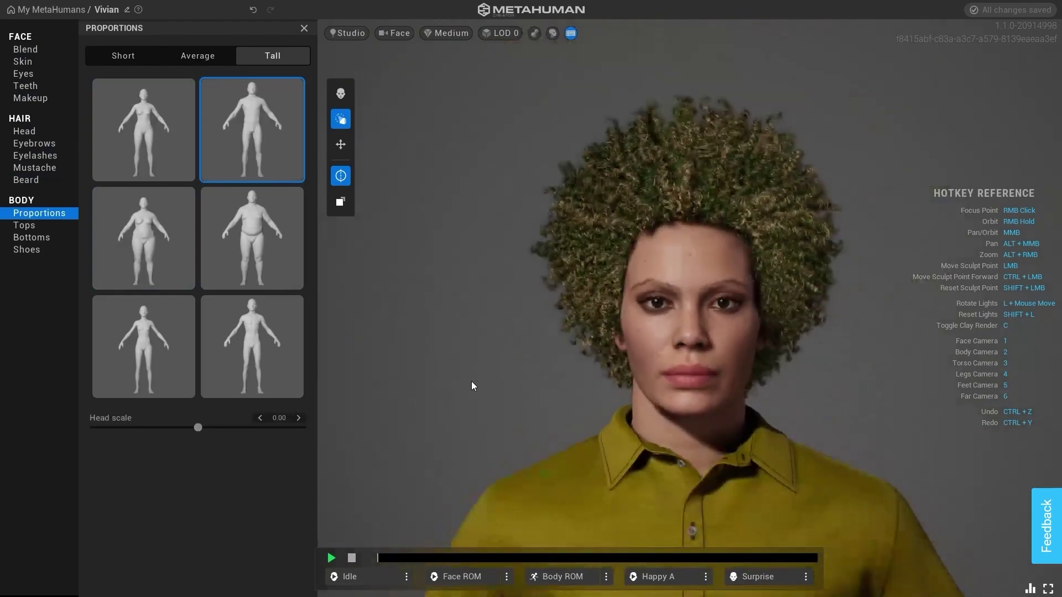
left_click(117, 121)
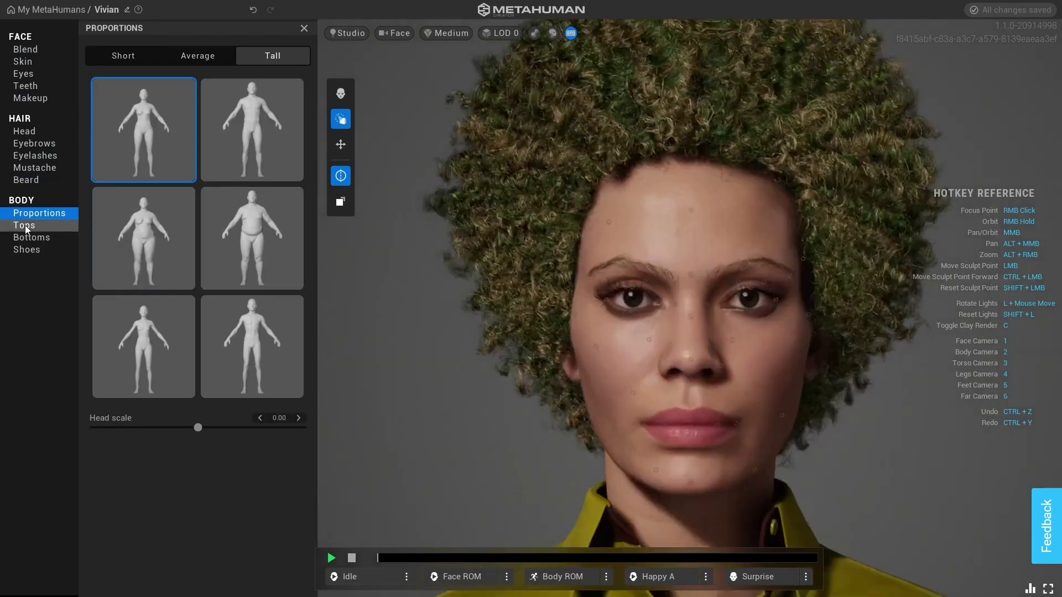
Try the Crewneck T-shirt and the Hoodie as the character's top, and set the top to the Sweater
left_click(24, 228)
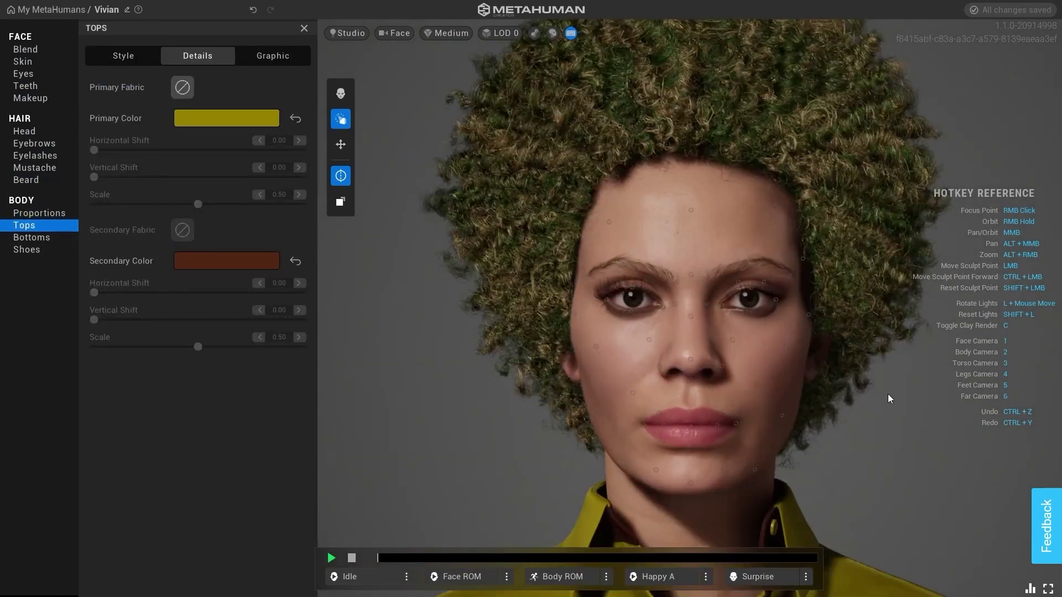
key("2")
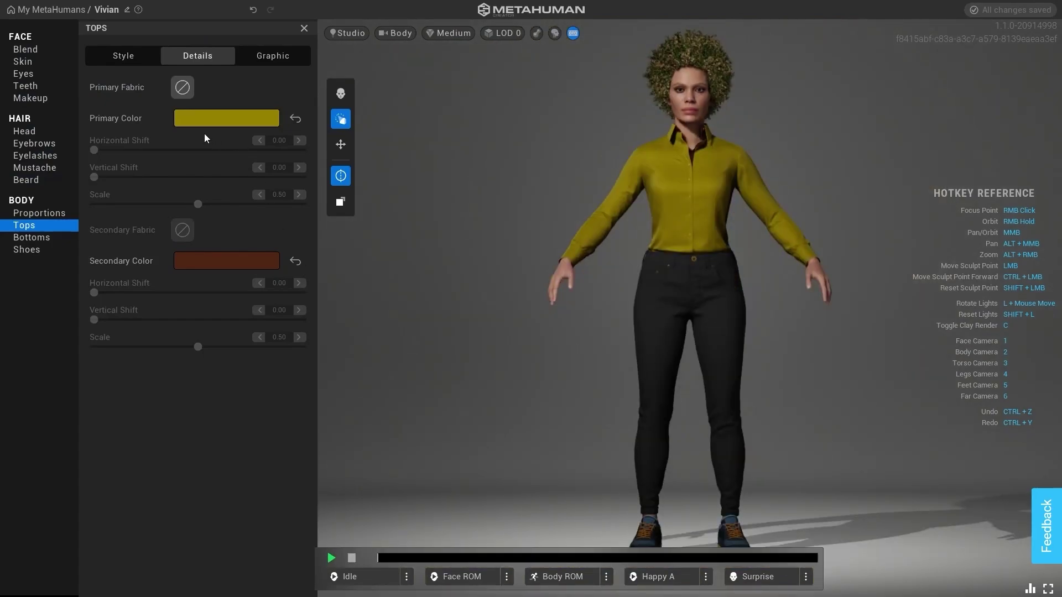
left_click(128, 61)
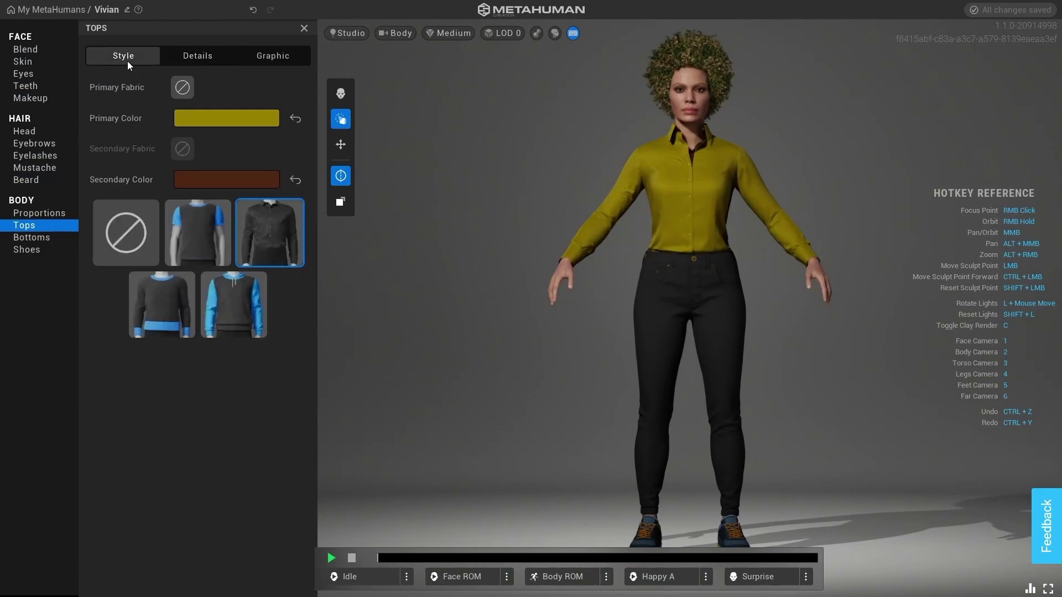
left_click(210, 241)
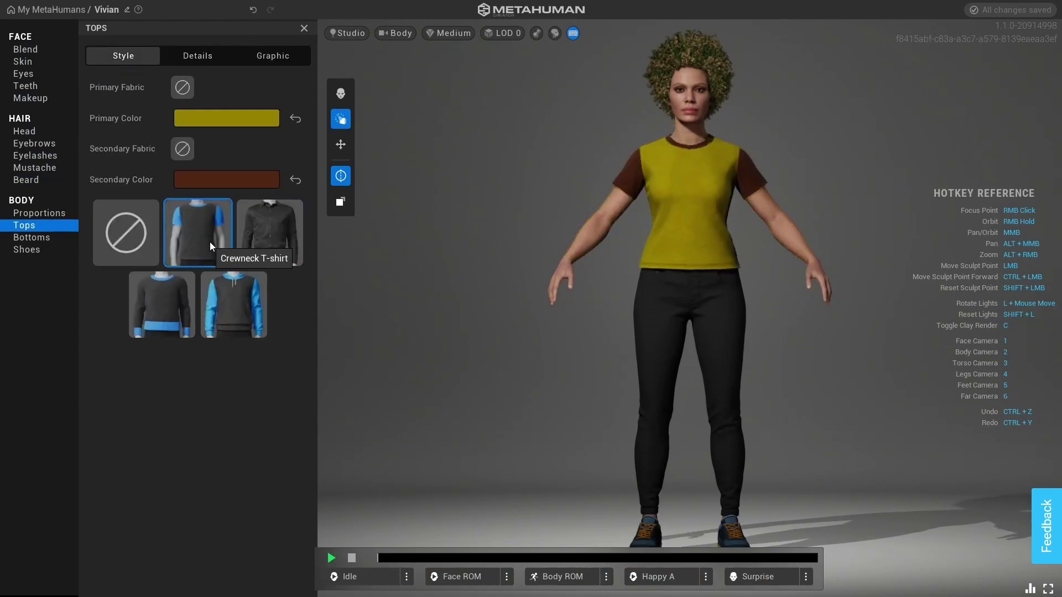
left_click(226, 320)
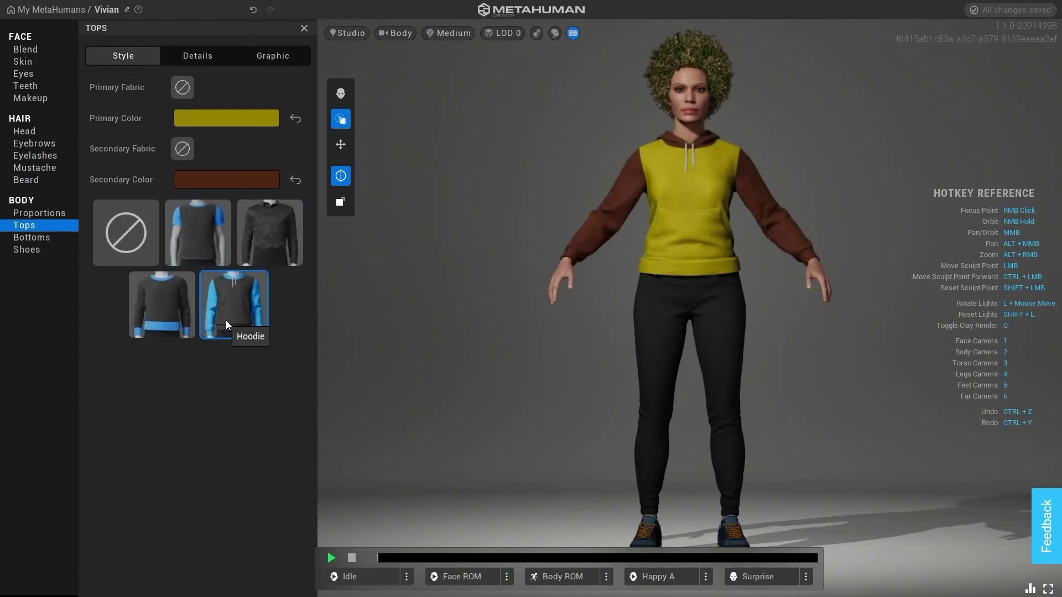
left_click(166, 330)
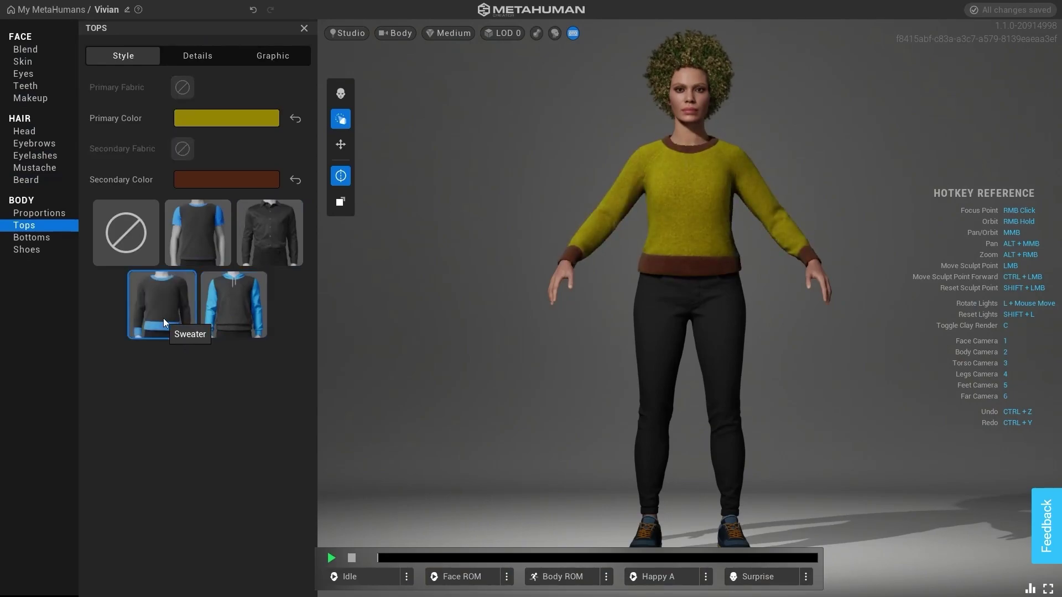
Set the sweater's primary color to a custom green with hex value 008B2A
left_click(248, 123)
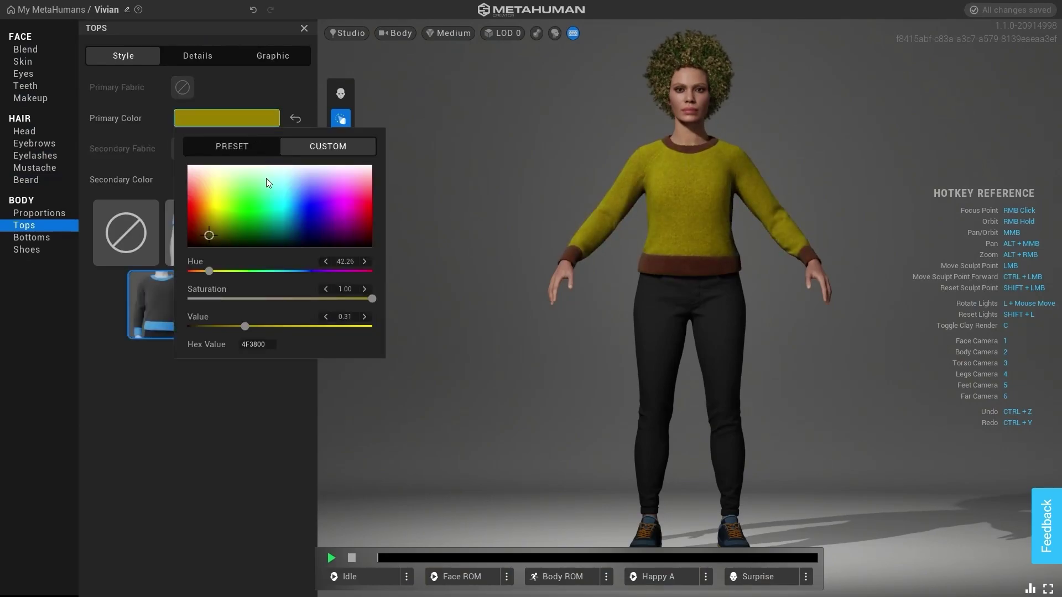
left_click(288, 221)
left_click(259, 224)
left_click(160, 393)
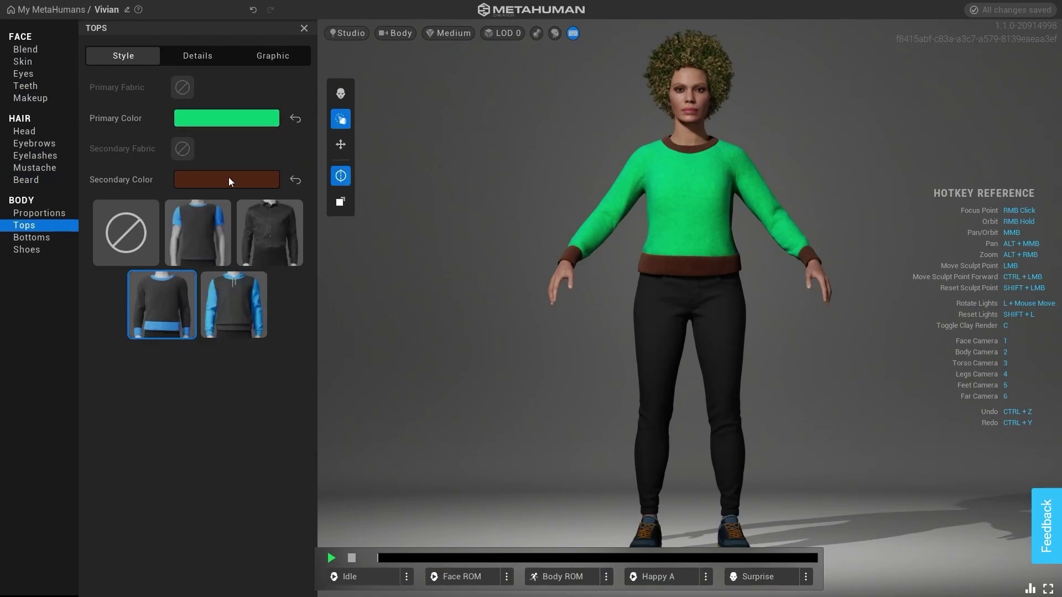
Set the sweater's secondary color to a custom blue with hue 232.81 and reduce its saturation to a pale lavender
left_click(227, 180)
left_click(340, 277)
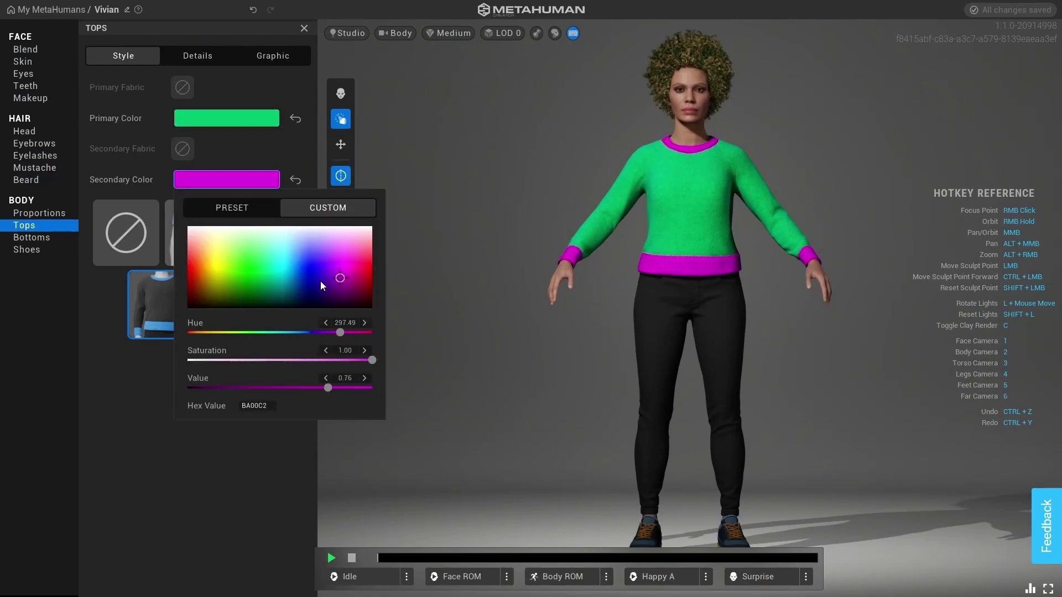
left_click_drag(320, 281, 308, 281)
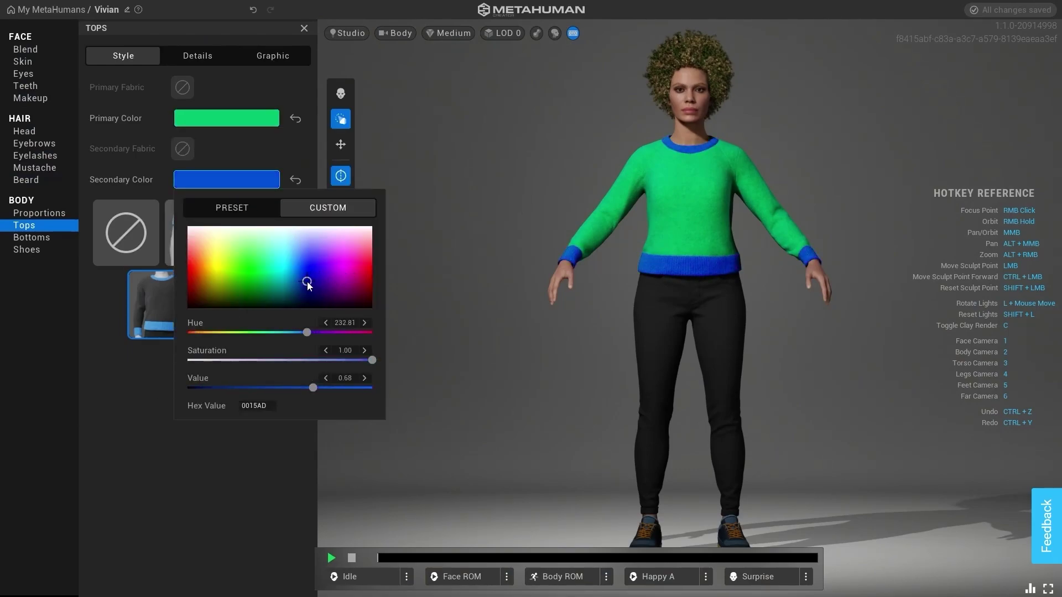
left_click_drag(286, 360, 300, 362)
left_click(284, 467)
Open the sweater's primary color for editing
left_click(266, 121)
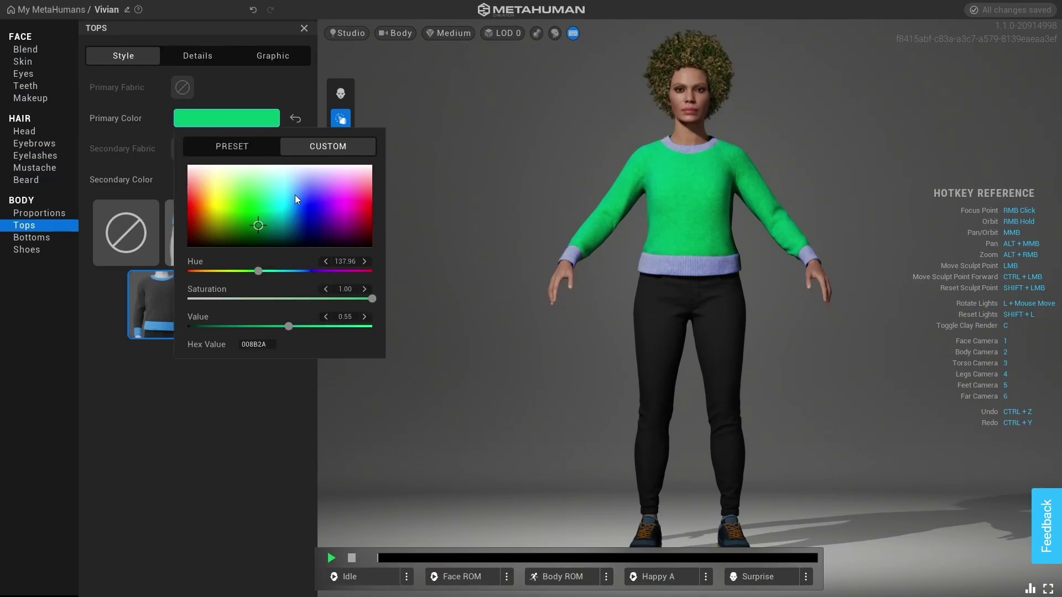
Set the sweater's primary colour to a muted grey-green, hex 3D4B47, with hue 161.68, saturation 0.19 and value 0.29
mouse_move(268, 220)
left_mouse_down()
mouse_move(262, 210)
mouse_move(254, 242)
mouse_move(271, 236)
left_mouse_up()
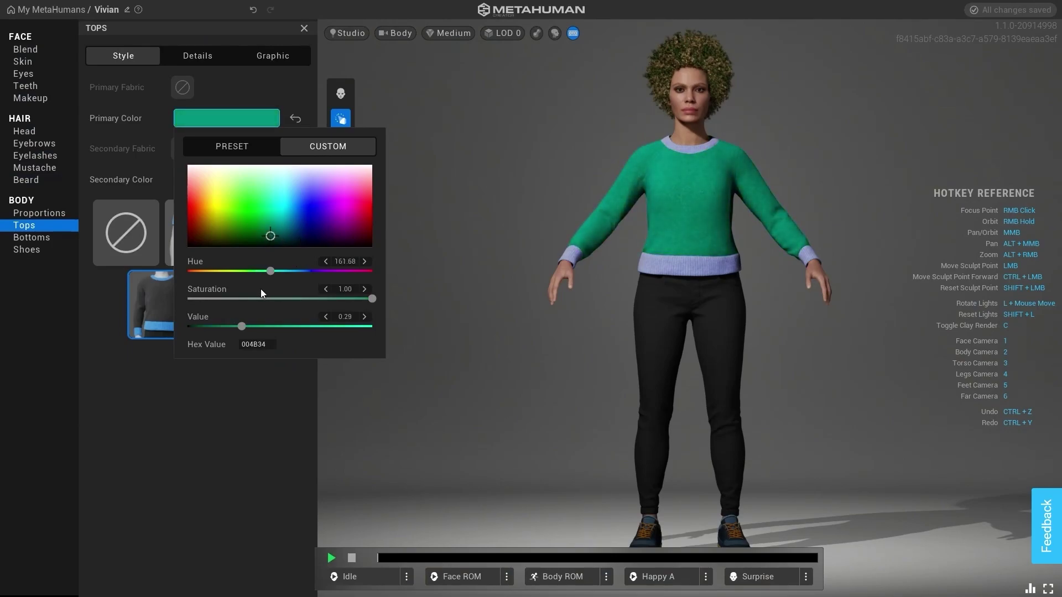
left_click(222, 301)
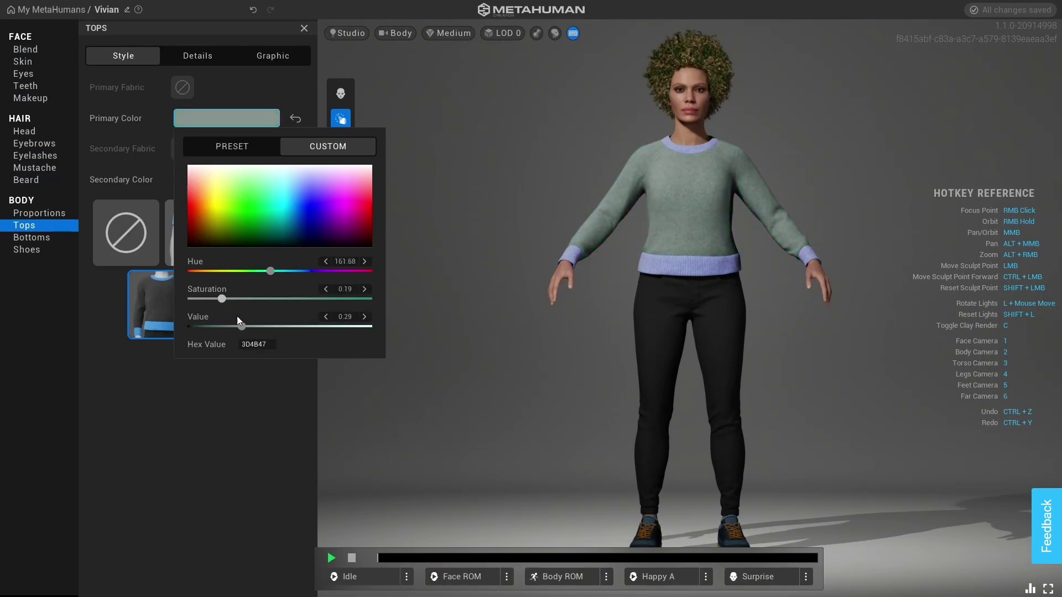
left_click(247, 416)
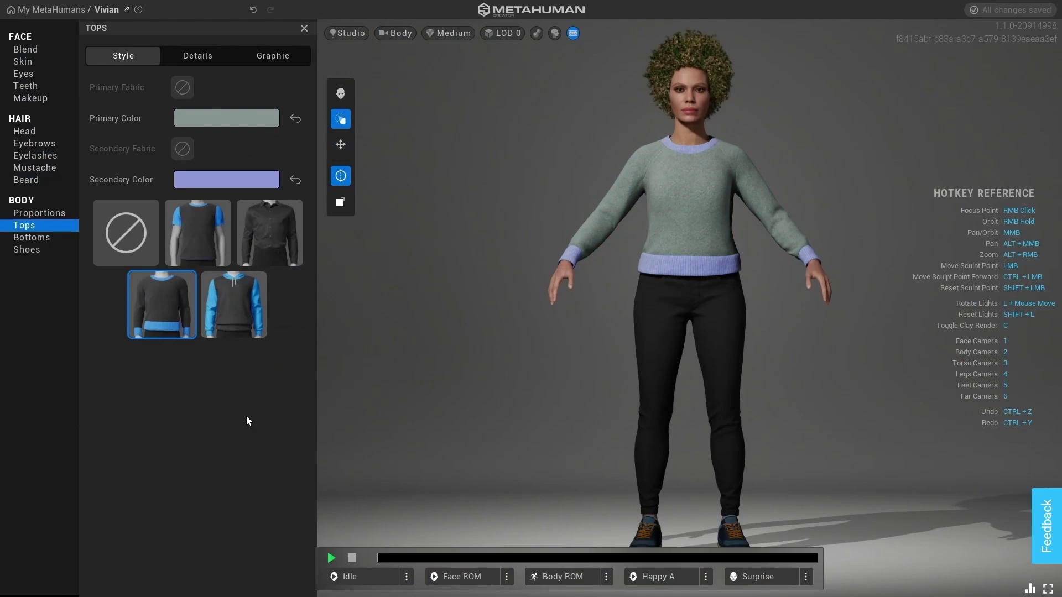
Preview the hoodie and the Button Down Shirt on the character, and remove the top altogether
left_click(251, 310)
left_click(284, 249)
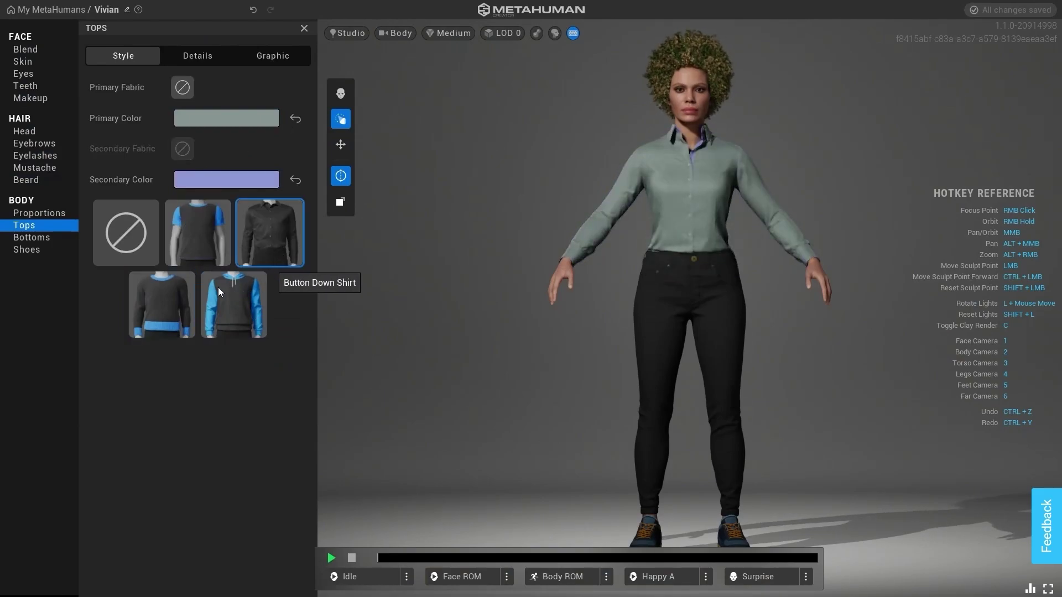
left_click(125, 228)
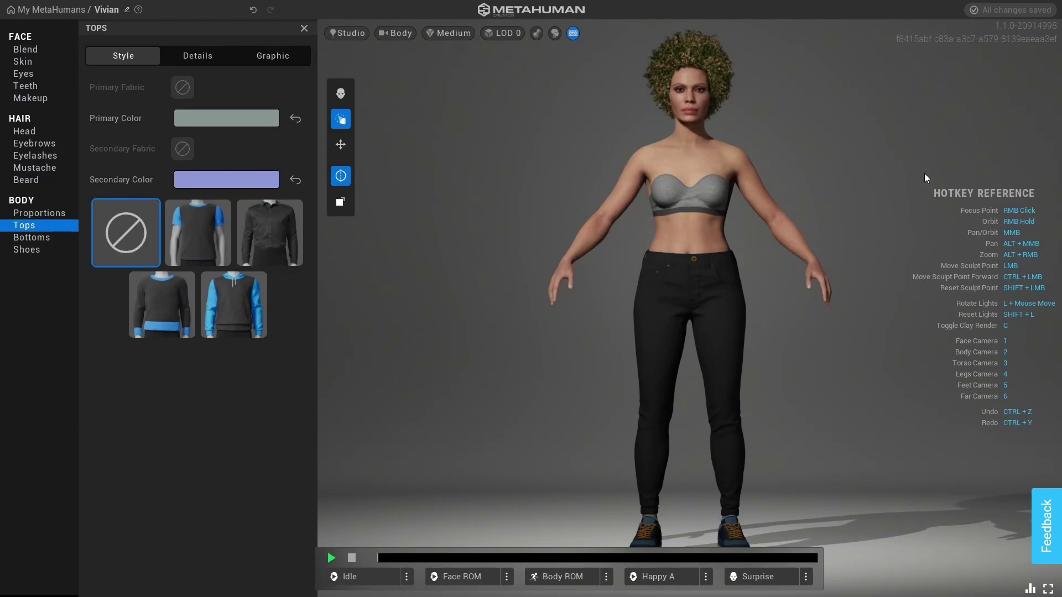
Put the sweater back on and review the detail settings and graphic options for tops
left_click(194, 55)
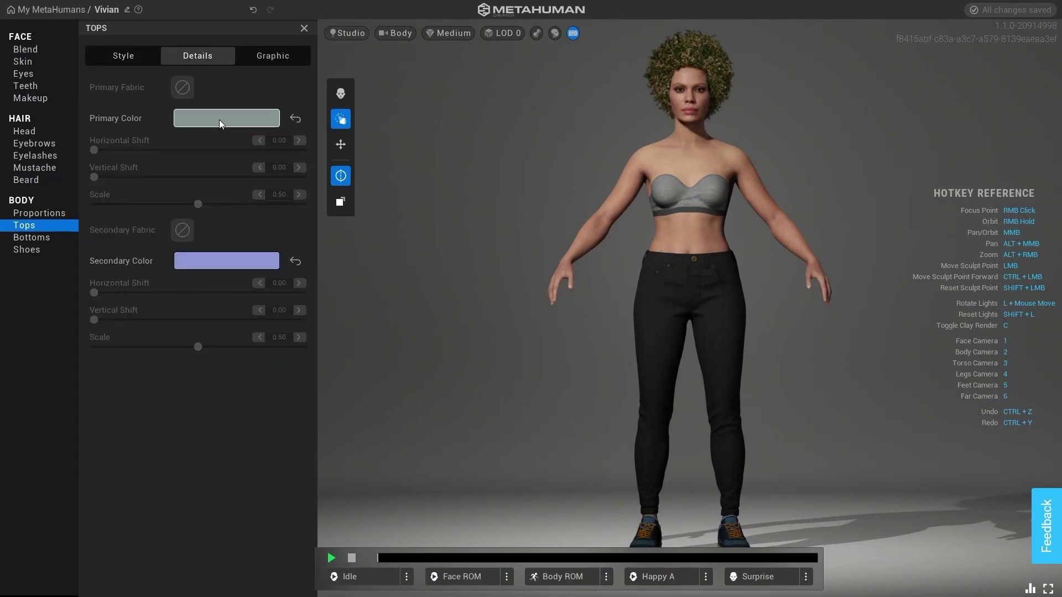
left_click(126, 56)
left_click(180, 320)
left_click(196, 56)
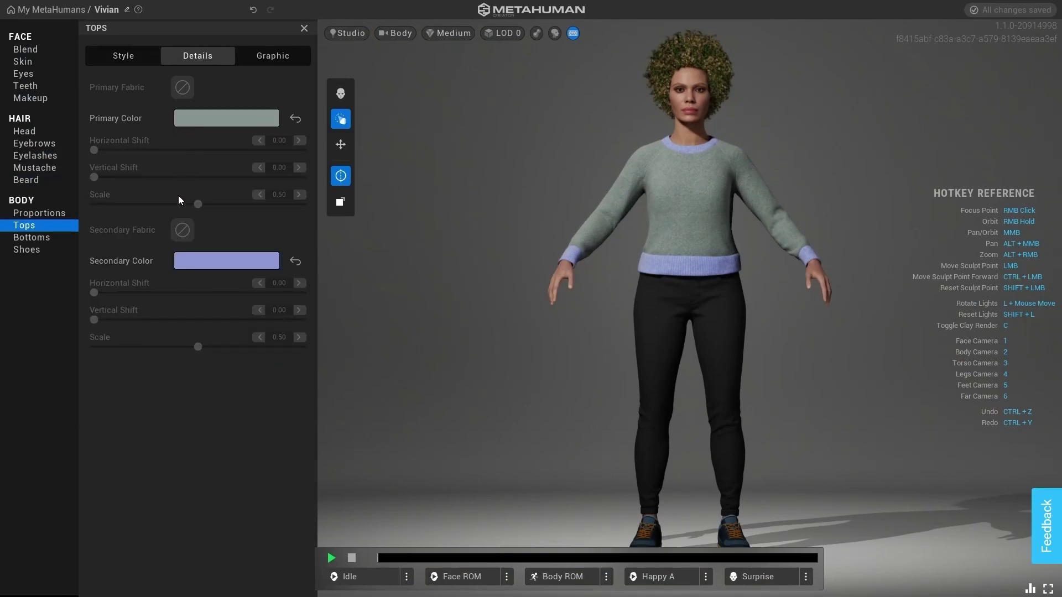
left_click(267, 56)
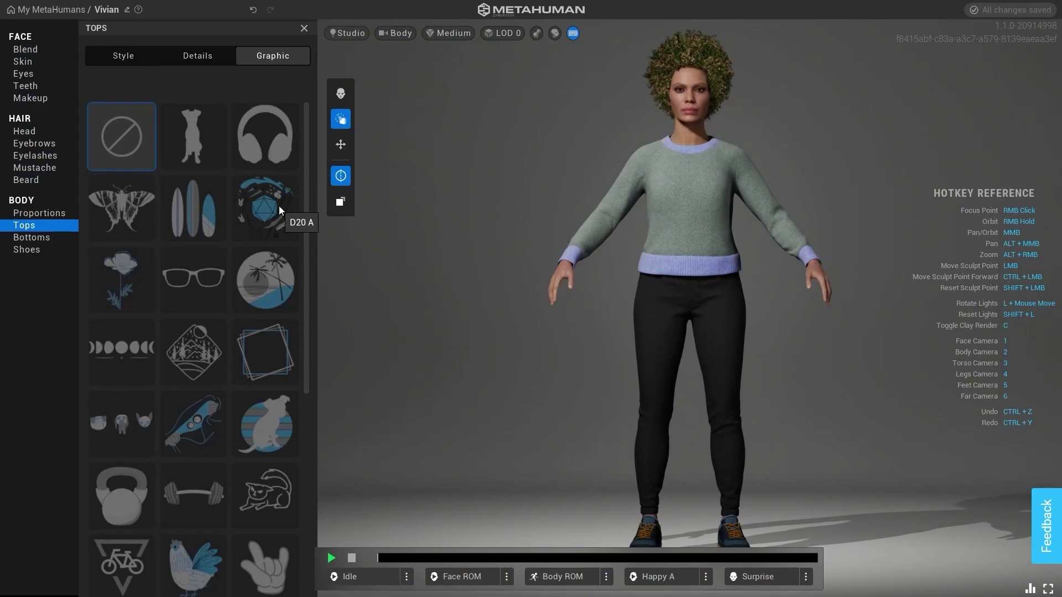
Preview the T-shirt, switch to the Button Down Shirt and browse the graphics offered for it
left_click(141, 56)
left_click(204, 249)
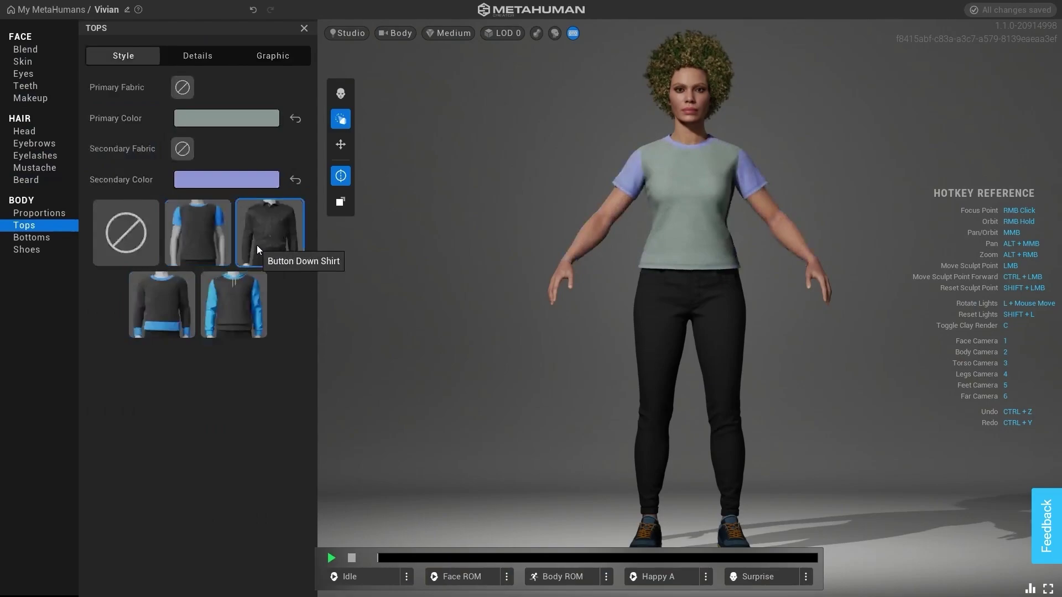
left_click(256, 244)
left_click(260, 55)
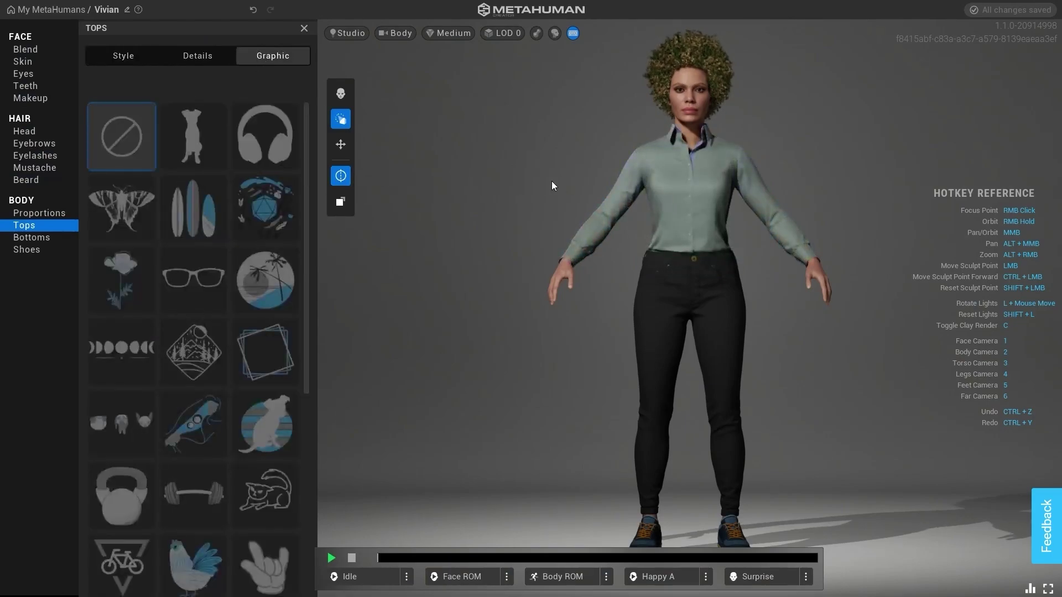
scroll(210, 244, "down", 3)
scroll(277, 370, "up", 5)
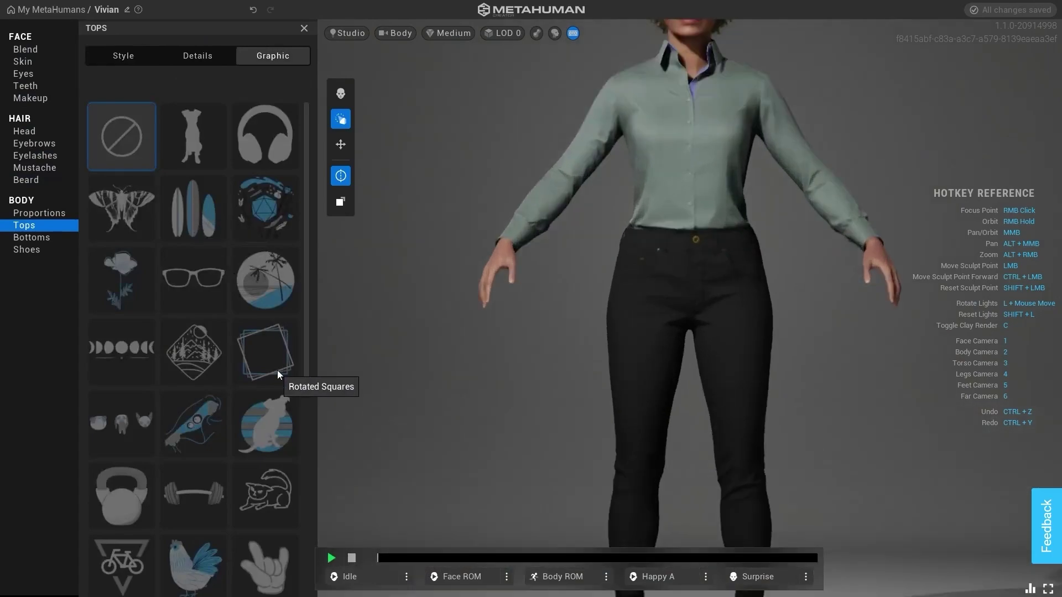
Preview the grid and Camouflage primary fabrics on the button-down shirt and settle on Checker
left_click(203, 51)
left_click(183, 87)
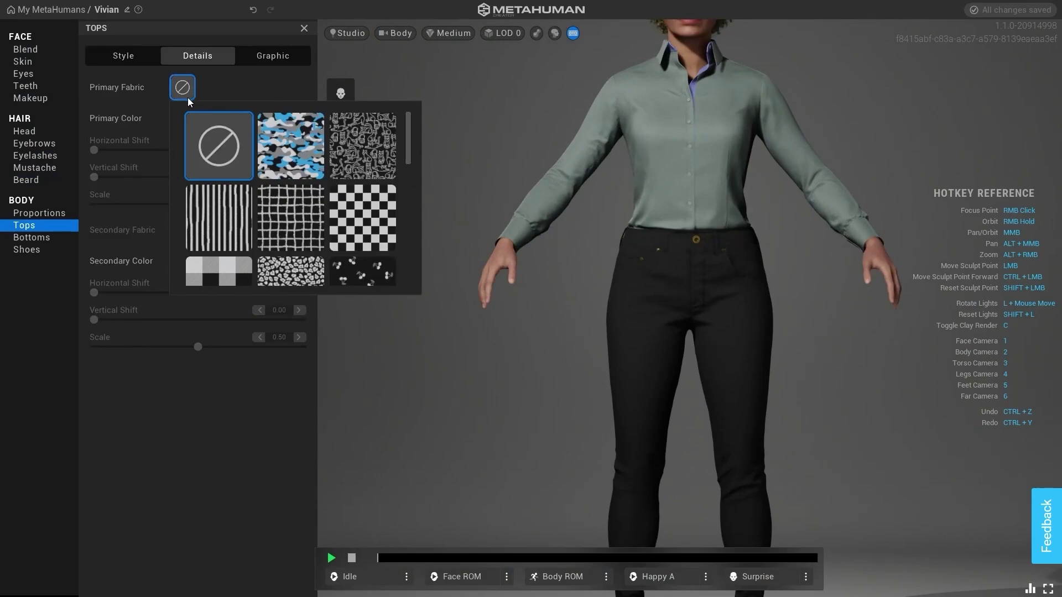
left_click(369, 229)
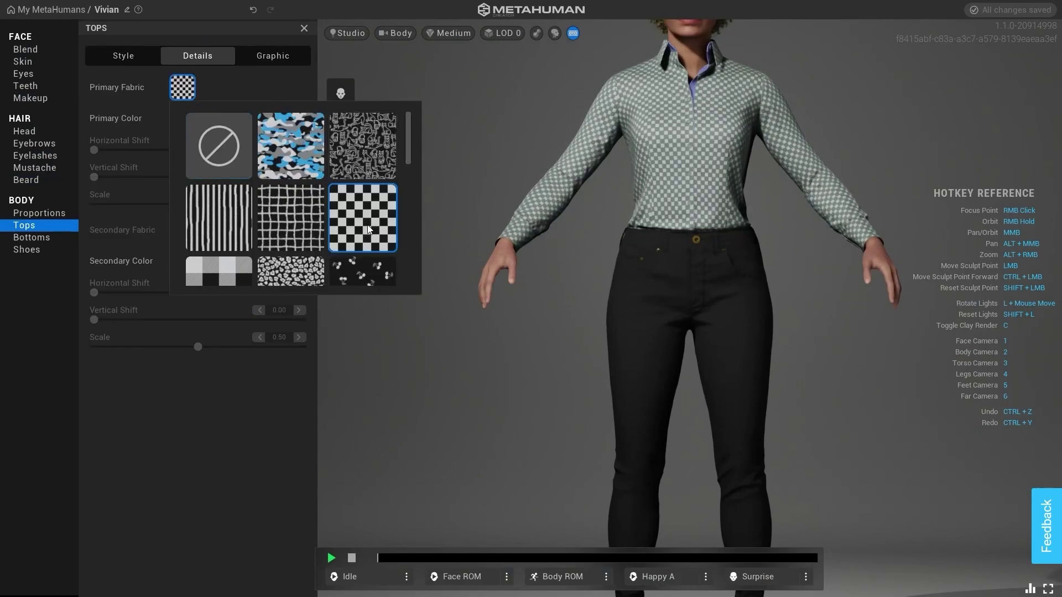
left_click(304, 224)
left_click(297, 134)
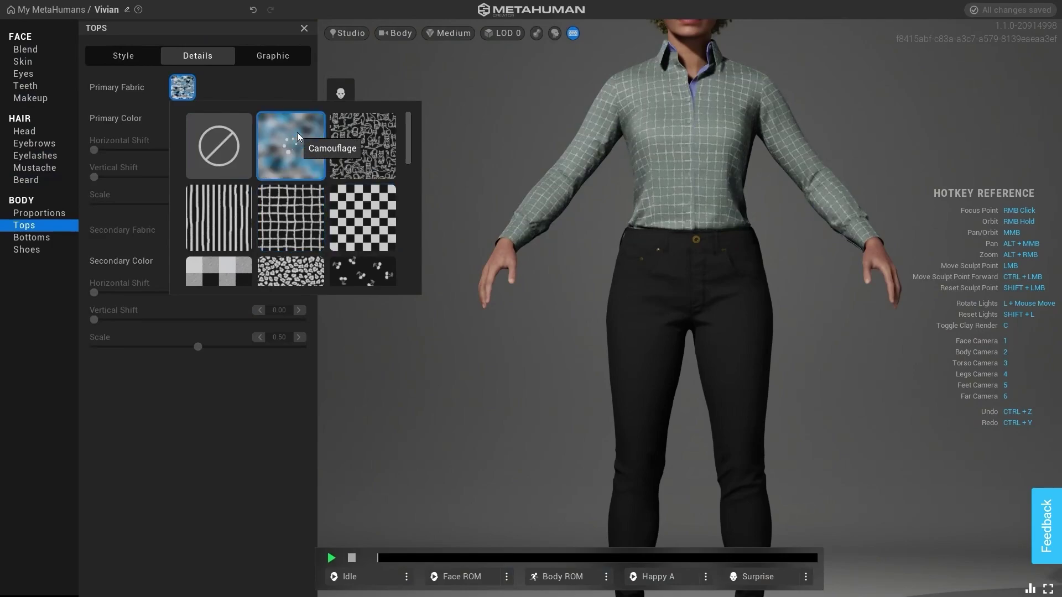
scroll(303, 222, "down", 2)
scroll(312, 215, "down", 8)
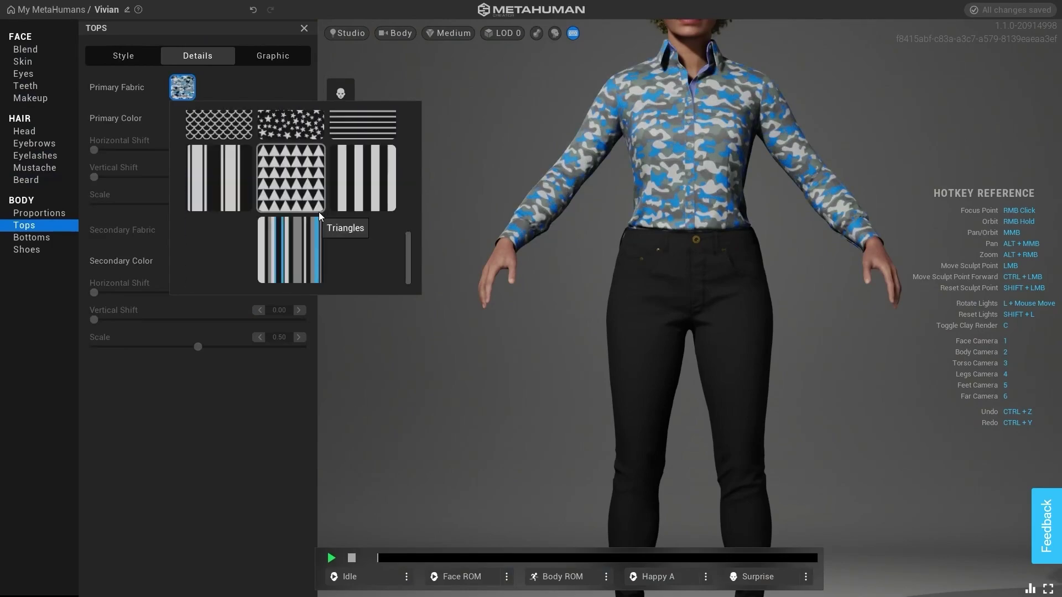
scroll(338, 213, "up", 10)
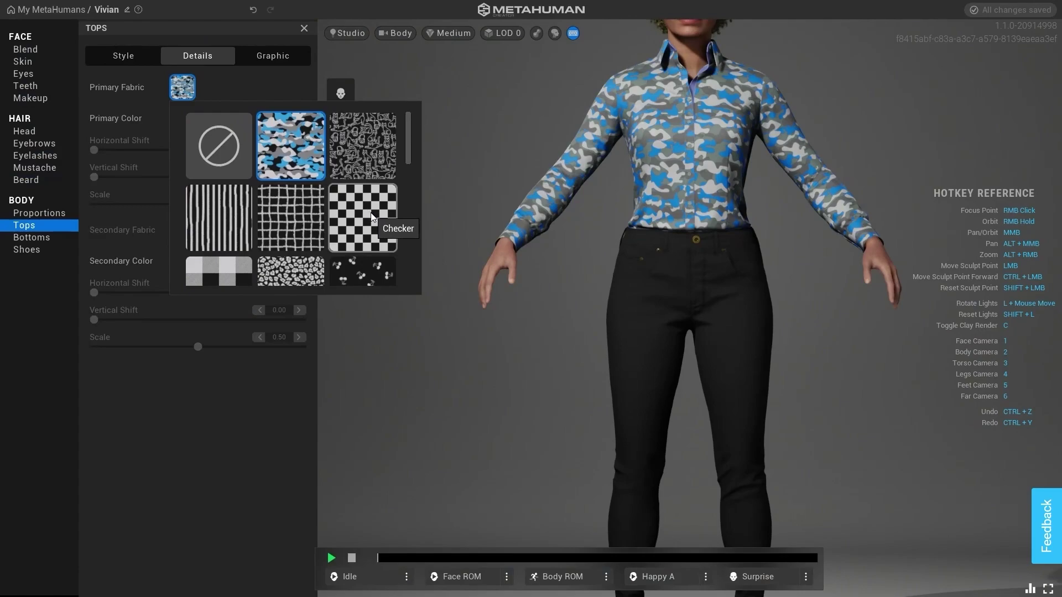
left_click(369, 216)
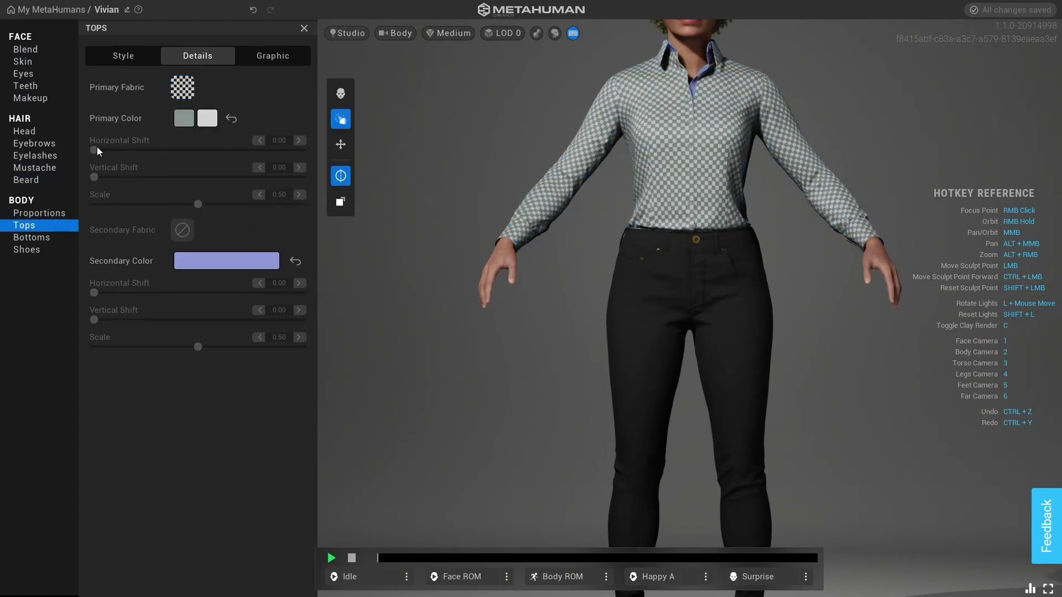
Reset the shirt's primary colours and set the first one to a custom blue, hex 0050BB
left_click(232, 119)
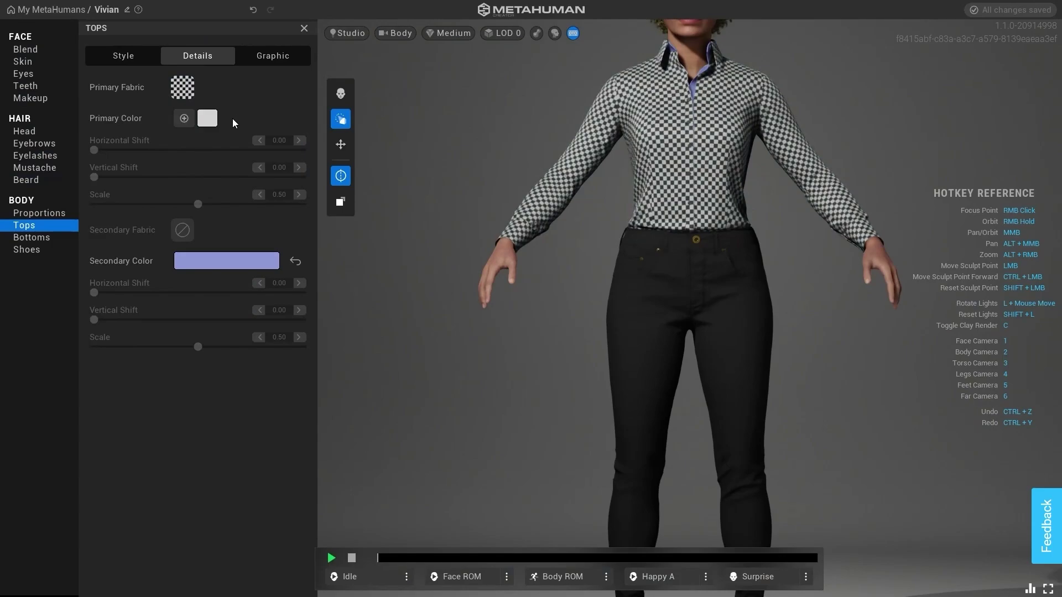
left_click(186, 120)
left_click_drag(264, 194, 298, 218)
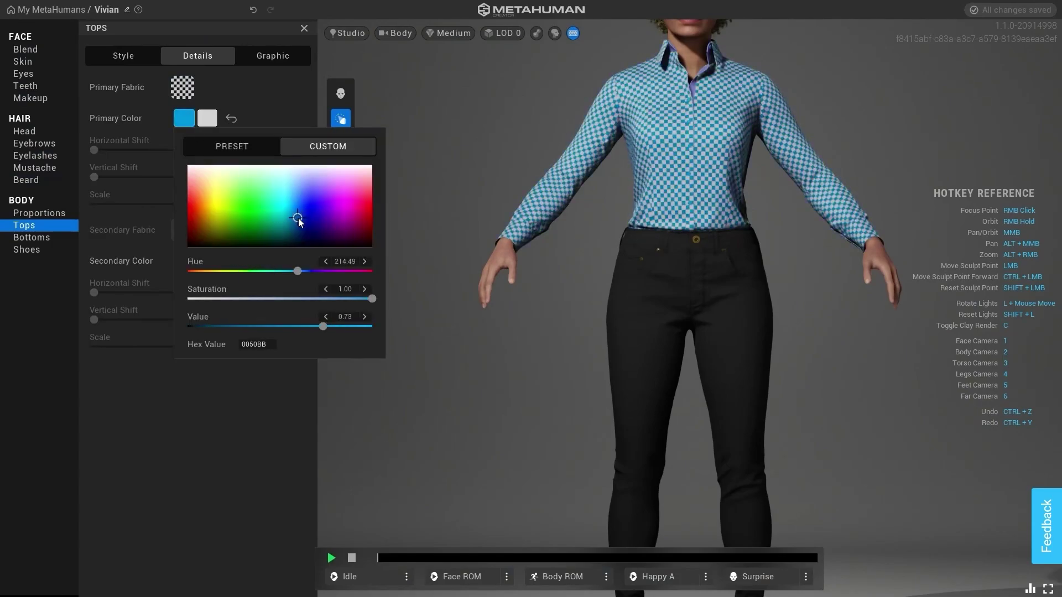
left_click(224, 431)
Change the shirt's primary fabric from Checker to the line-drawn doodle pattern and glance at the graphic options
left_click(182, 87)
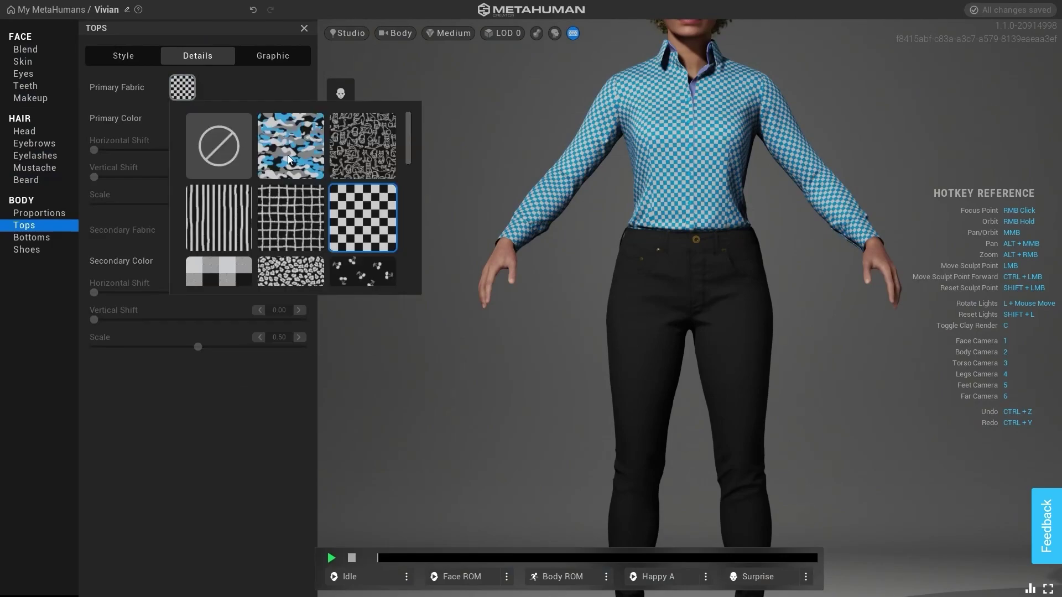
left_click(359, 156)
left_click(253, 78)
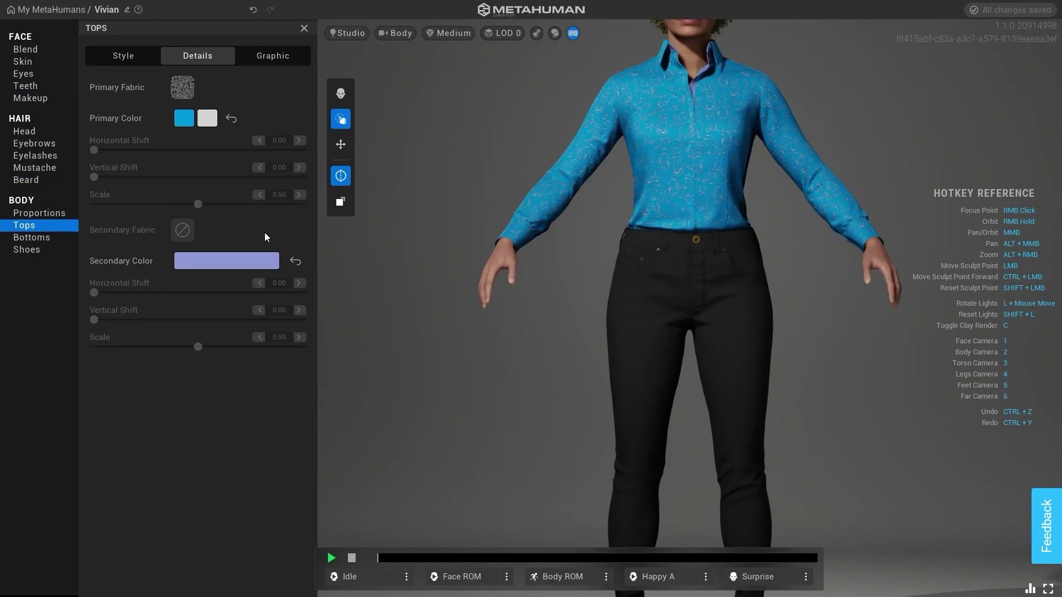
left_click(253, 63)
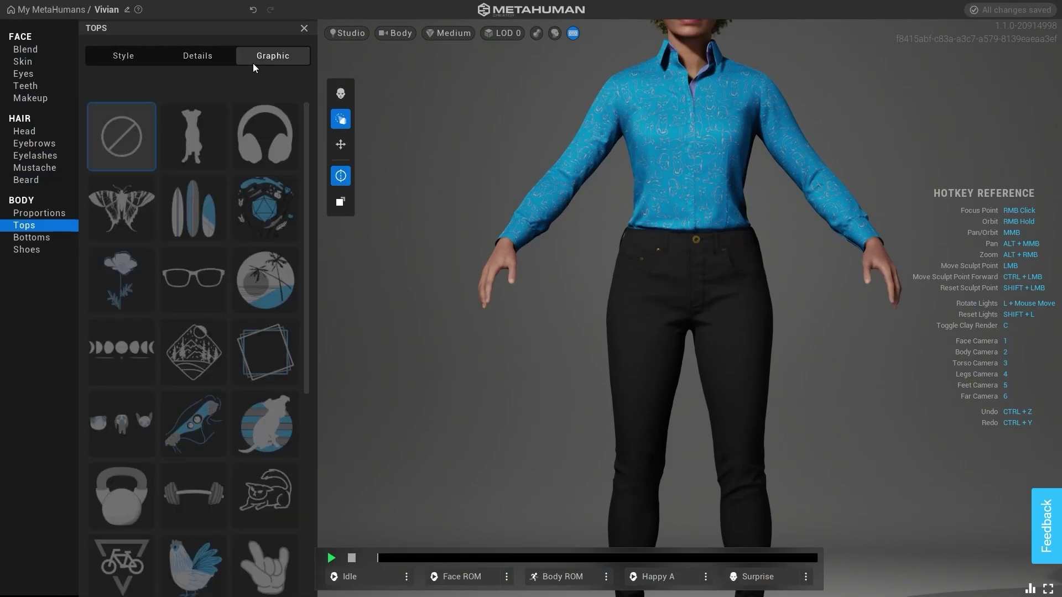
left_click(210, 57)
Dress the character in the hoodie, preview the Triangles and multicoloured stripe fabrics on it, and set its primary fabric to None
left_click(123, 61)
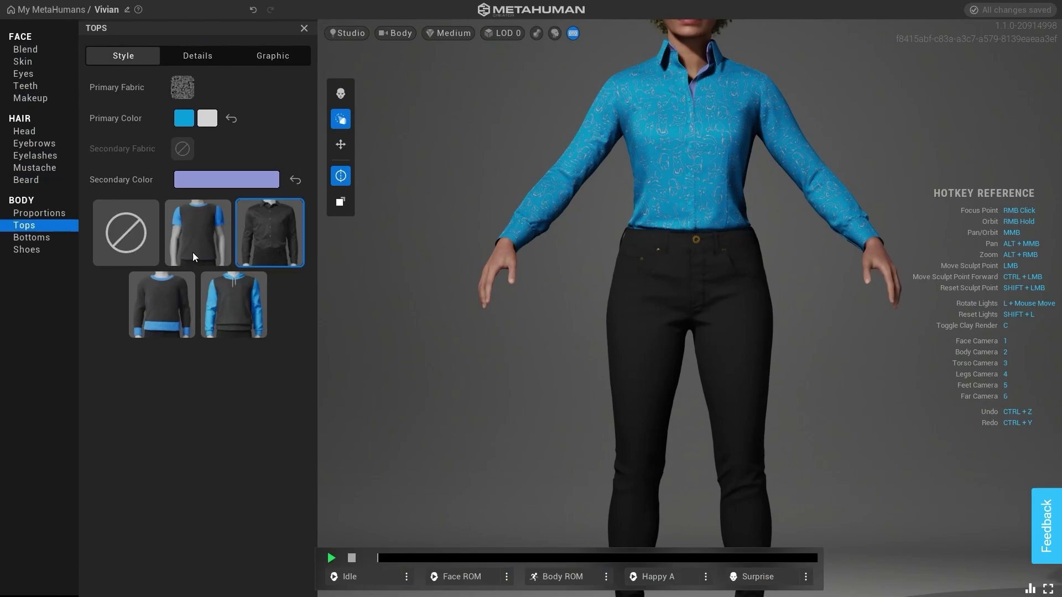
left_click(238, 292)
left_click(183, 87)
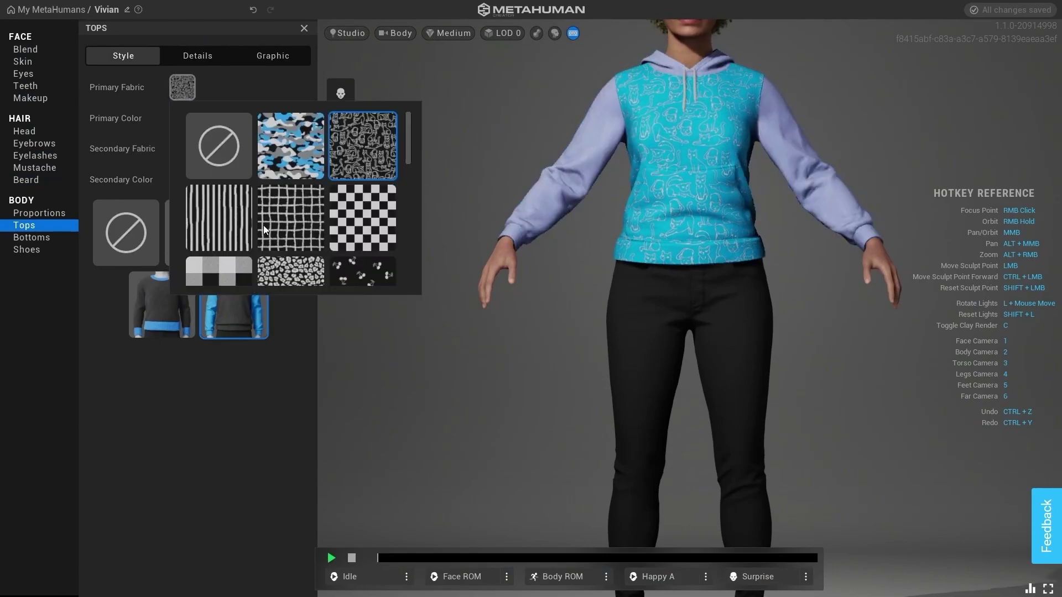
scroll(293, 218, "down", 5)
left_click(301, 204)
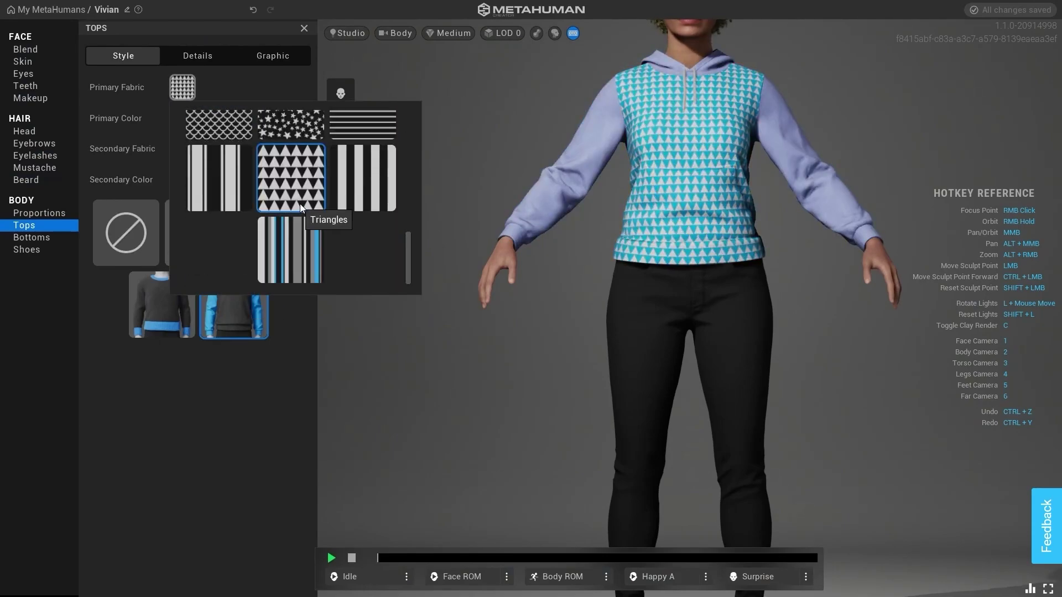
left_click(305, 251)
scroll(327, 238, "up", 5)
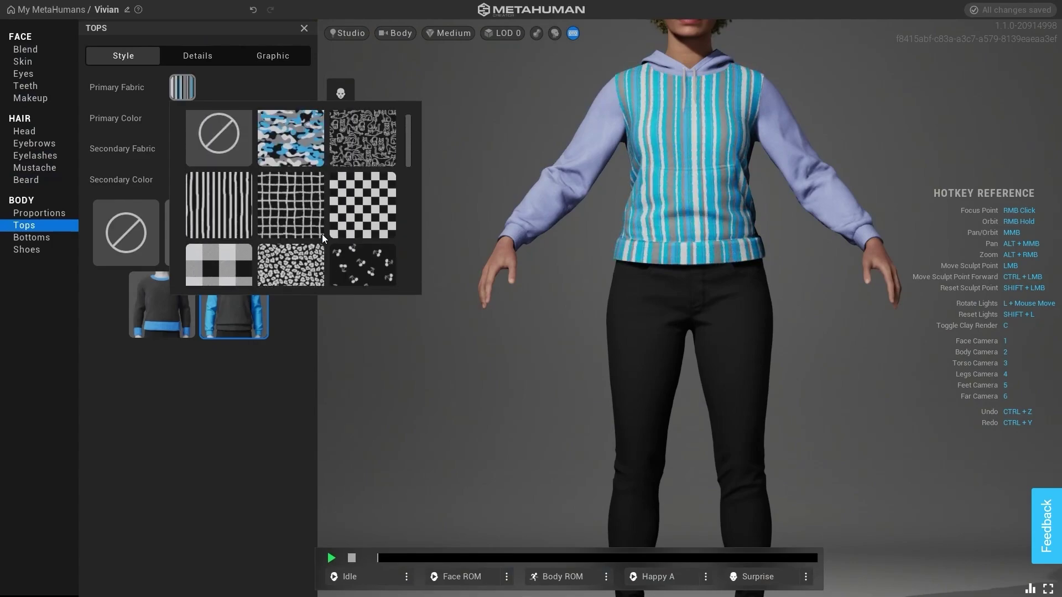
left_click(217, 151)
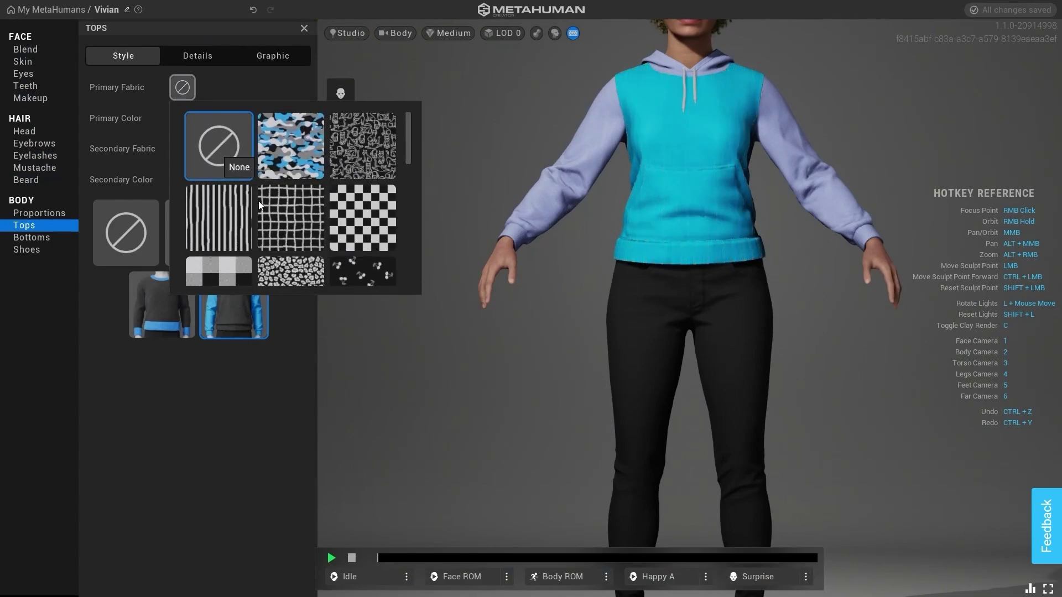
left_click(255, 369)
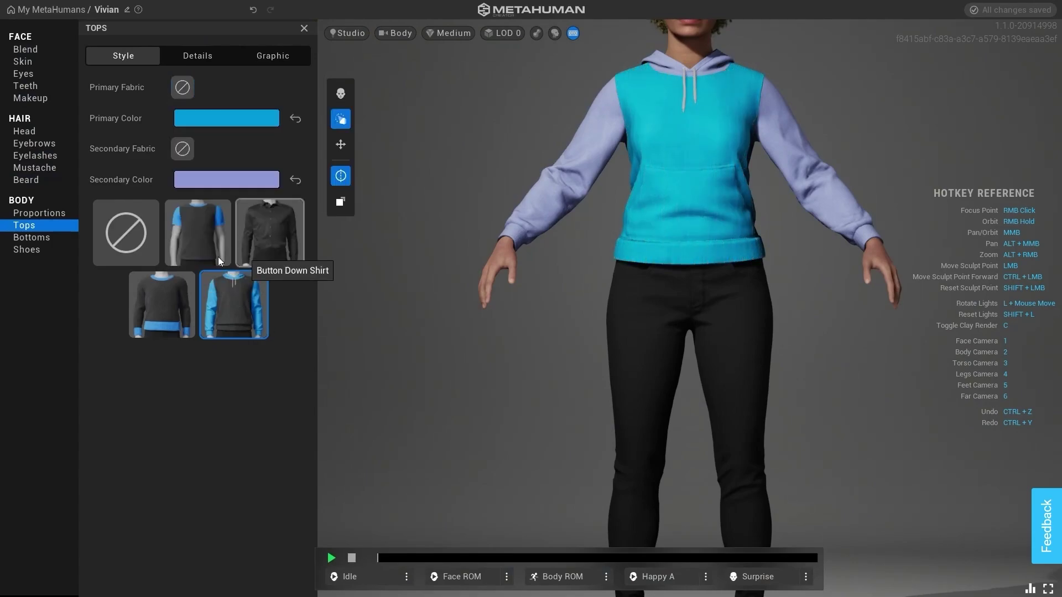
Preview the Jeans and the straight-leg trousers as bottoms and settle on the tight full-length leggings
left_click(48, 238)
left_click(137, 55)
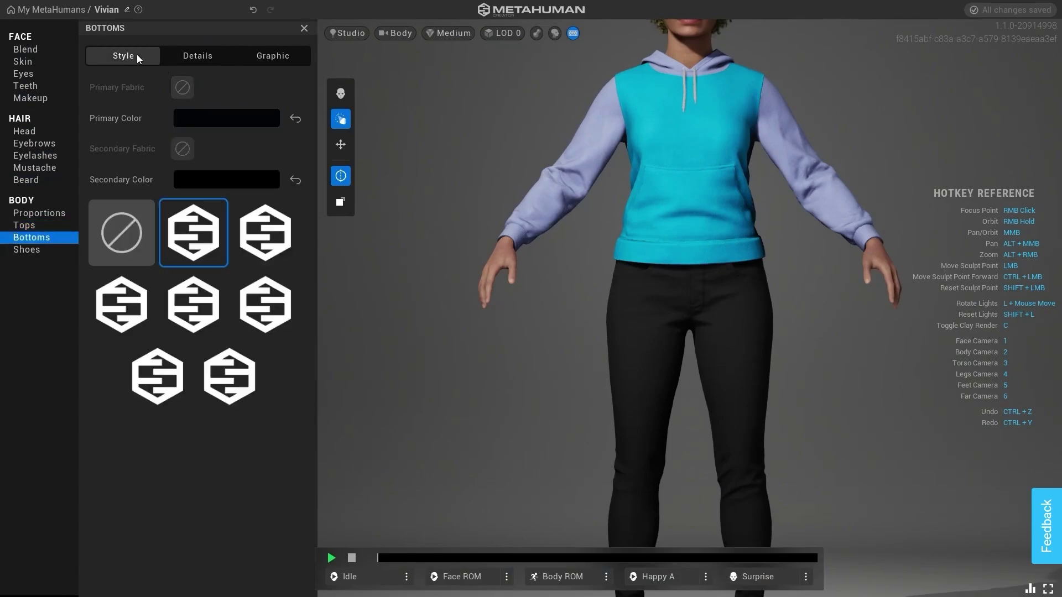
left_click(268, 235)
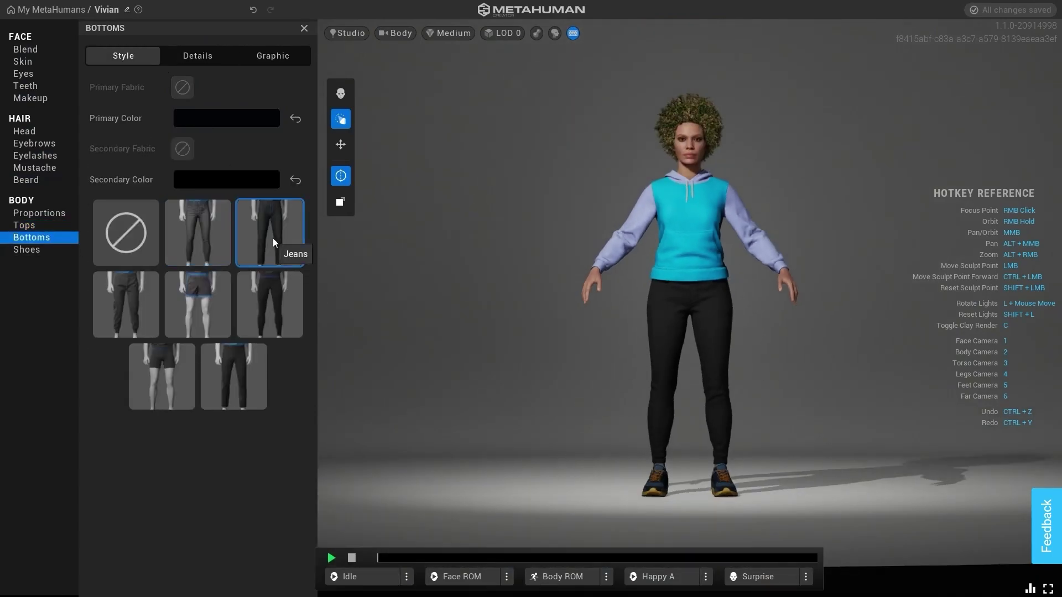
left_click(241, 374)
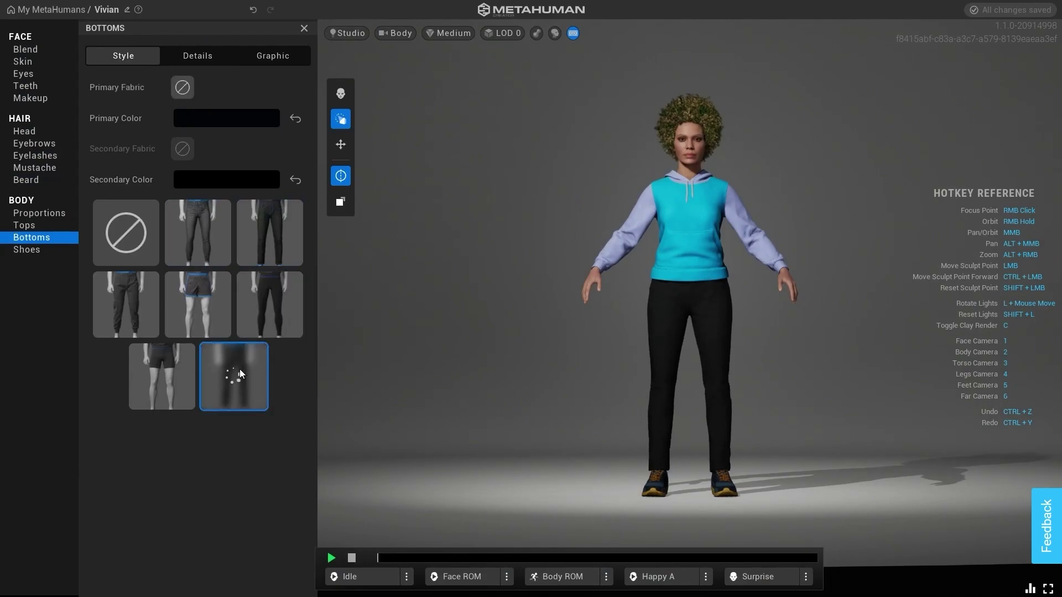
left_click(278, 314)
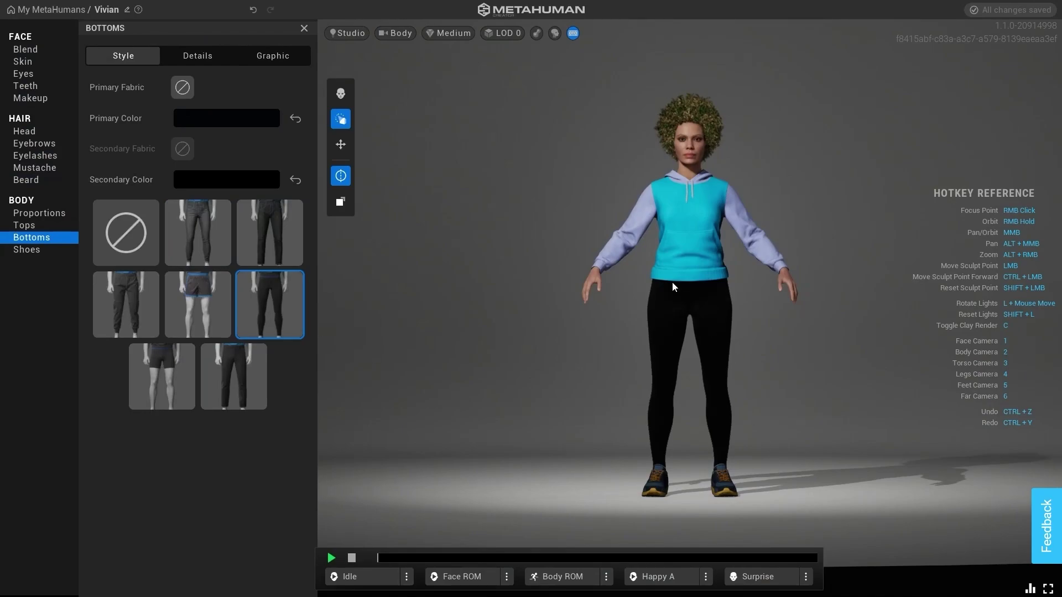
Make the leggings' primary colour dark grey by raising its value to 0.15 and lowering its saturation
left_click(230, 121)
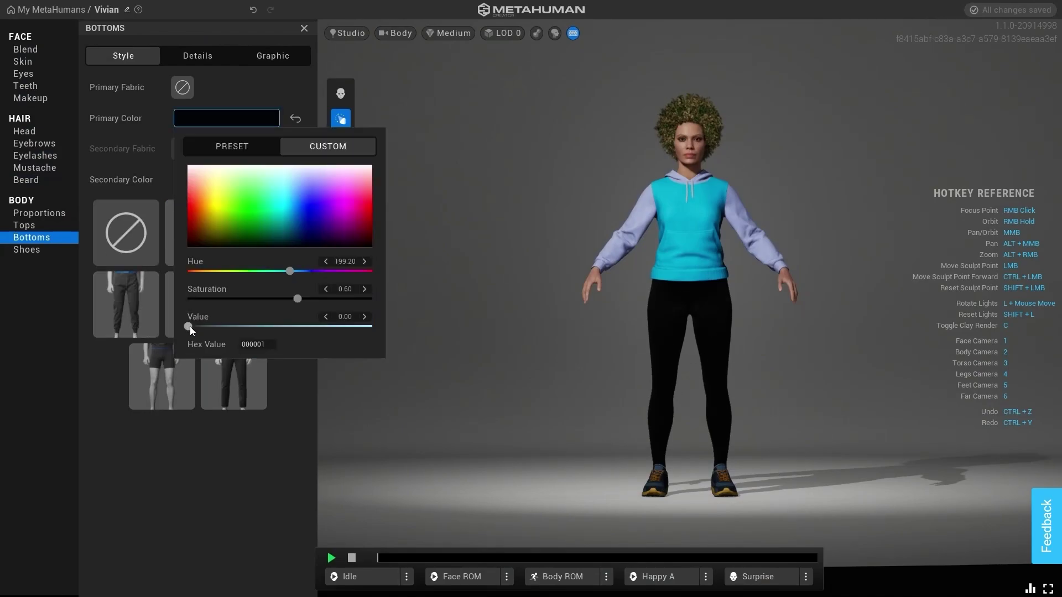
left_click_drag(190, 326, 214, 330)
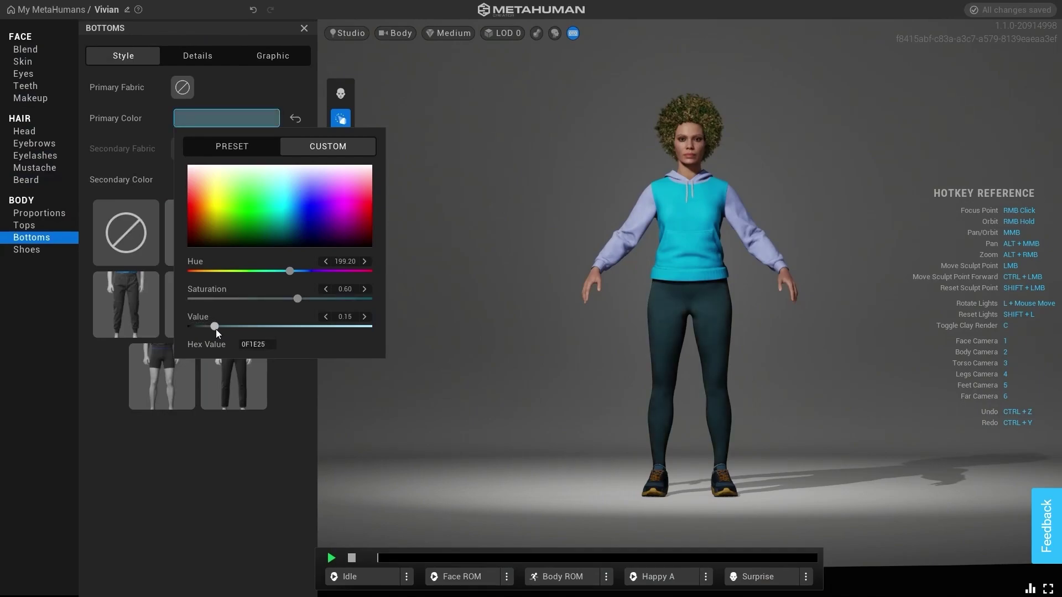
left_click_drag(298, 299, 211, 301)
left_click(253, 437)
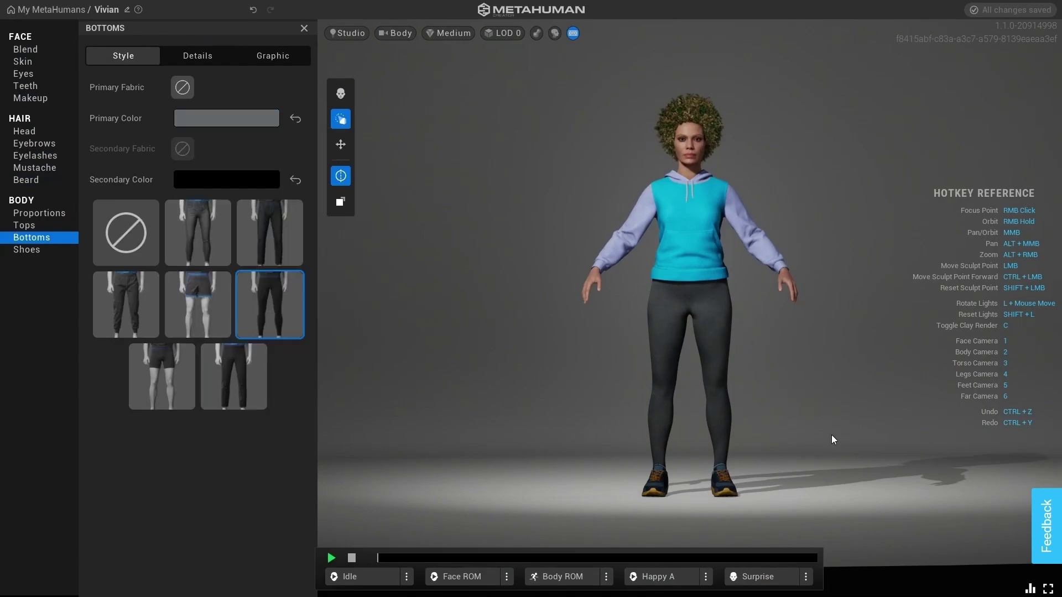
Preview the two-tone dress shoes and the Boots on the character's feet and settle on the running shoes shown in blue
right_click_drag(697, 407, 829, 410)
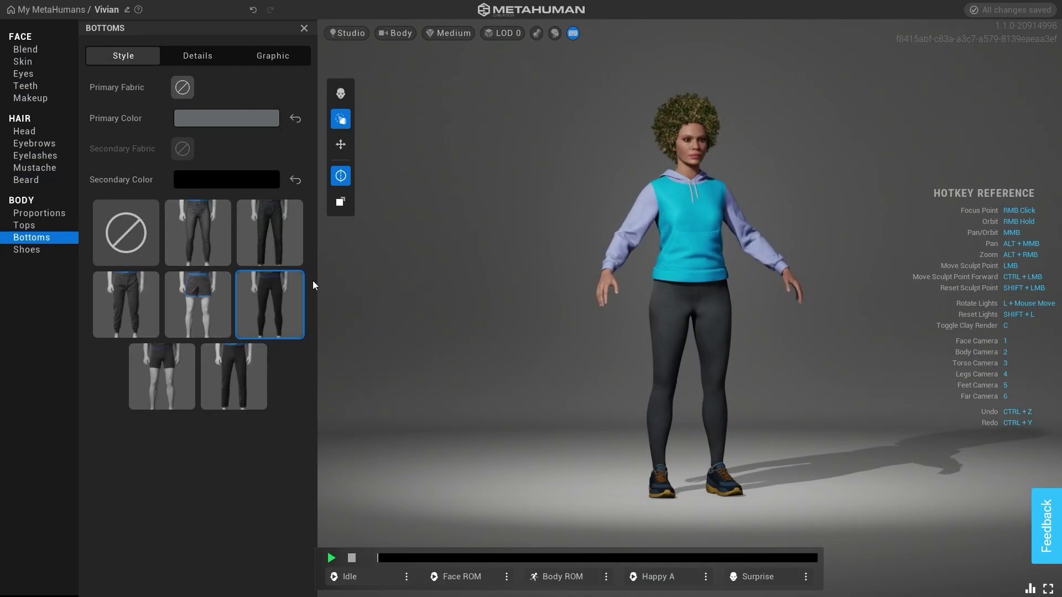
left_click(34, 250)
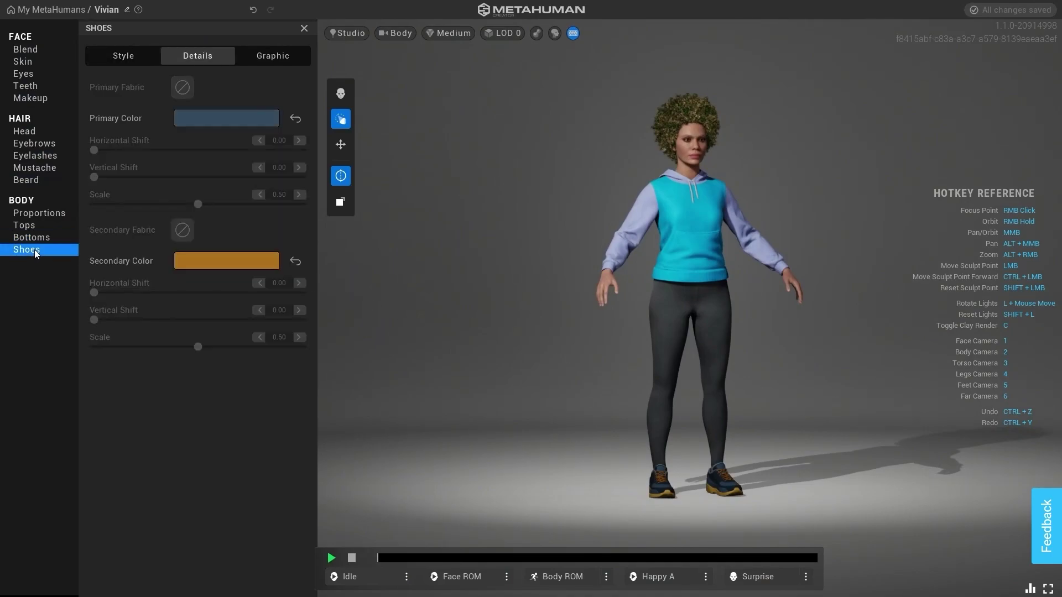
left_click(146, 58)
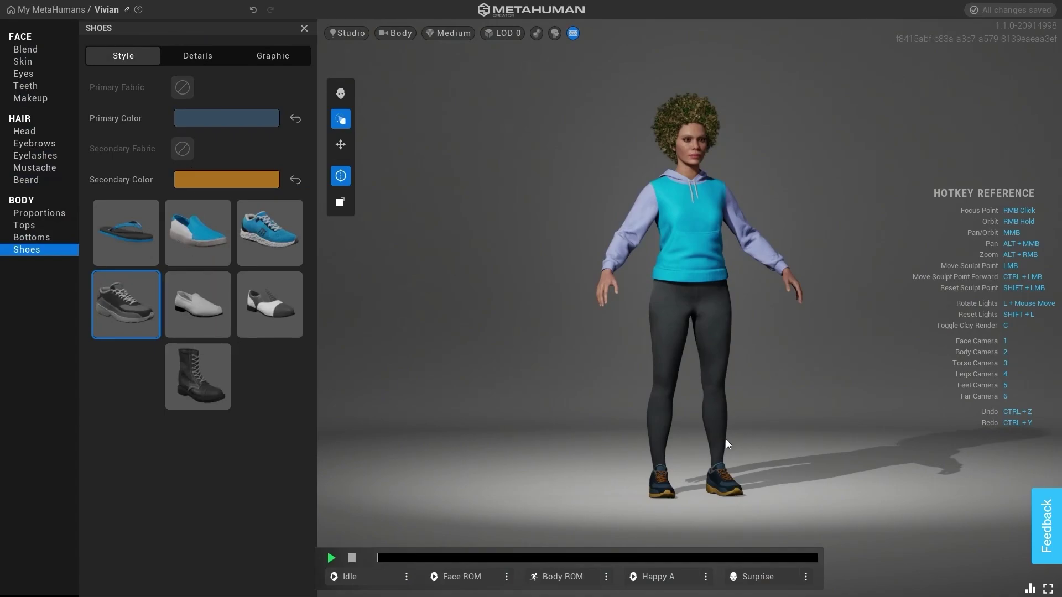
key("5")
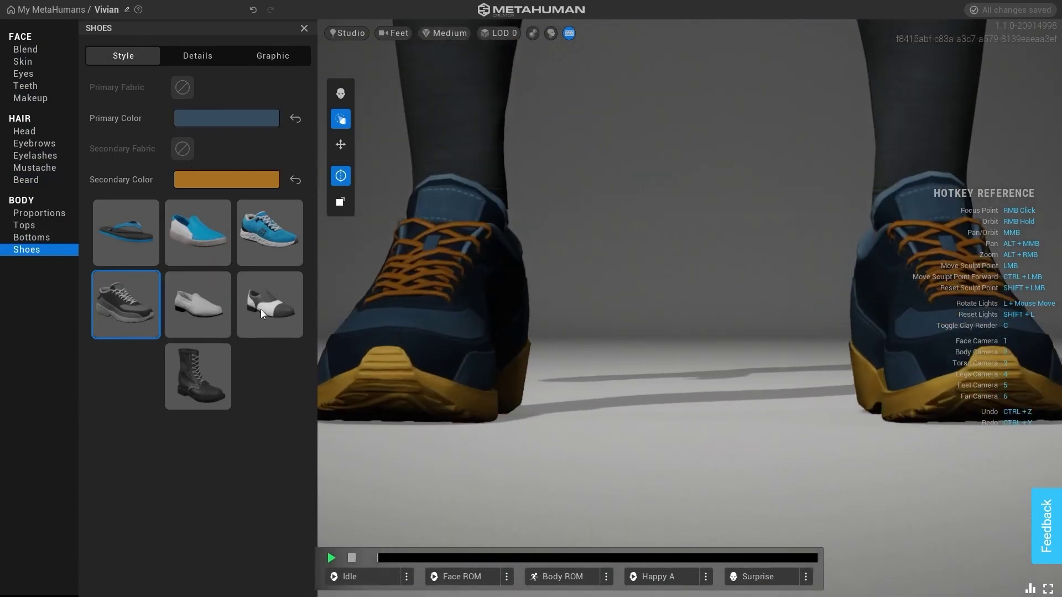
left_click(260, 305)
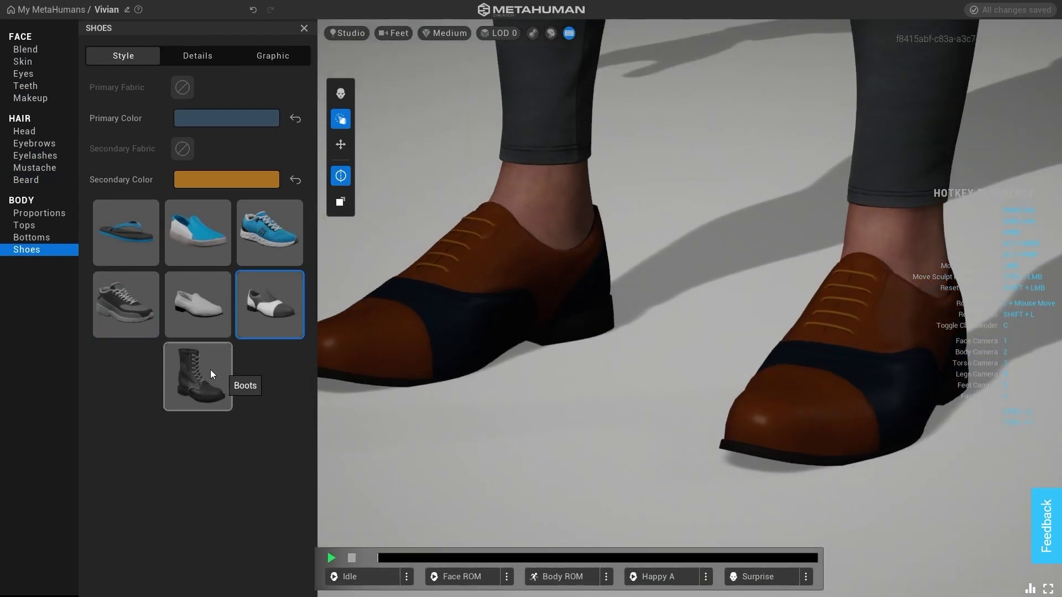
left_click(210, 372)
scroll(515, 202, "down", 3)
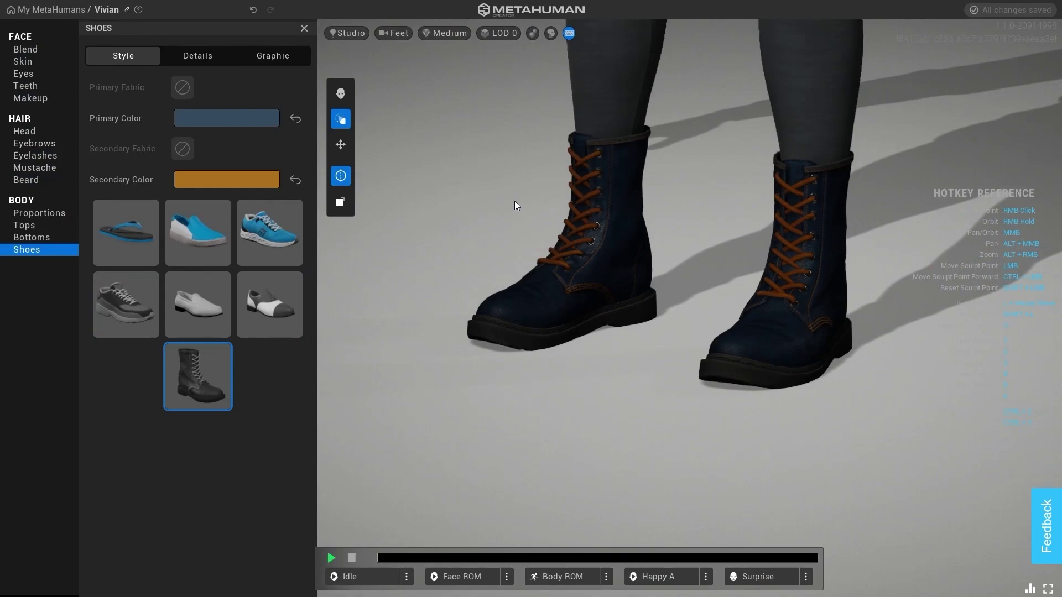
left_click(281, 237)
scroll(675, 211, "down", 4)
scroll(679, 212, "up", 1)
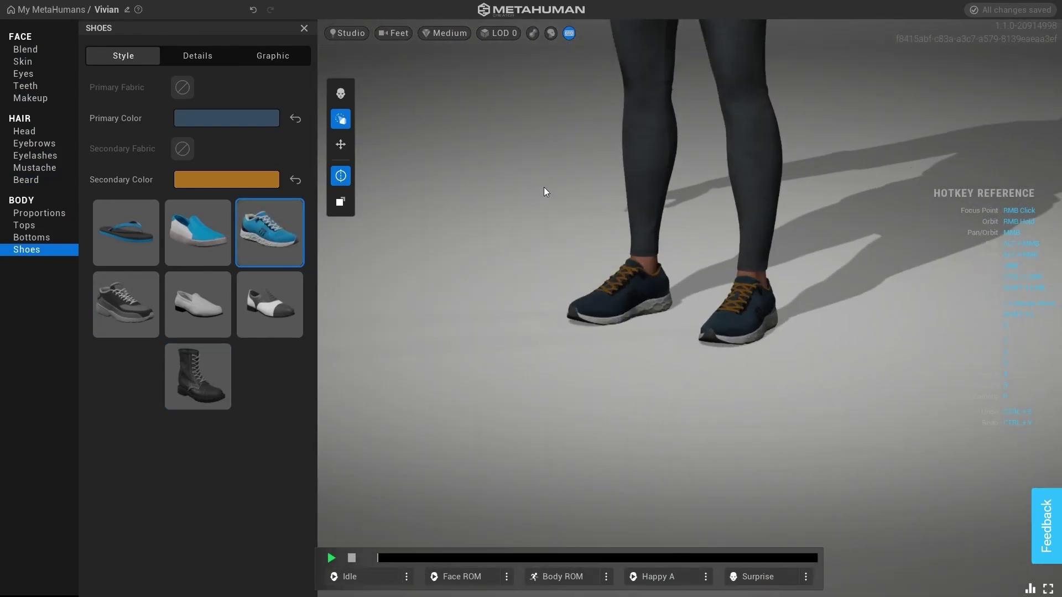
Give the running shoes a bright green custom primary colour and glance at their graphic options
left_click(204, 57)
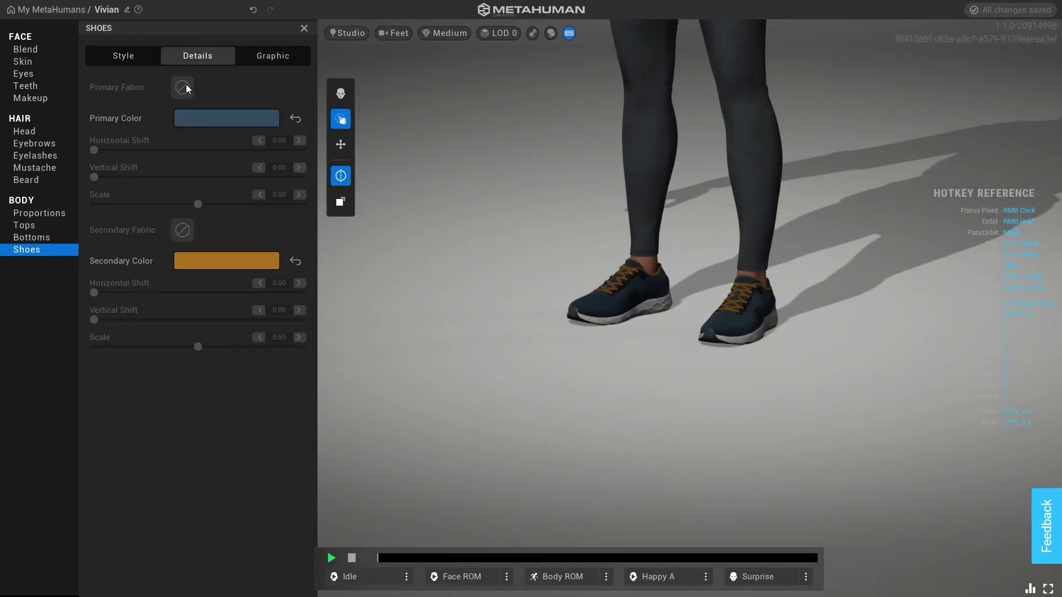
left_click(193, 125)
left_click_drag(244, 194, 255, 203)
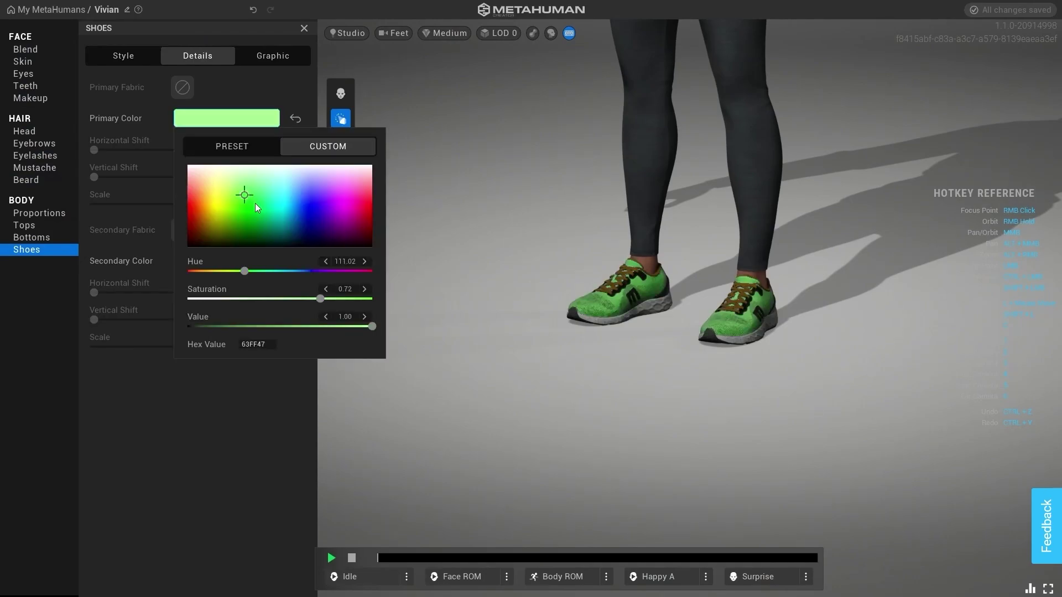
left_click(239, 462)
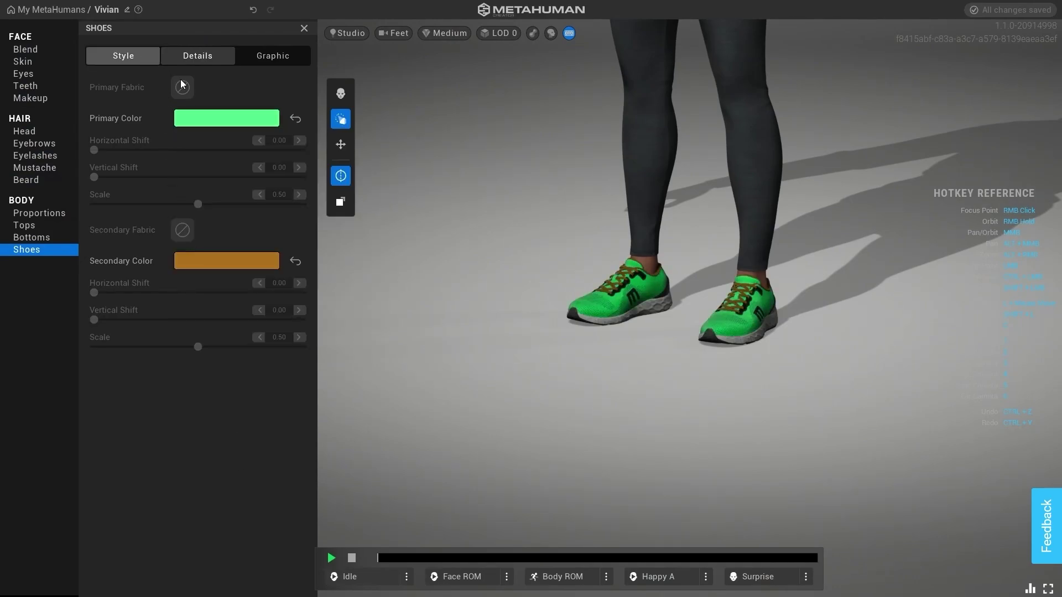
left_click(275, 54)
left_click(138, 55)
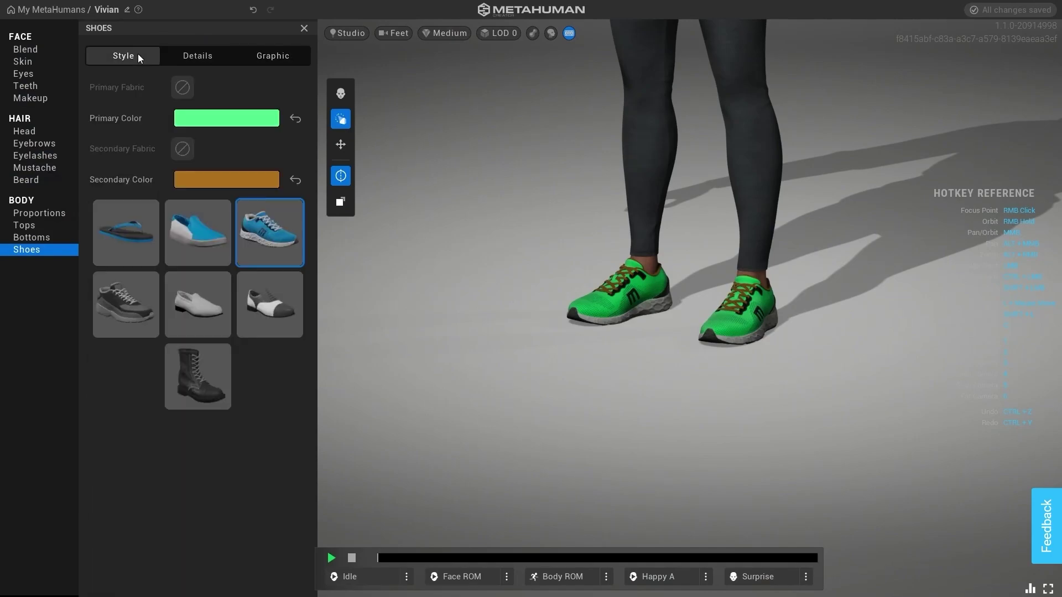
Rename the MetaHuman character as Tutorial_human
key("1")
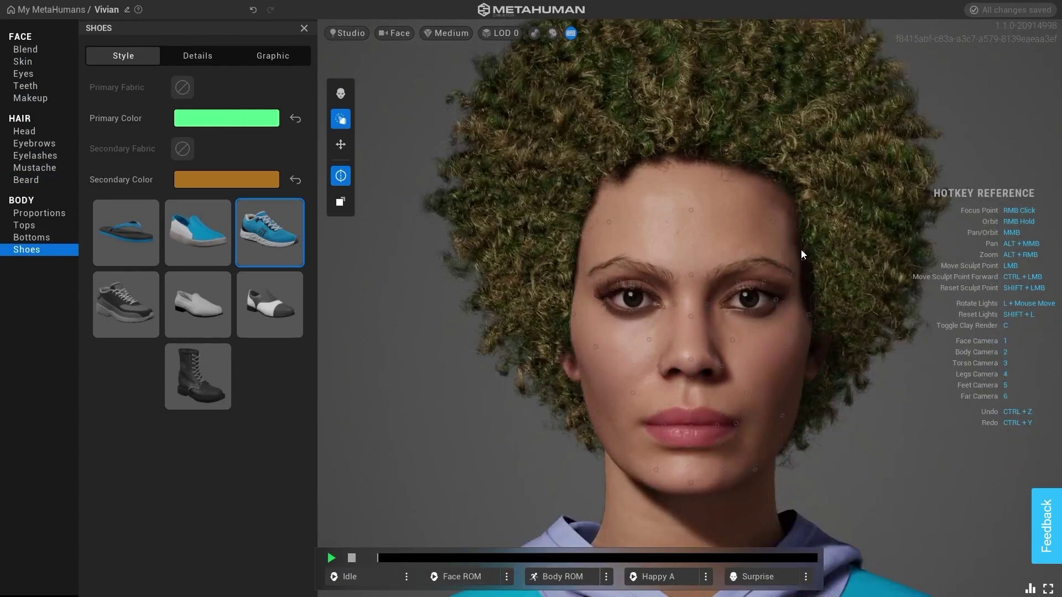
scroll(801, 250, "down", 5)
key("5")
key("6")
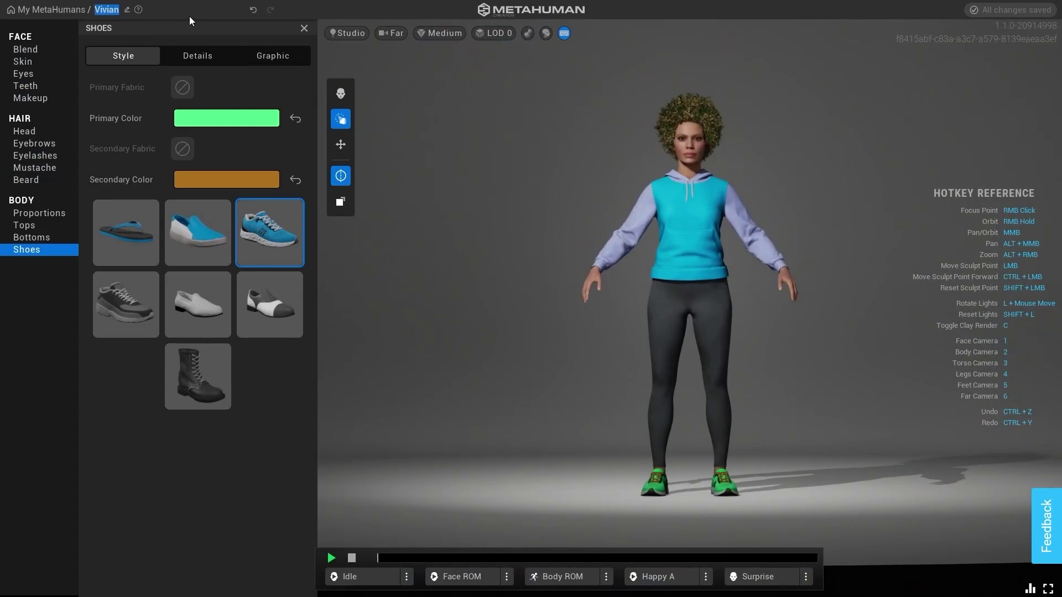
type("Tutorial_met")
key("BackSpace")
key("BackSpace")
key("BackSpace")
type("human")
right_click_drag(697, 343, 822, 349)
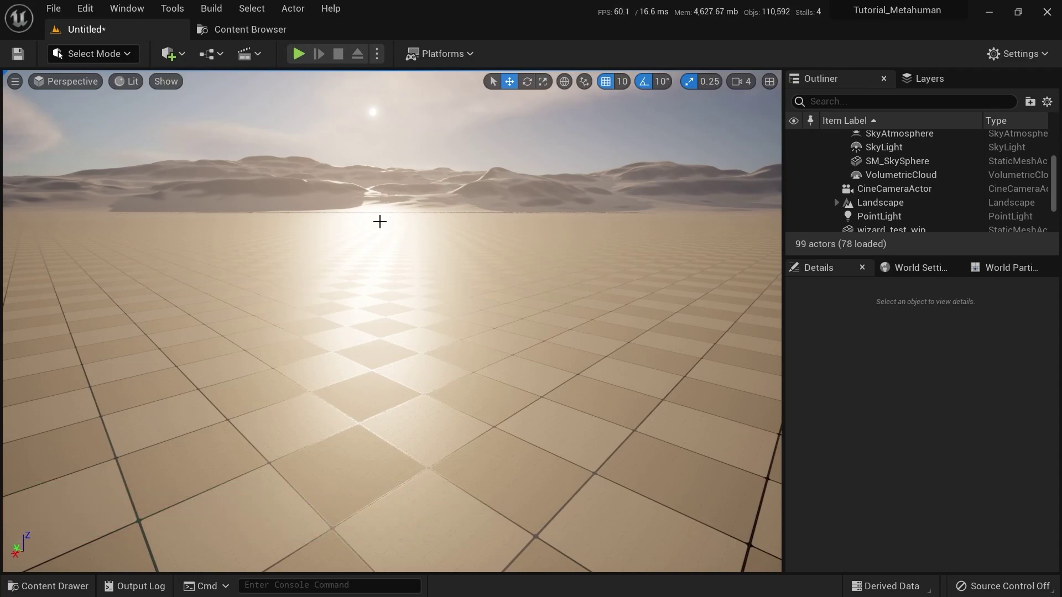
In the Unreal Engine project, open Quixel Bridge to add Quixel content and show its MetaHuman Presets
key("ctrl+space")
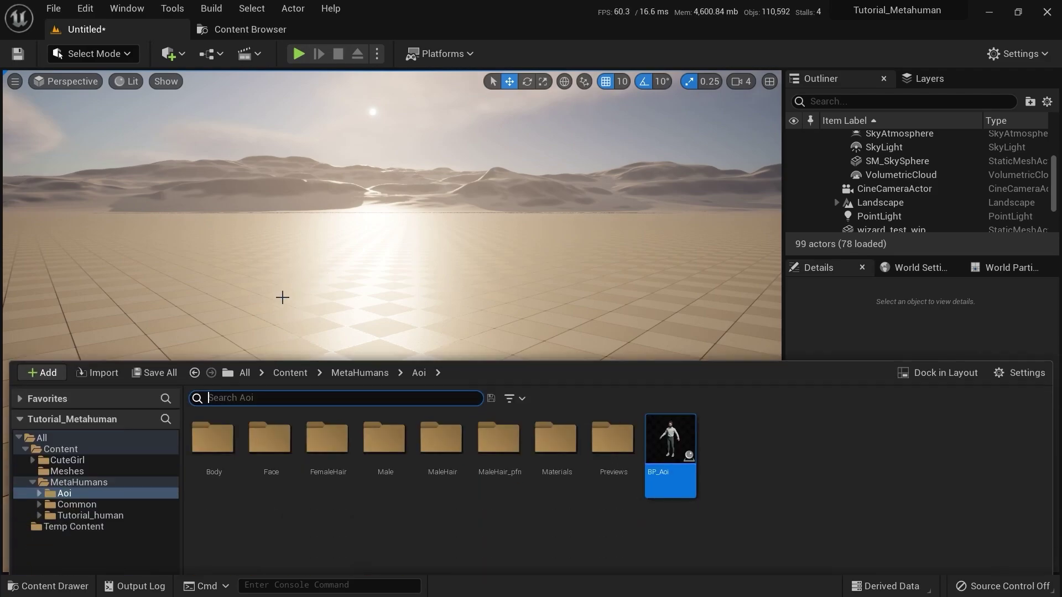
left_click(44, 345)
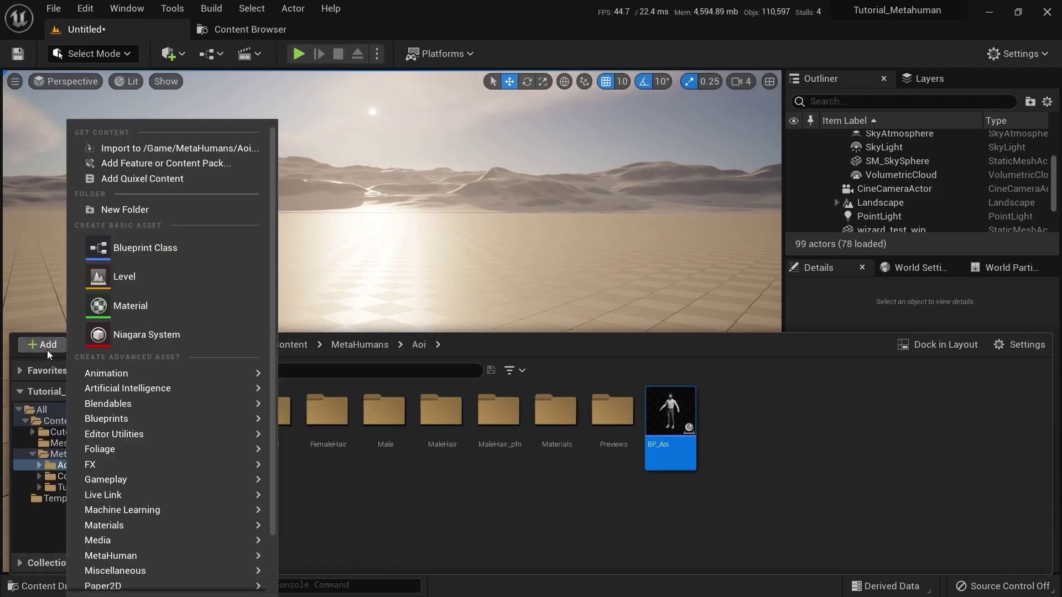
left_click(136, 180)
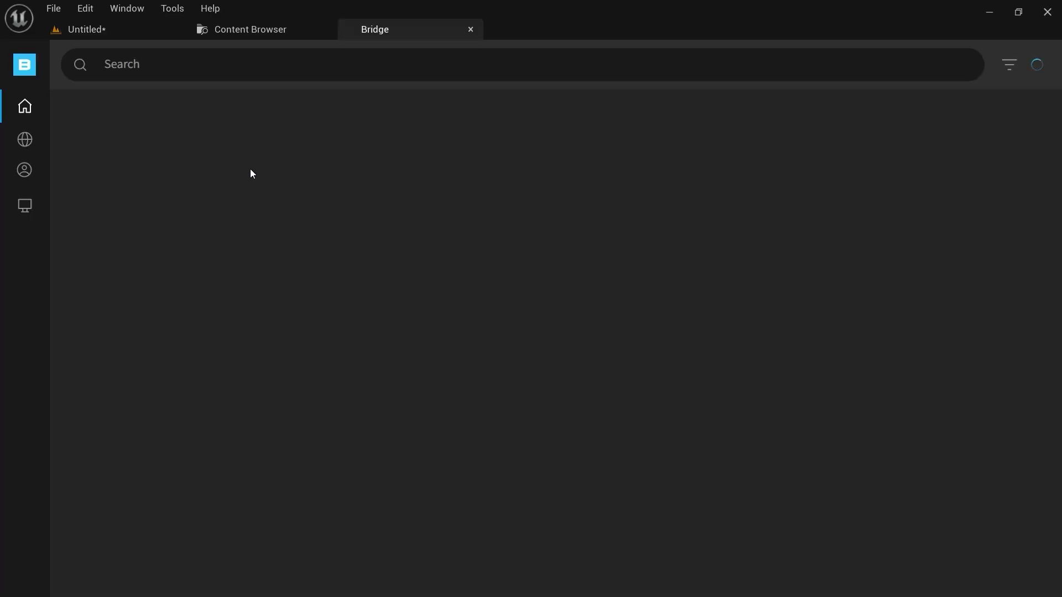
scroll(450, 284, "down", 7)
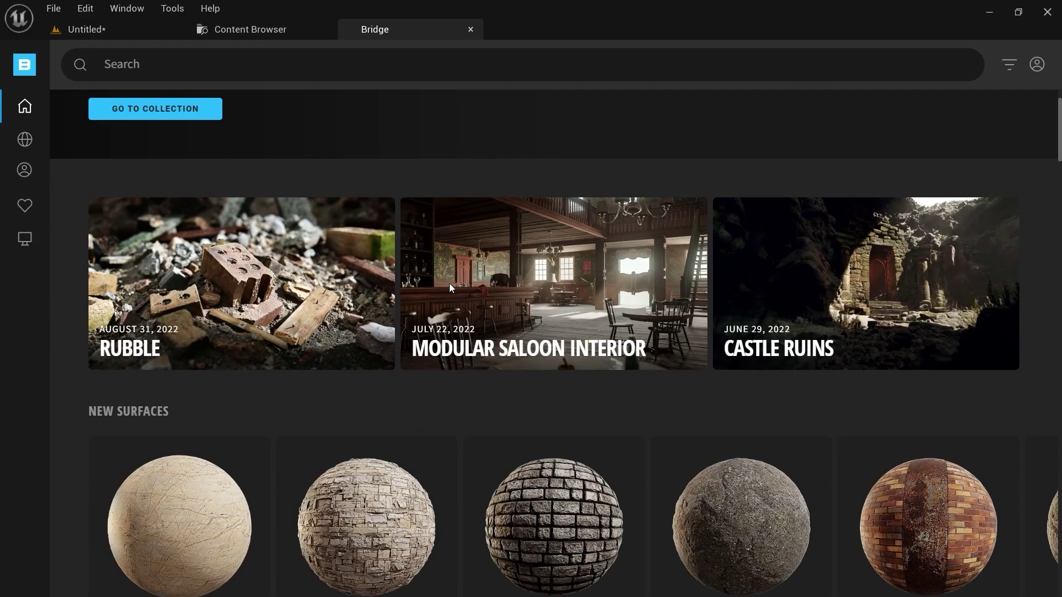
scroll(579, 346, "up", 7)
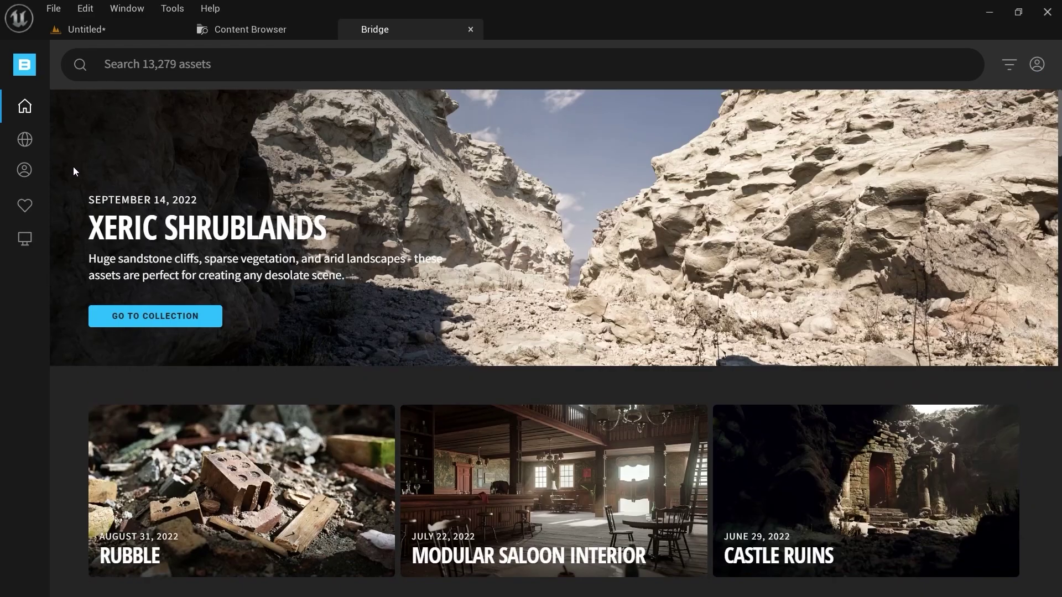
mouse_move(32, 170)
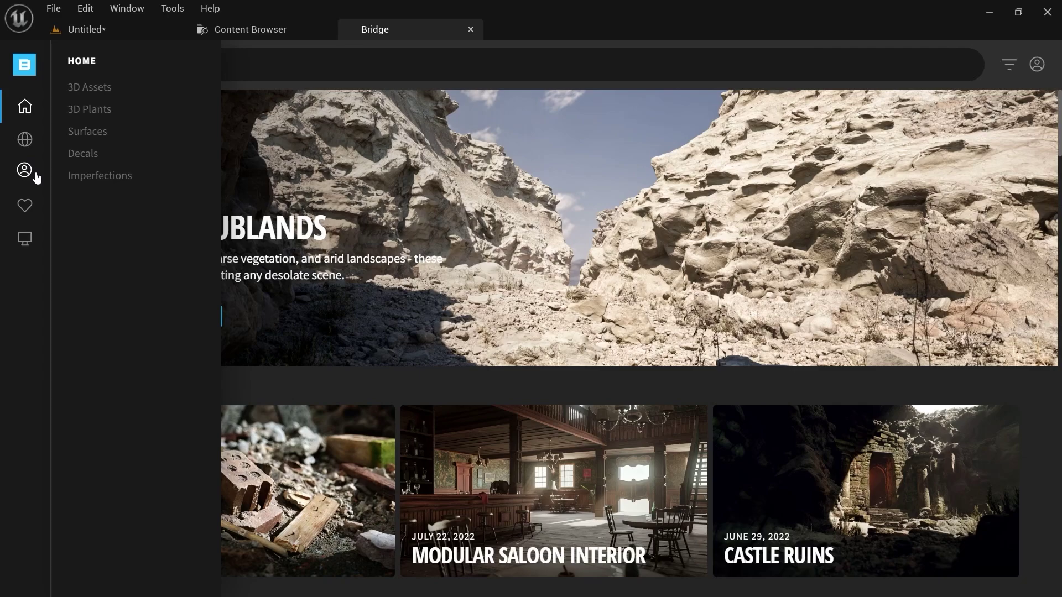
left_click(24, 171)
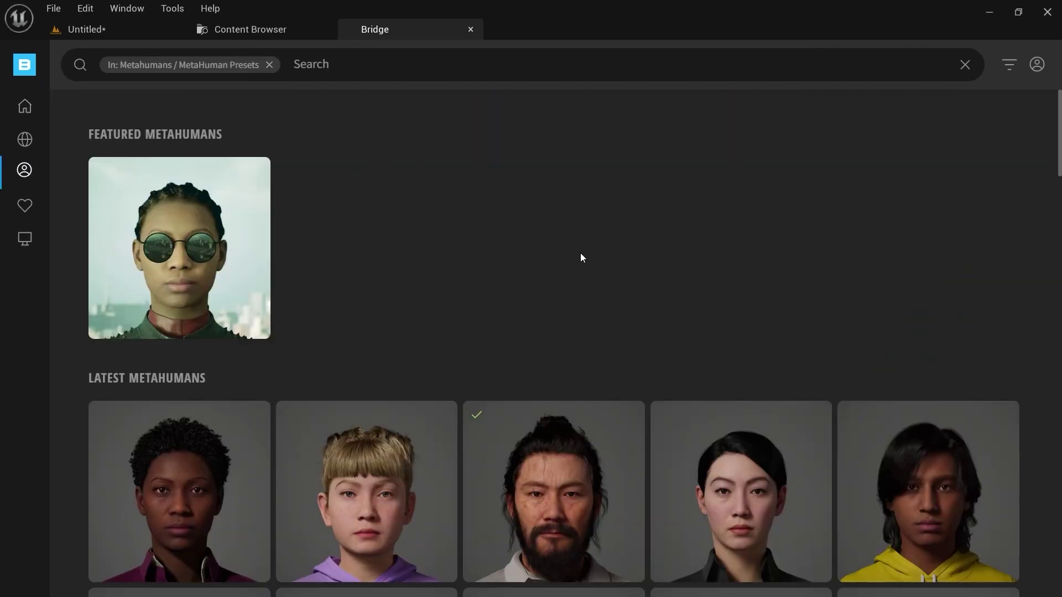
Browse the MetaHuman presets, select Aoi among the latest ones and check its available quality options
scroll(581, 257, "down", 5)
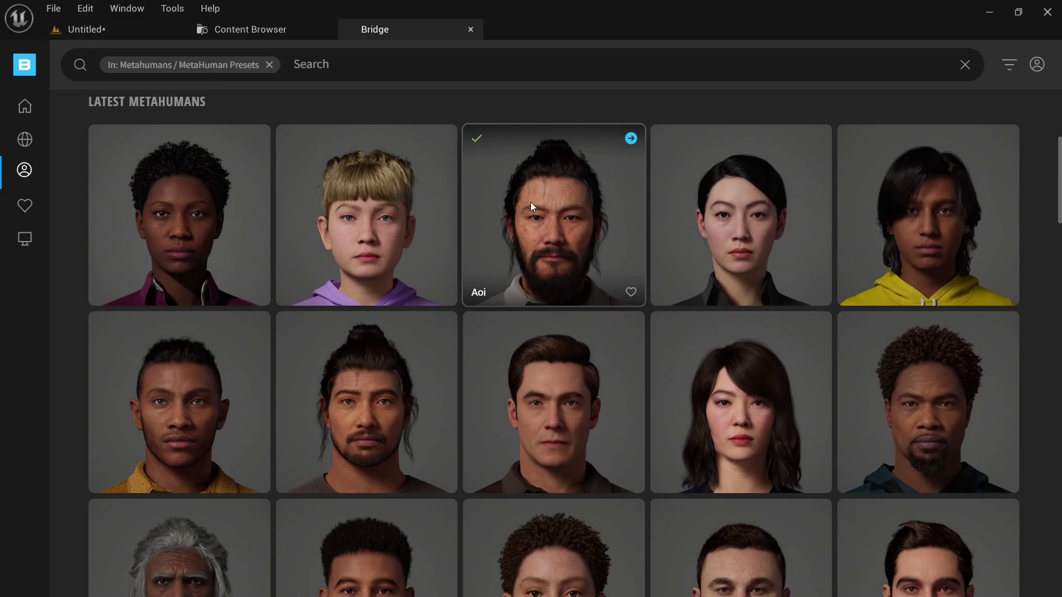
scroll(530, 201, "up", 5)
scroll(529, 201, "down", 2)
left_click(581, 317)
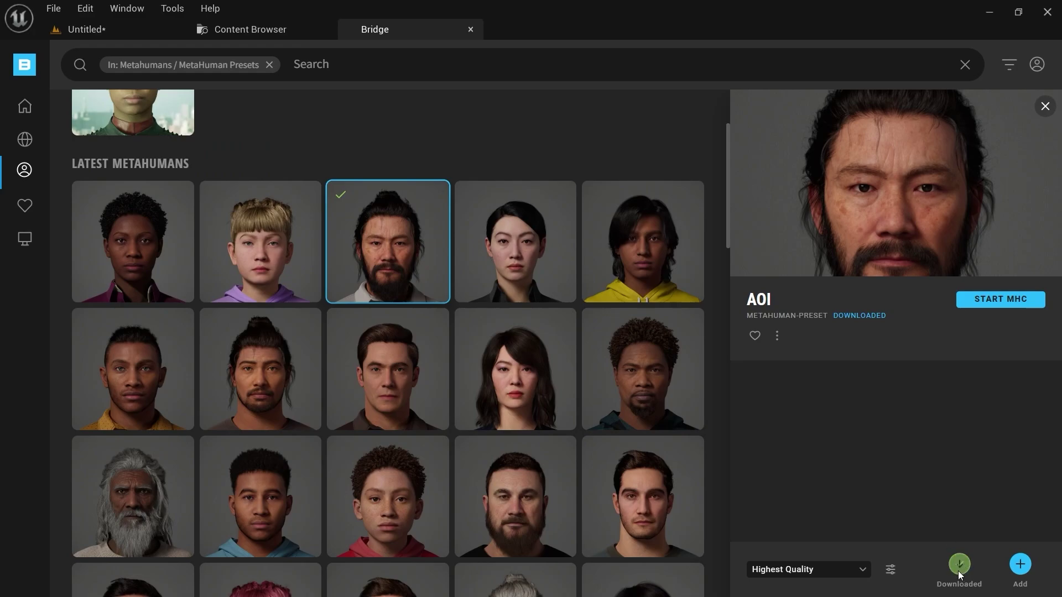
left_click(867, 573)
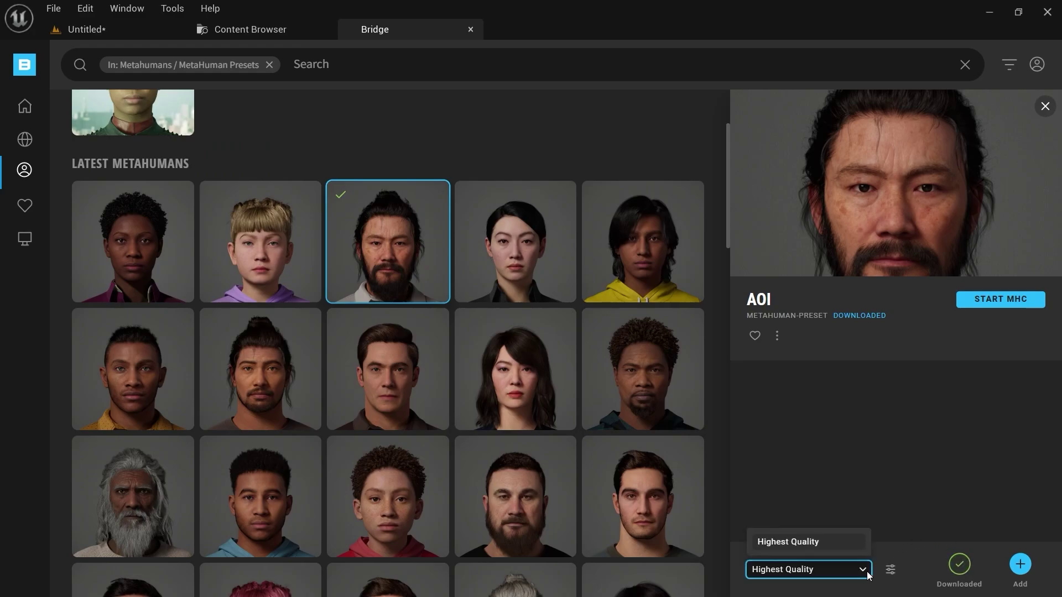
left_click(867, 572)
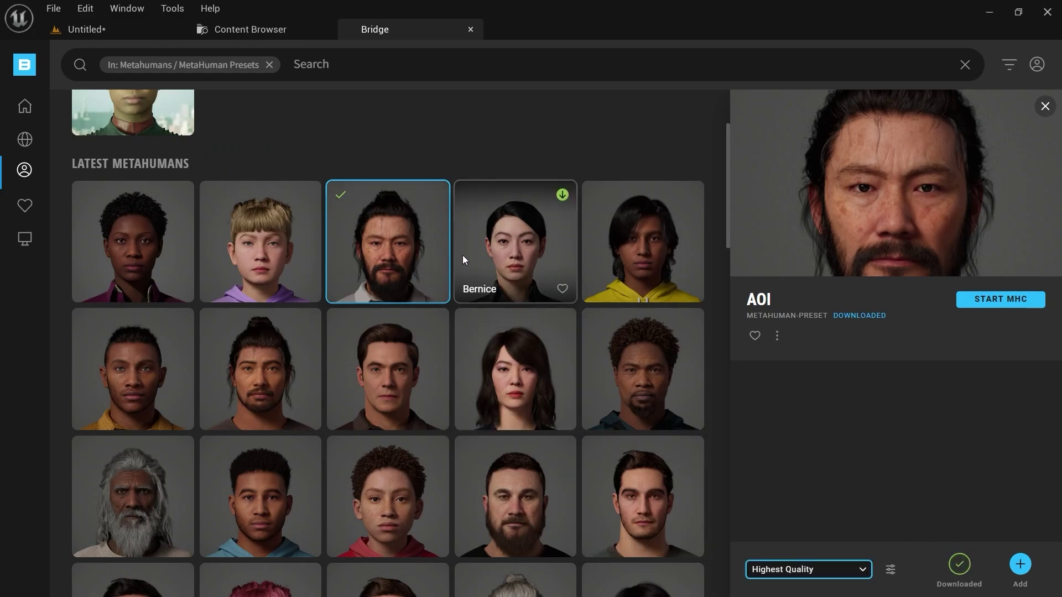
scroll(438, 254, "up", 2)
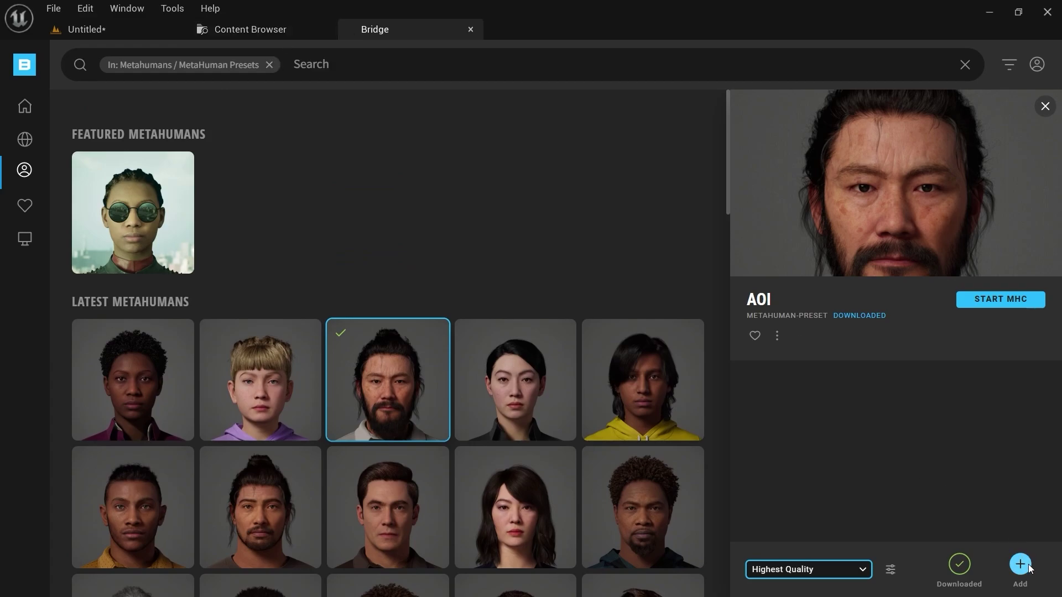
Find the Aoi folder under MetaHumans in the project content and open its BP_Aoi blueprint
left_click(254, 36)
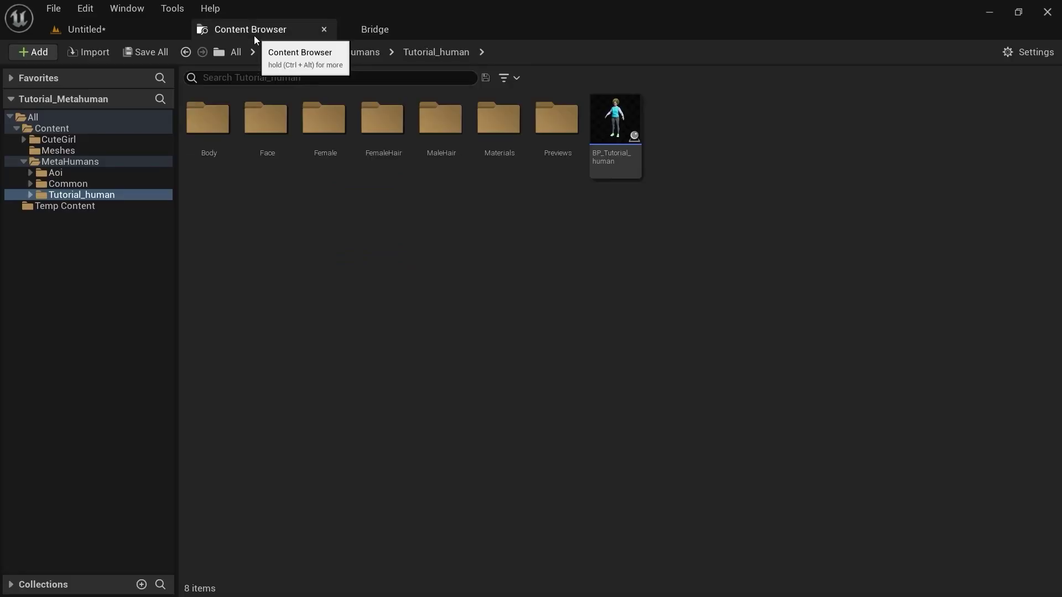
left_click(80, 164)
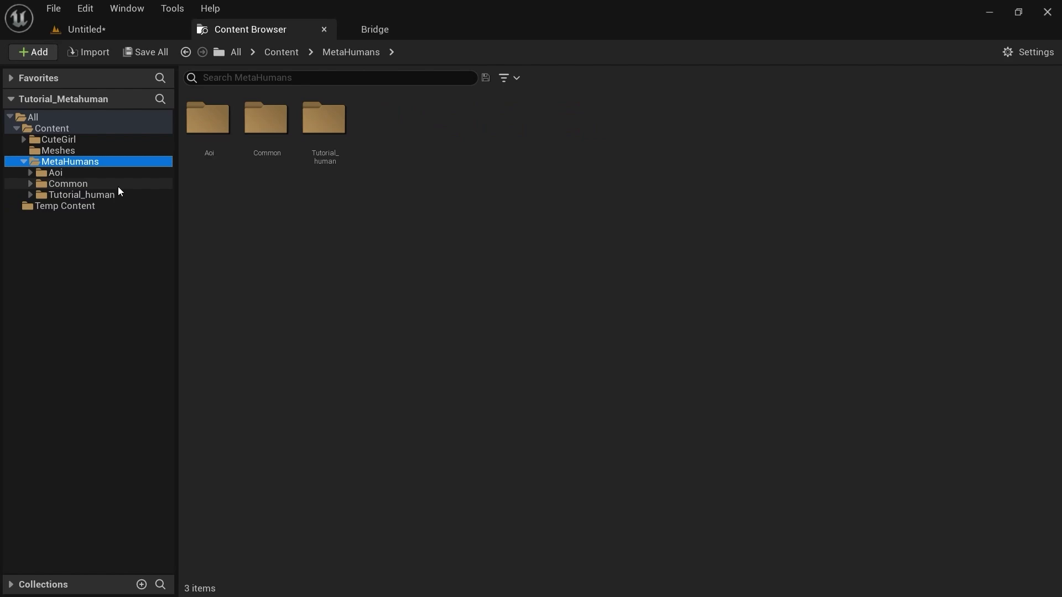
left_click(70, 173)
left_click(383, 37)
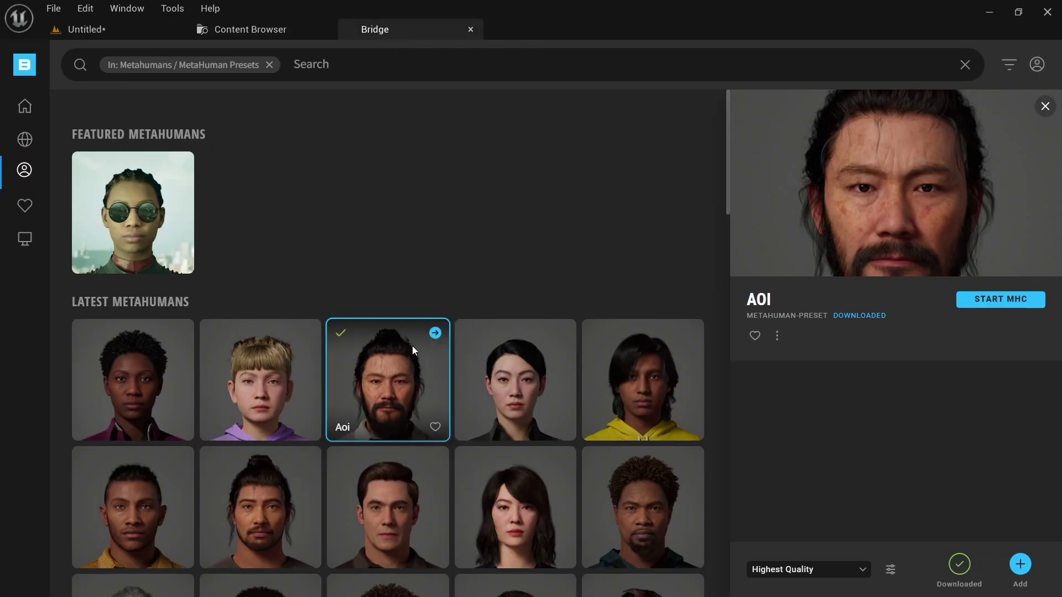
left_click(250, 29)
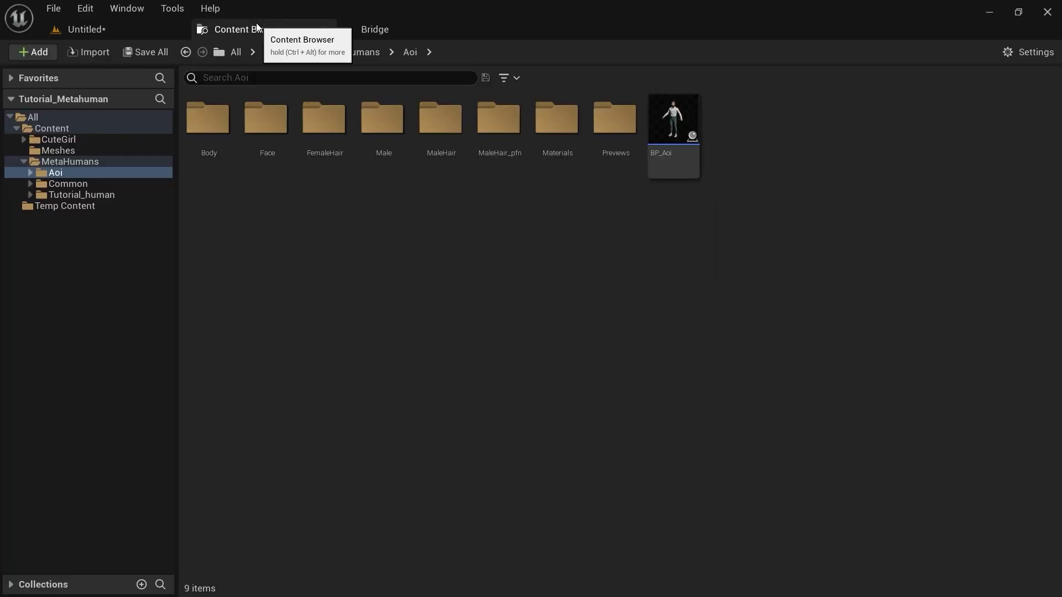
left_click(678, 125)
double_click(680, 127)
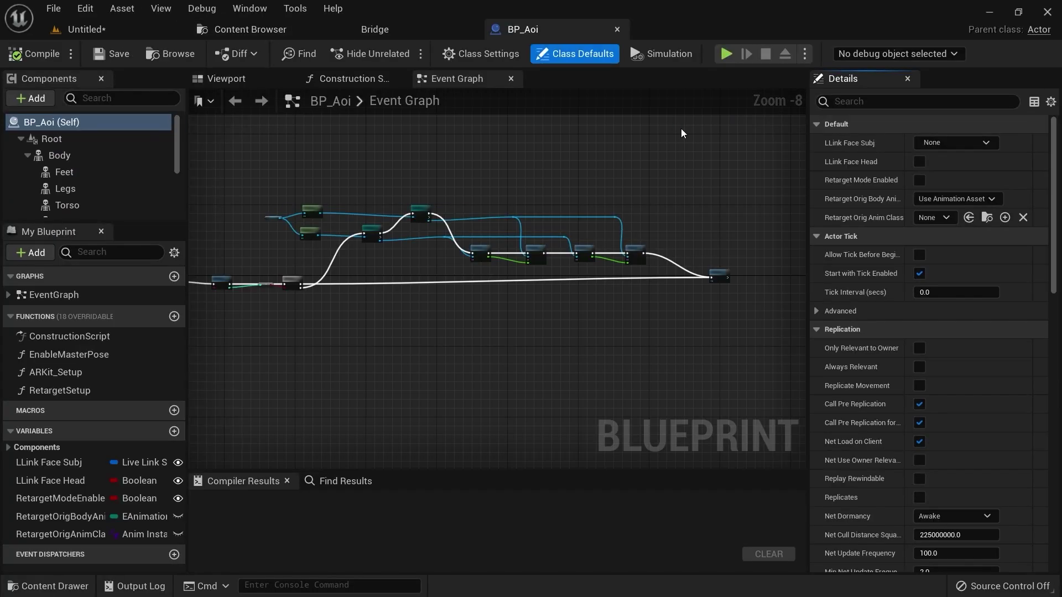
Show the BP_Aoi character in the blueprint's 3D viewport and examine its Body and Feet components
left_click(243, 81)
right_click_drag(466, 251, 466, 242)
key("w")
key("s")
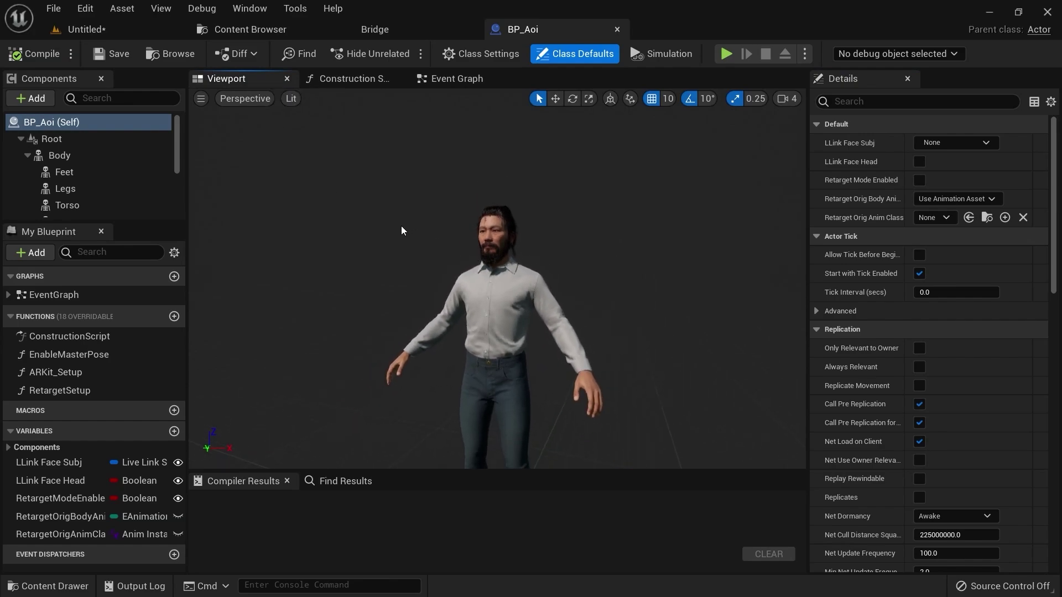
left_click(131, 153)
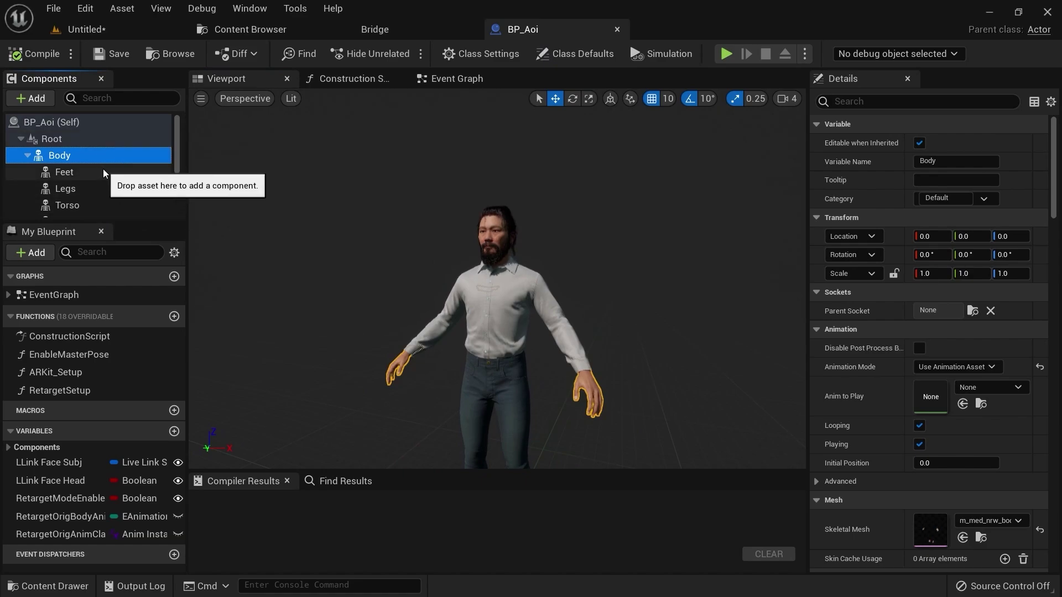
scroll(103, 169, "down", 3)
scroll(103, 172, "up", 3)
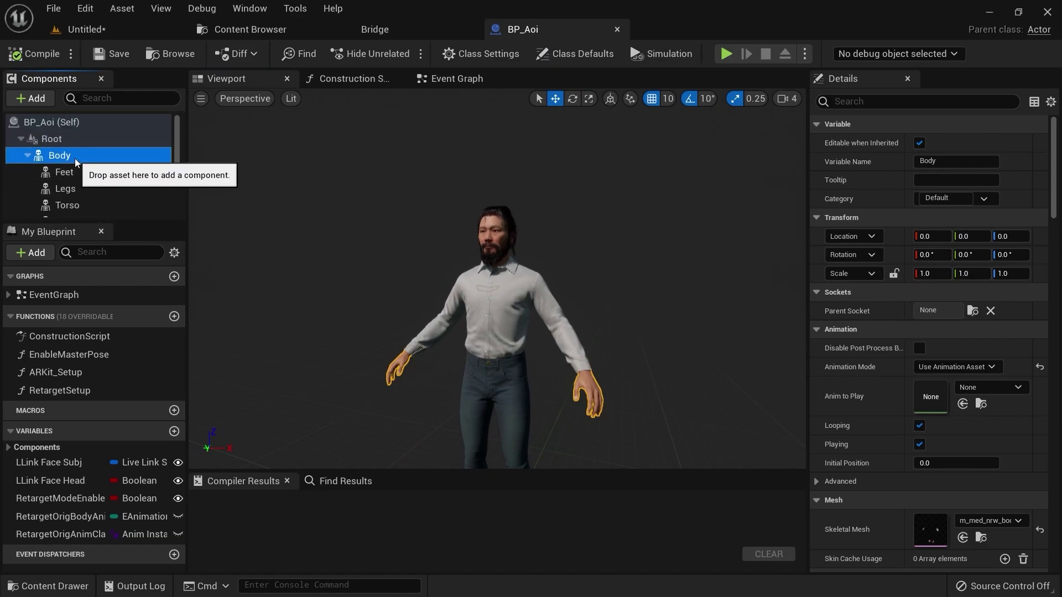
left_click(82, 174)
scroll(86, 171, "down", 3)
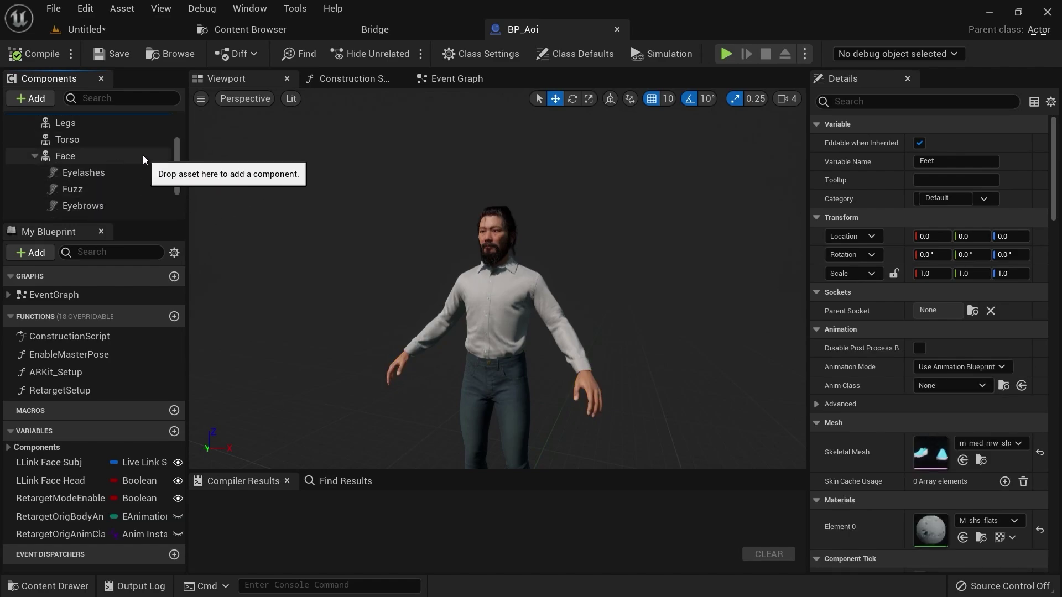
Examine the Face component and its Eyelashes, Fuzz and Eyebrows grooms up close on the BP_Aoi character
left_click(92, 159)
key("w")
right_click_drag(403, 249, 403, 242)
key("s")
left_click(98, 174)
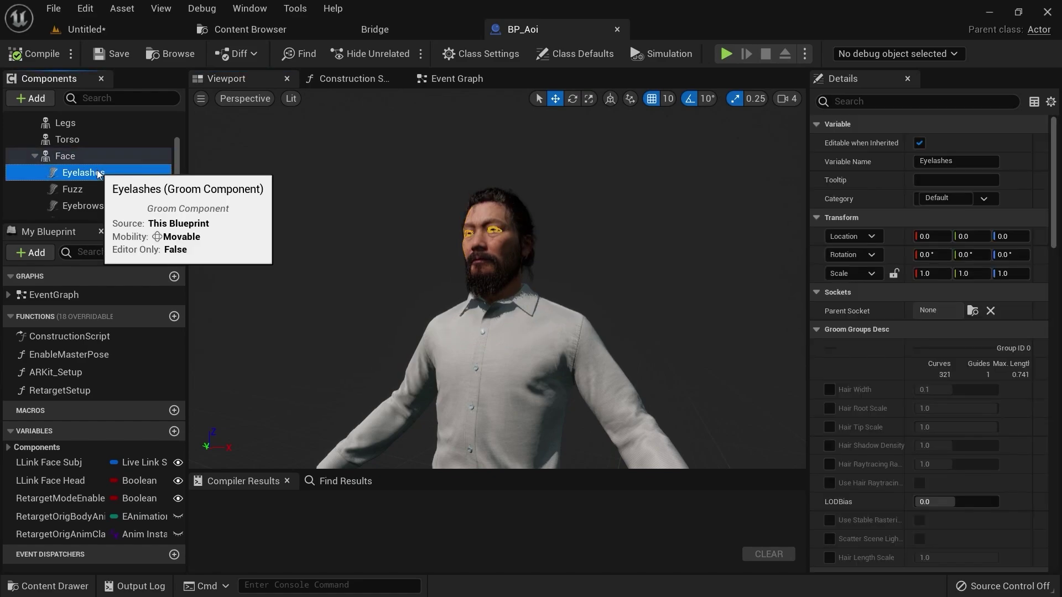
scroll(98, 173, "down", 2)
left_click(100, 147)
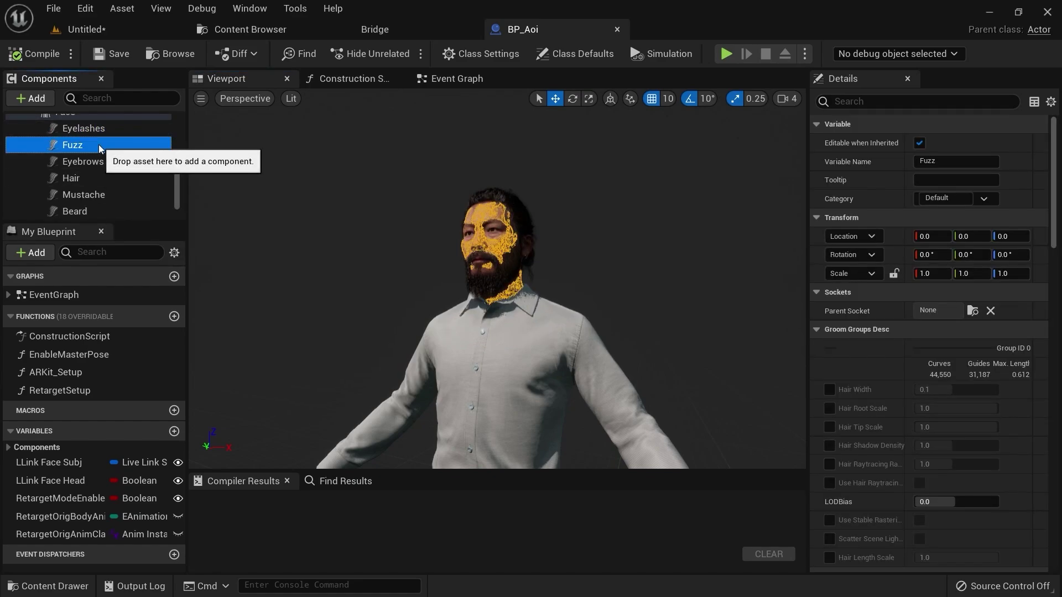
left_click(100, 161)
scroll(97, 166, "up", 2)
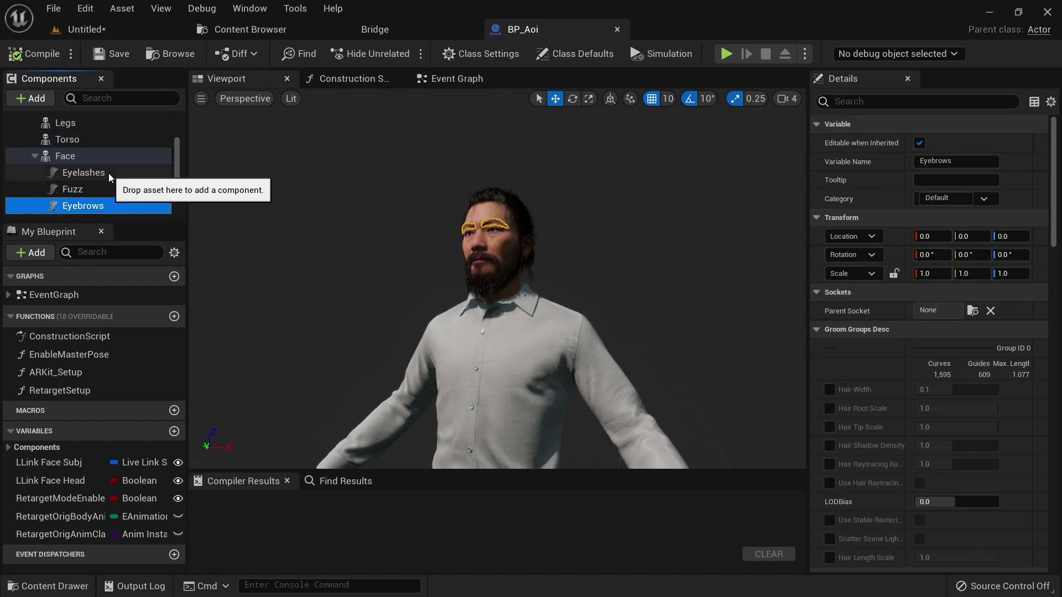
Examine the Face, Mustache and Body components of BP_Aoi, viewing more of the character's figure
left_click(72, 161)
scroll(74, 164, "down", 2)
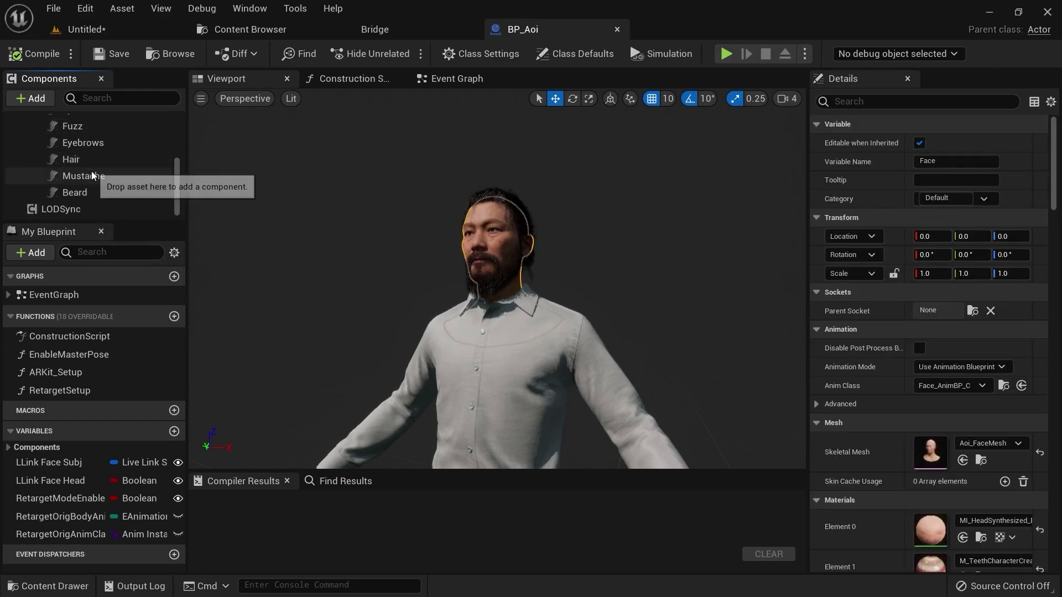
left_click(91, 176)
scroll(88, 171, "up", 3)
left_click(77, 158)
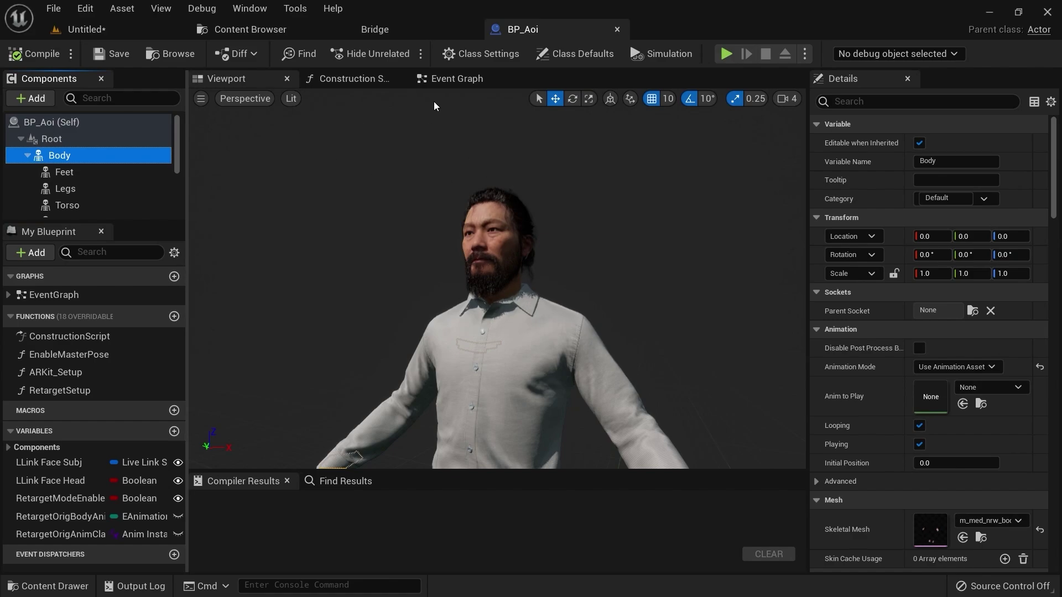
key("s")
right_click_drag(402, 272, 402, 287)
key("w")
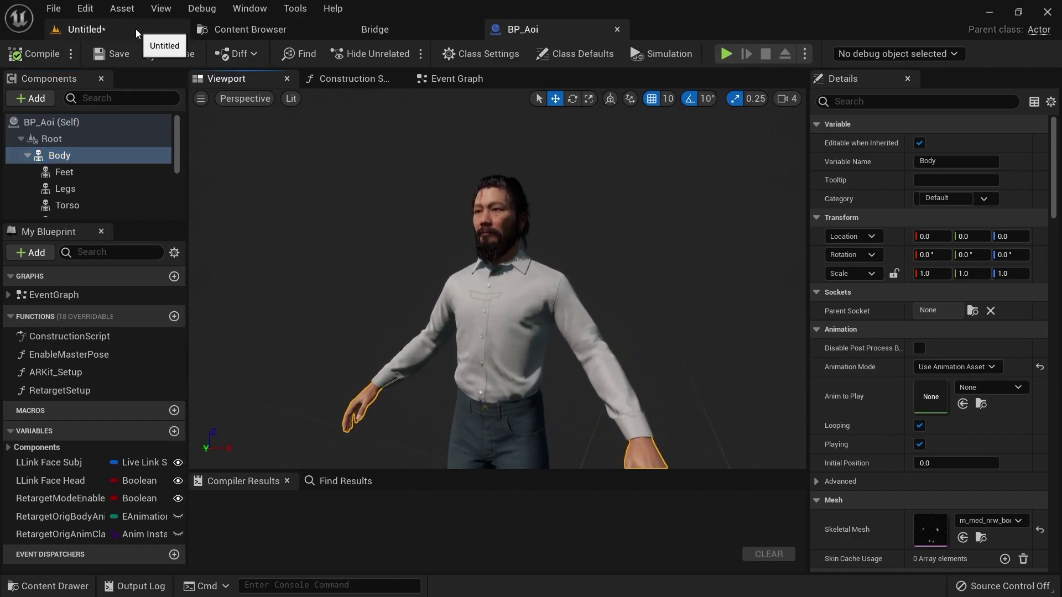
Place the BP_Aoi blueprint in the Untitled level and inspect the character from the front and side
left_click(110, 29)
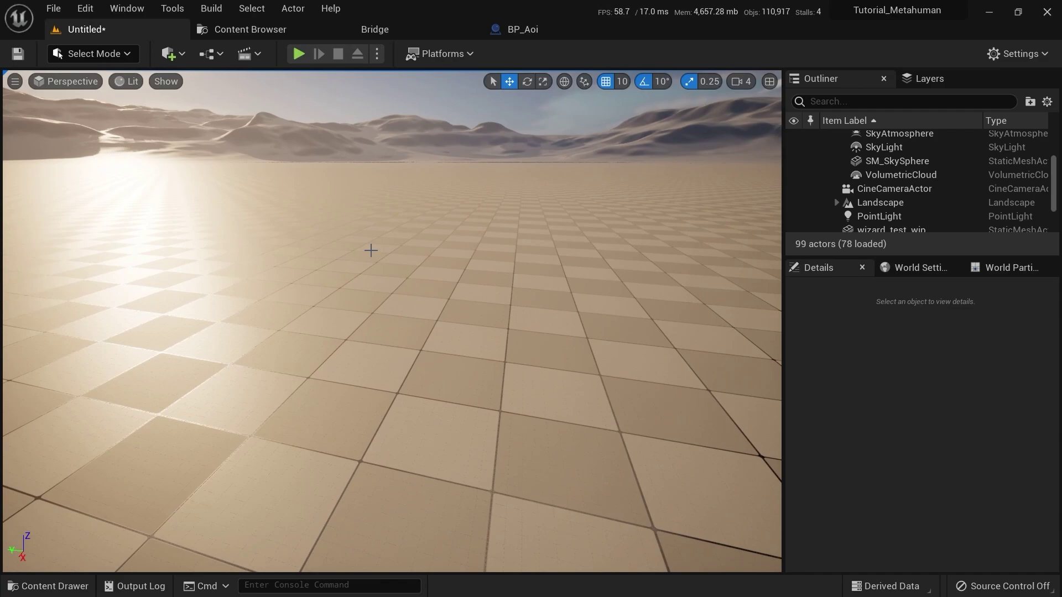
key("ctrl+space")
left_click_drag(669, 405, 369, 317)
key("f")
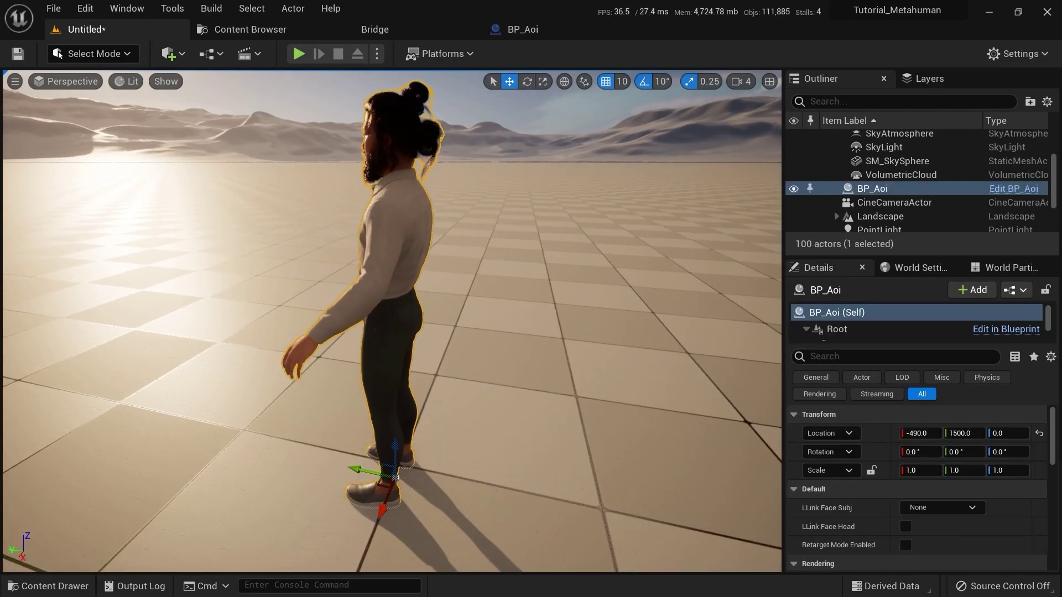
left_click_drag(450, 309, 505, 354, "alt")
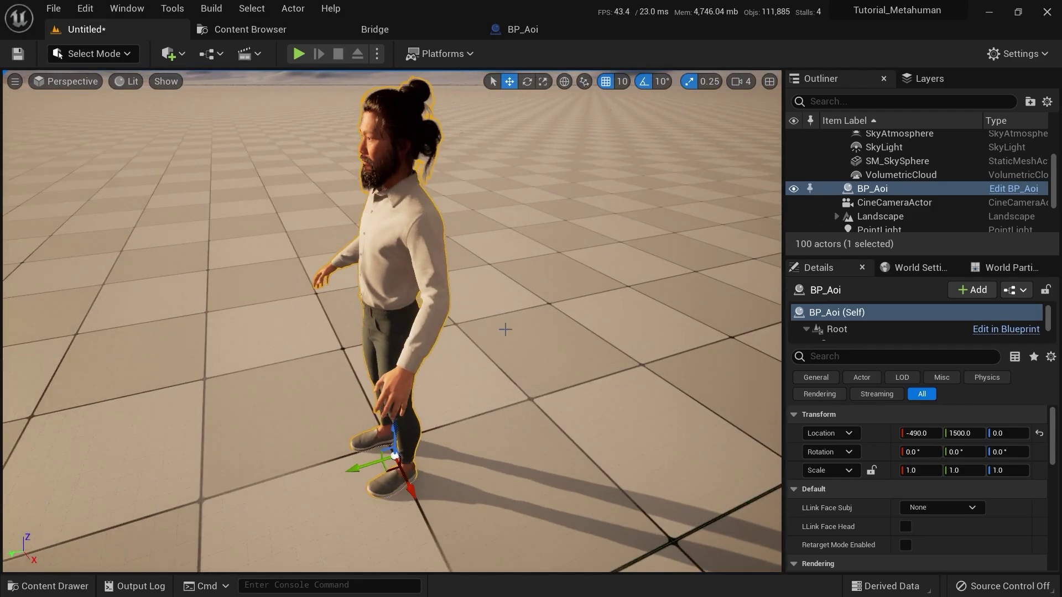
mouse_move(523, 337)
right_mouse_down()
mouse_move(597, 293)
mouse_move(573, 326)
mouse_move(536, 332)
mouse_move(533, 301)
mouse_move(521, 338)
right_mouse_up()
key("s")
key("w")
In Bridge, show My MetaHumans, select Tutorial_human and set its quality to Medium Quality
left_click(432, 29)
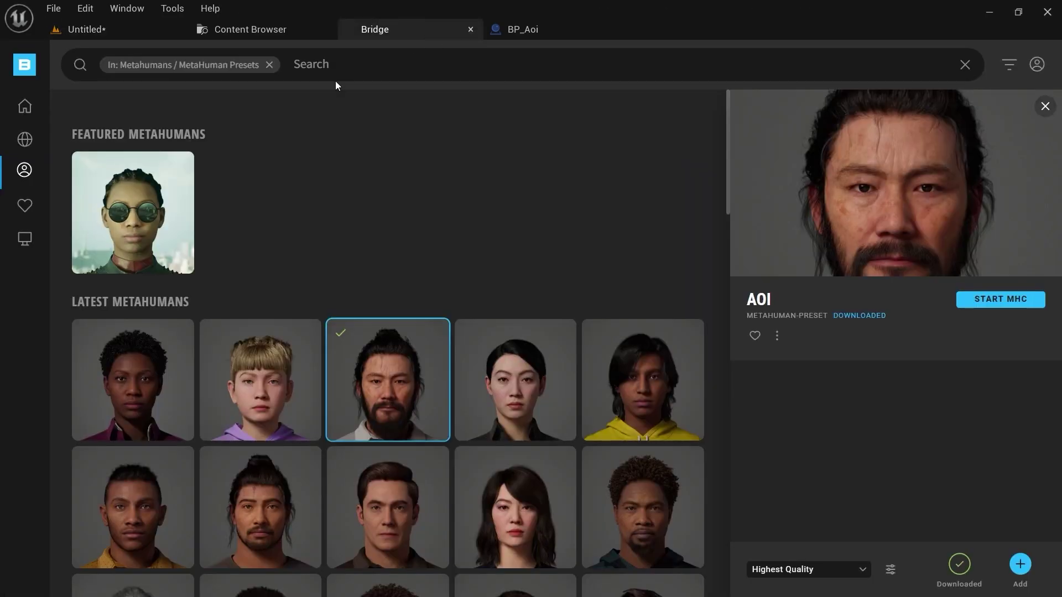
mouse_move(35, 161)
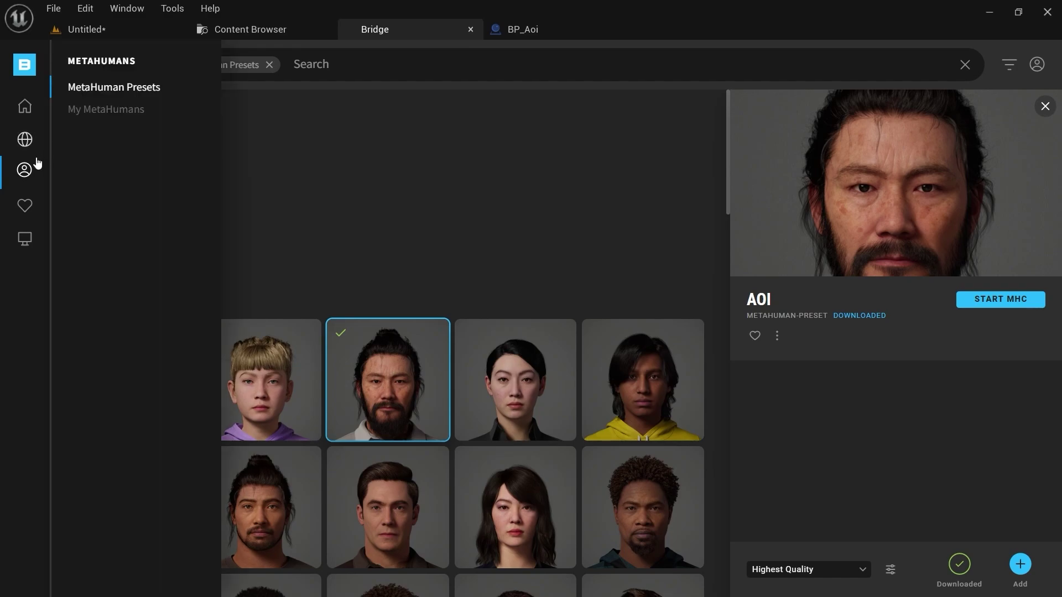
left_click(125, 113)
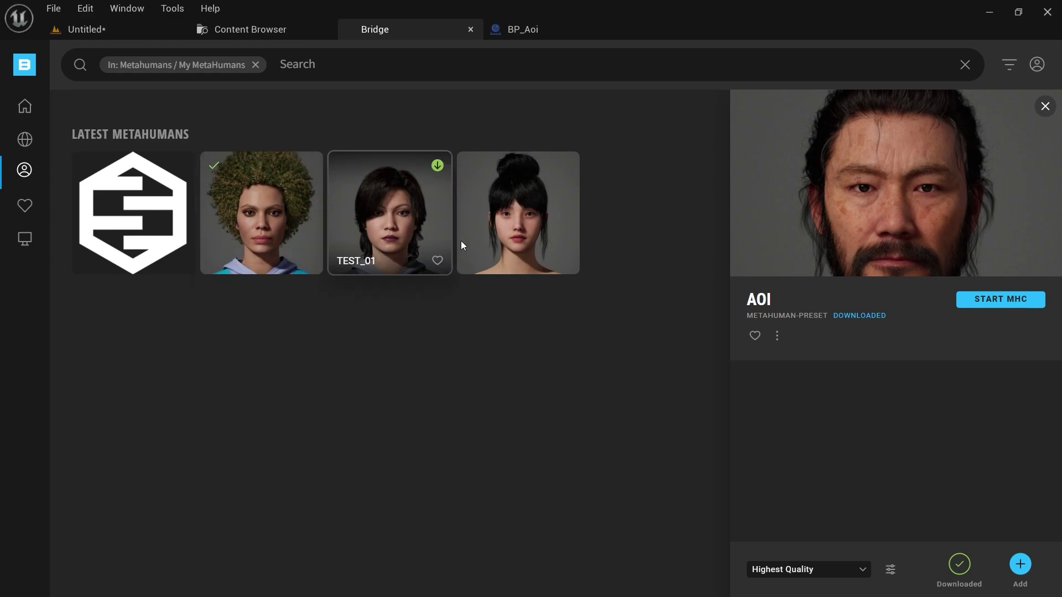
left_click(275, 201)
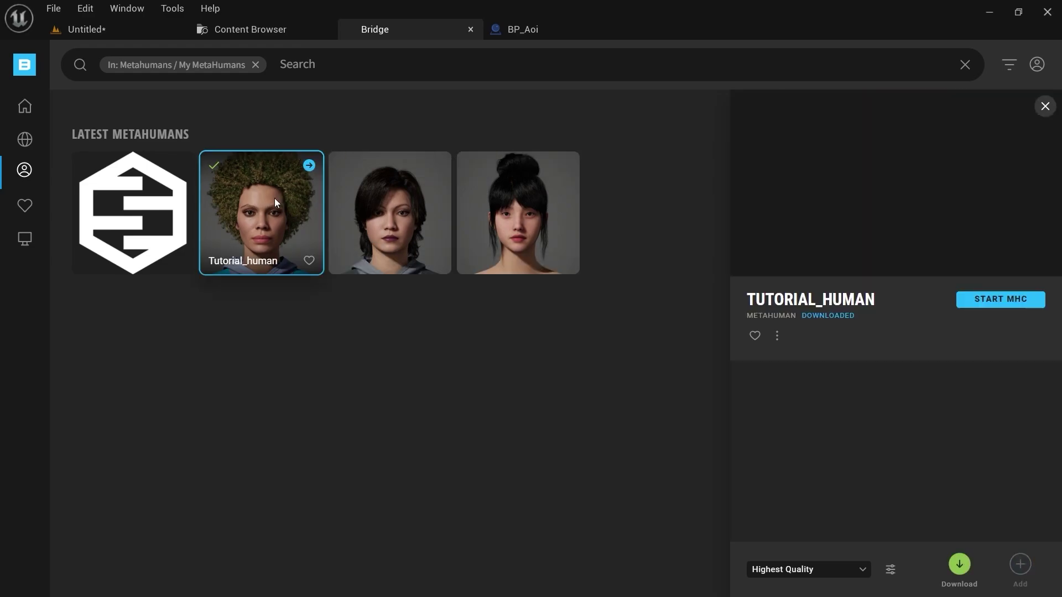
left_click(863, 566)
left_click(809, 526)
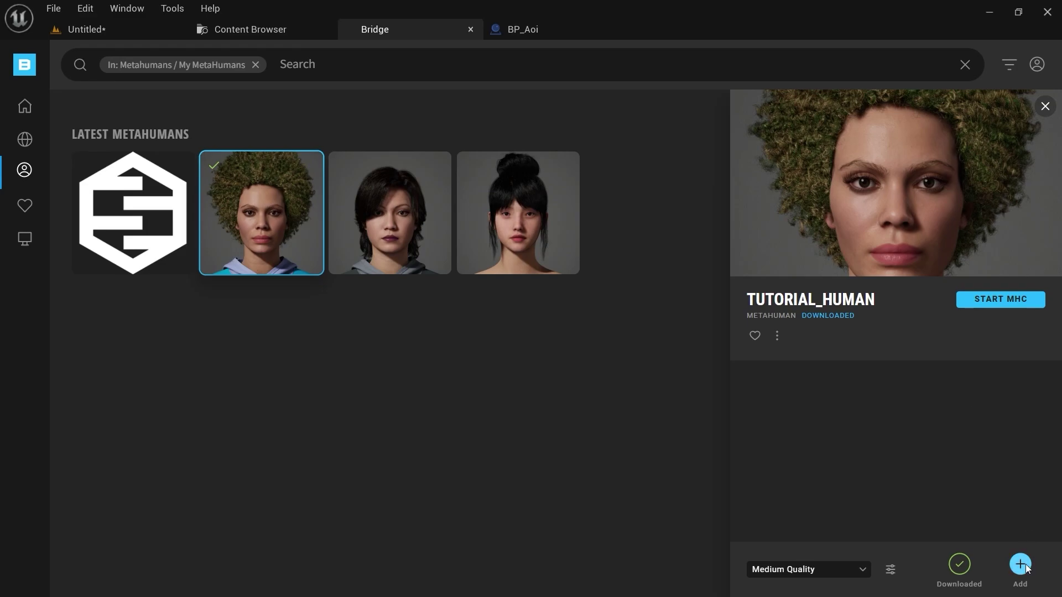
Place BP_Tutorial_human from the MetaHumans/Tutorial_human folder in the Untitled level near BP_Aoi
left_click(132, 34)
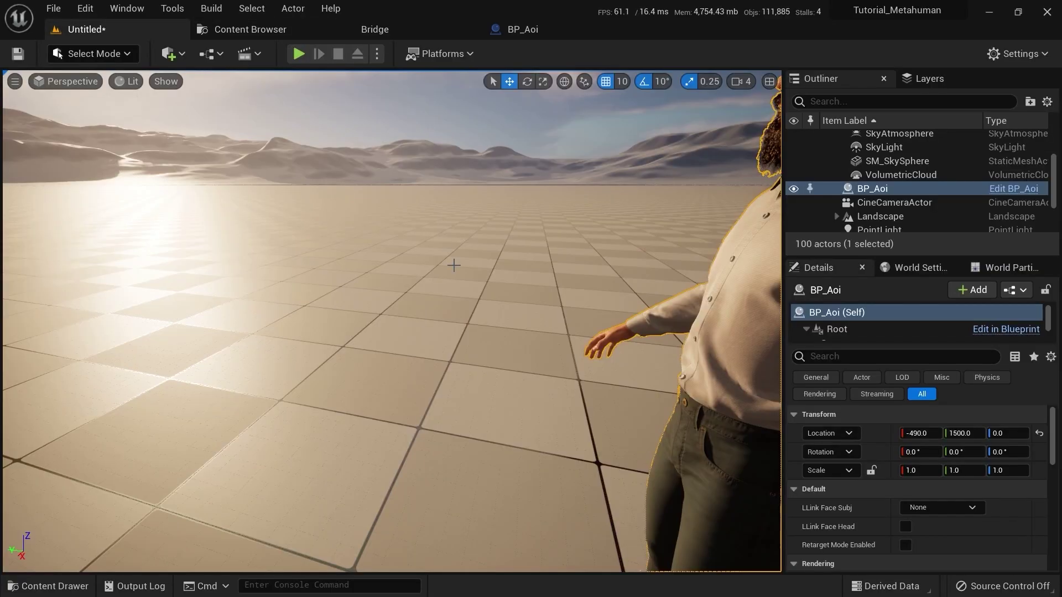
right_click_drag(529, 280, 708, 280)
key("ctrl+space")
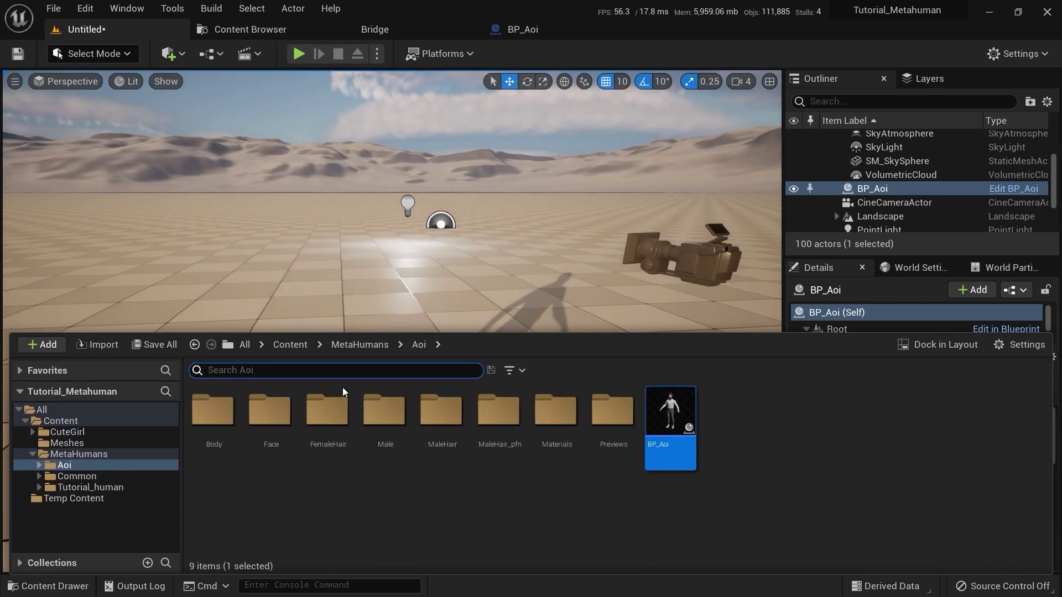
left_click(92, 491)
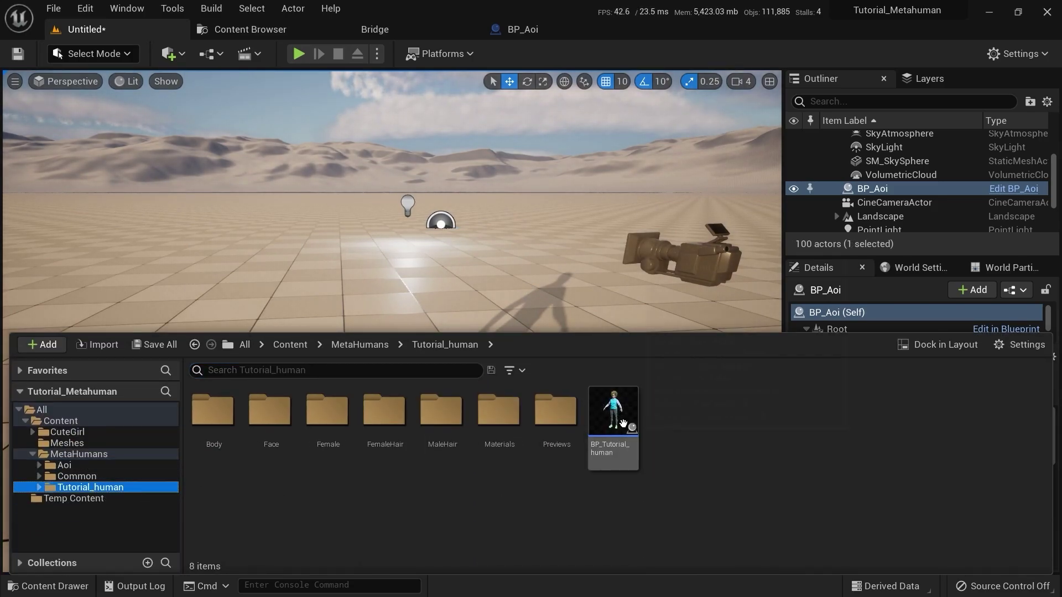
left_click_drag(613, 412, 270, 464)
Deselect the placed character and examine the Tutorial_human and Aoi MetaHumans in the level, up close and side by side
right_click_drag(269, 463, 216, 429)
key("w")
mouse_move(405, 377)
right_mouse_down()
mouse_move(430, 361)
mouse_move(381, 377)
mouse_move(393, 359)
mouse_move(393, 386)
right_mouse_up()
key("s")
key("Escape")
key("s")
key("w")
key("w")
key("s")
key("w")
key("s")
key("w")
key("a")
key("w")
right_click_drag(354, 233, 476, 243)
key("d")
key("w")
key("s")
key("a")
key("q")
key("e")
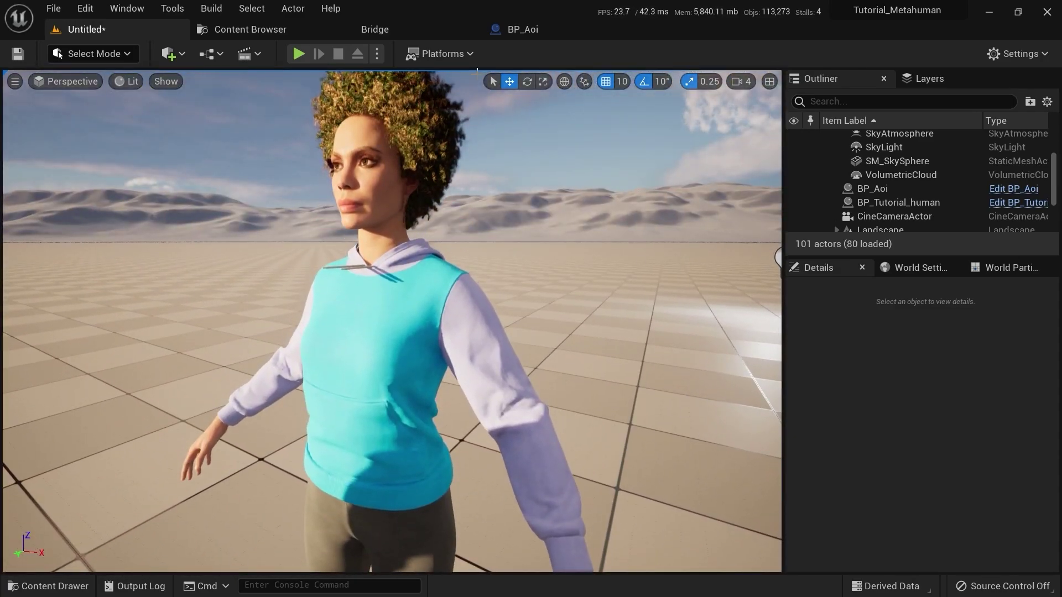
mouse_move(506, 211)
right_mouse_down()
mouse_move(522, 225)
mouse_move(310, 212)
mouse_move(515, 226)
mouse_move(495, 229)
right_mouse_up()
key("s")
key("a")
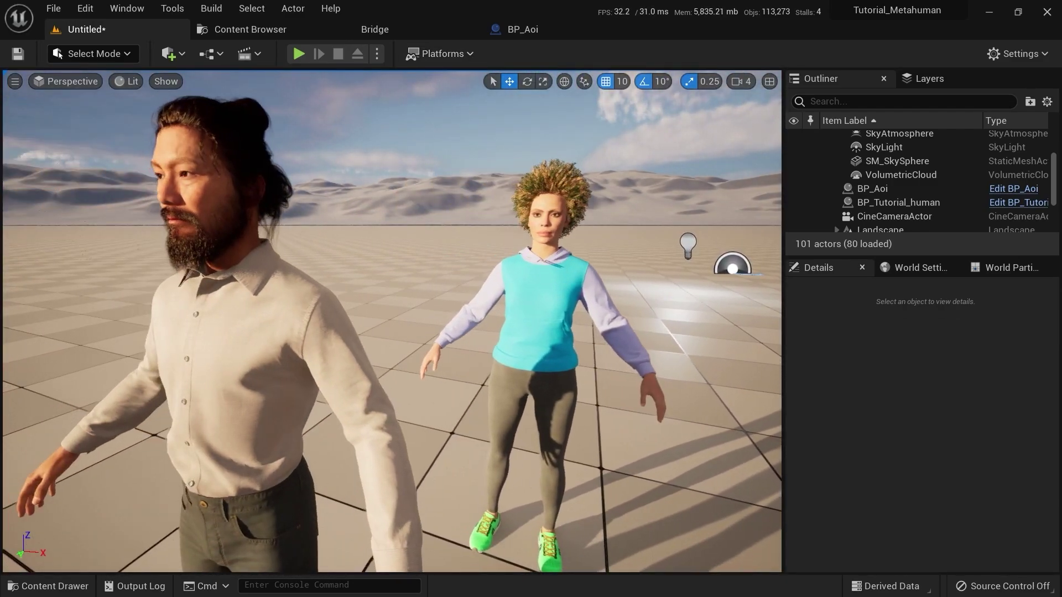
Return to Bridge, show the MetaHuman Presets, select Aoi and look through the latest presets
left_click(407, 28)
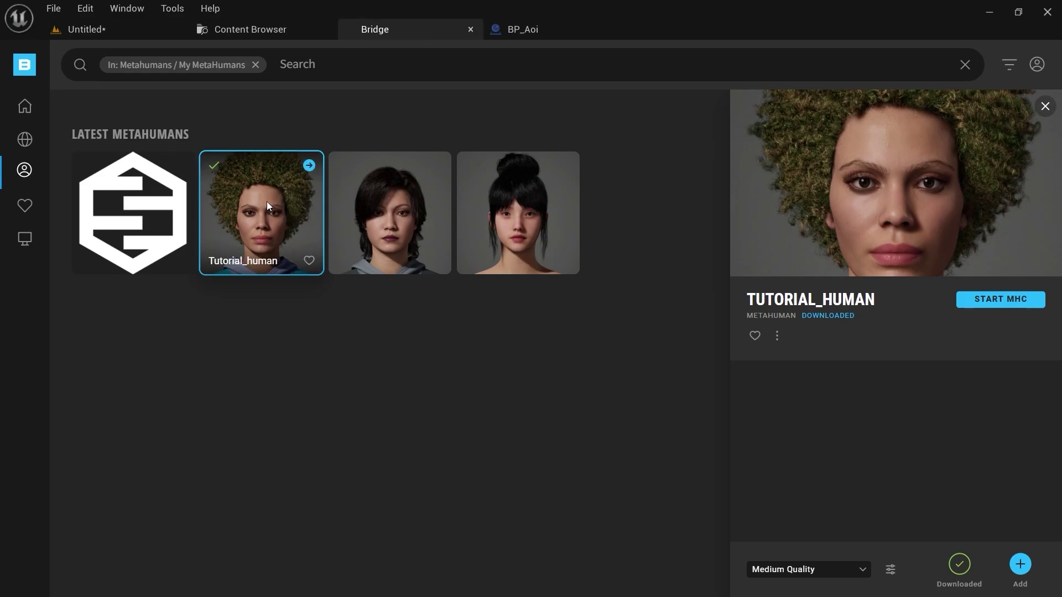
mouse_move(31, 177)
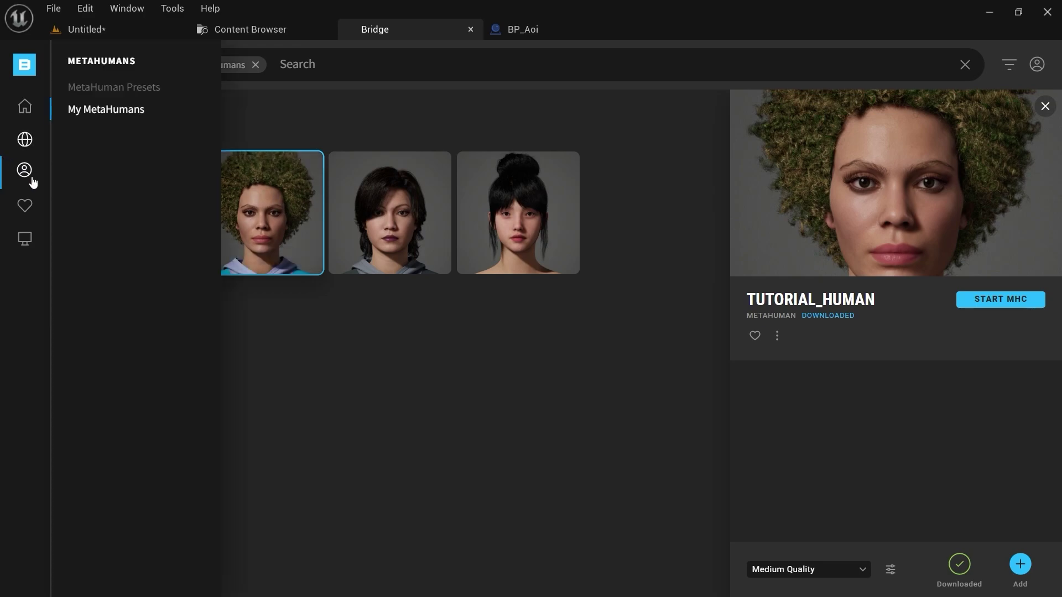
left_click(148, 96)
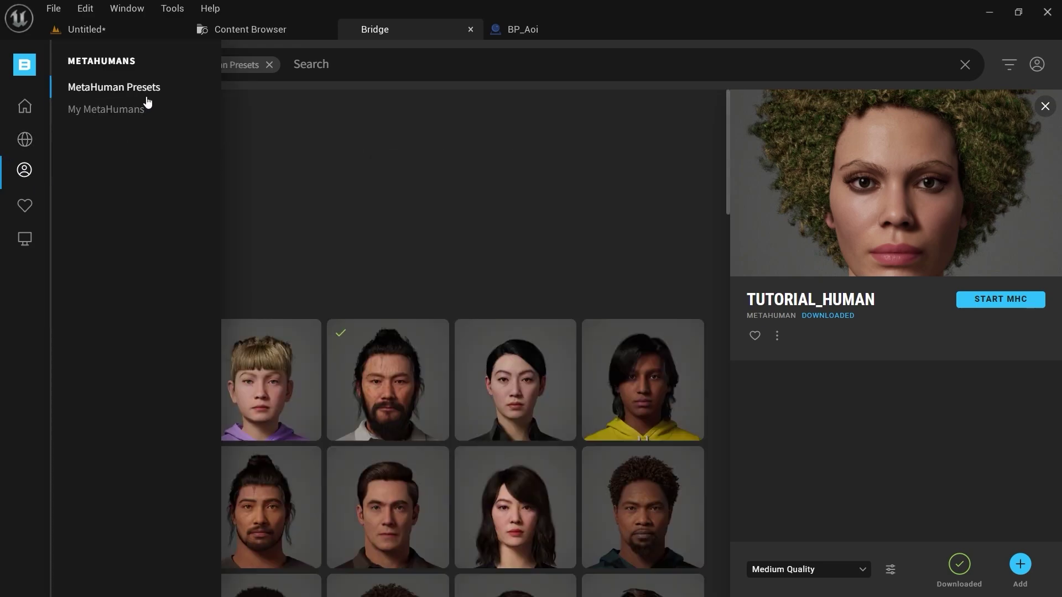
left_click(407, 387)
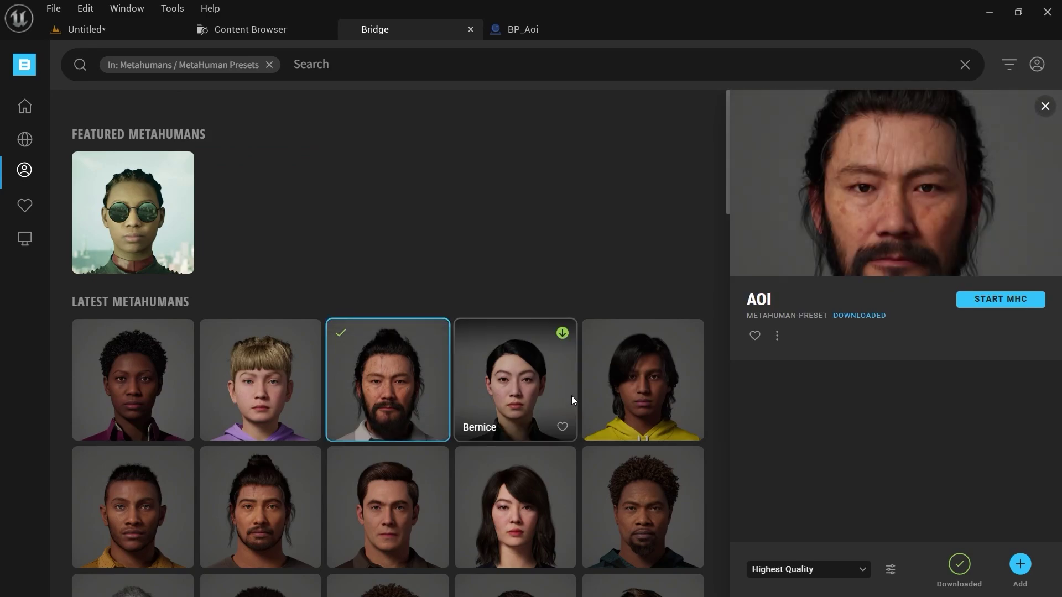
scroll(571, 361, "down", 3)
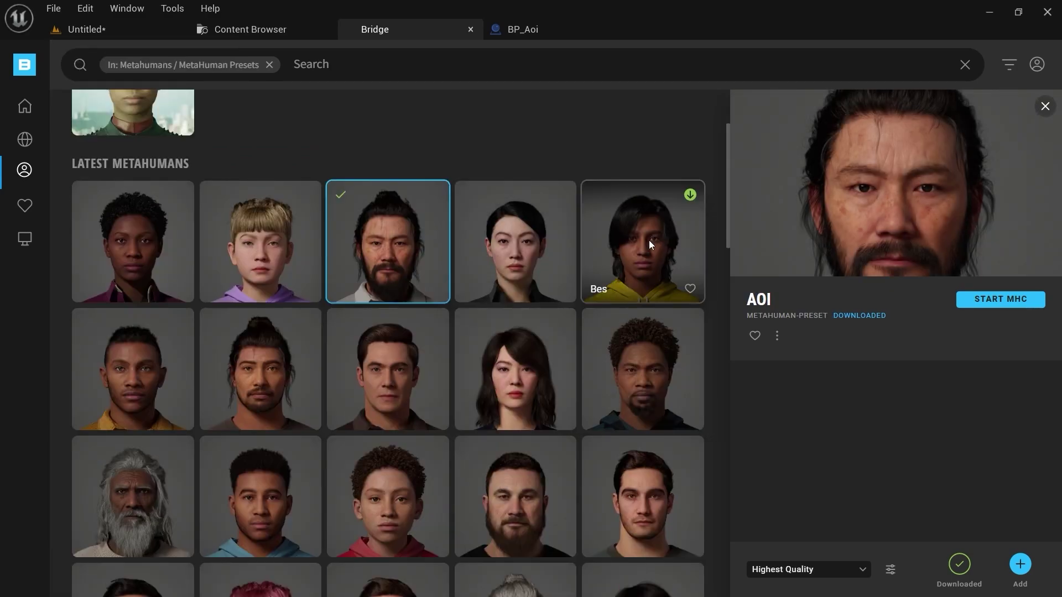
scroll(550, 387, "up", 3)
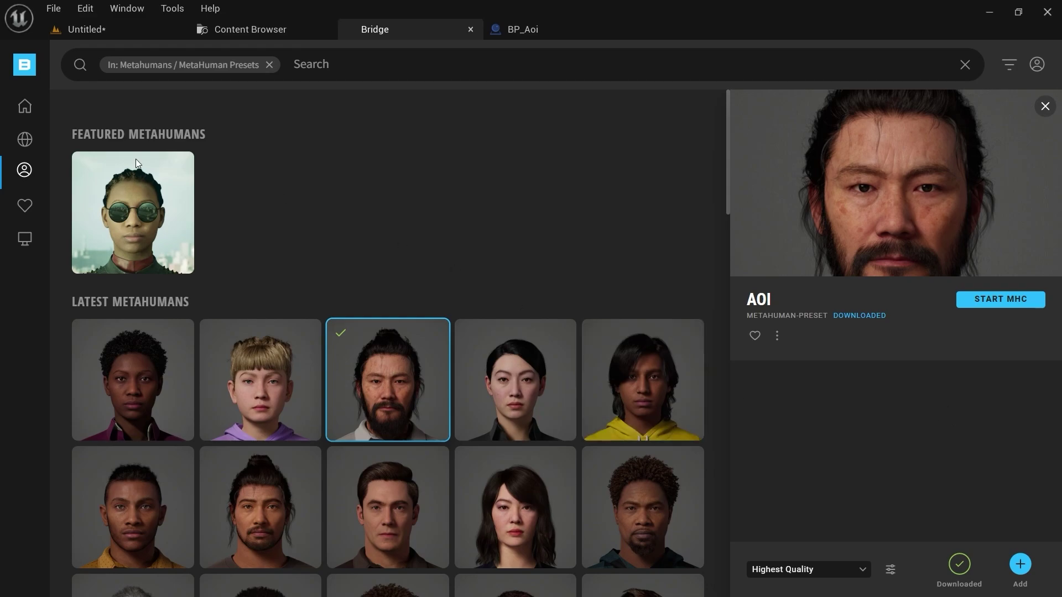
Show the My MetaHumans collection in Bridge and return to the level with both characters
mouse_move(26, 173)
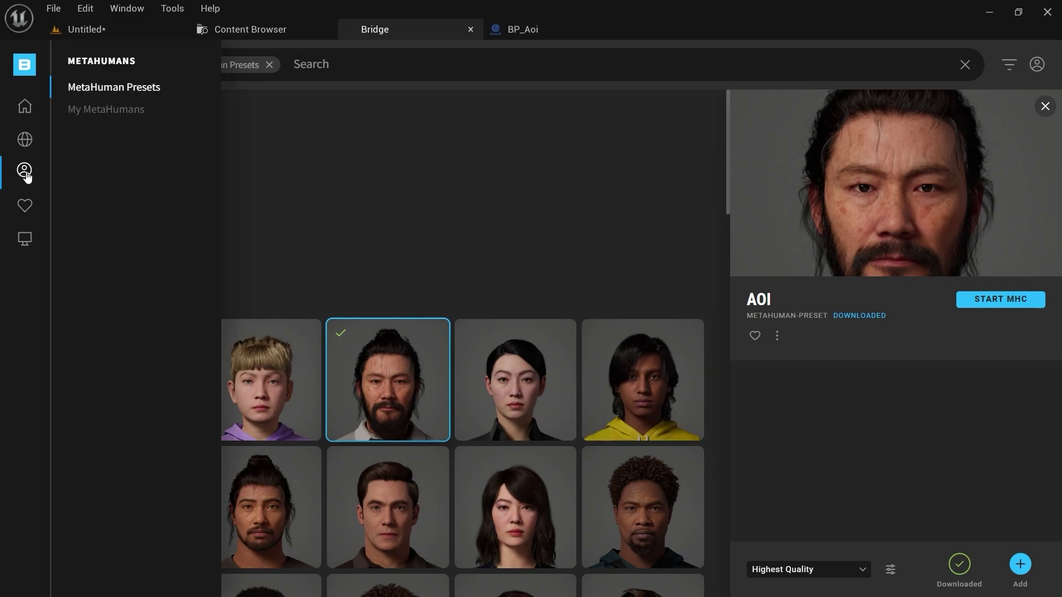
left_click(119, 112)
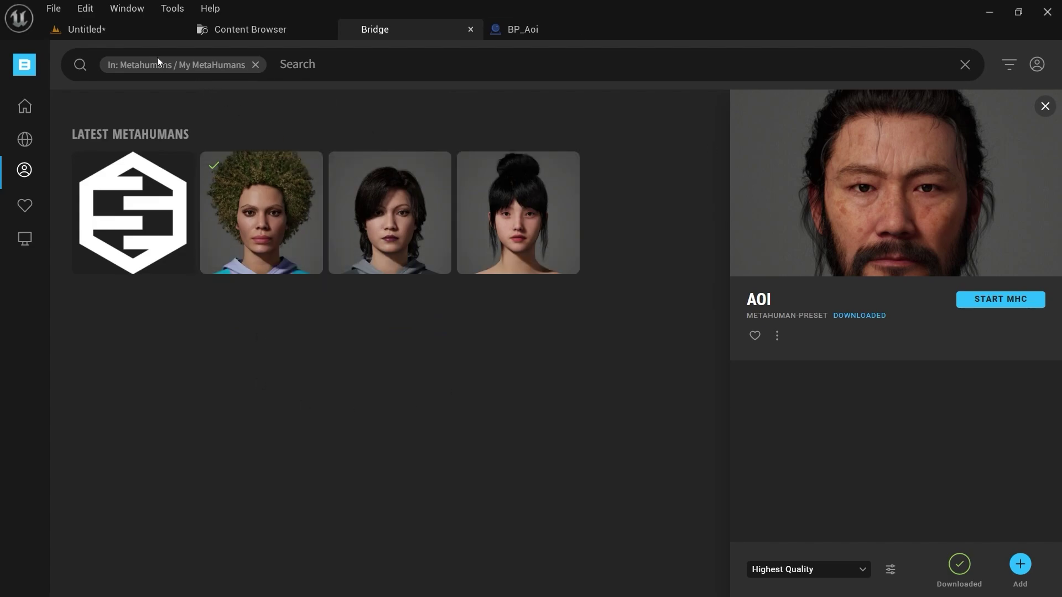
left_click(146, 36)
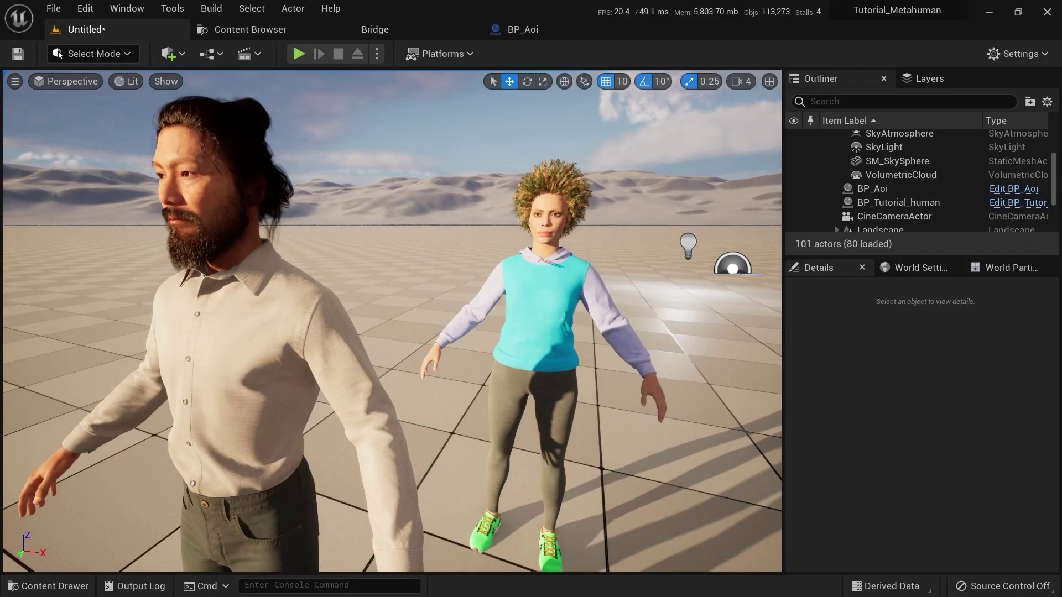
mouse_move(446, 321)
right_mouse_down()
mouse_move(412, 311)
mouse_move(429, 314)
right_mouse_up()
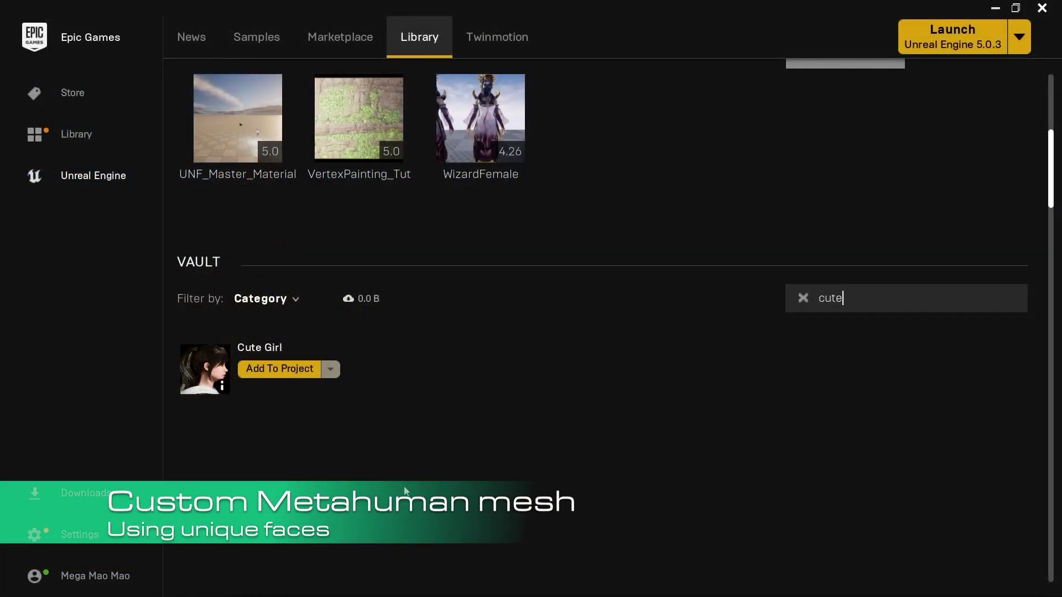
scroll(405, 490, "down", 1)
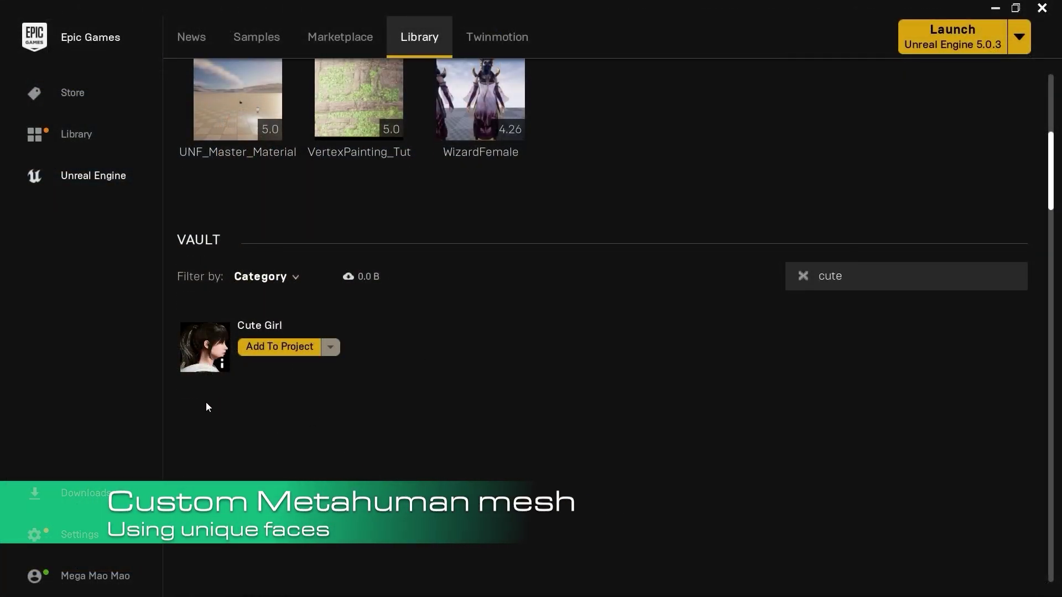
left_click(267, 350)
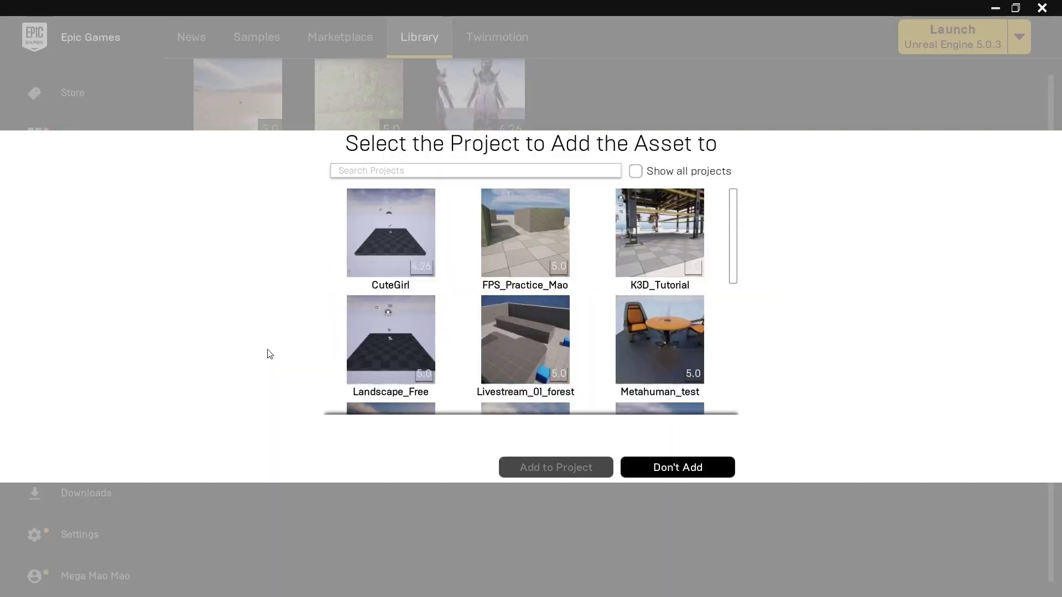
left_click(683, 468)
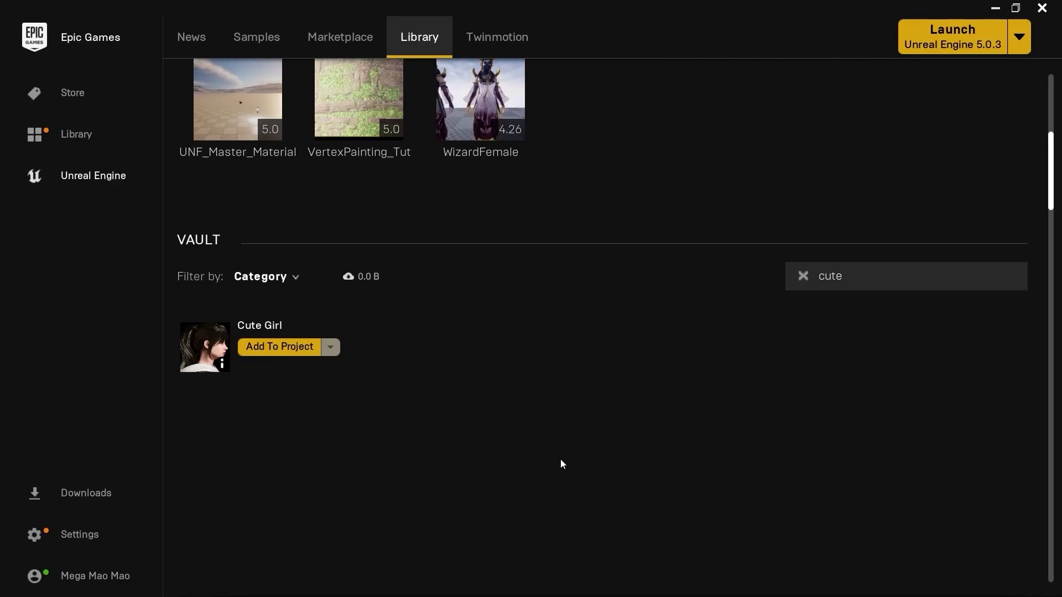
In the Epic Games Launcher, open the Cute Girl asset's Marketplace page and browse its enlarged preview images
left_click(257, 326)
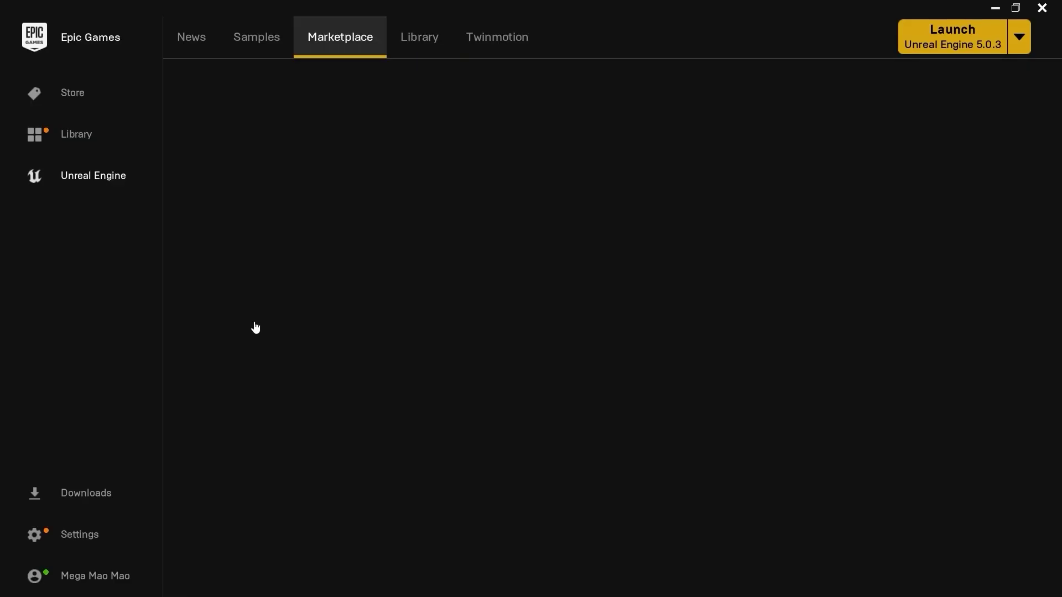
scroll(402, 339, "down", 1)
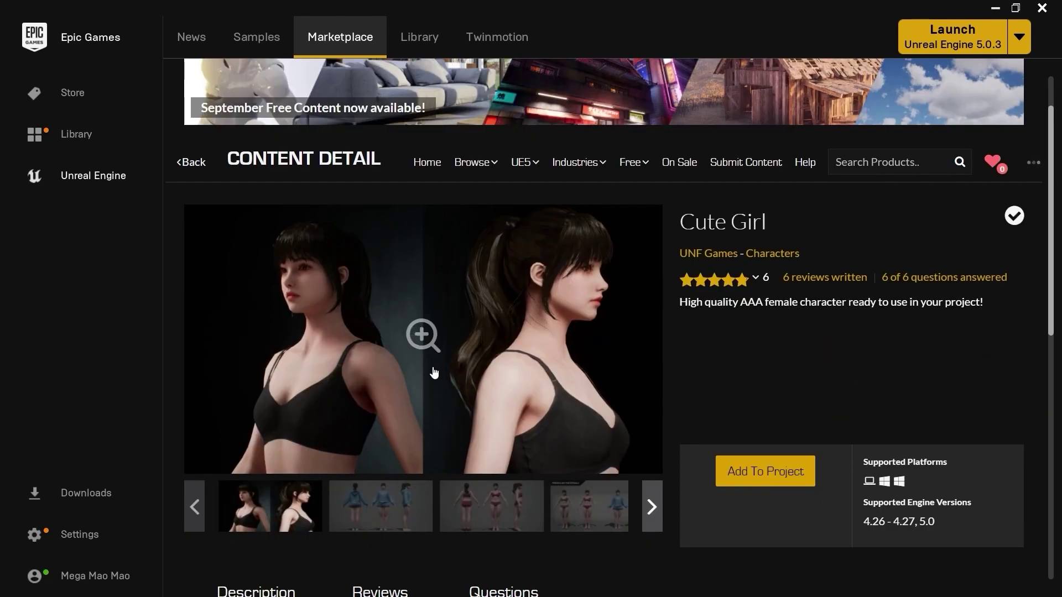
left_click(405, 360)
key("Right")
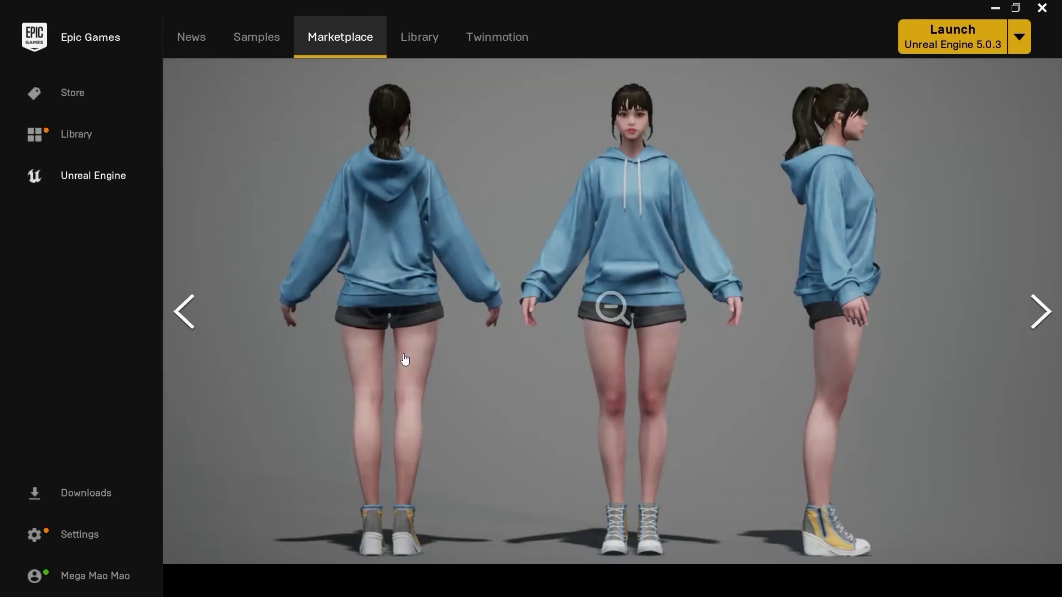
Look through the remaining enlarged Cute Girl preview images and return to the asset's Marketplace page
key("Right")
key("Left")
key("Left")
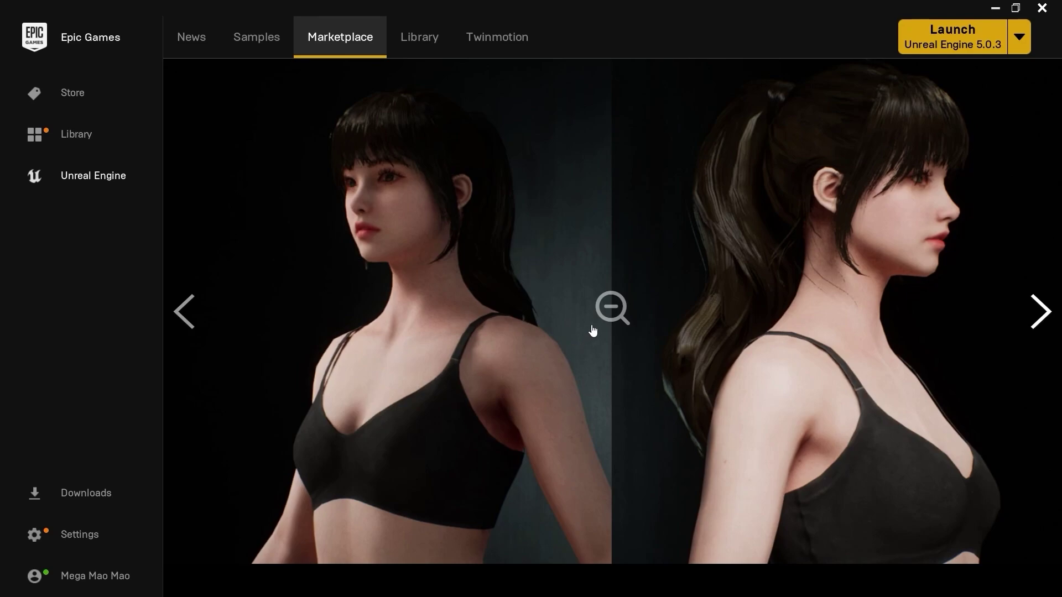
left_click(608, 310)
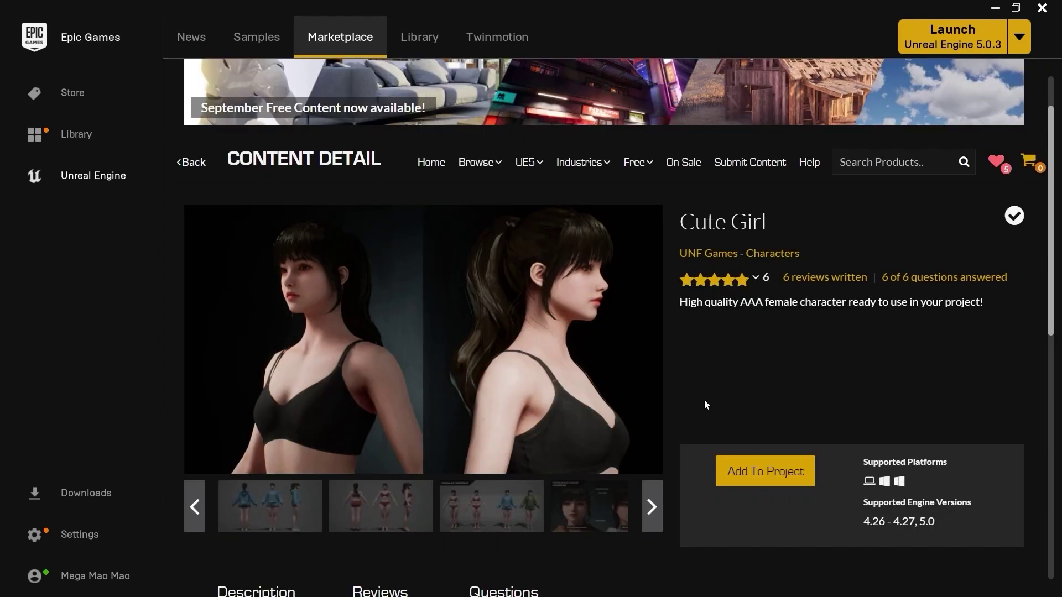
Add the Cute Girl asset to the Tutorial_Metahuman project
left_click(744, 479)
scroll(612, 291, "down", 3)
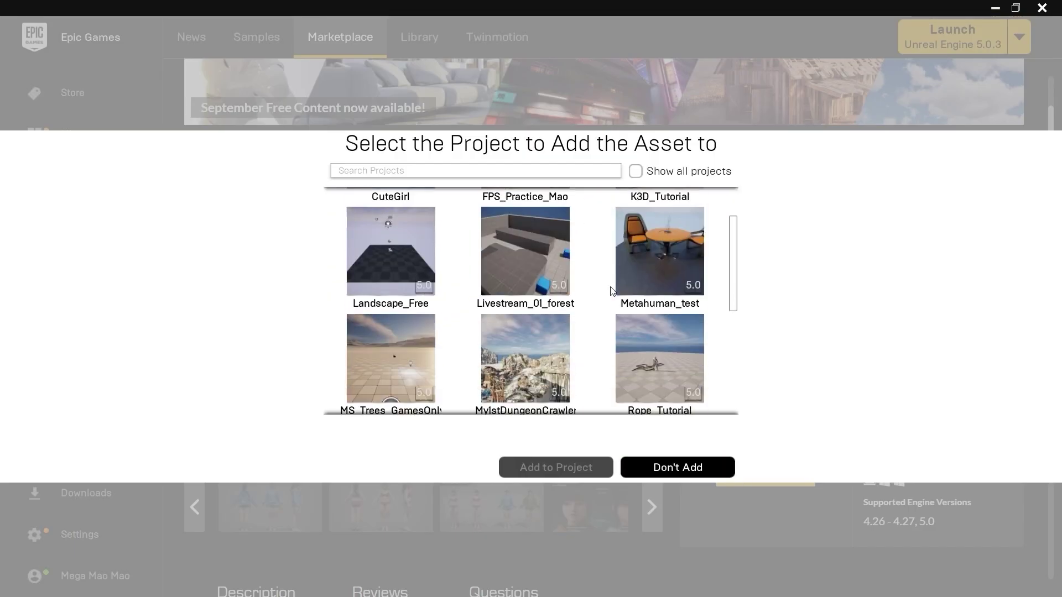
scroll(610, 286, "down", 1)
scroll(610, 282, "down", 9)
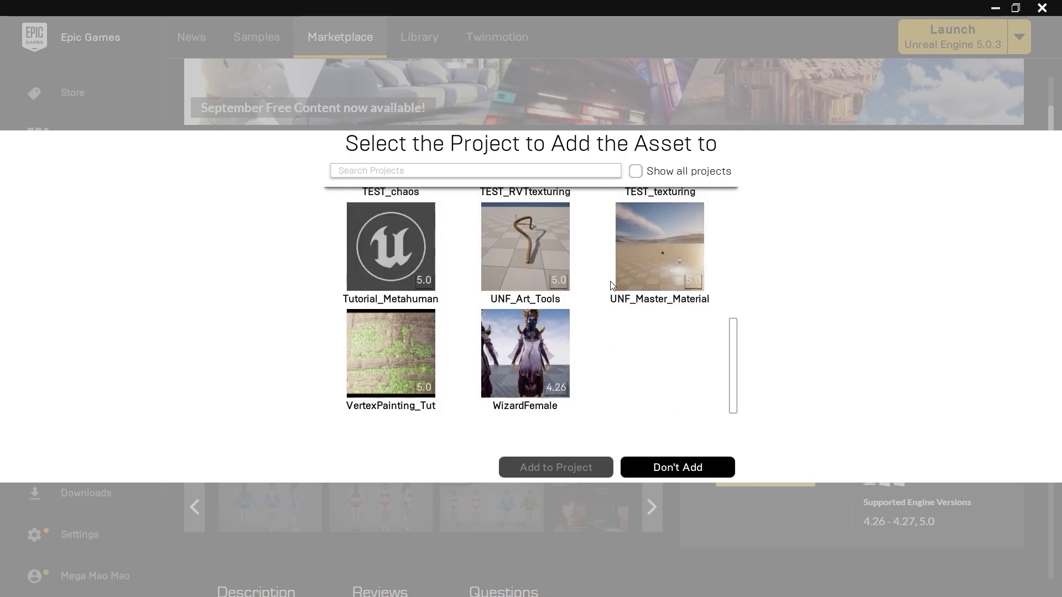
scroll(629, 340, "up", 2)
scroll(629, 345, "up", 1)
left_click(413, 331)
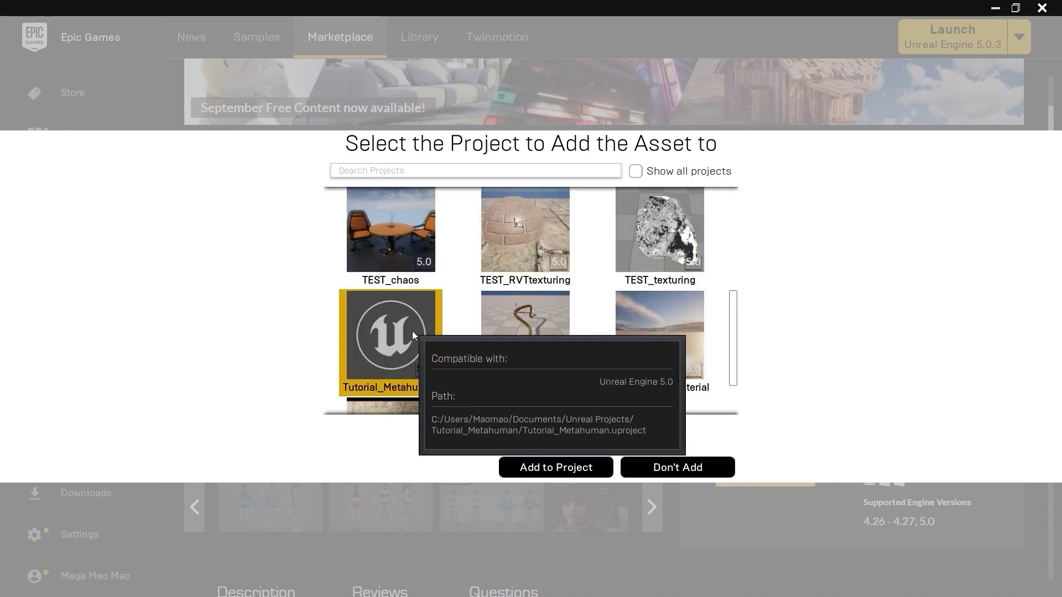
left_click(537, 466)
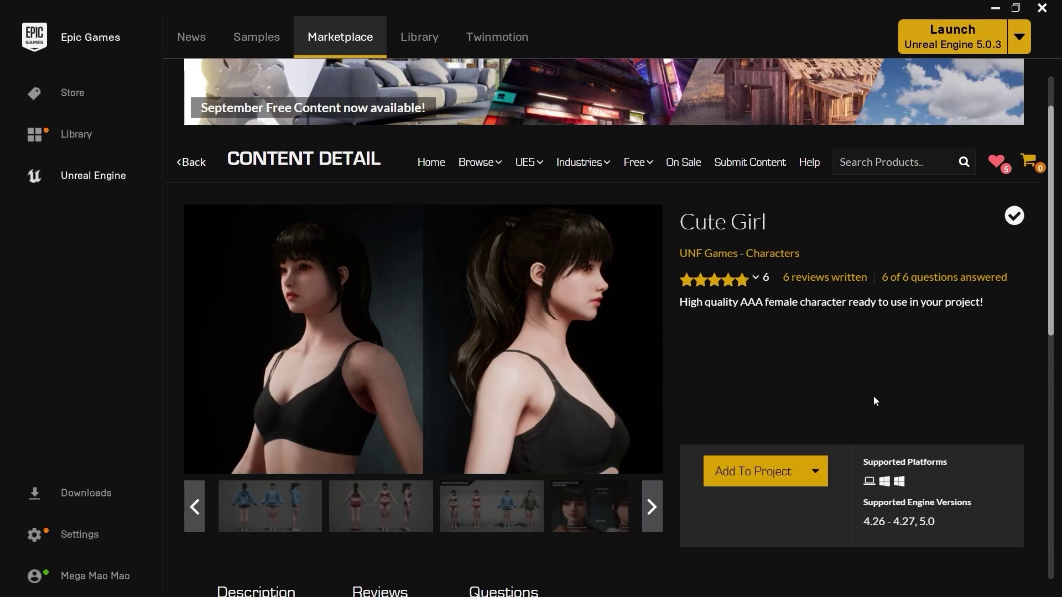
Switch to the Tutorial_Metahuman project in Unreal Editor and show the Untitled level
key("alt+Tab")
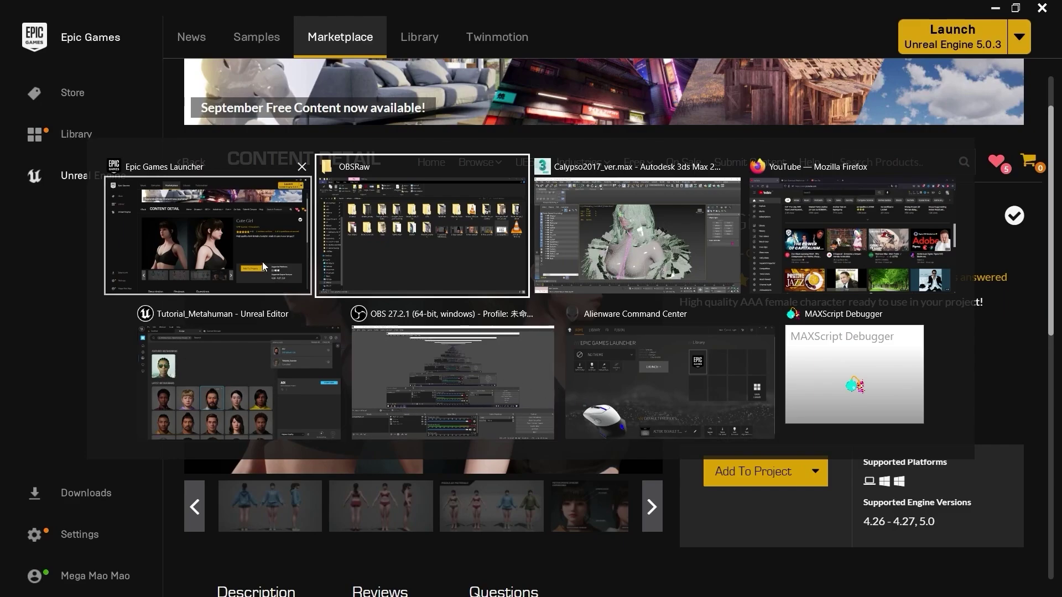
left_click(286, 378)
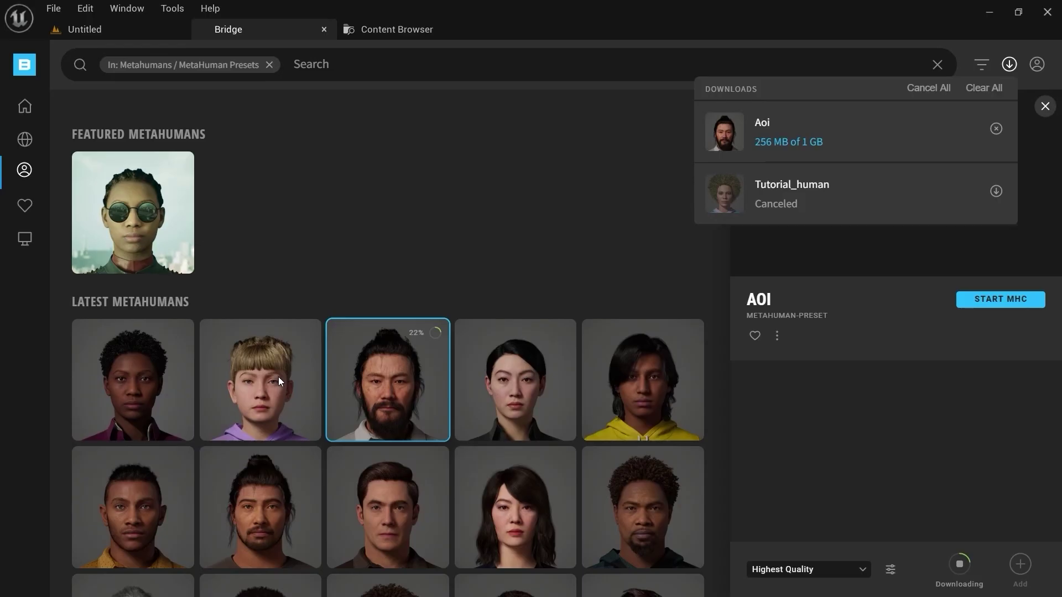
left_click(104, 26)
right_click_drag(373, 300, 324, 339)
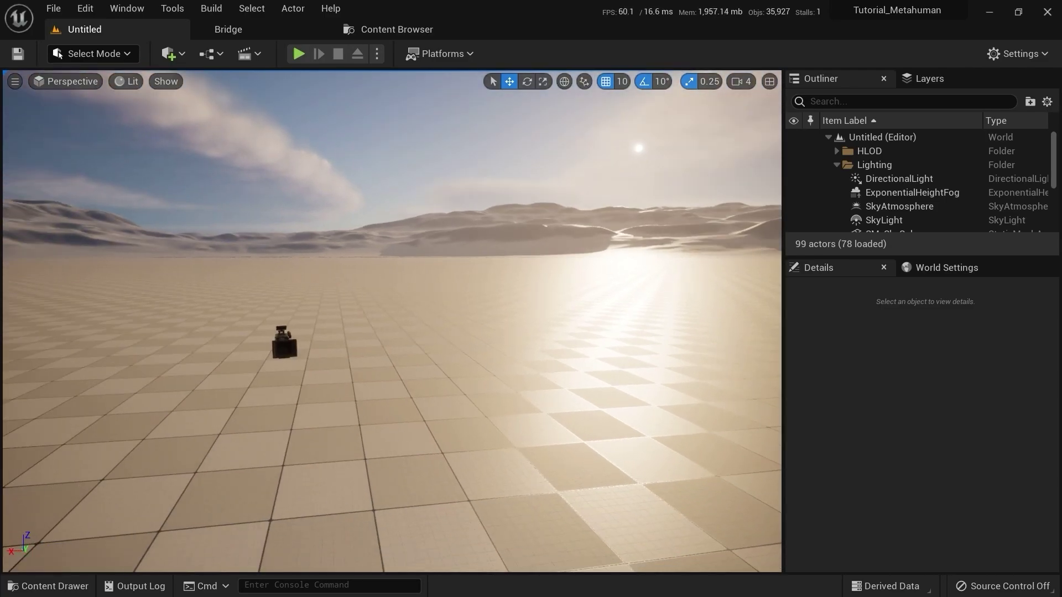
Place the SK_CuteGirl skeletal mesh from the CuteGirl/SkeletalMeshes/CuteGirl_Hoodie folder on the level's ground
key("ctrl+space")
left_click(85, 432)
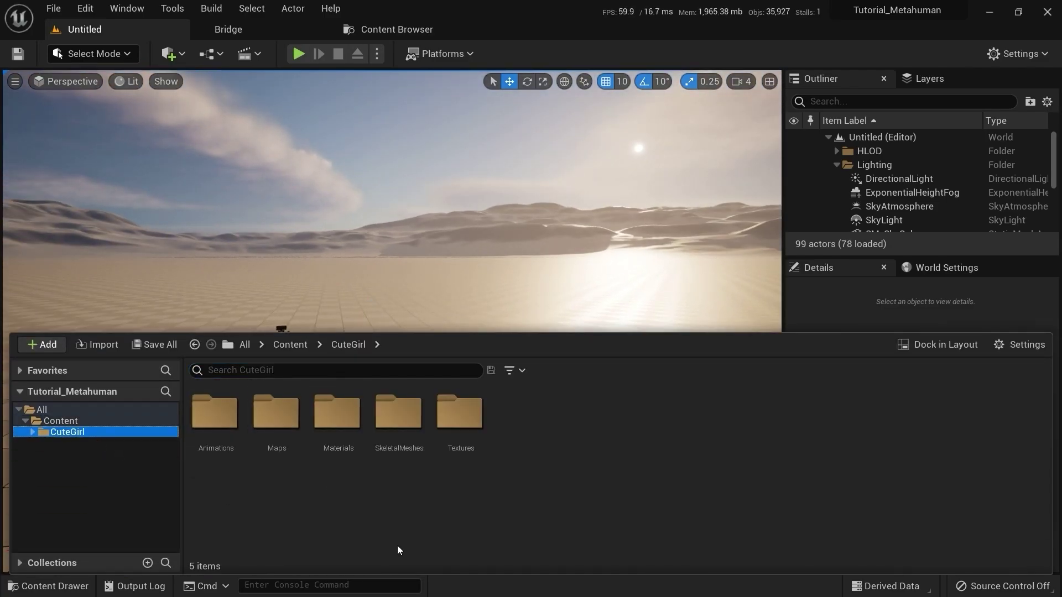
double_click(404, 449)
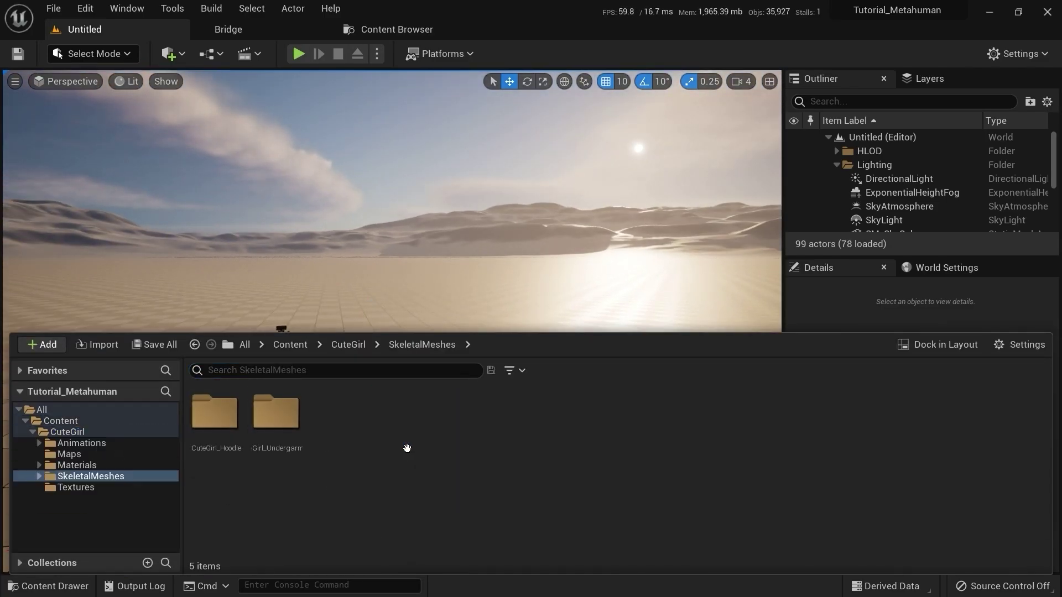
double_click(215, 413)
left_click_drag(285, 437, 447, 281)
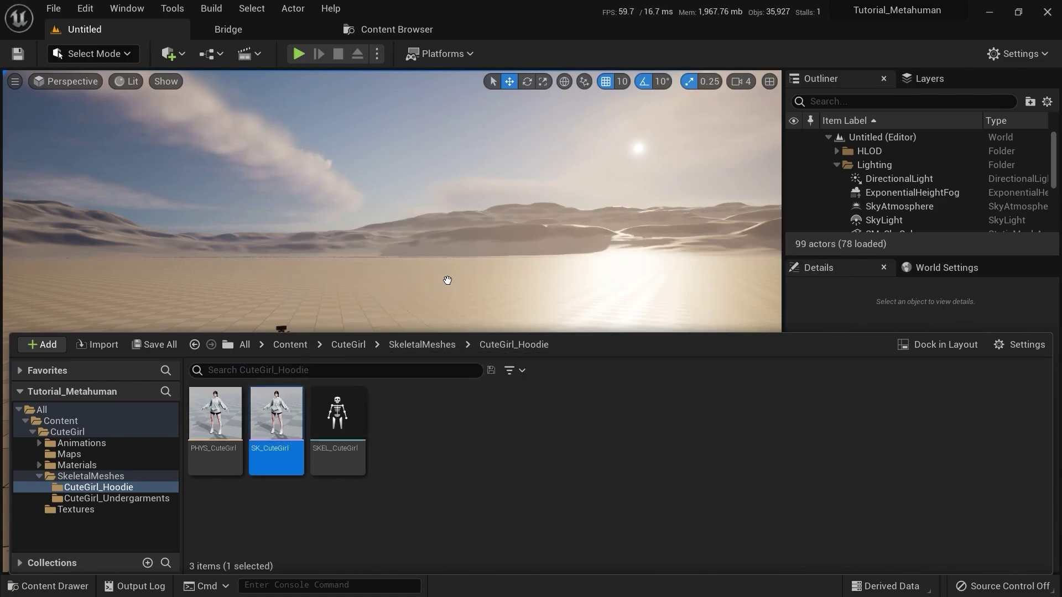
left_click_drag(508, 318, 509, 320)
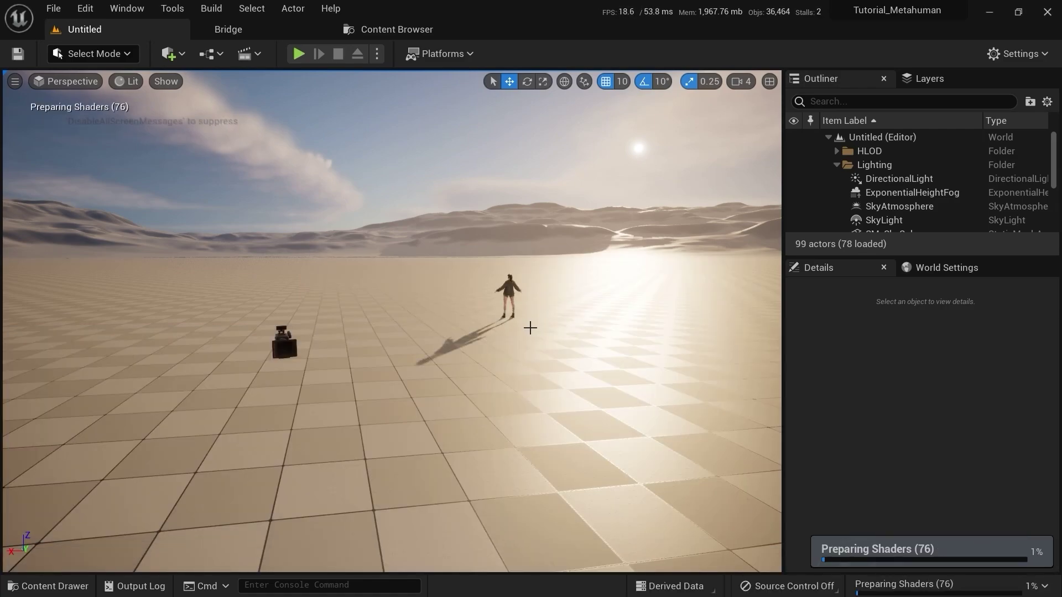
Examine the placed Cute Girl character's face and upper body up close in the level
mouse_move(530, 327)
right_mouse_down()
mouse_move(519, 323)
mouse_move(537, 309)
mouse_move(719, 326)
mouse_move(808, 299)
mouse_move(471, 318)
mouse_move(597, 329)
mouse_move(592, 343)
mouse_move(530, 338)
right_mouse_up()
key("w")
key("w")
key("d")
key("a")
key("s")
key("d")
key("s")
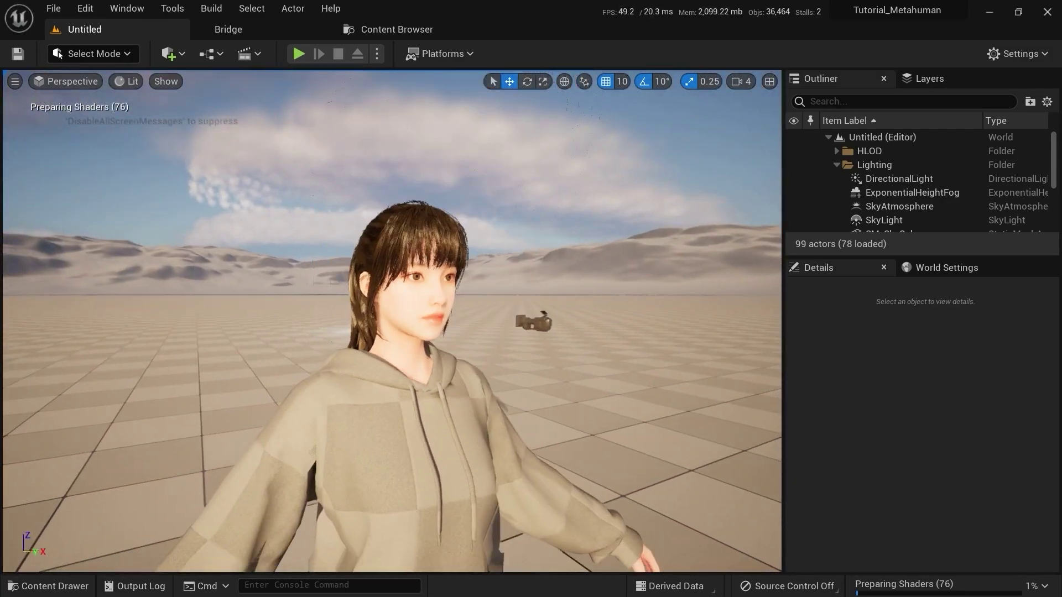
key("d")
right_click_drag(440, 386, 291, 395)
key("s")
key("q")
left_click(440, 386)
key("e")
right_click_drag(487, 393, 609, 393)
key("a")
key("q")
key("ctrl+space")
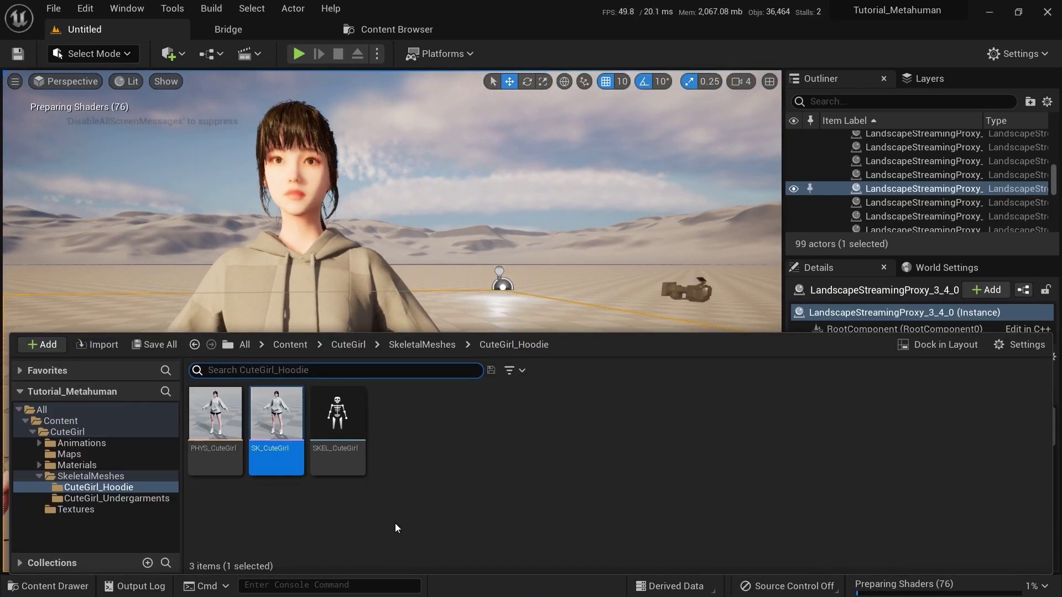
left_click(416, 510)
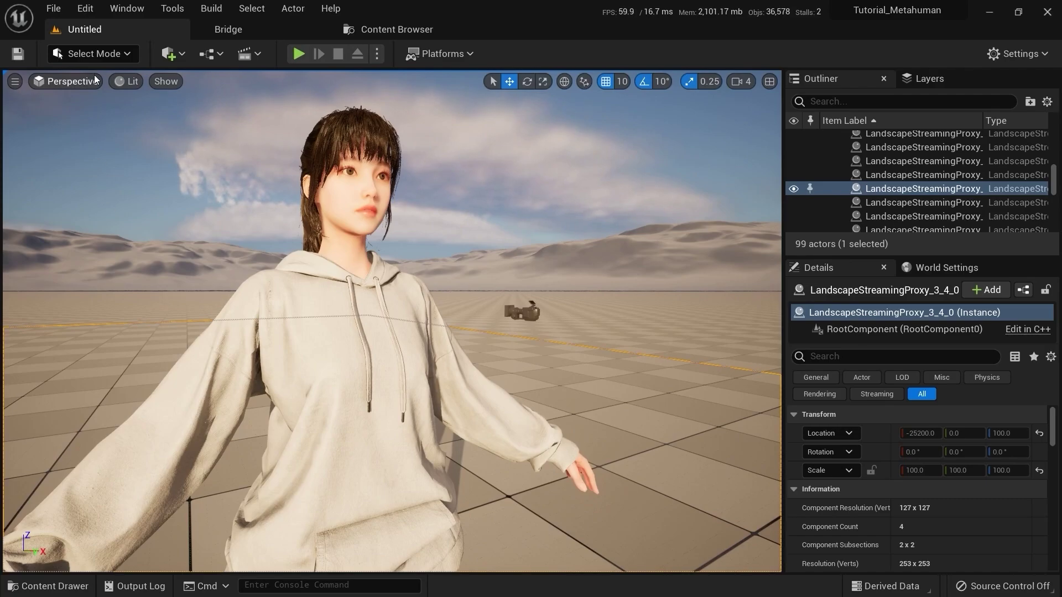
Enable the experimental MetaHuman plugin, restart the editor and close the Plugins window
left_click(85, 8)
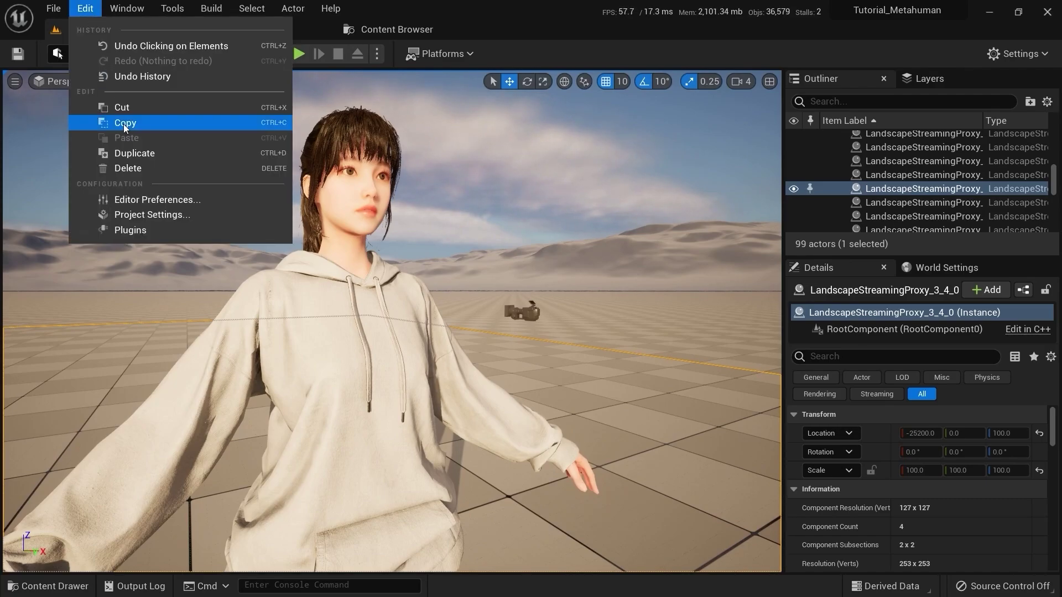
left_click(133, 230)
type("meta")
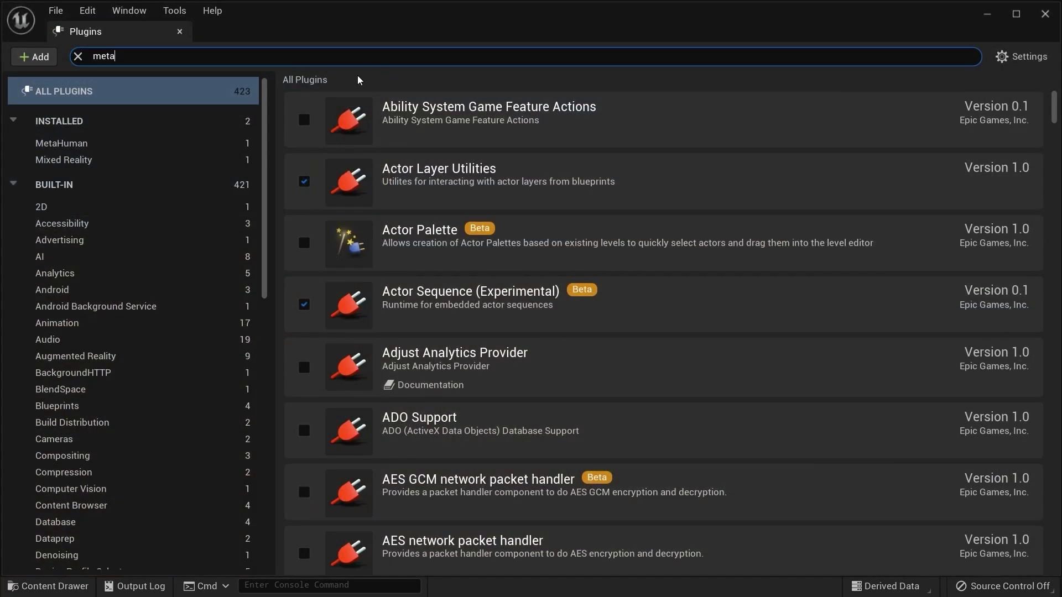
type("hu")
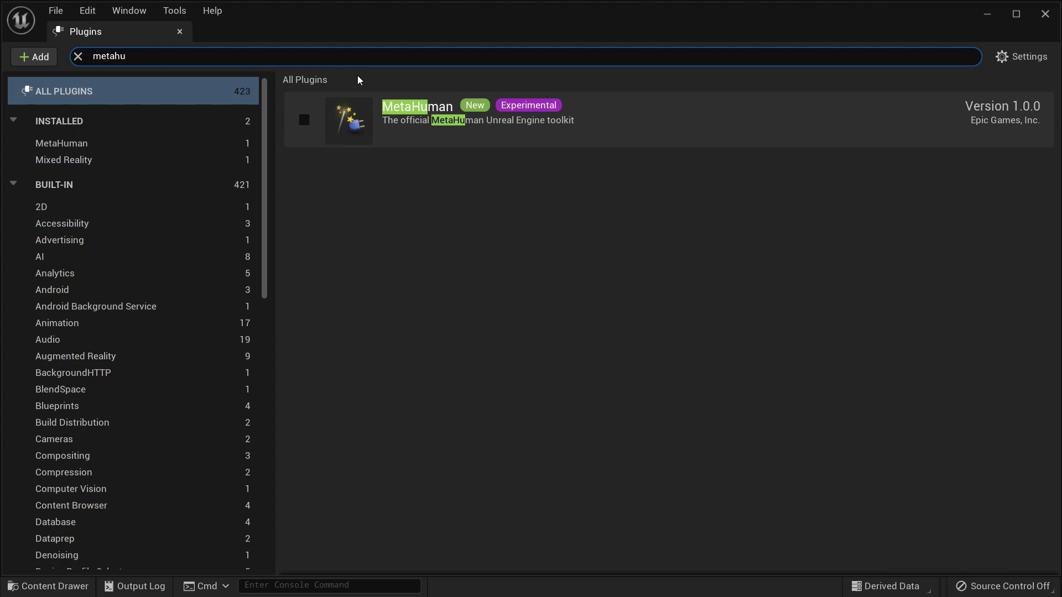
left_click(304, 119)
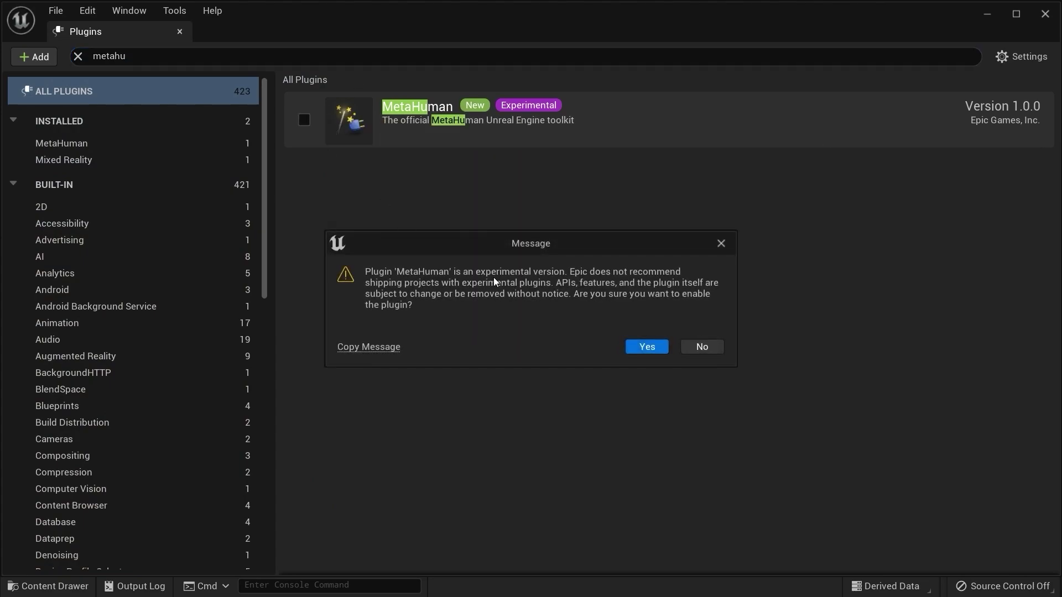
left_click(649, 348)
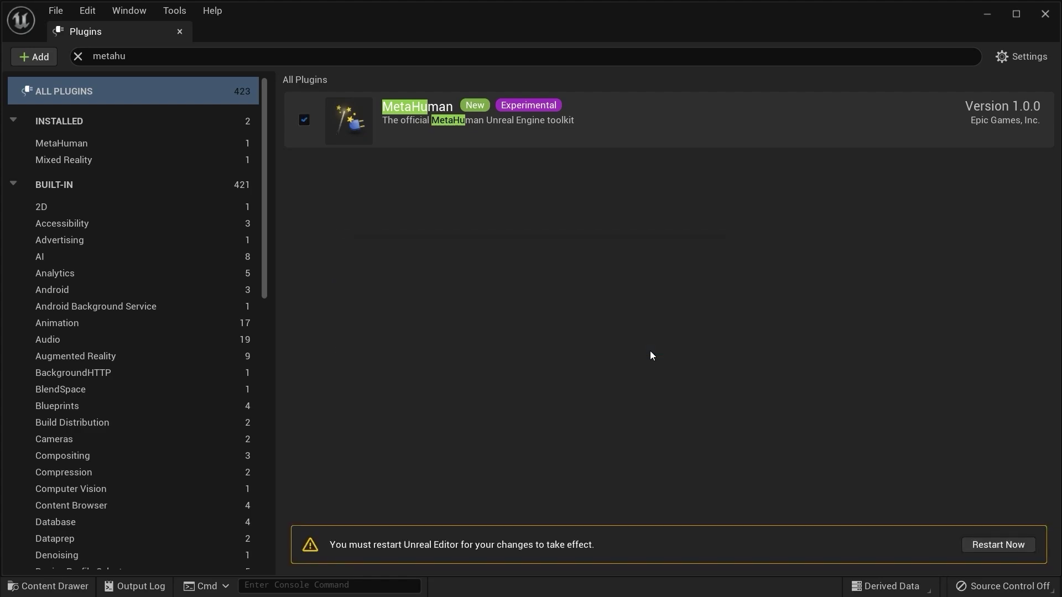
left_click(999, 545)
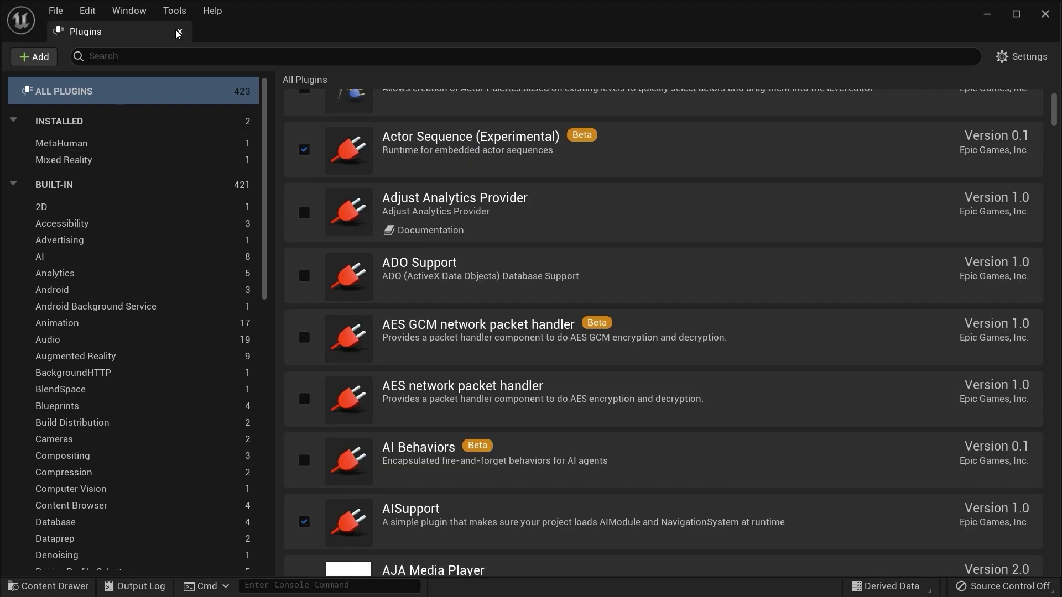
left_click(177, 34)
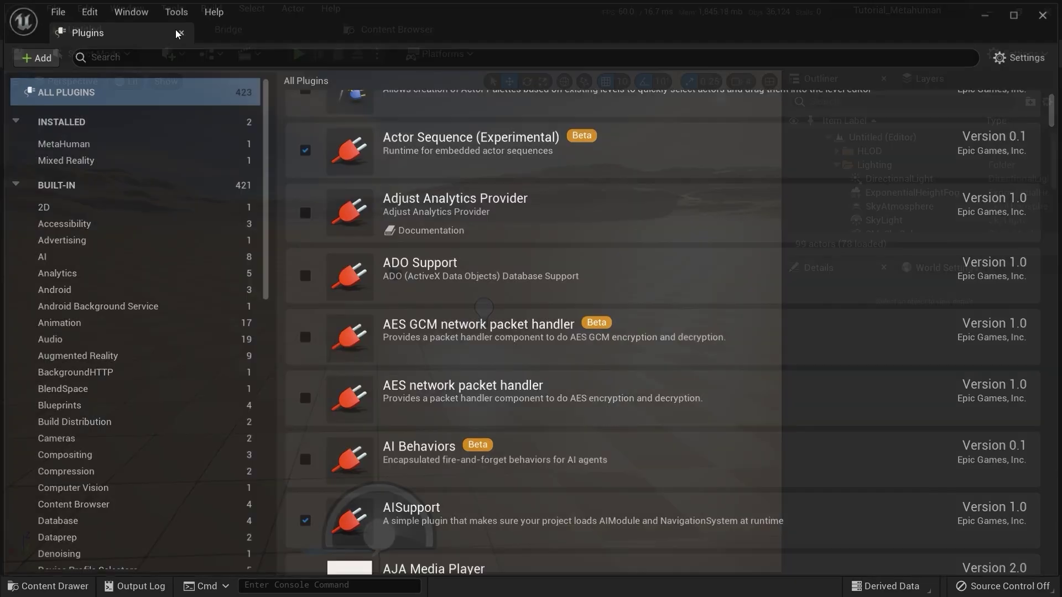
Open the SK_CuteGirl skeletal mesh from the CuteGirl_Hoodie folder and inspect the character's head up close
right_click_drag(368, 382, 372, 381)
key("ctrl+space")
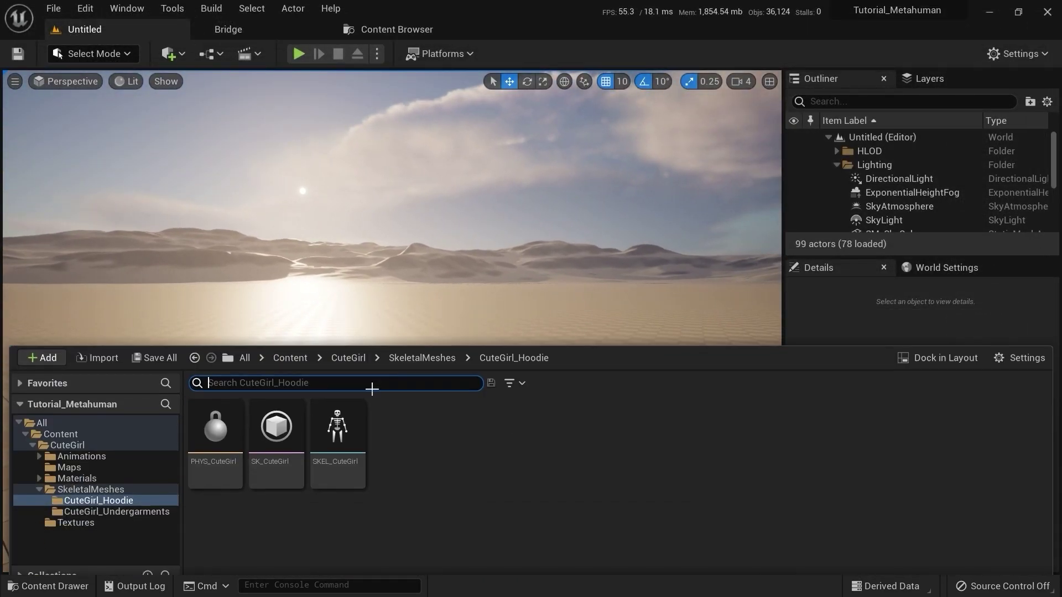
double_click(284, 428)
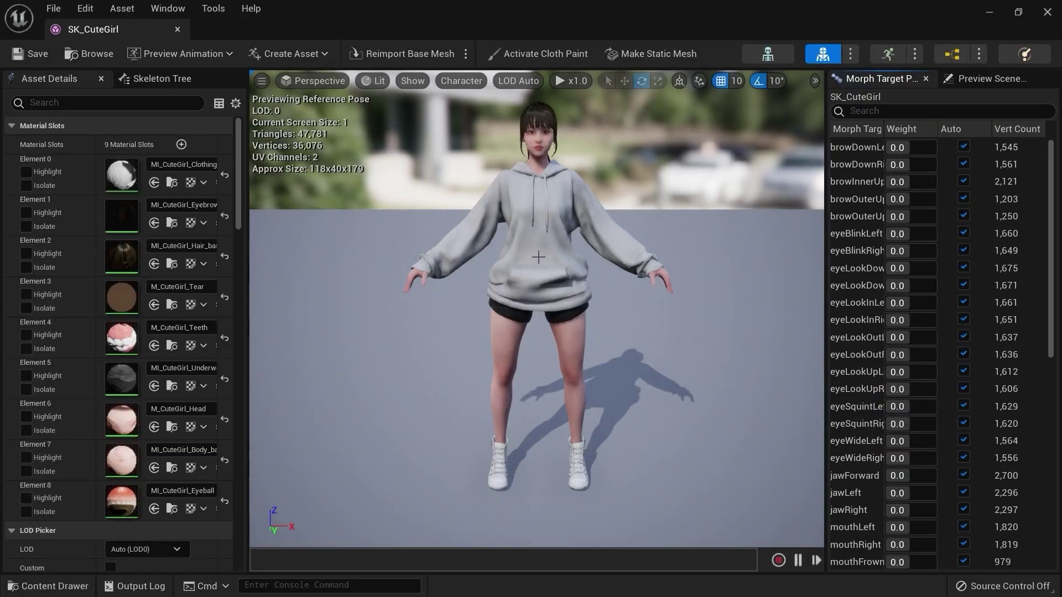
key("w")
right_click_drag(535, 254, 567, 246)
key("a")
key("s")
key("w")
key("s")
right_click_drag(461, 268, 468, 268)
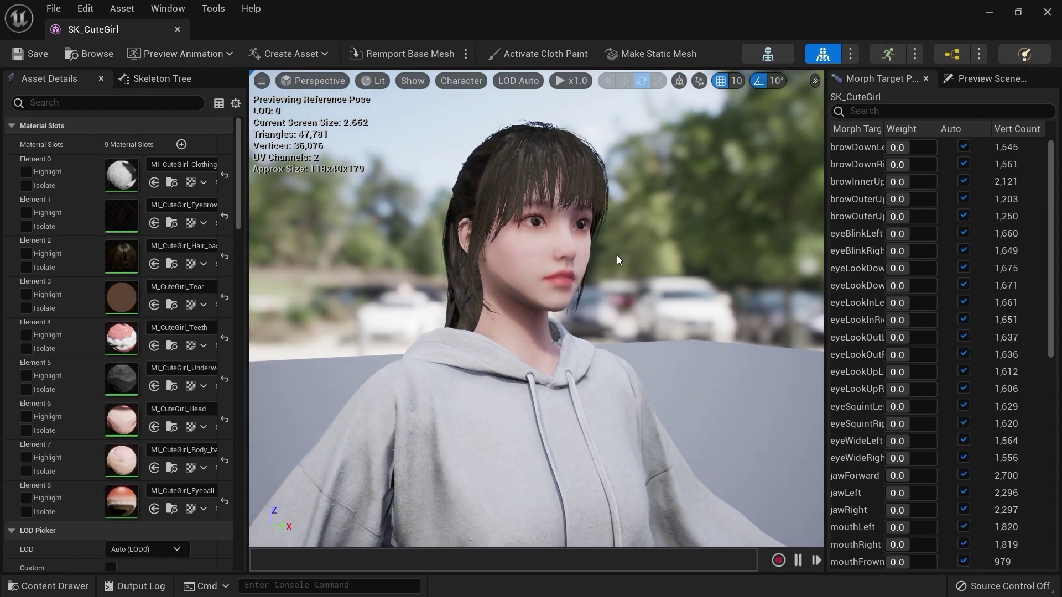
Convert the skeletal mesh to a static mesh named SM_CuteGirl in the Meshes folder and close the mesh editor
left_click(624, 59)
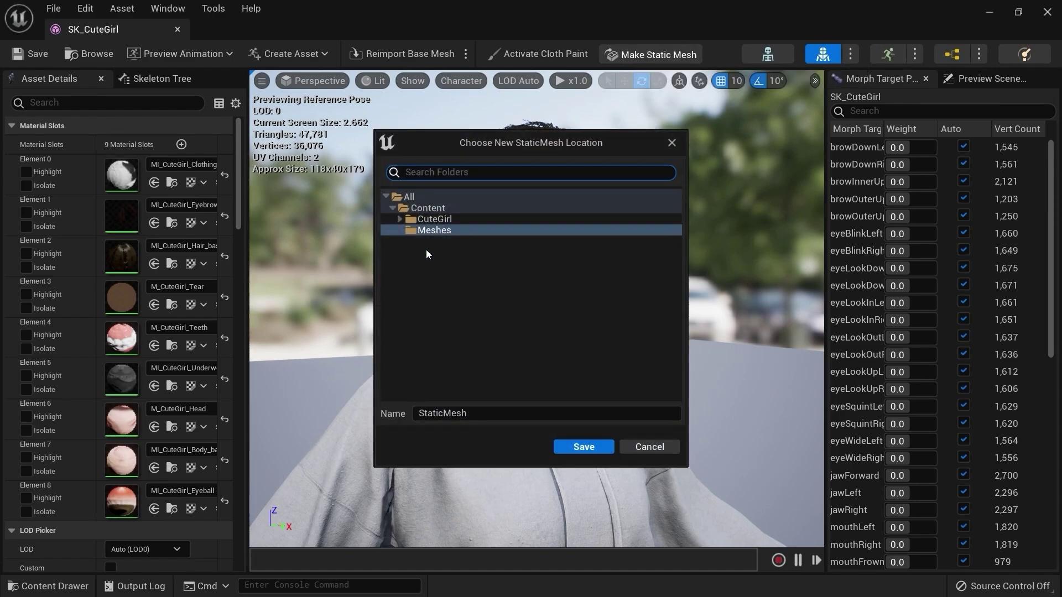
left_click(497, 415)
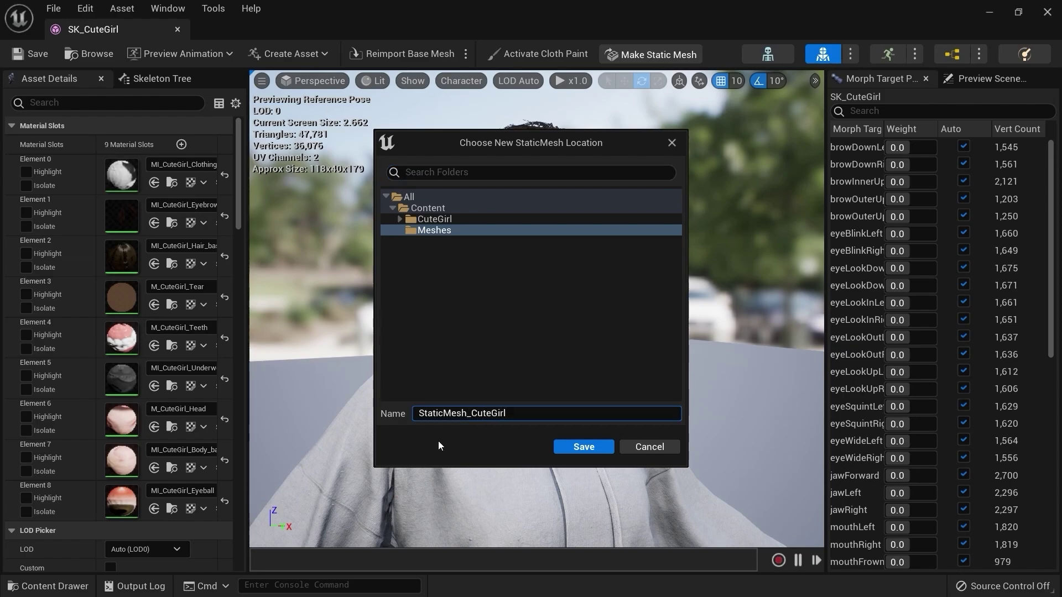
left_click_drag(466, 416, 309, 412)
type("SM")
left_click(477, 415)
left_click(580, 447)
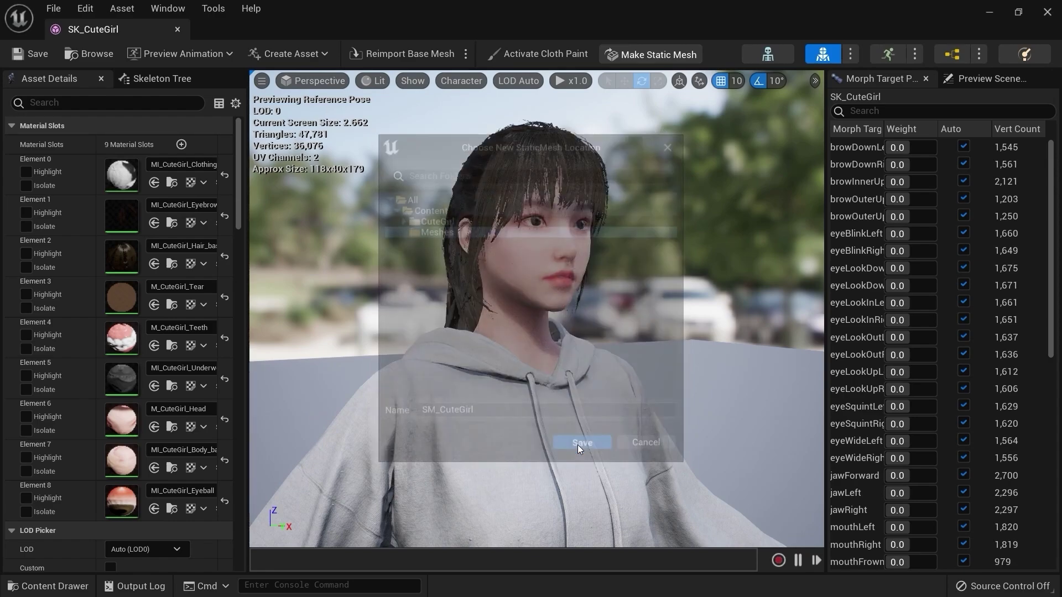
scroll(577, 337, "down", 4)
scroll(577, 338, "up", 2)
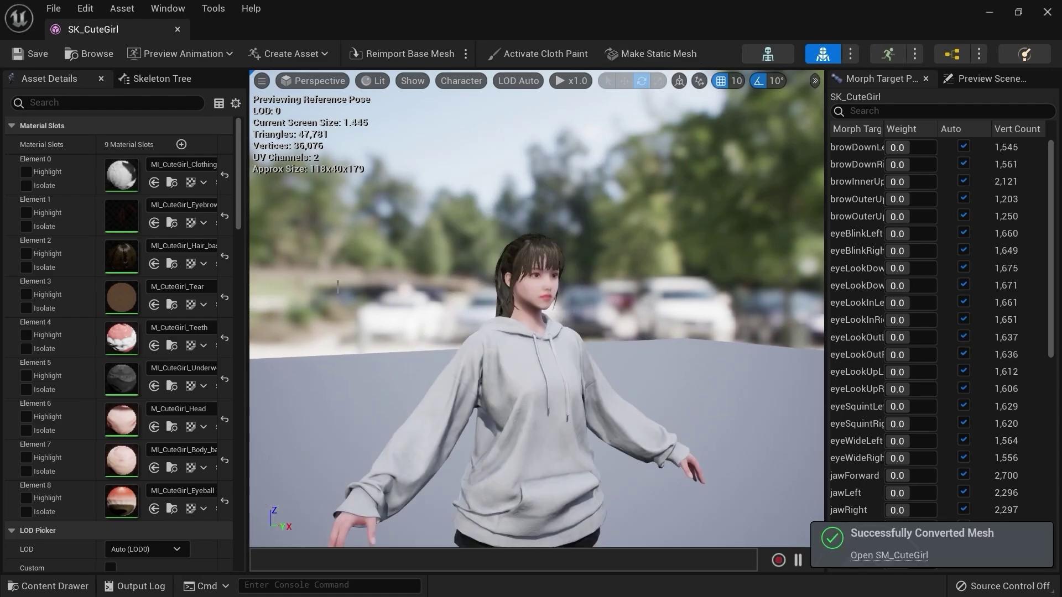
left_click(182, 29)
Show the Meshes folder and save the new SM_CuteGirl static mesh
key("ctrl+space")
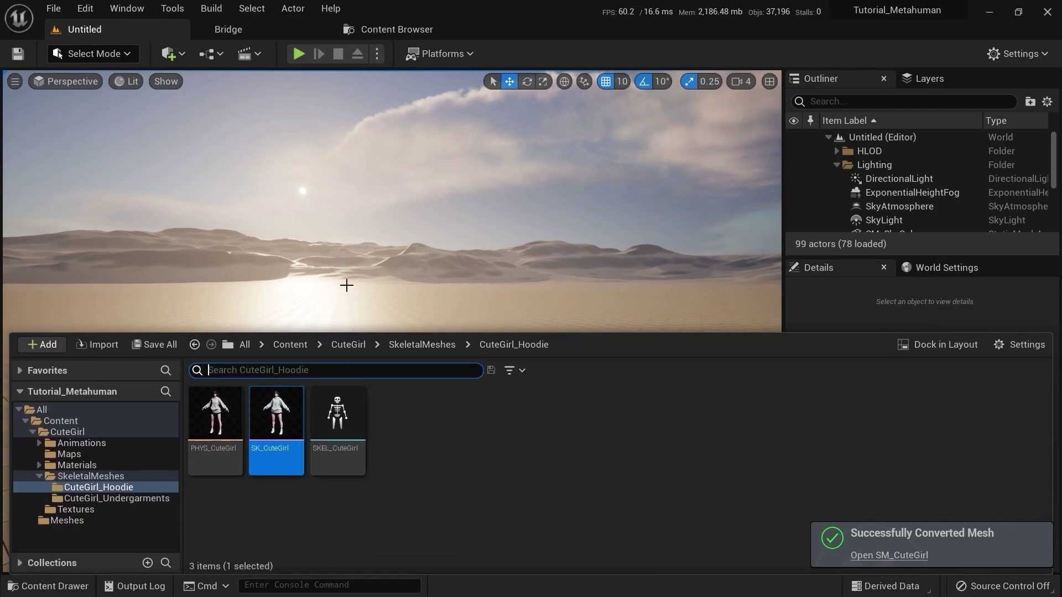
left_click(103, 517)
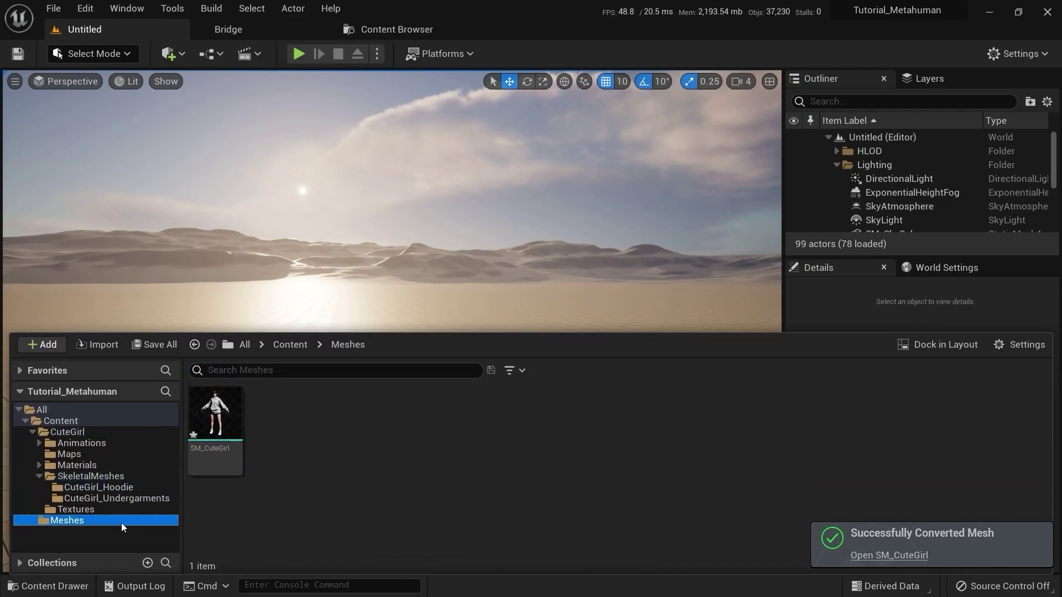
left_click(233, 431)
left_click(160, 346)
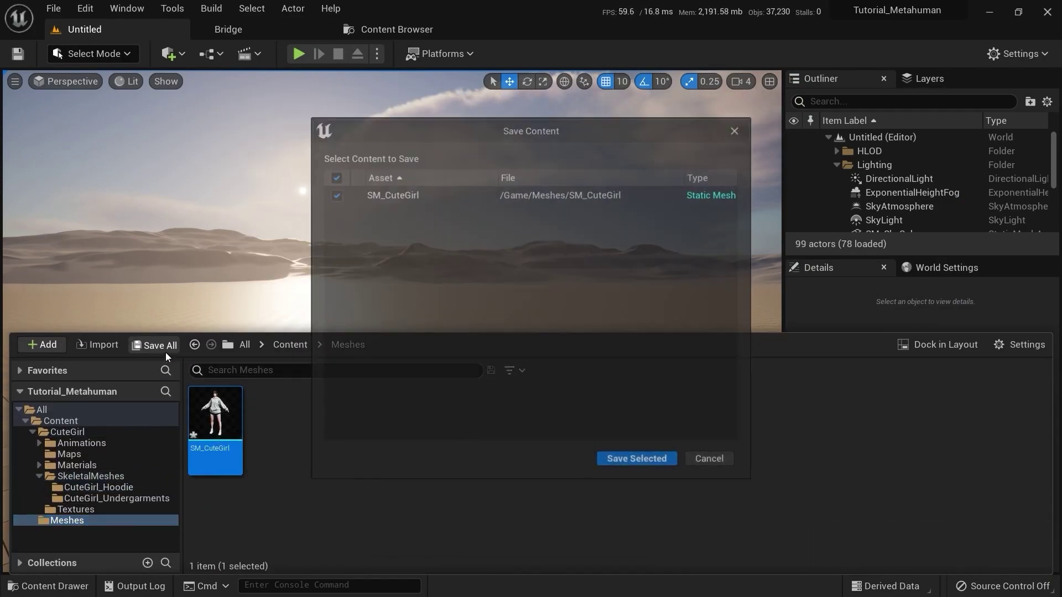
left_click(609, 464)
left_click(299, 469)
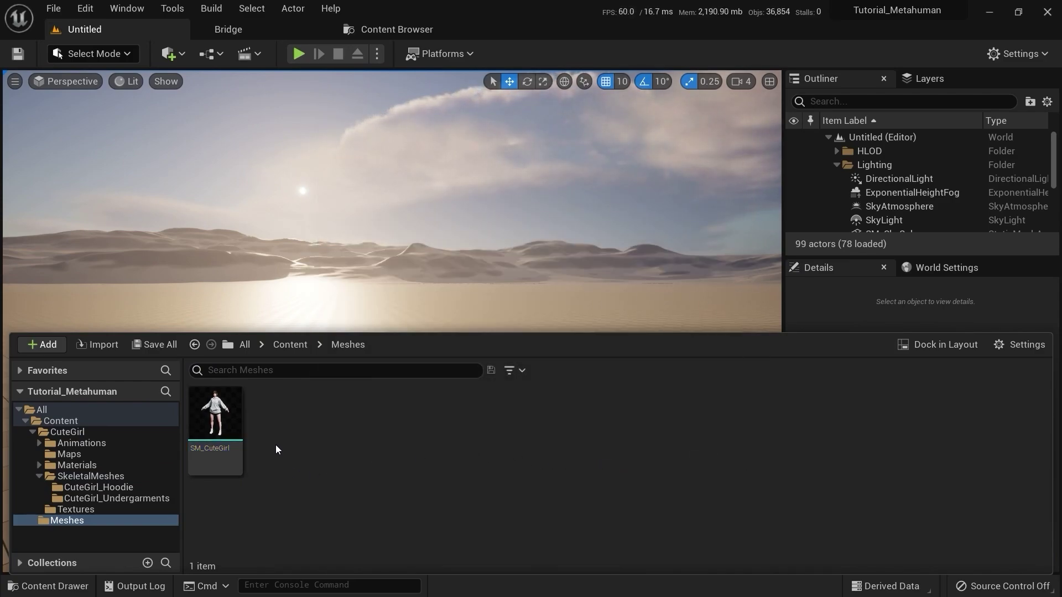
Create a MetaHuman Identity asset named Tutorial_CuteGirl in the Meshes folder
right_click(284, 412)
mouse_move(285, 412)
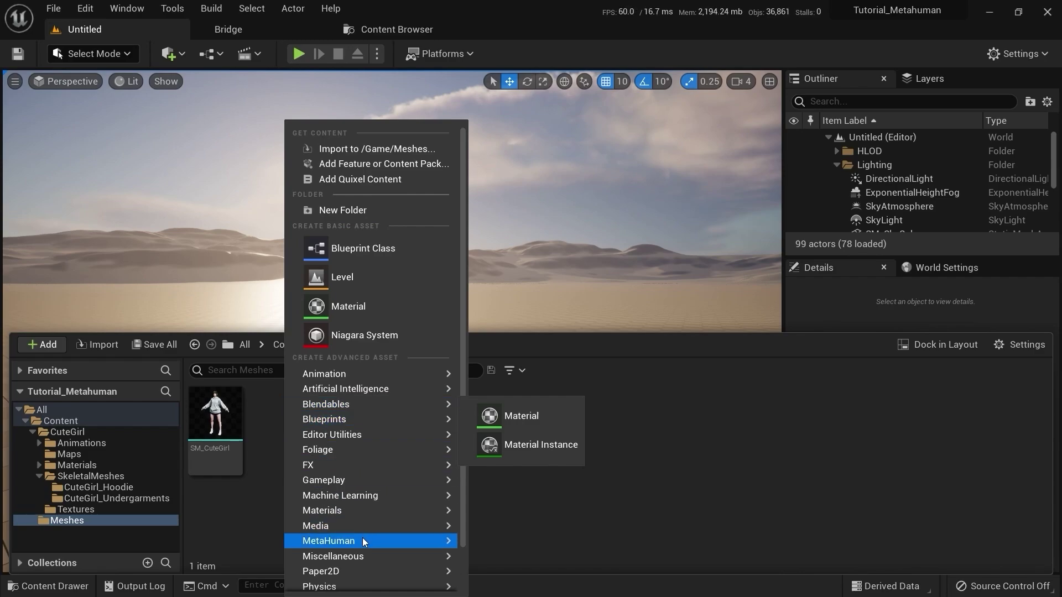
mouse_move(363, 538)
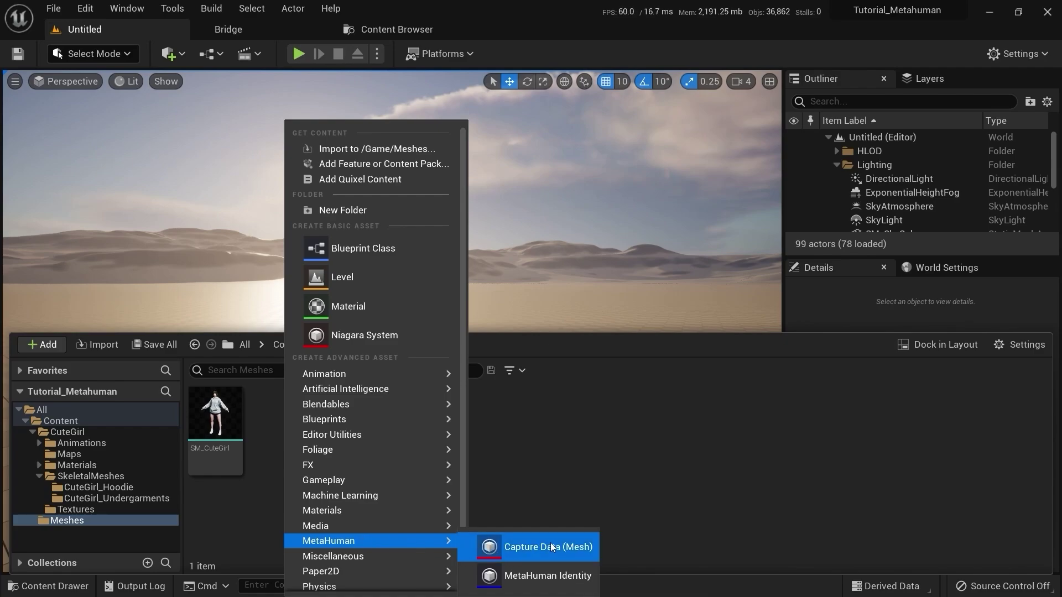
left_click(563, 577)
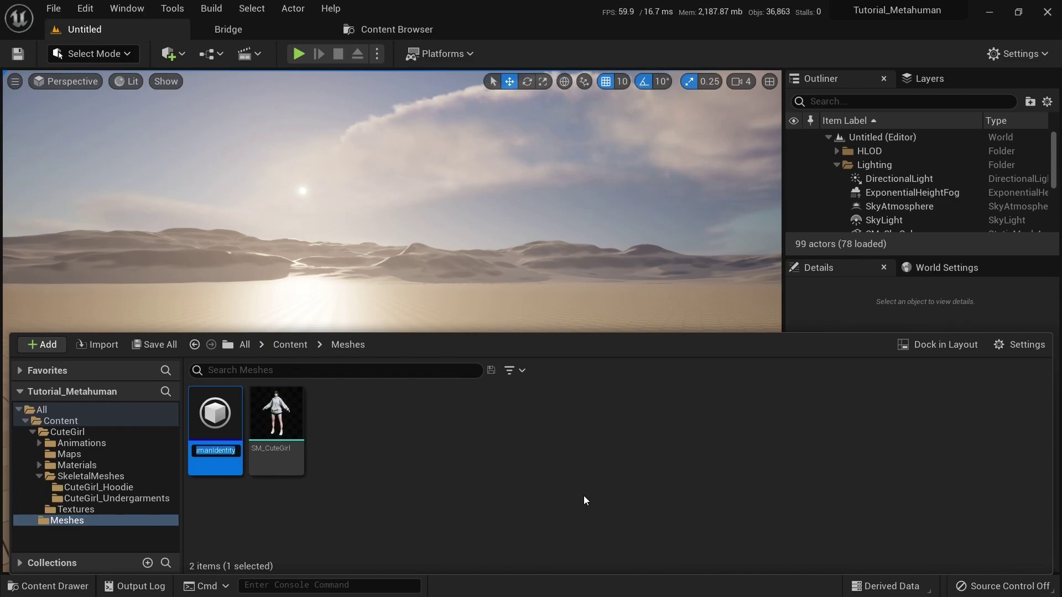
type("Tutor")
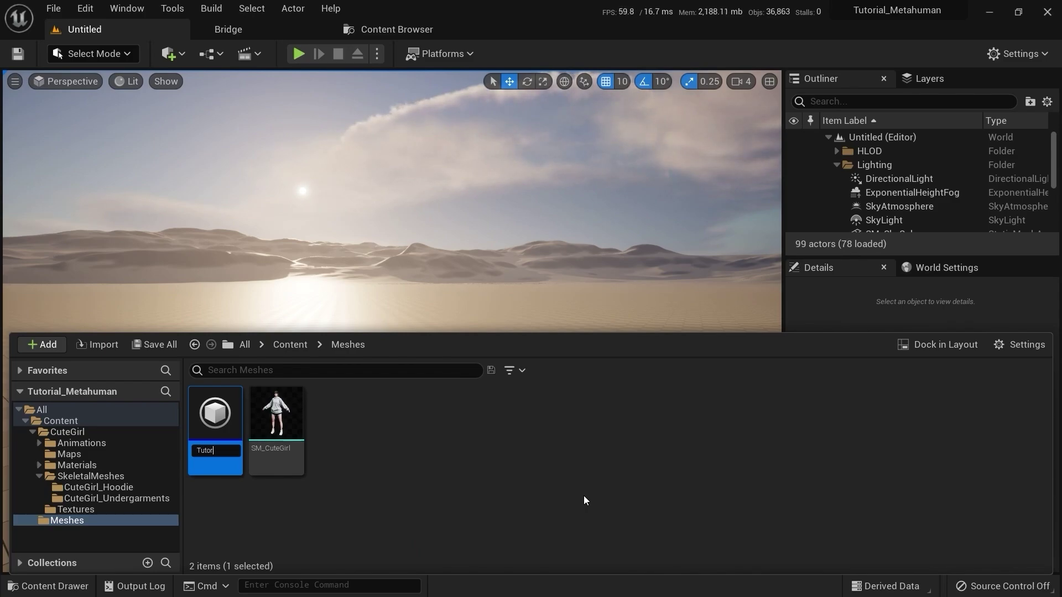
type("ial_CuteGirl")
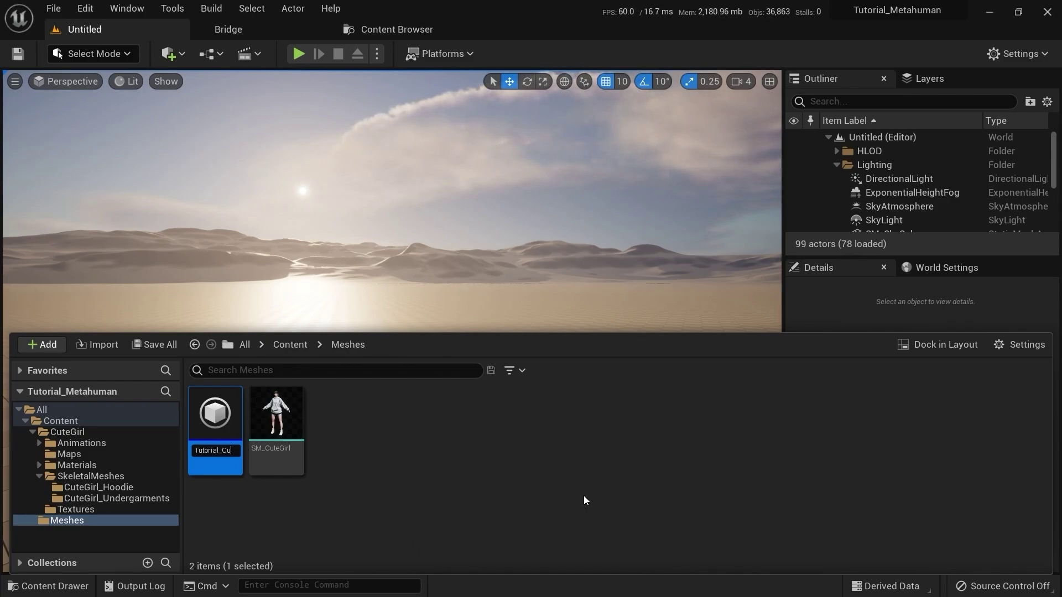
key("Return")
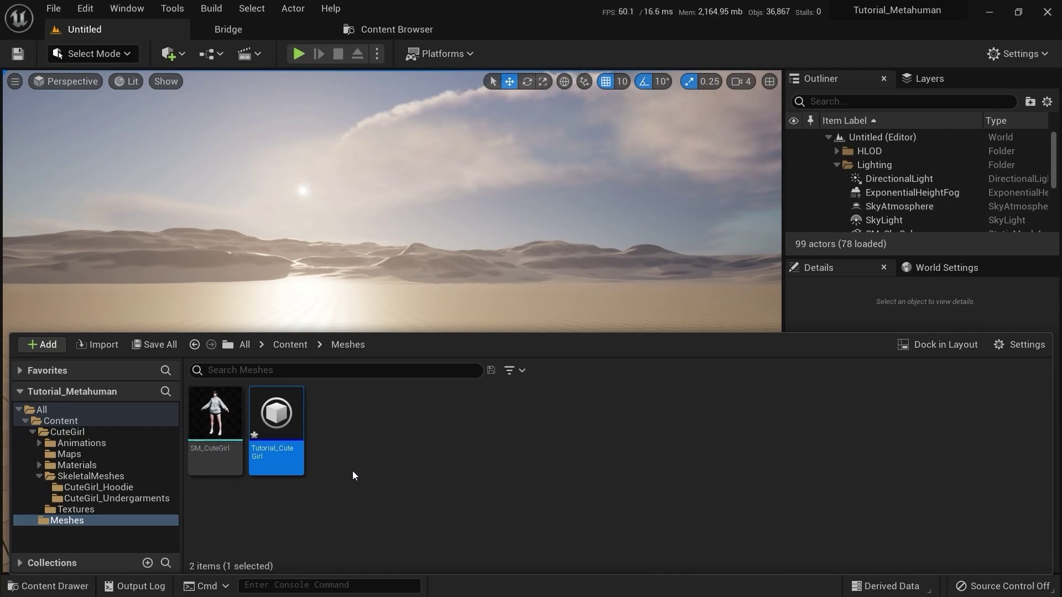
Open the Tutorial_CuteGirl identity, signing in with Epic Games, and create its components from the SK_CuteGirl_Undergarment skeletal mesh
double_click(277, 416)
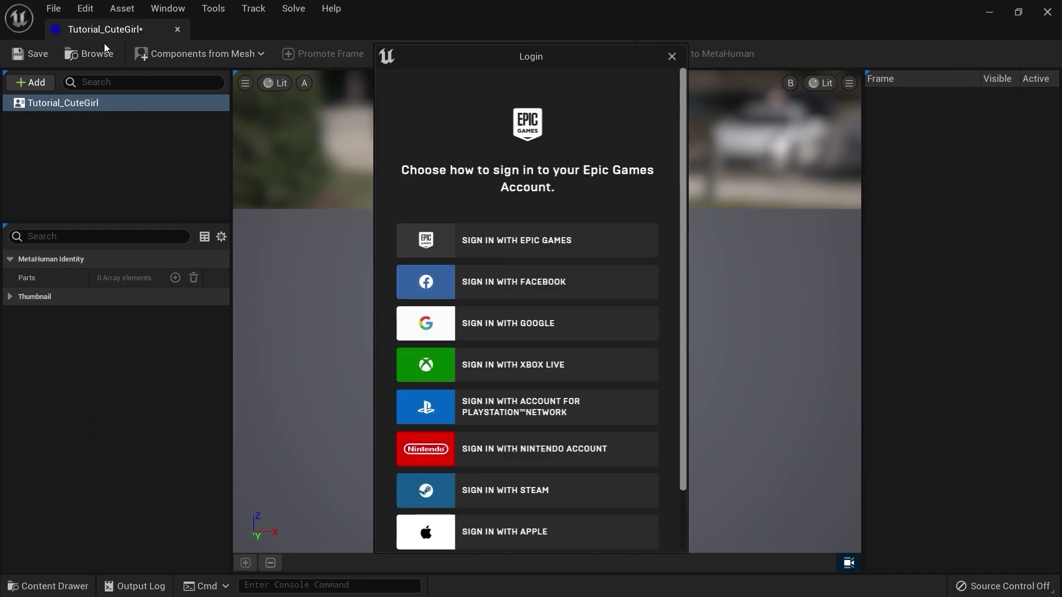
left_click(507, 248)
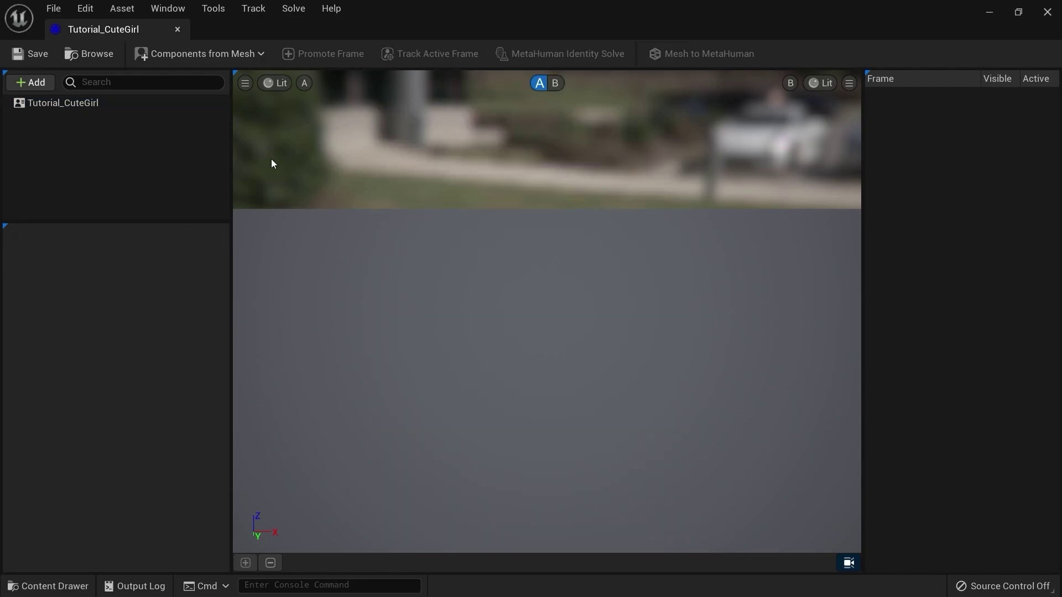
left_click(194, 60)
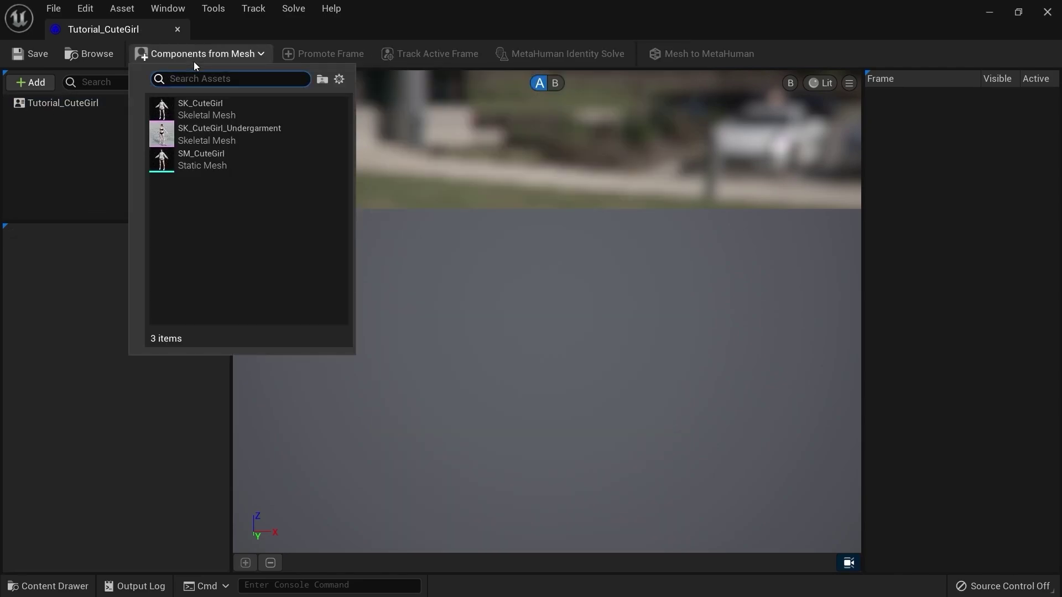
left_click(195, 51)
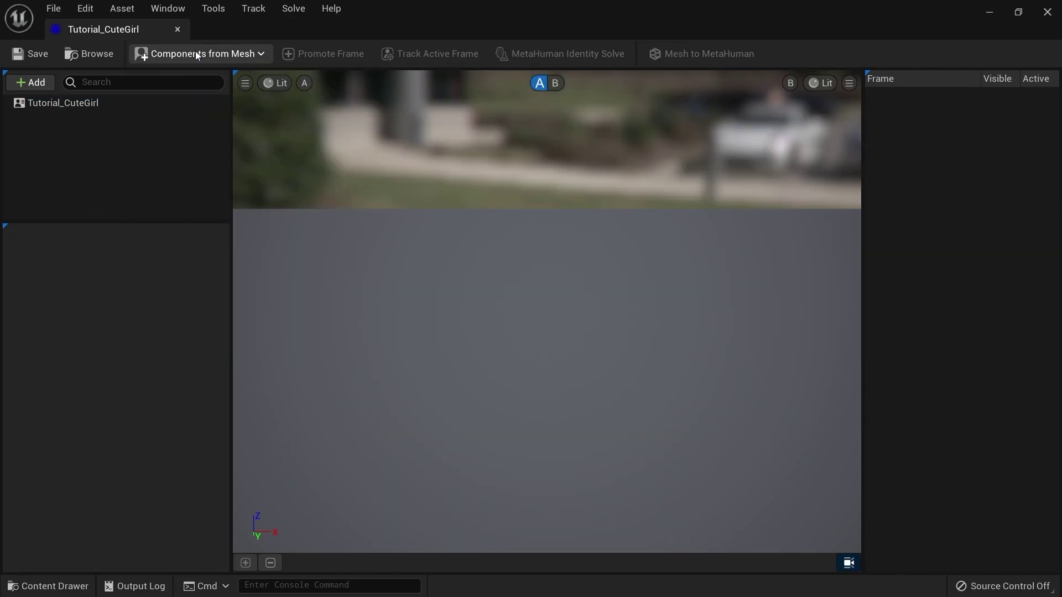
left_click(195, 51)
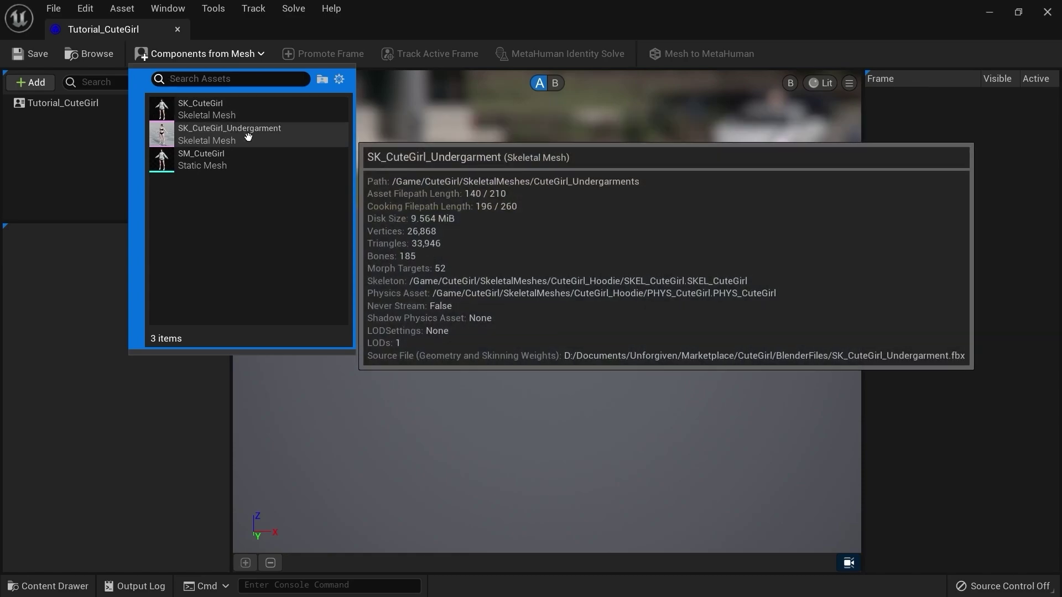
left_click(248, 137)
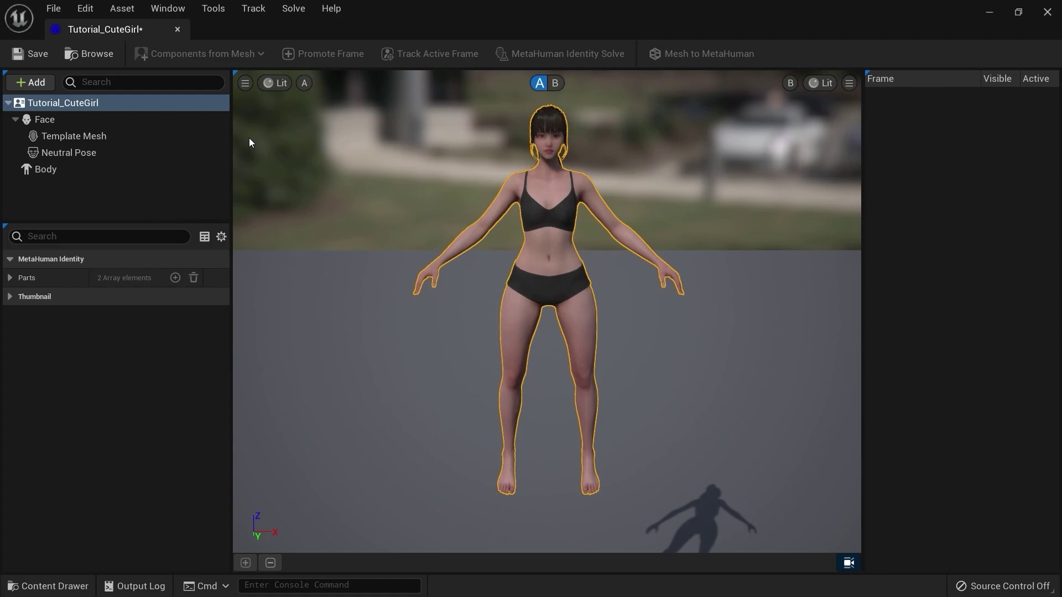
Examine the character's head in the identity viewport from the front and the side, checking how the hair covers the face
right_click_drag(531, 223, 528, 179)
key("w")
key("w")
key("q")
key("e")
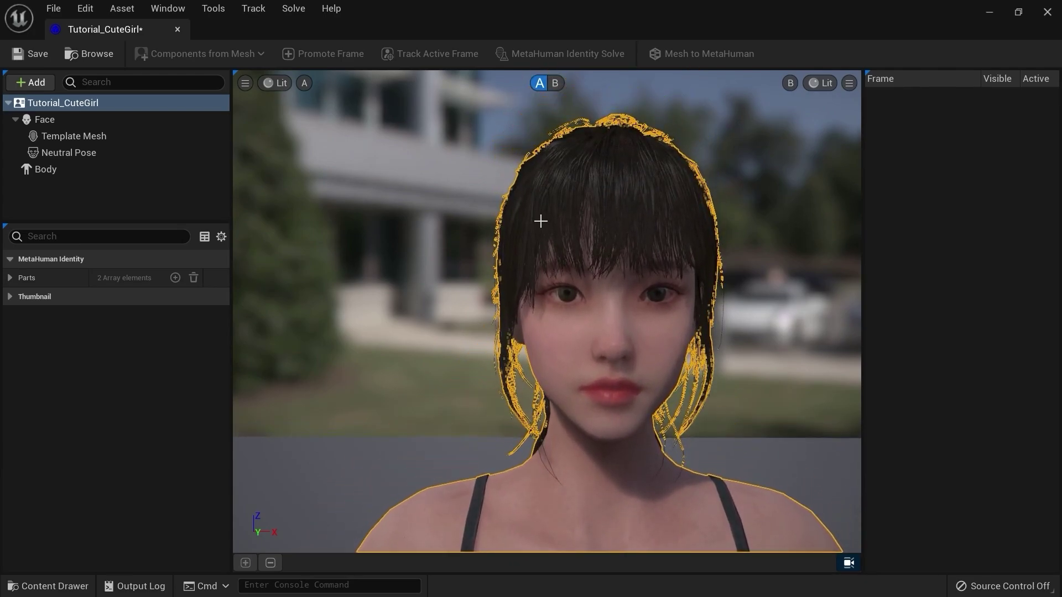
right_click_drag(634, 210, 736, 210)
key("a")
right_click_drag(607, 237, 607, 237)
key("a")
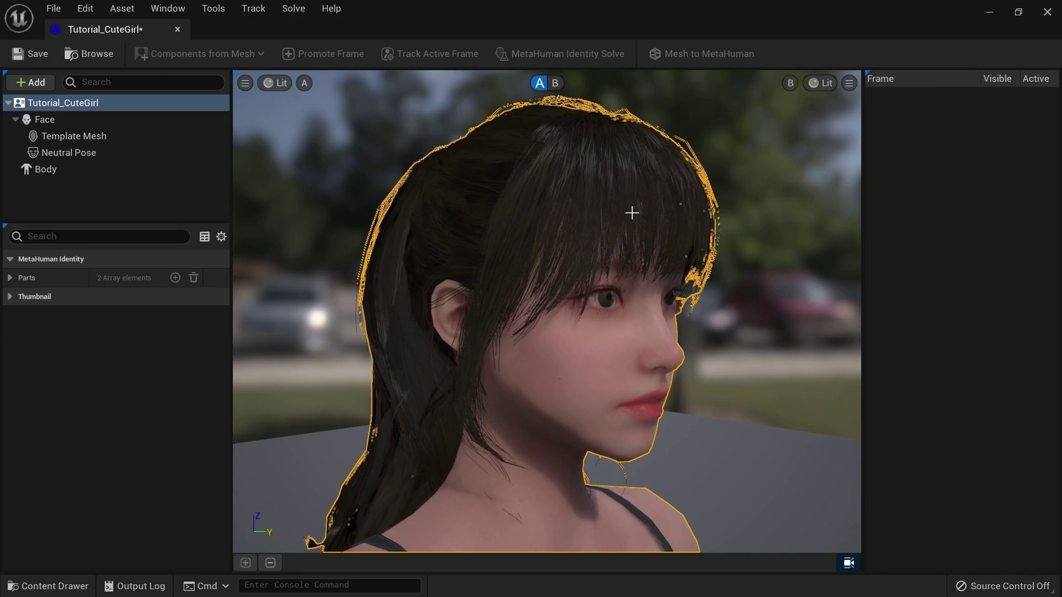
right_click_drag(656, 219, 460, 221)
key("d")
middle_click_drag(575, 310, 581, 310)
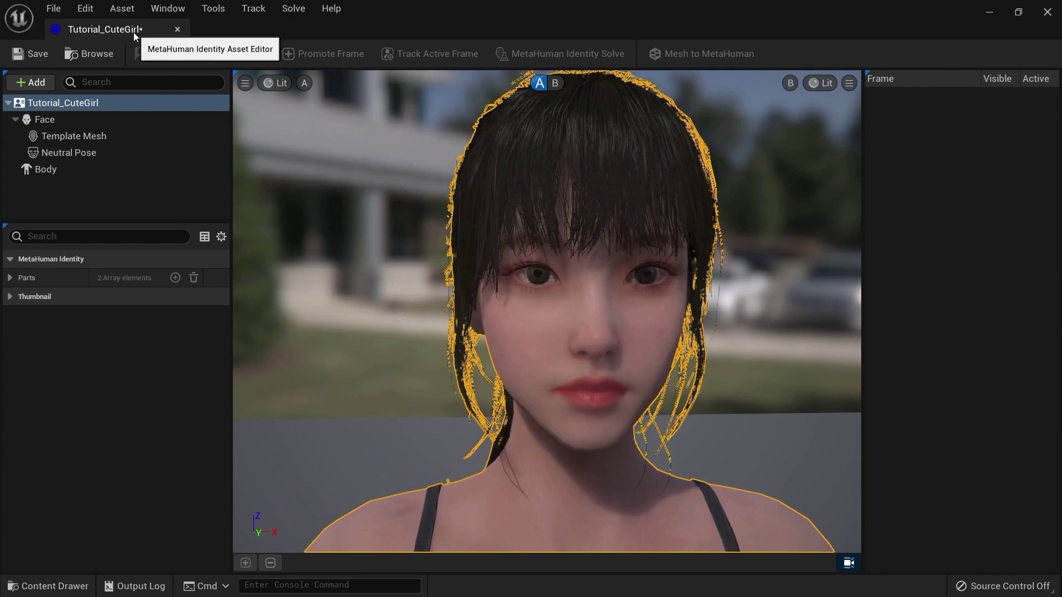
Dock the Tutorial_CuteGirl identity editor with the main editor's tabs and open the SK_CuteGirl_Undergarment skeletal mesh from its CuteGirl_Undergarments folder
left_click_drag(134, 32, 527, 32)
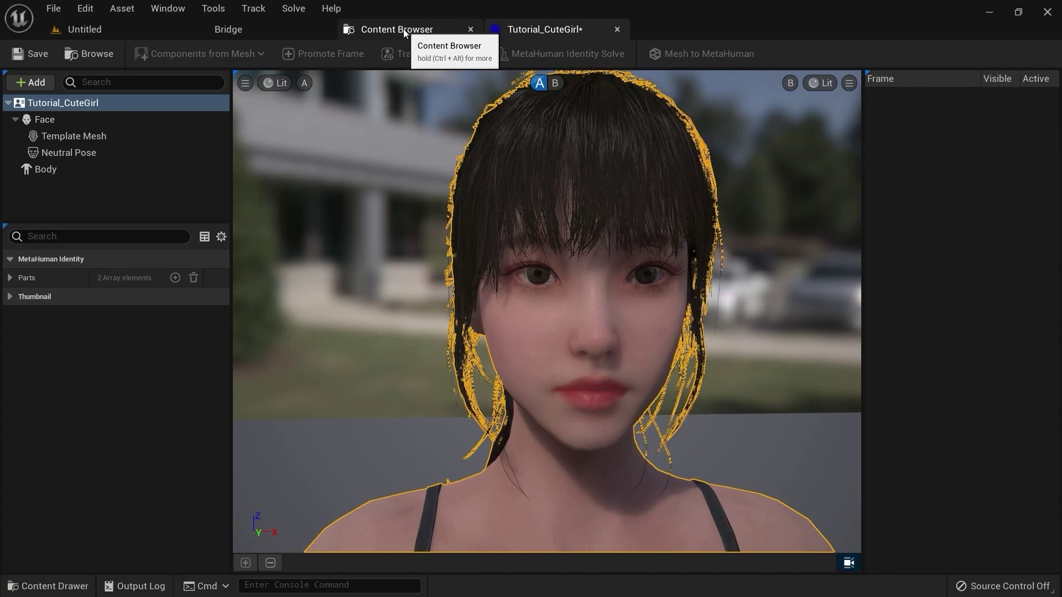
left_click(128, 32)
key("ctrl+space")
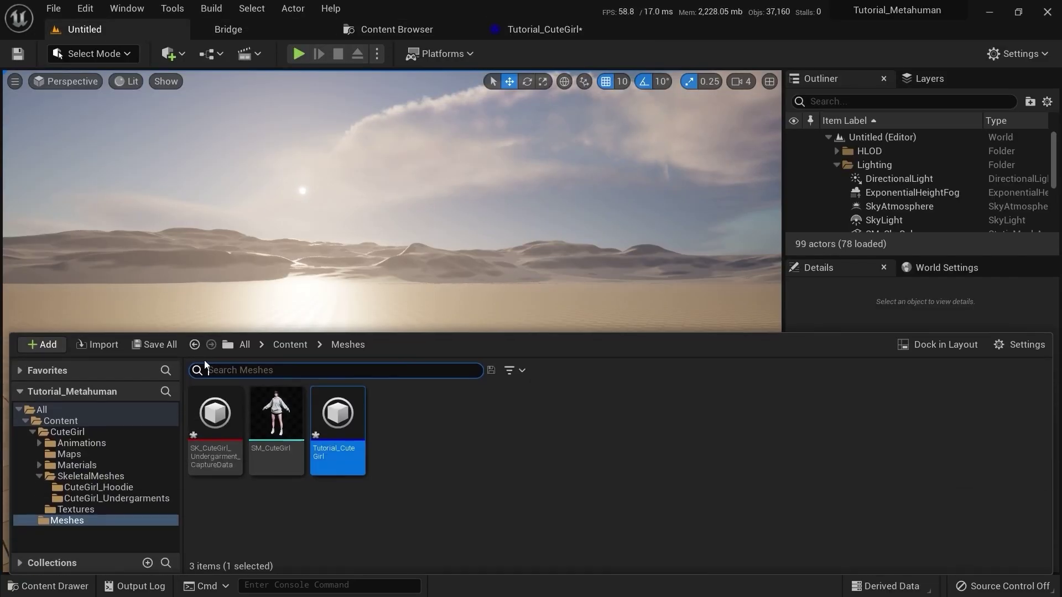
left_click(102, 433)
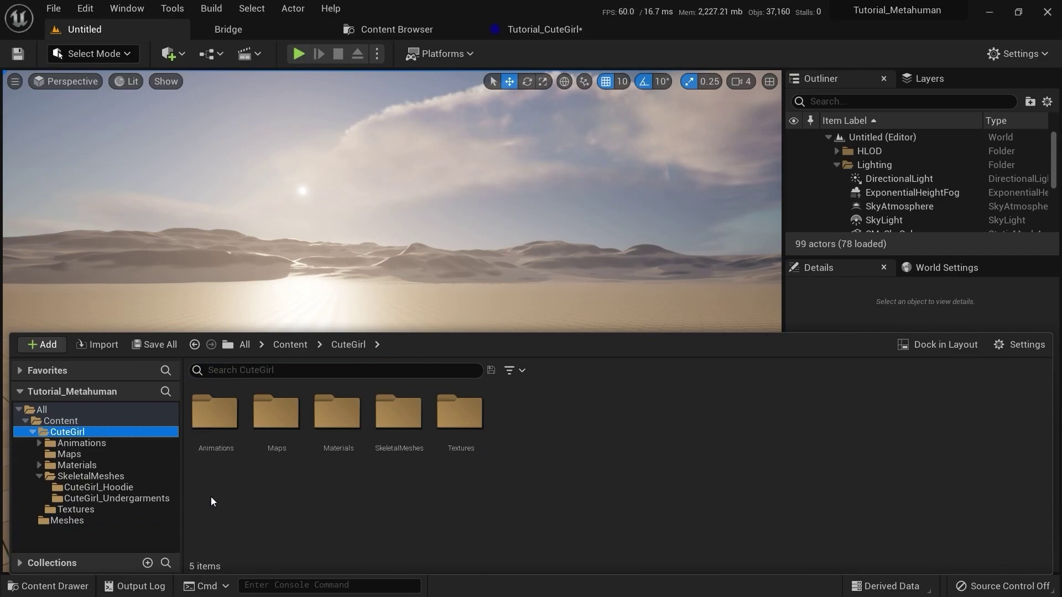
left_click(103, 476)
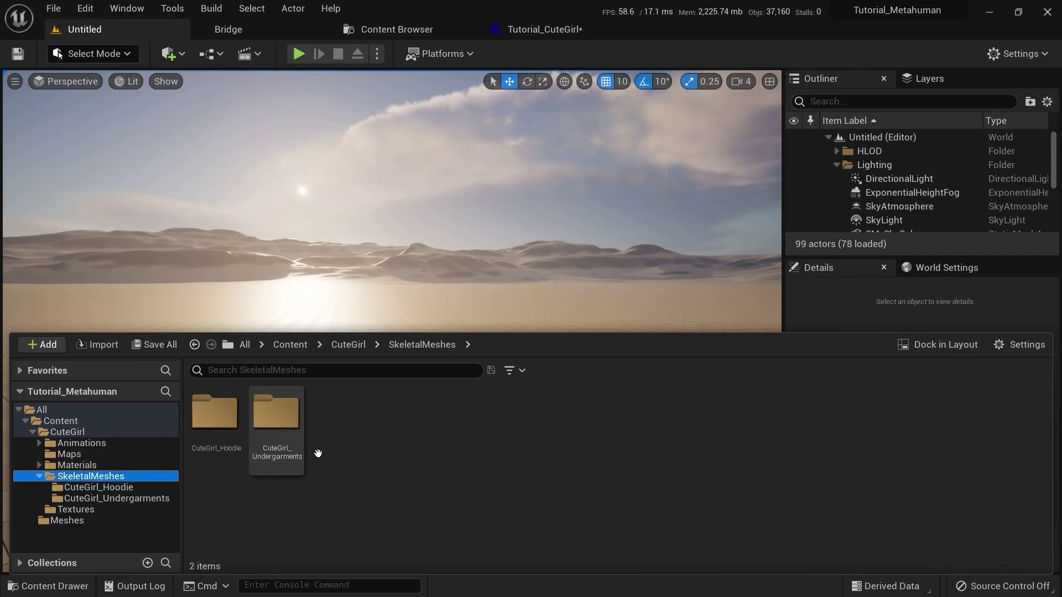
double_click(289, 406)
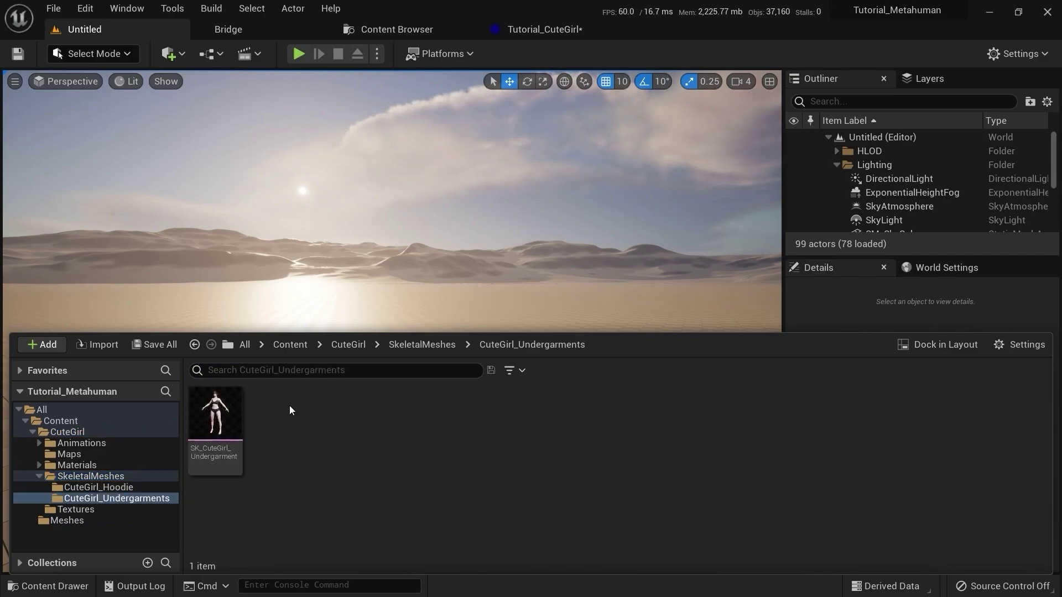
double_click(225, 431)
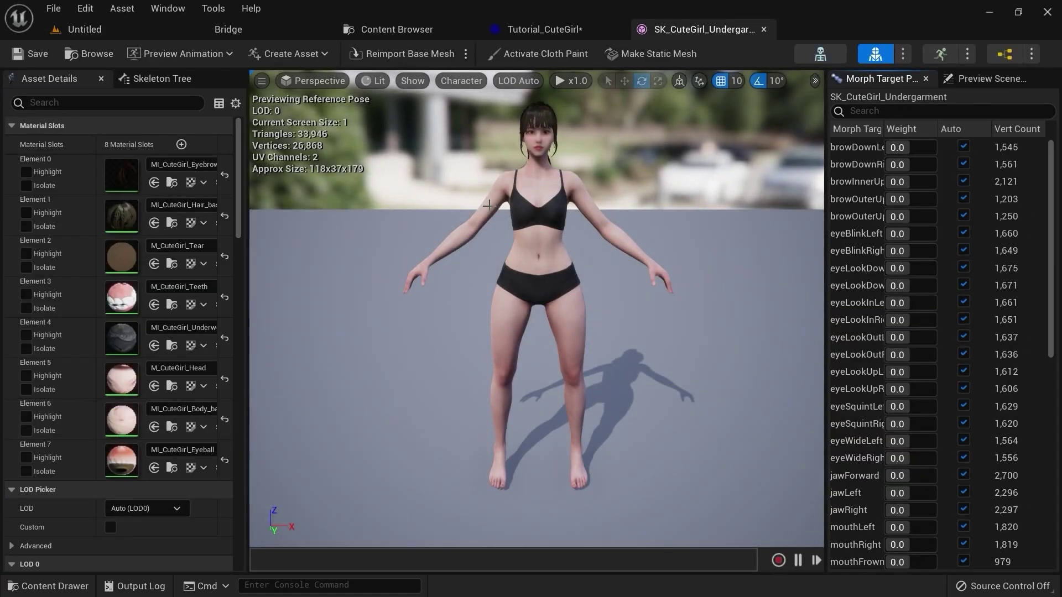
Check which part of the mesh uses the Element 1 hair material by briefly highlighting and isolating it around the head
key("w")
right_click_drag(489, 206, 592, 191)
key("a")
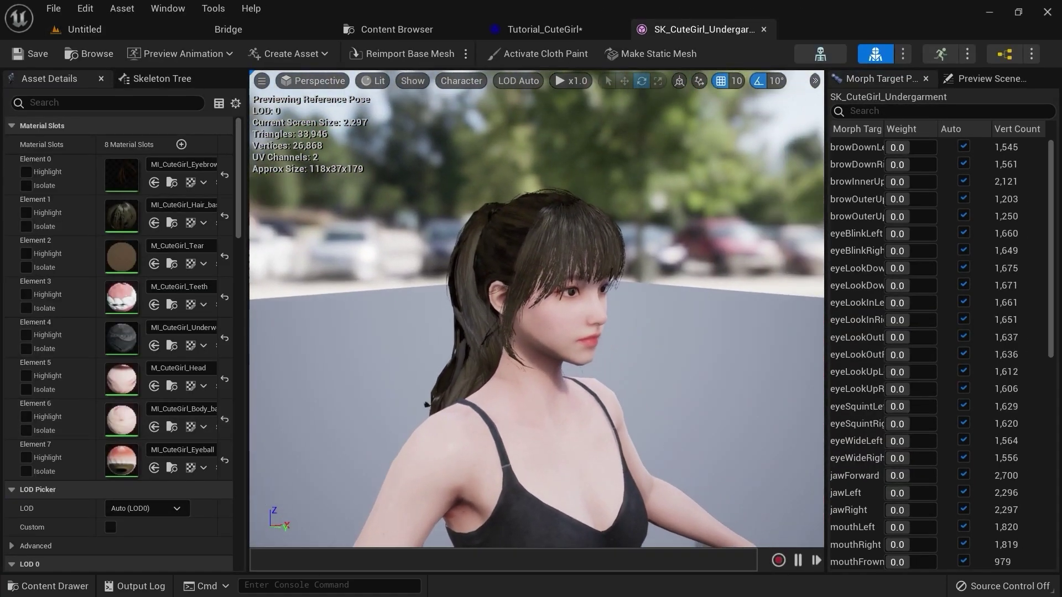
left_click(26, 212)
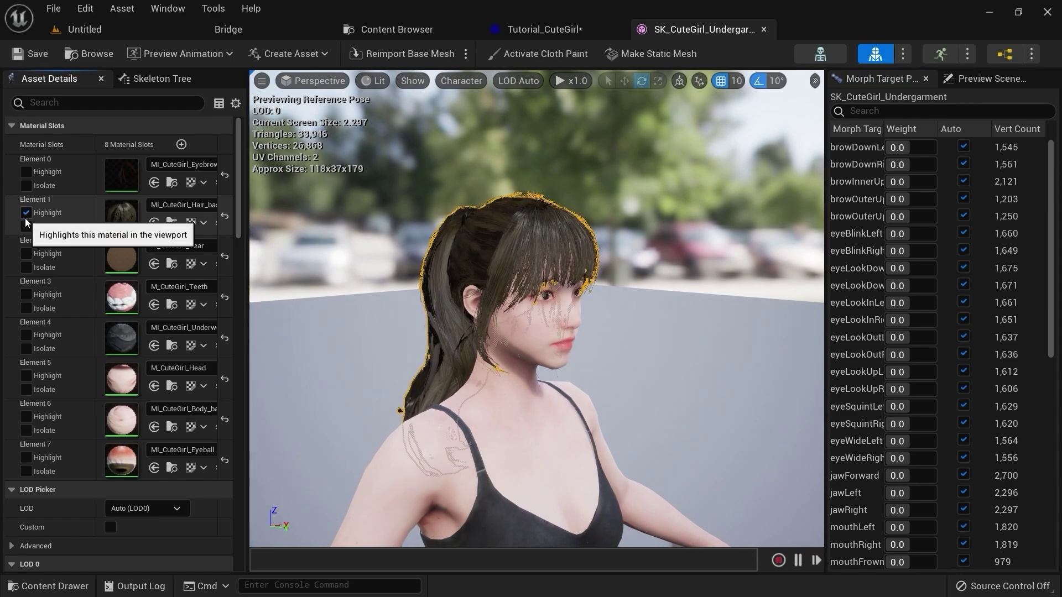
left_click(26, 212)
left_click(26, 226)
left_click(26, 227)
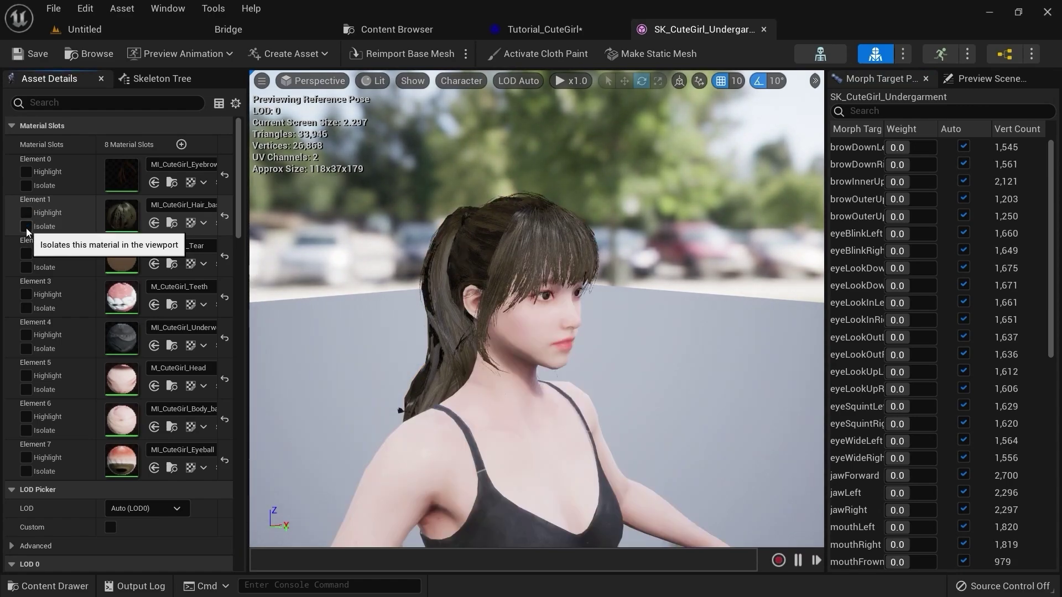
Locate the hair material's folder and create a new material there named m_hair_opacity0
left_click(174, 227)
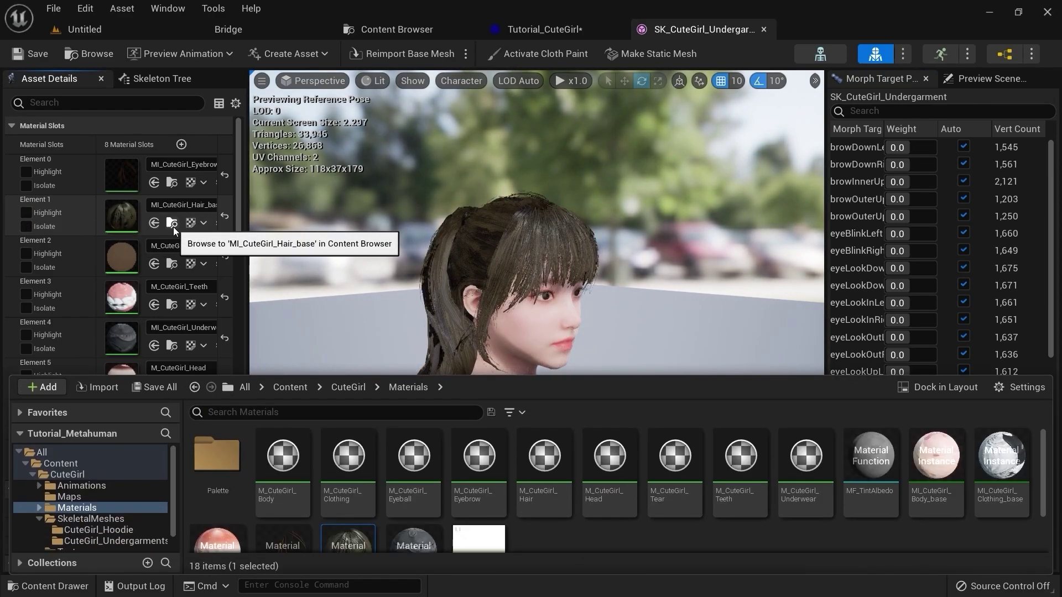
scroll(418, 510, "down", 2)
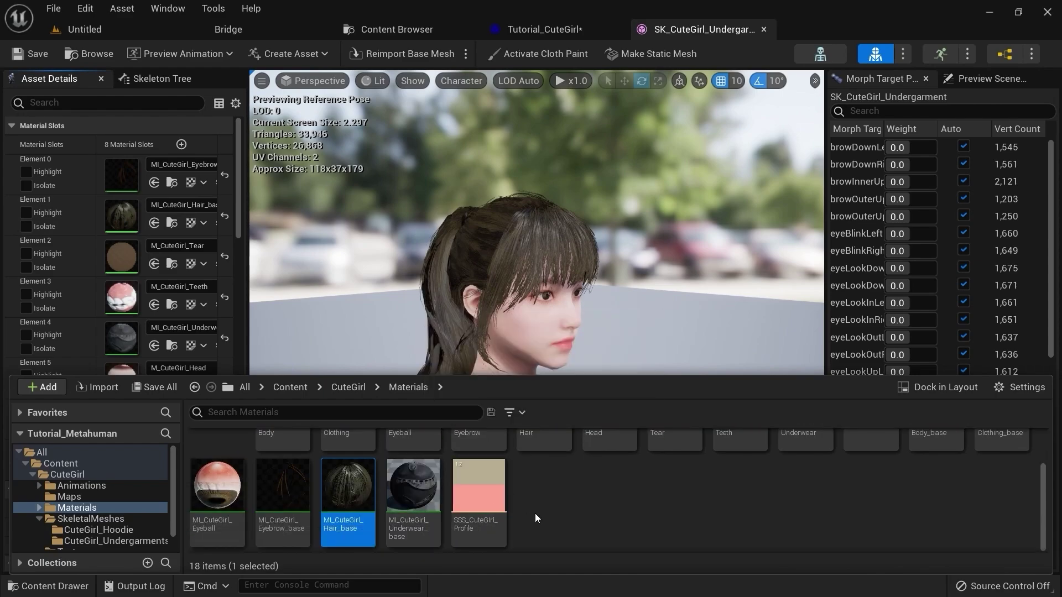
left_click(566, 513)
right_click(565, 513)
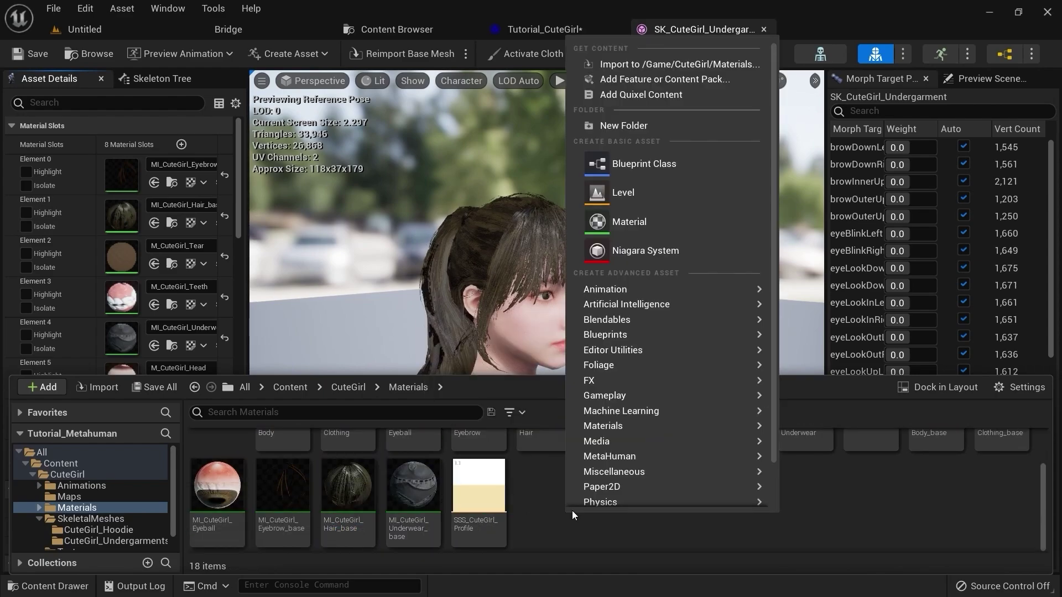
left_click(647, 222)
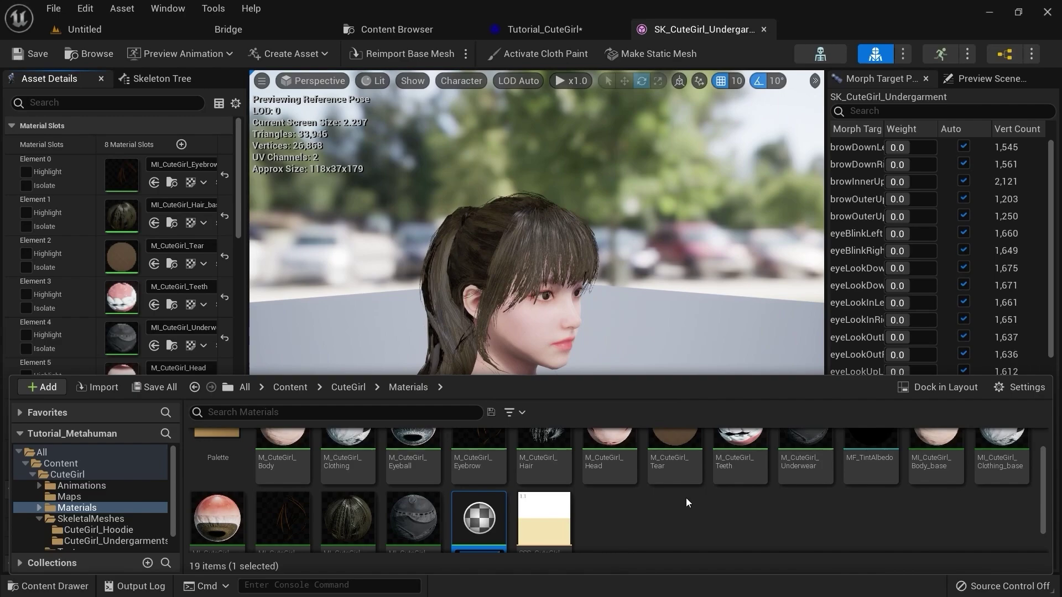
type("m_hair")
key("Return")
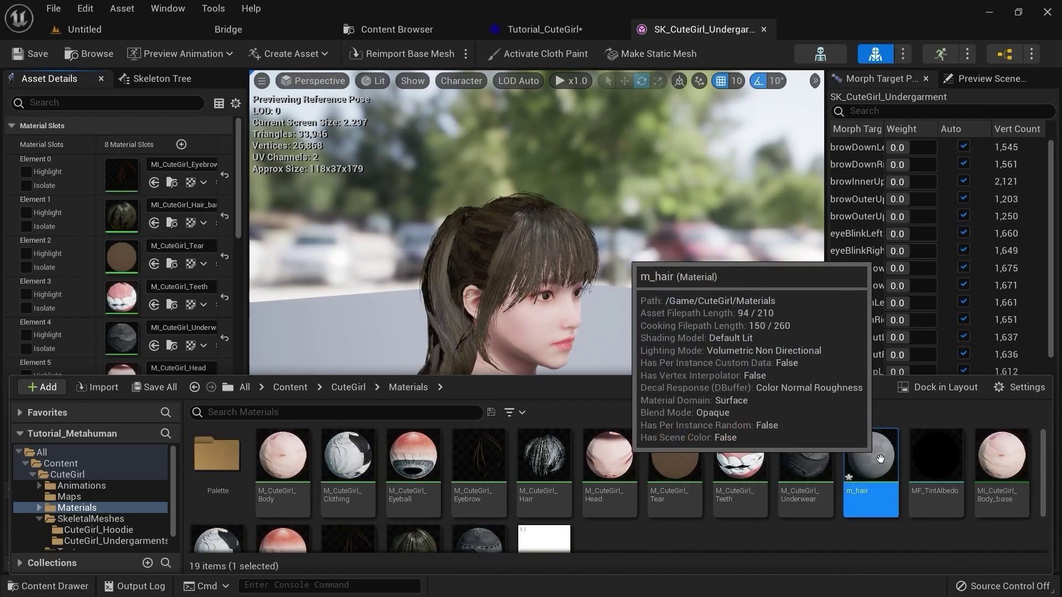
key("F2")
key("Right")
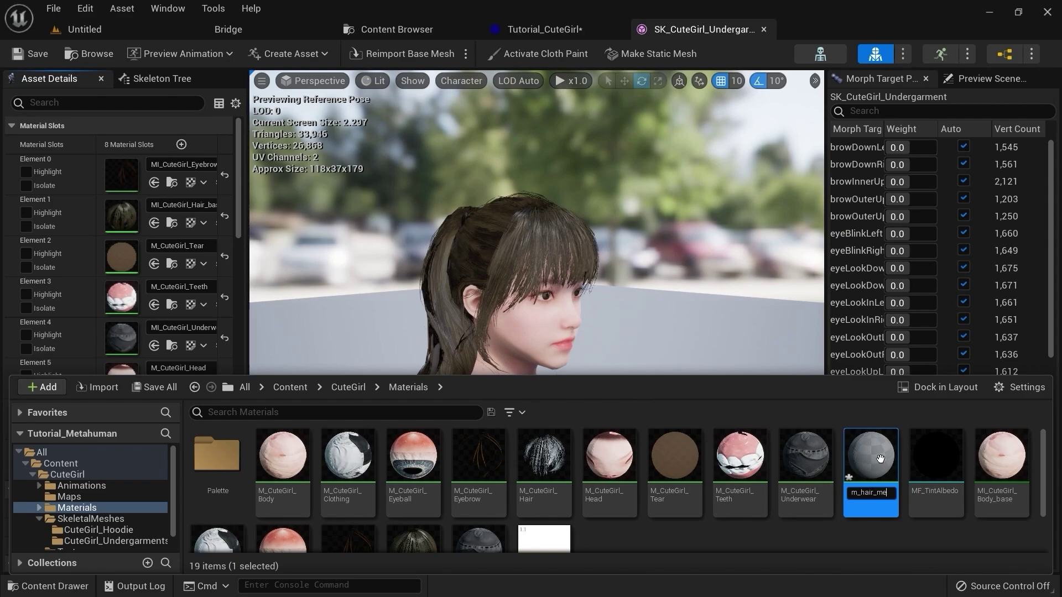
type("_opacity0")
key("Return")
Set the m_hair_opacity0 material's blend mode to Masked and connect a constant of 0 to its Opacity Mask
double_click(880, 459)
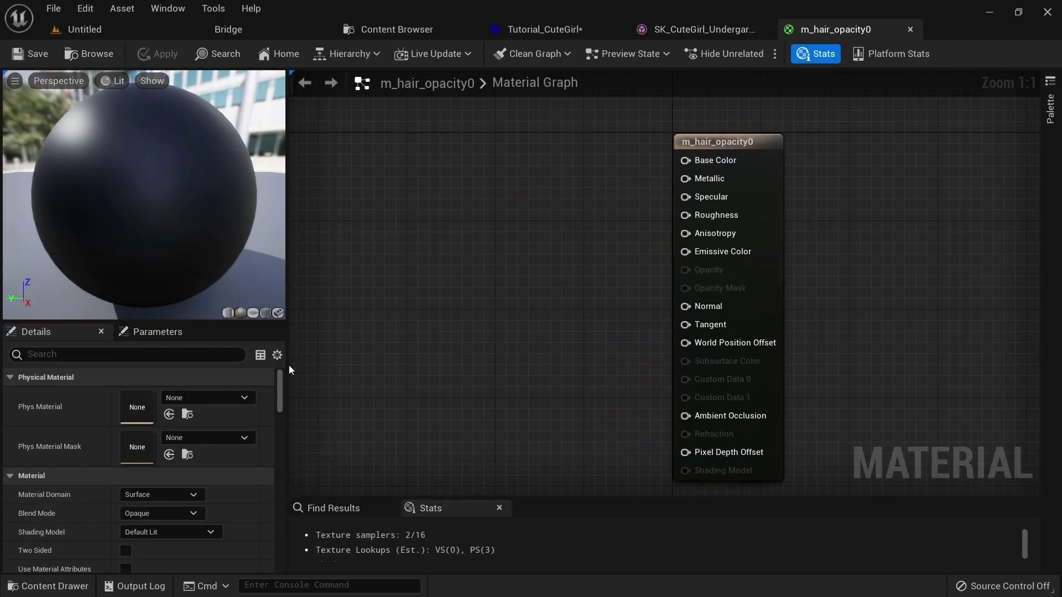
left_click(181, 513)
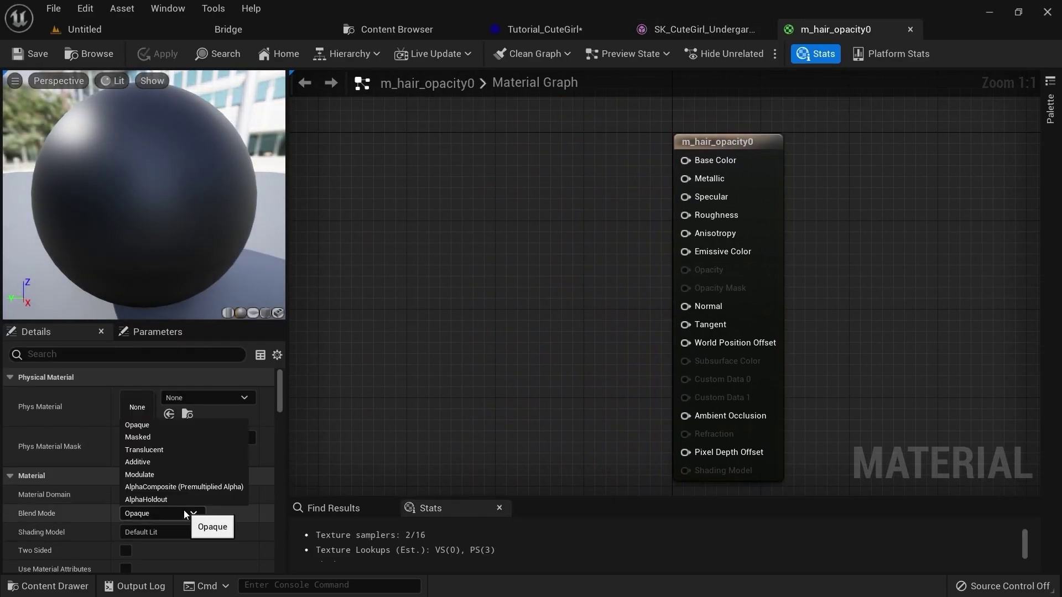
left_click(158, 440)
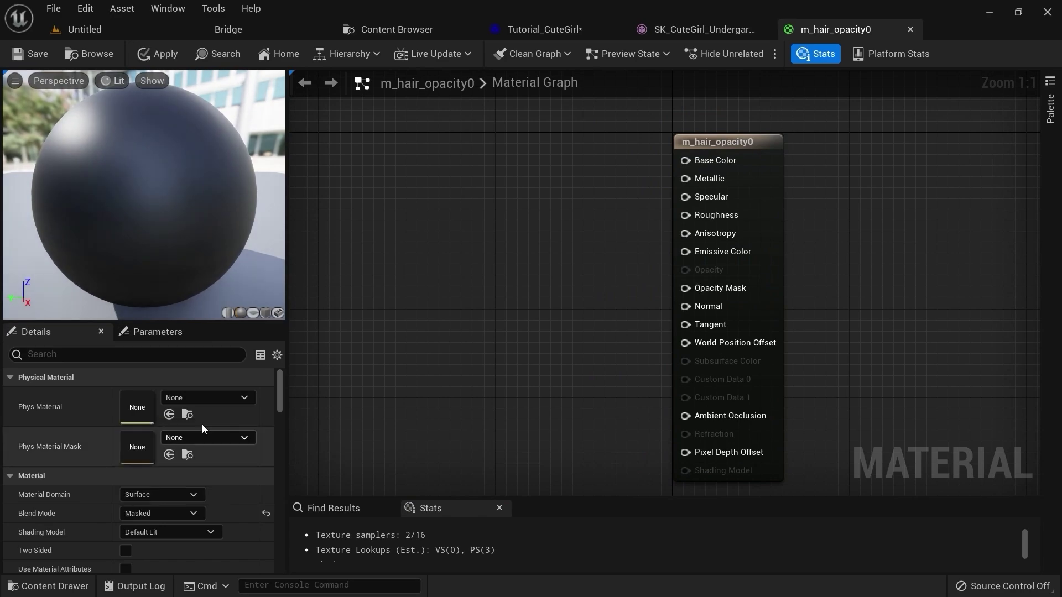
key("1")
left_click(470, 280)
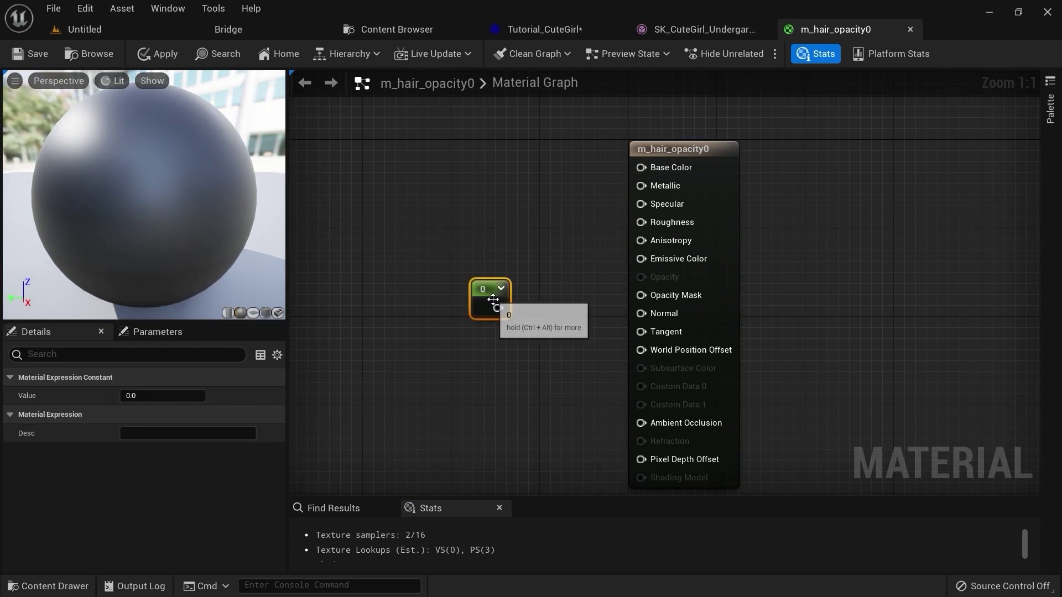
left_click_drag(498, 308, 648, 299)
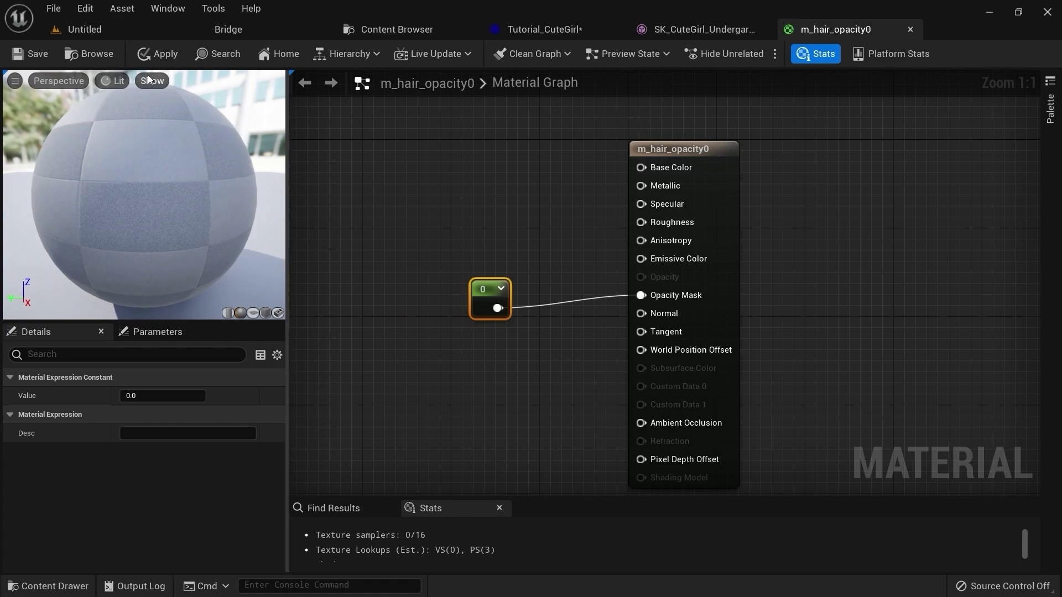
Apply the m_hair_opacity0 material changes and check the result on the preview sphere
left_click(152, 57)
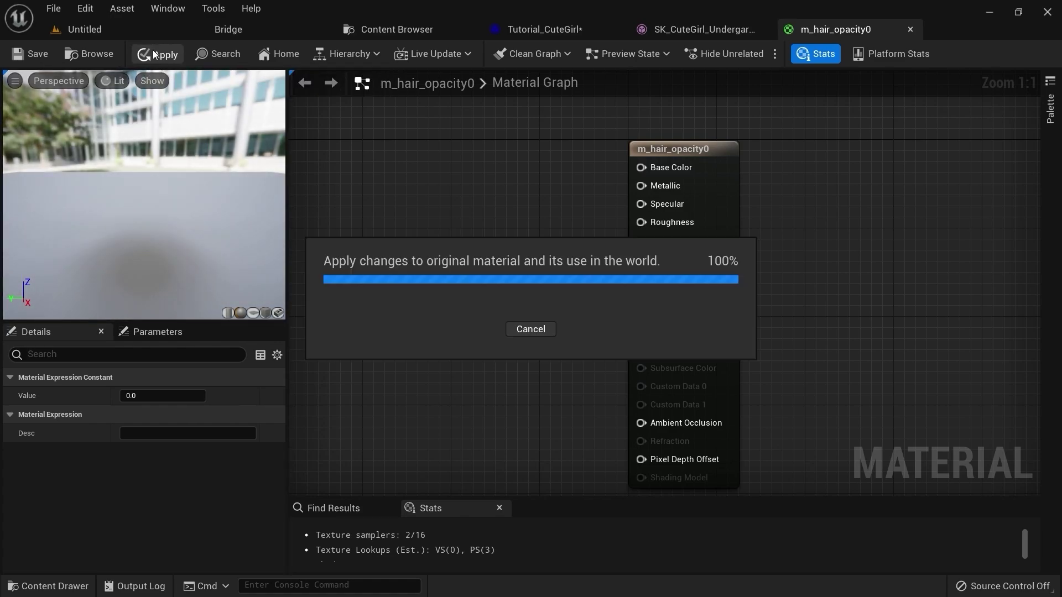
left_click_drag(129, 206, 154, 242)
left_click_drag(158, 291, 142, 261)
Assign the m_hair_opacity0 material to the Element 1 slot of the SK_CuteGirl_Undergarment skeletal mesh
left_click(574, 28)
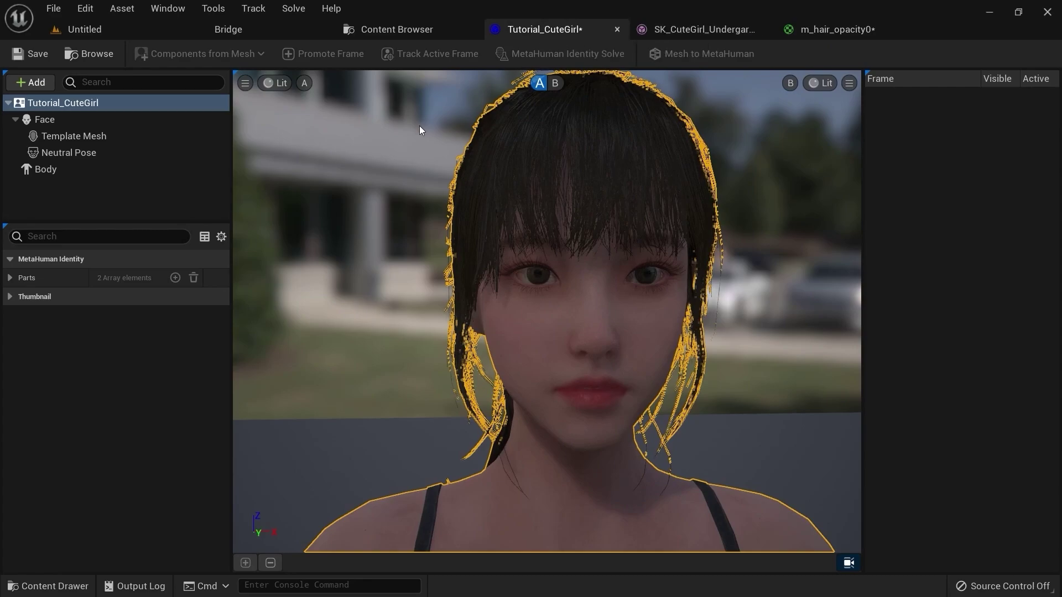
left_click(668, 29)
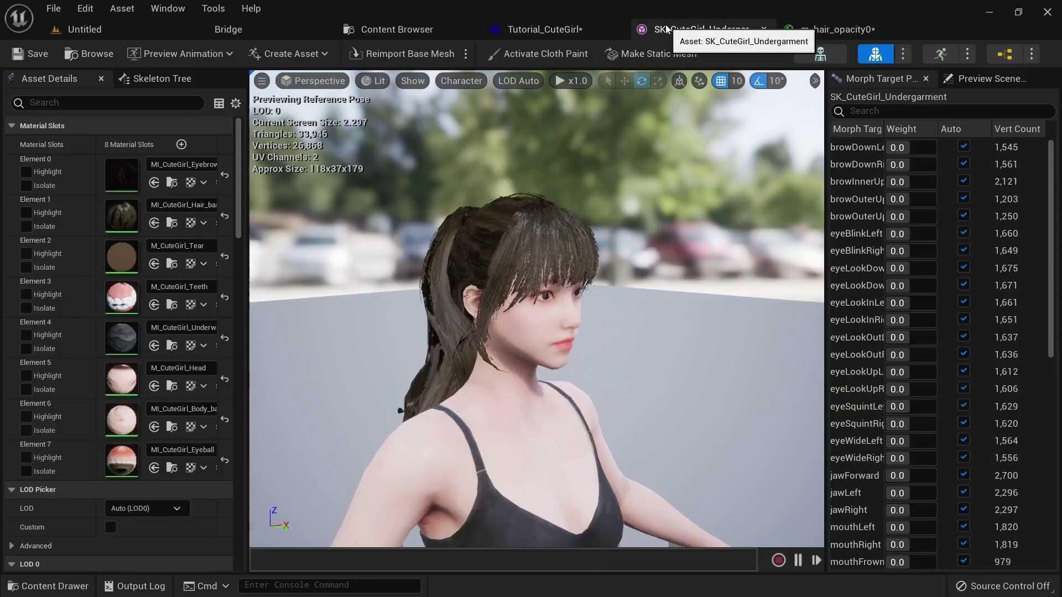
left_click(175, 208)
type("opaci")
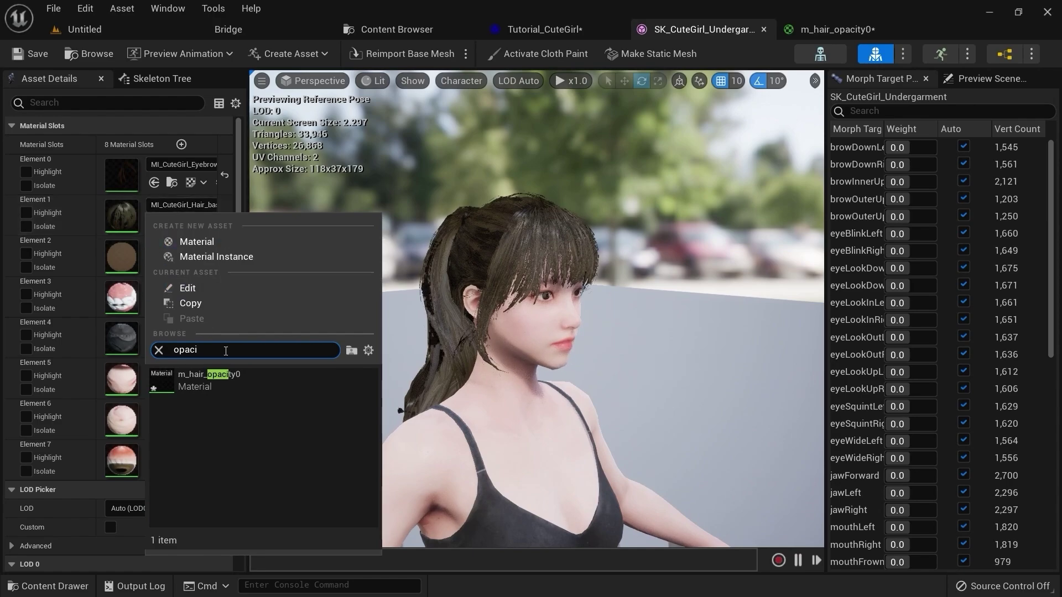
left_click(210, 379)
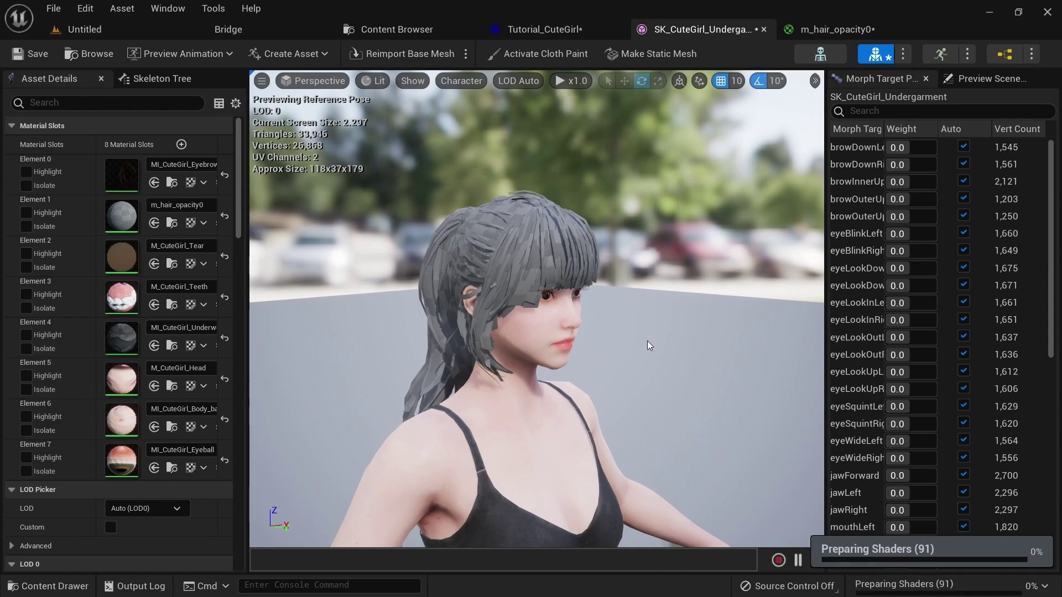
Examine the head without its hair in the skeletal mesh preview and in the Tutorial_CuteGirl identity editor
right_click_drag(629, 309, 321, 354)
key("w")
key("d")
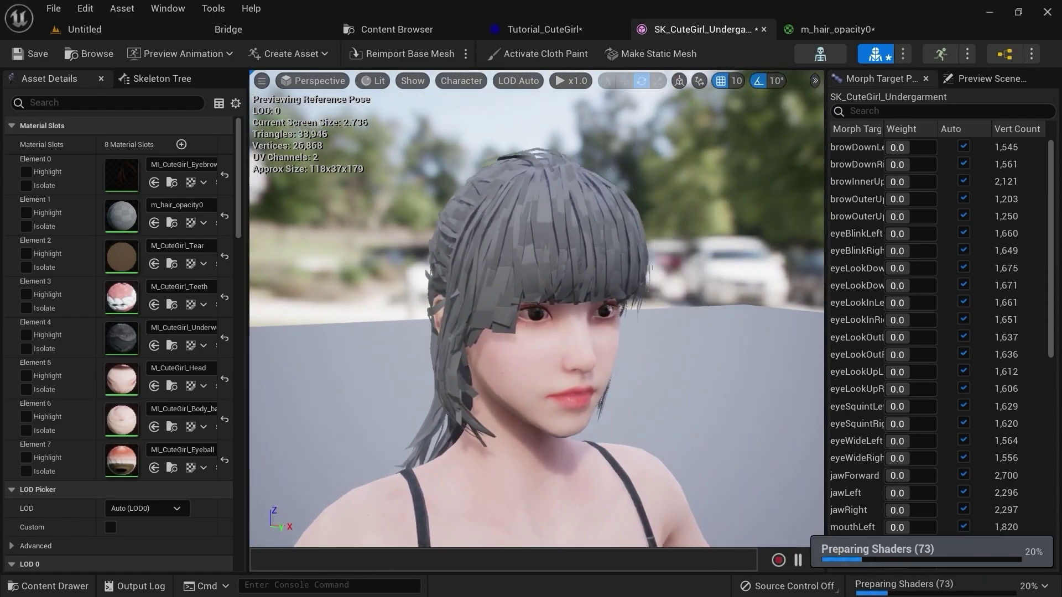
key("a")
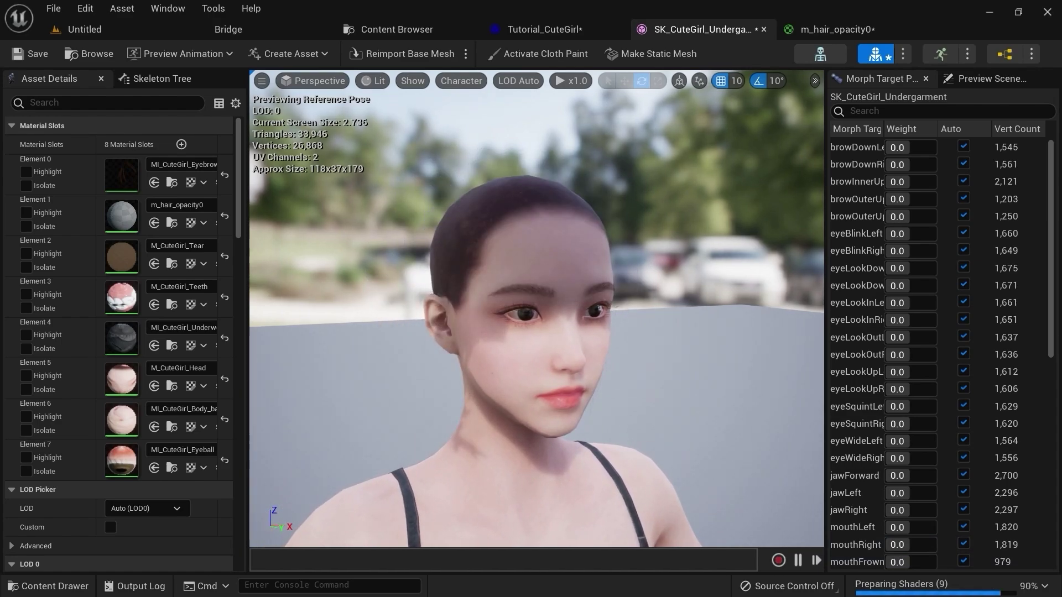
right_click_drag(536, 309, 476, 296)
key("d")
key("w")
left_click(545, 28)
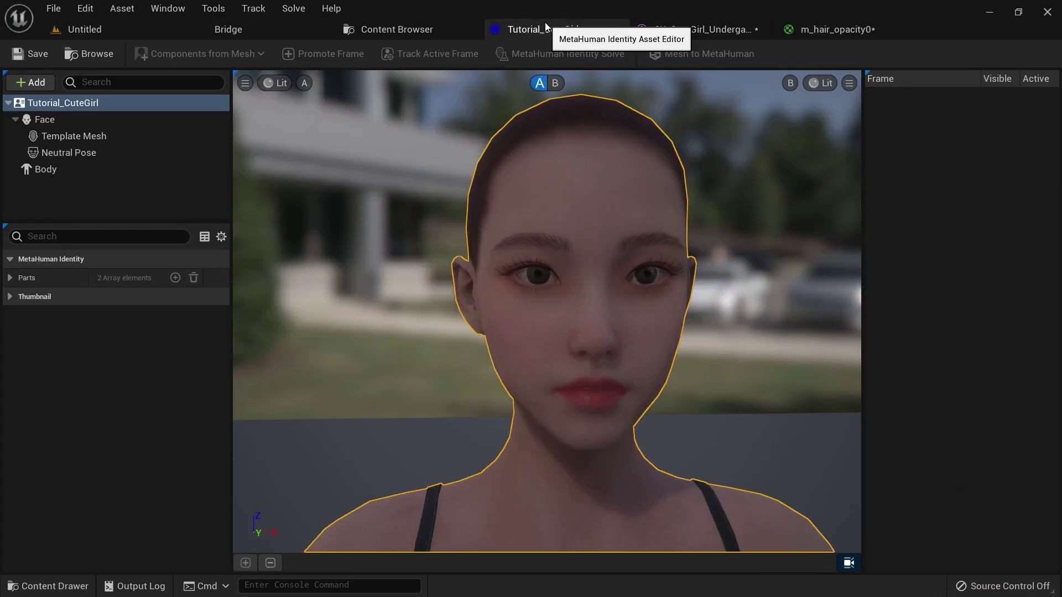
key("d")
key("a")
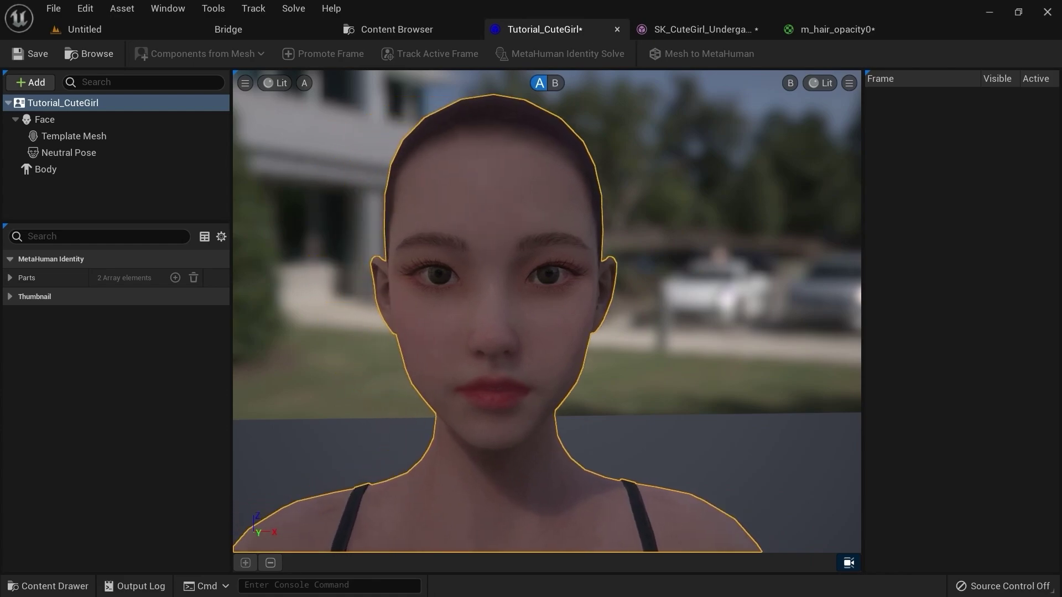
key("a")
For the identity's Neutral Pose, set the camera's field of view to 20 and frame the face frontally
left_click(68, 153)
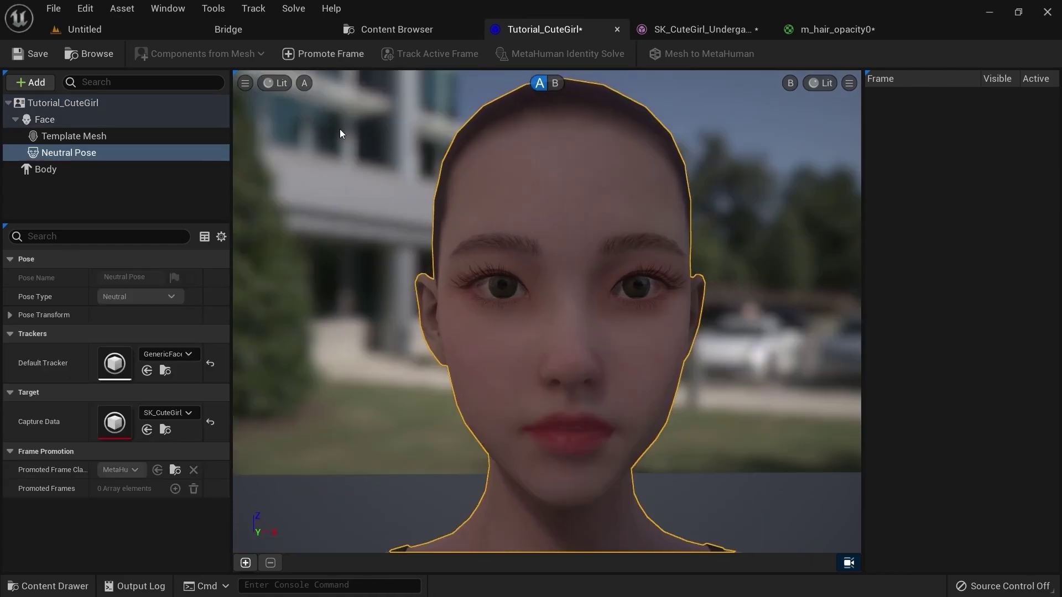
left_click(85, 136)
left_click(80, 154)
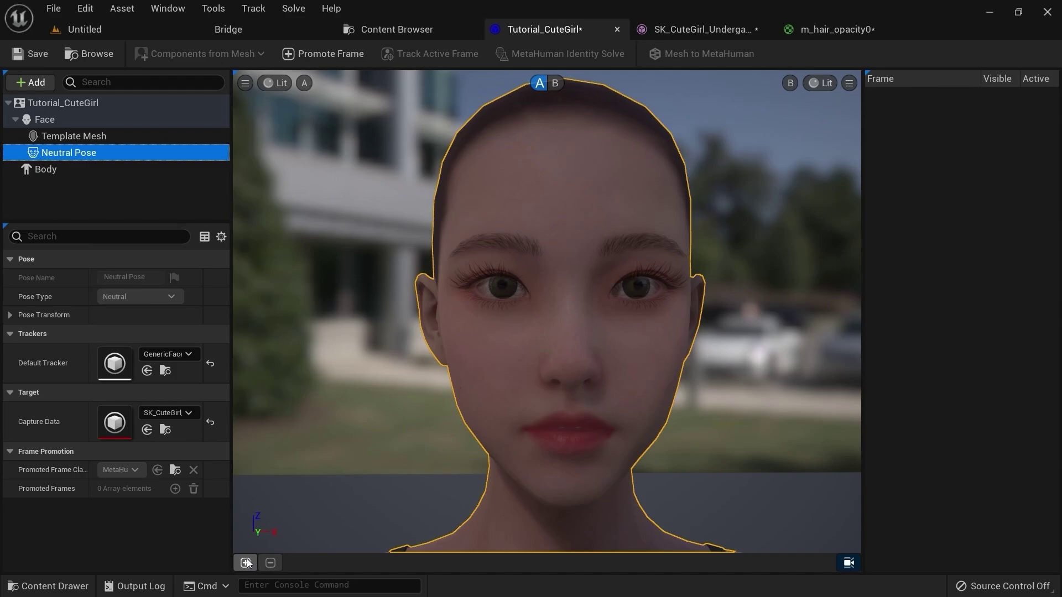
left_click(246, 83)
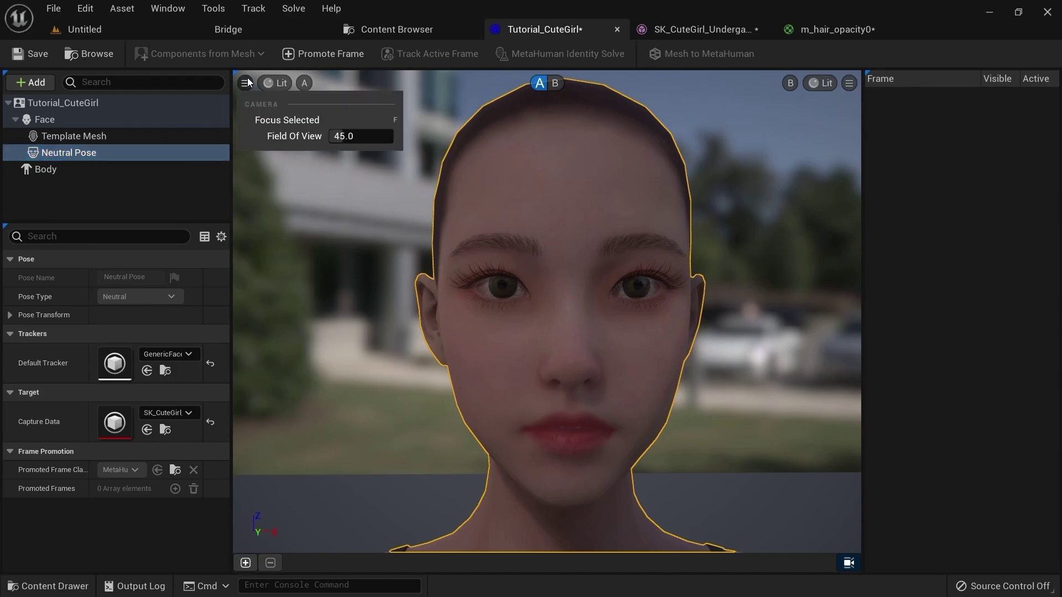
left_click(370, 141)
type("20")
key("Return")
right_click_drag(608, 325, 533, 370, "alt")
right_click_drag(675, 396, 685, 389, "alt")
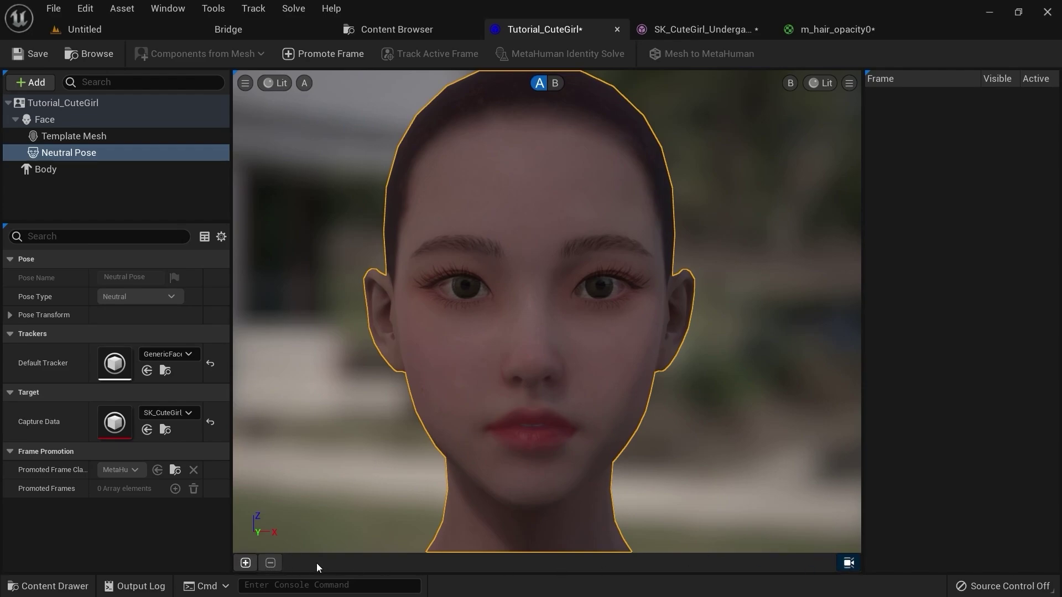
Promote the current frontal view as Frame 0 and turn autotracking on to place the facial markers
left_click(246, 562)
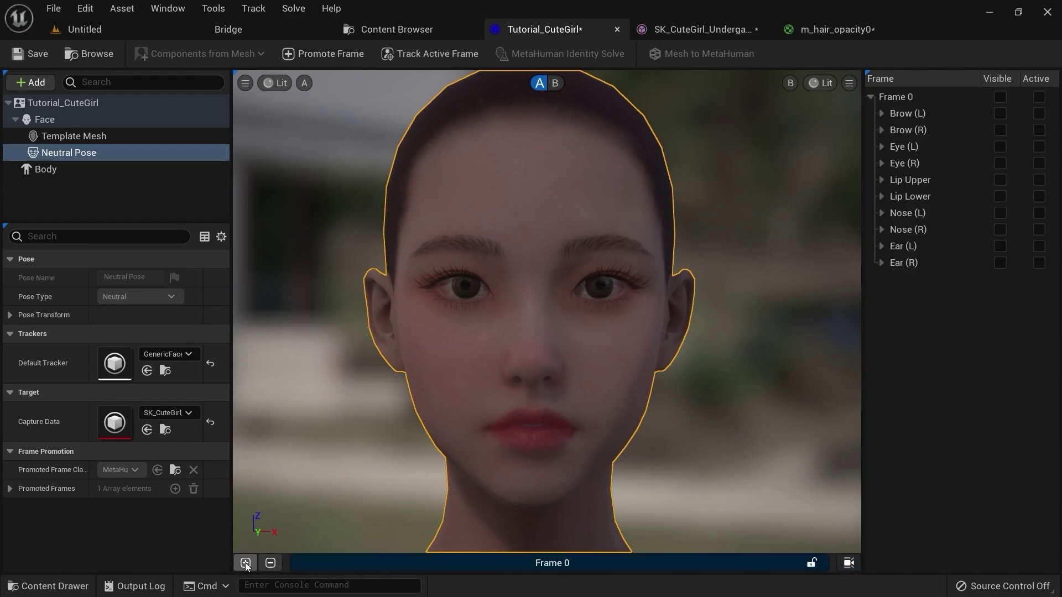
left_click(855, 567)
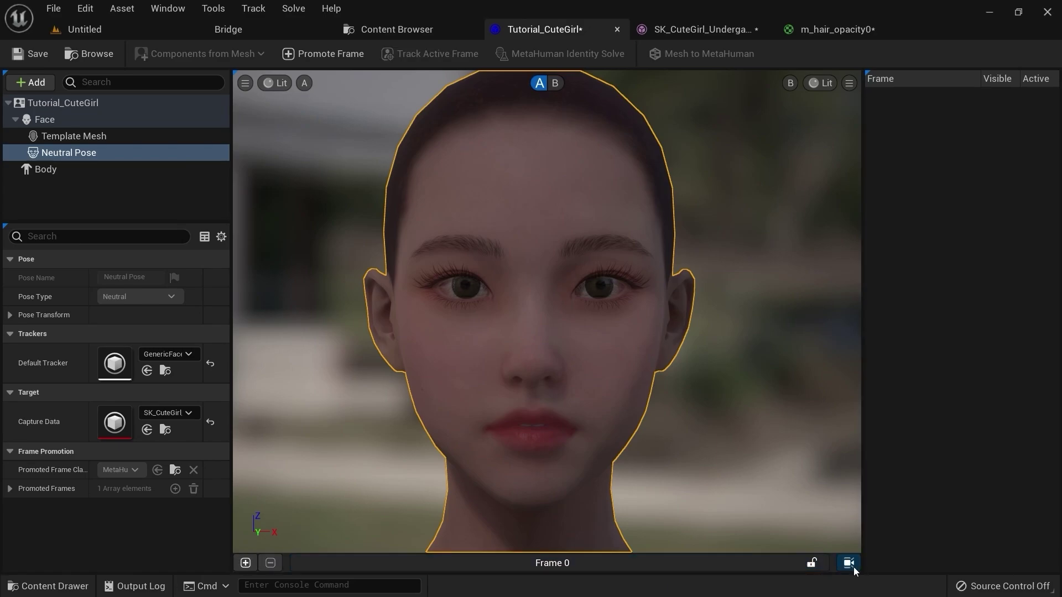
left_click(815, 565)
right_click(815, 566)
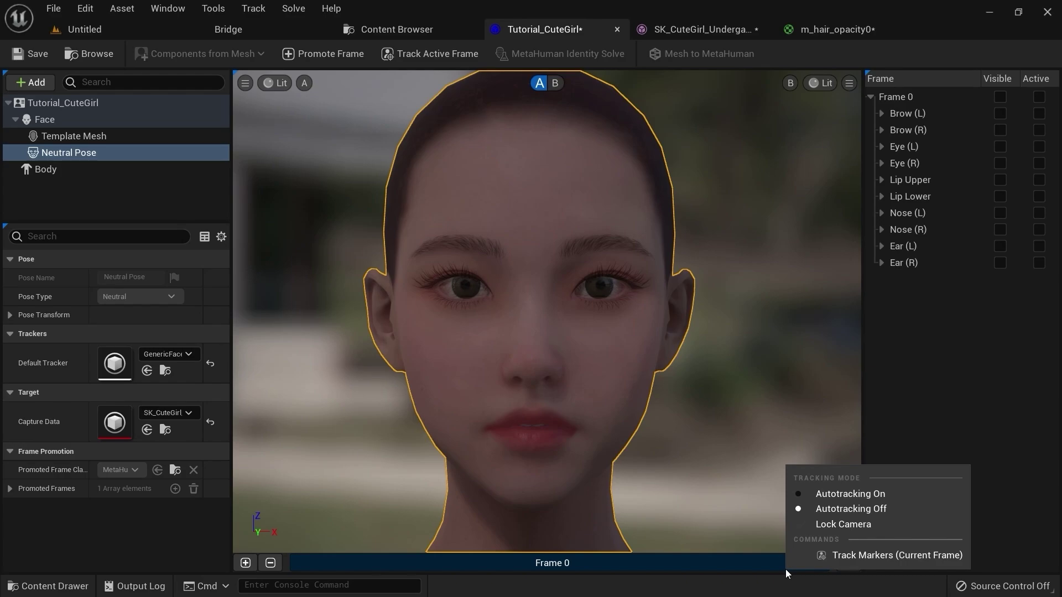
left_click(842, 498)
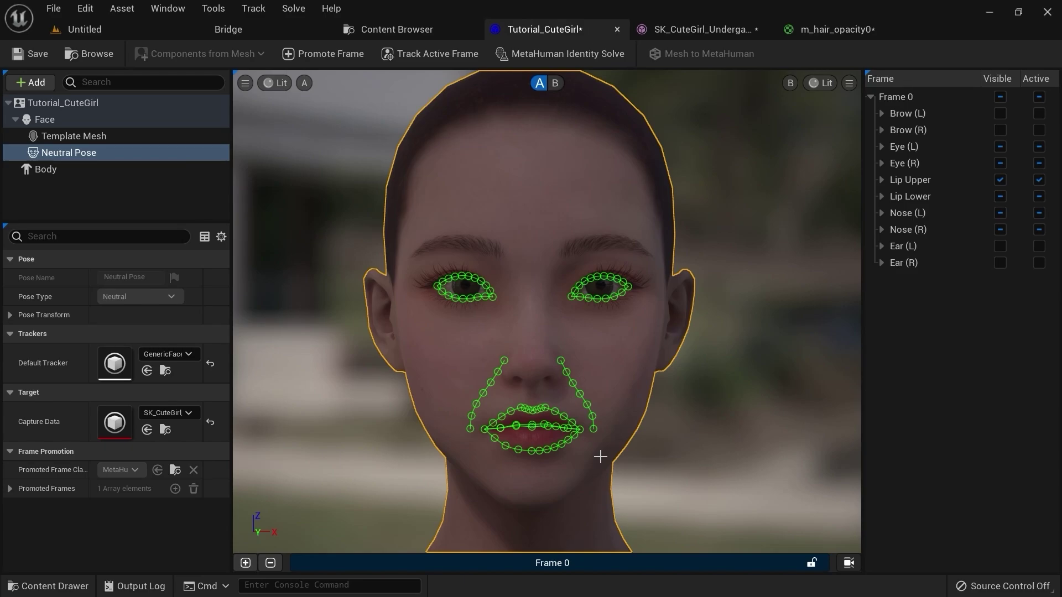
Lock the camera of Frame 0 and run the MetaHuman Identity Solve
right_click(609, 563)
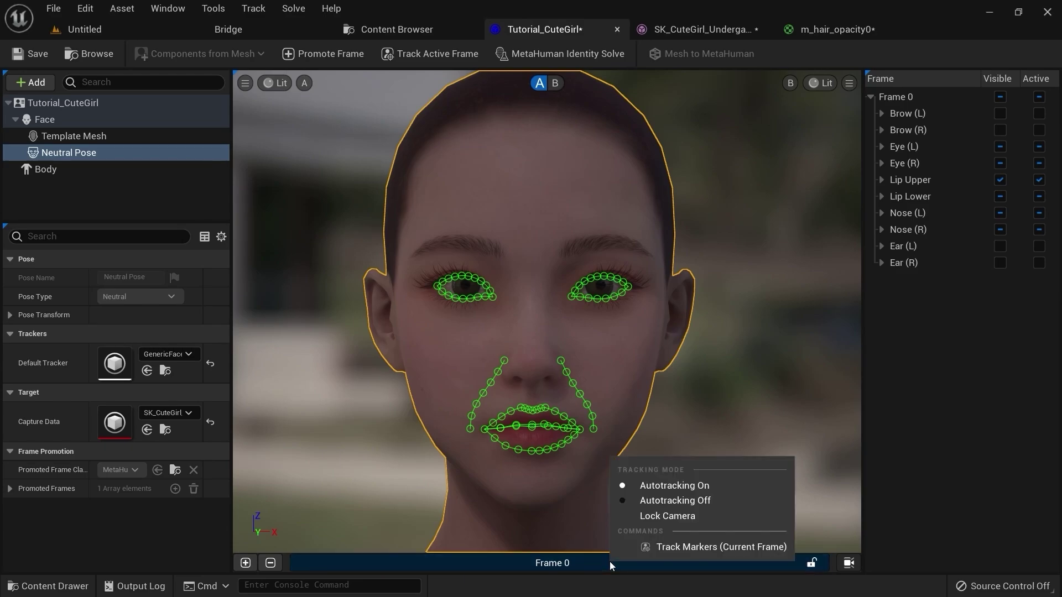
left_click(661, 516)
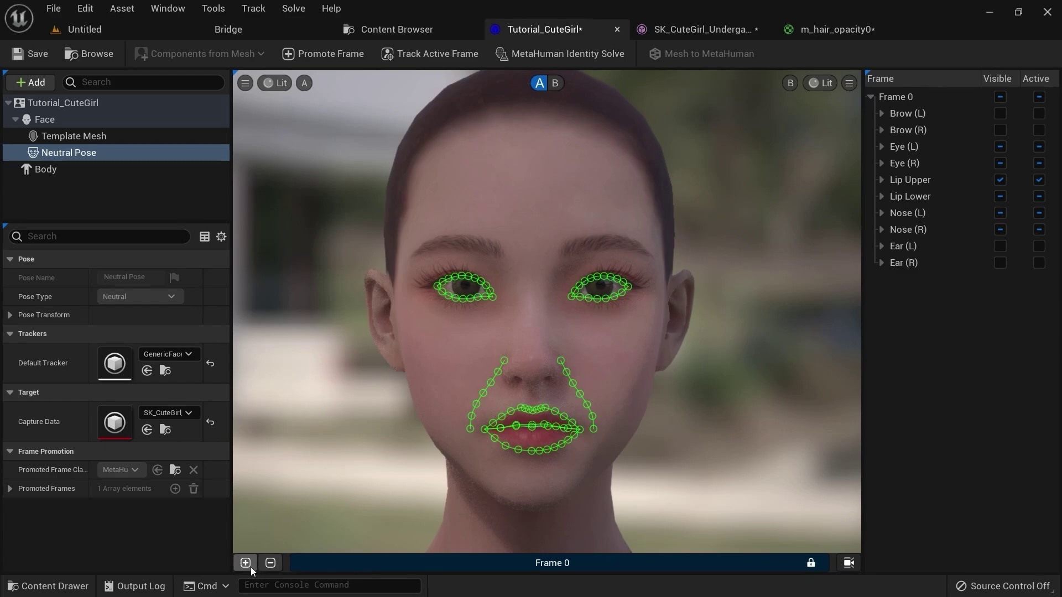
left_click(566, 58)
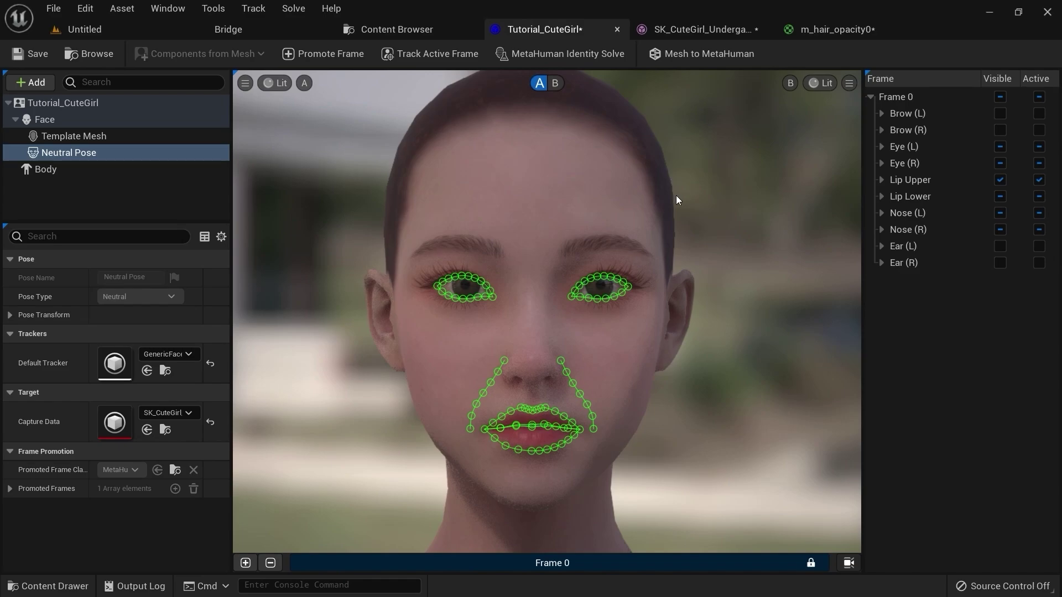
Unlock the camera of Frame 0 and shift its view of the face slightly
right_click(687, 559)
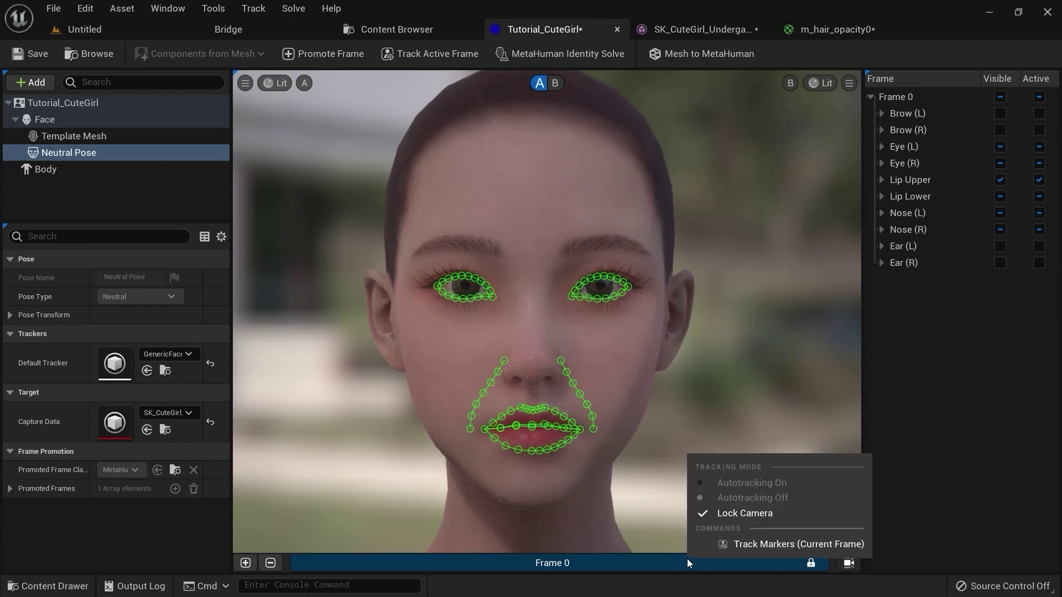
left_click(741, 515)
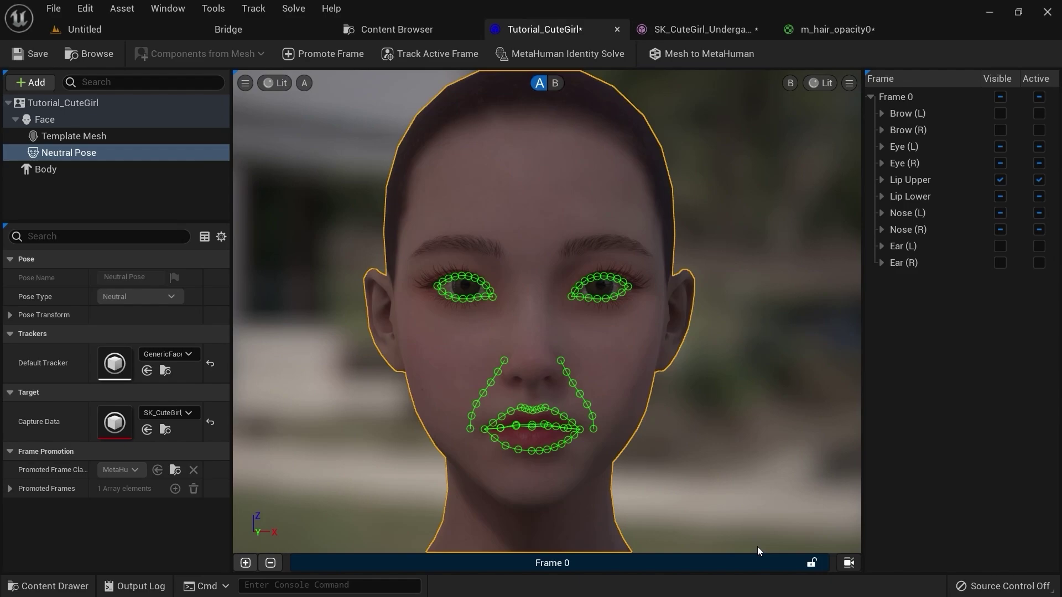
right_click(764, 561)
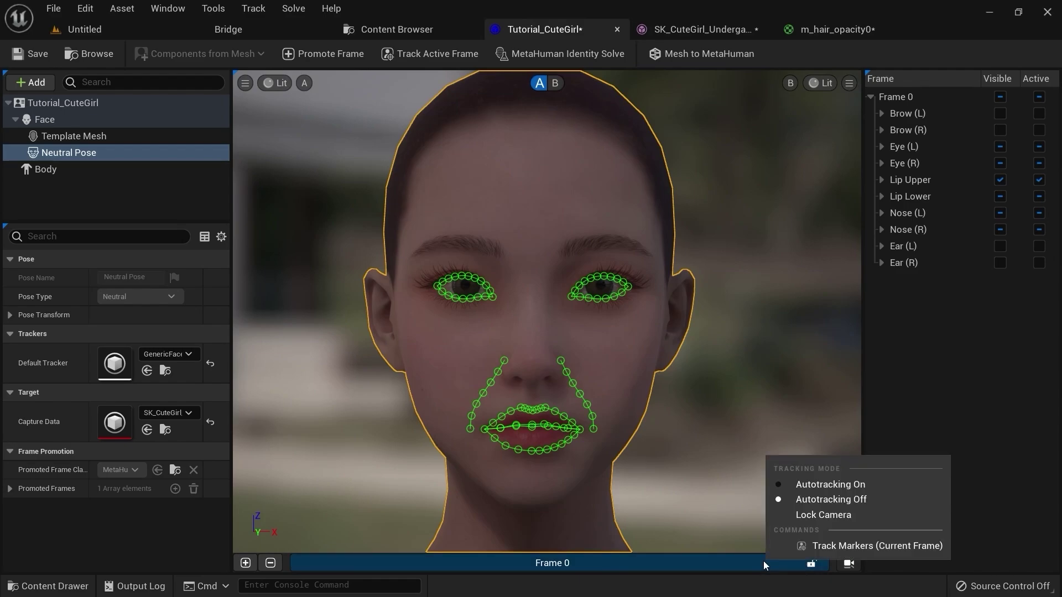
left_click(805, 506)
mouse_move(782, 452)
right_mouse_down()
mouse_move(713, 459)
mouse_move(783, 464)
mouse_move(775, 470)
right_mouse_up()
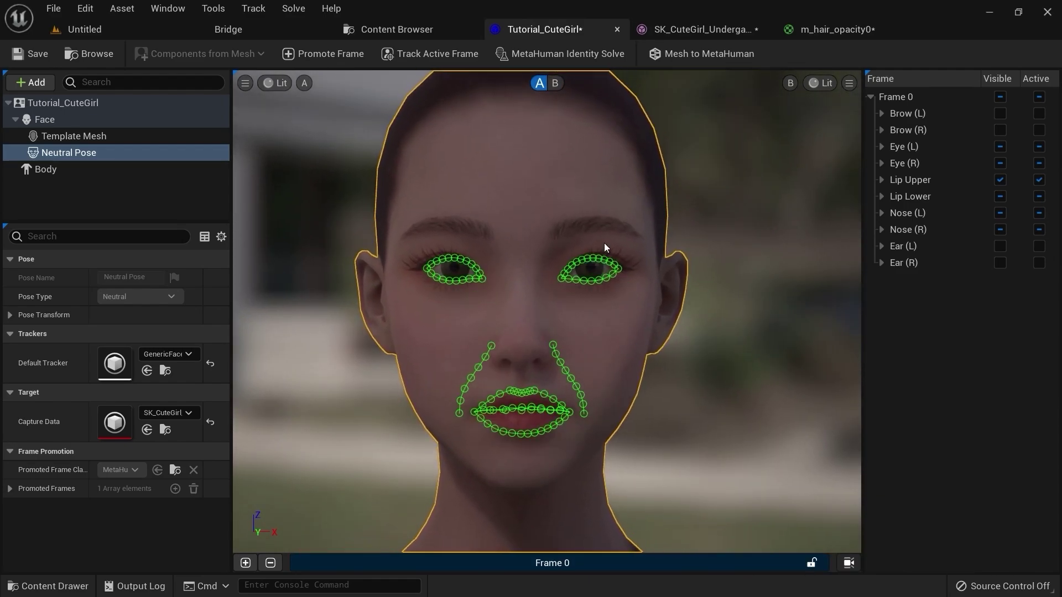
Compare the solved template head in view B with the original mesh in view A from an angled free camera
left_click(556, 84)
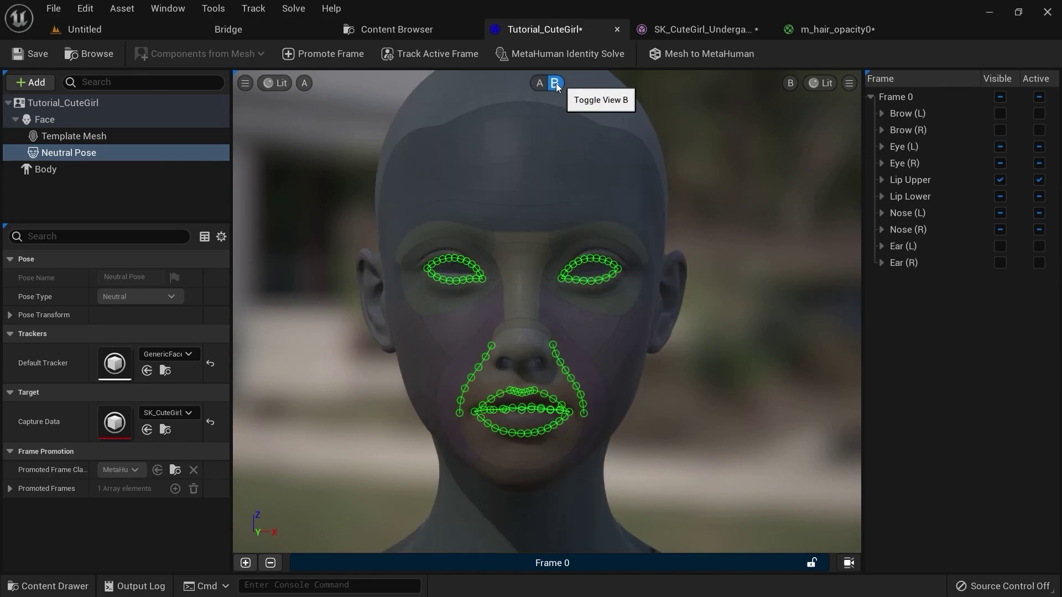
left_click(847, 568)
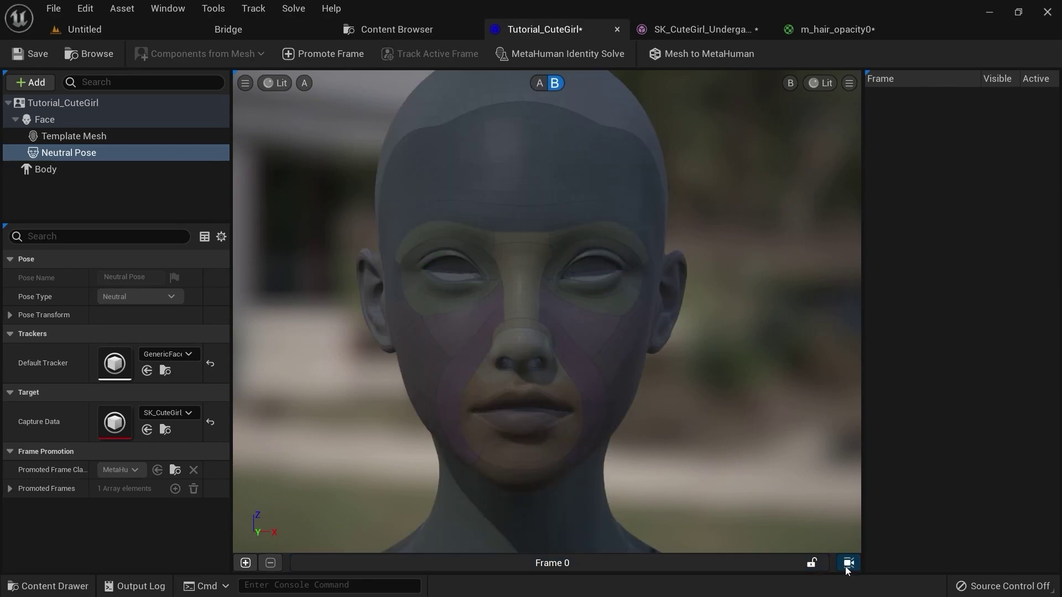
left_click_drag(666, 356, 569, 371, "alt")
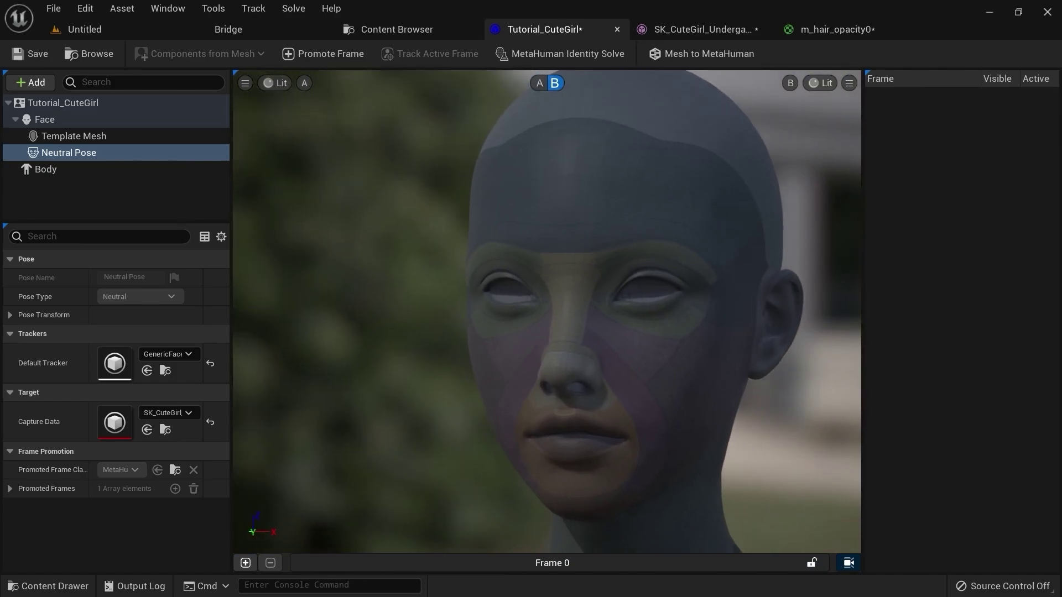
left_click(541, 86)
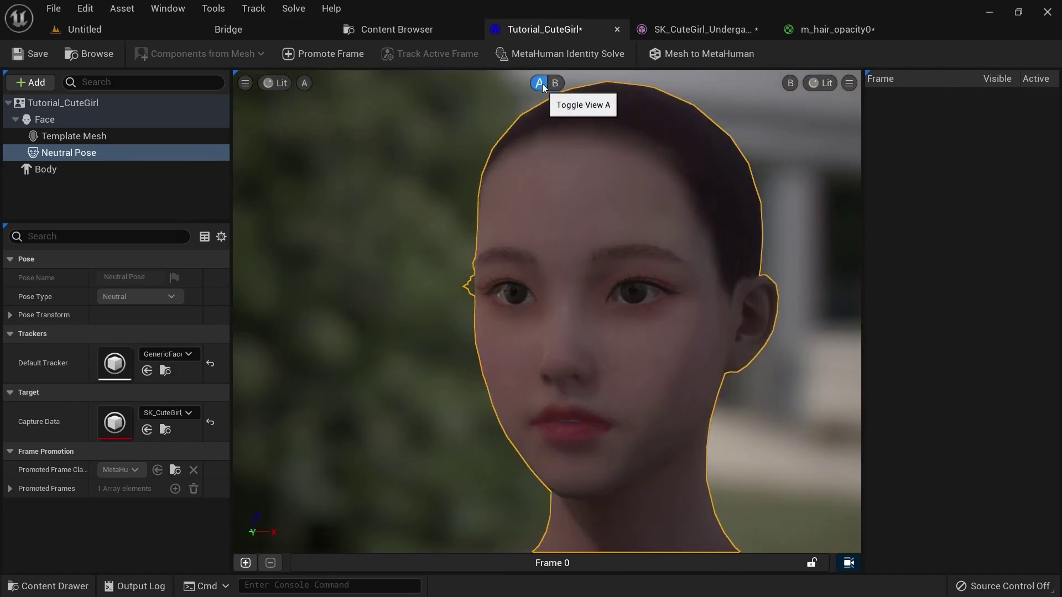
left_click(556, 83)
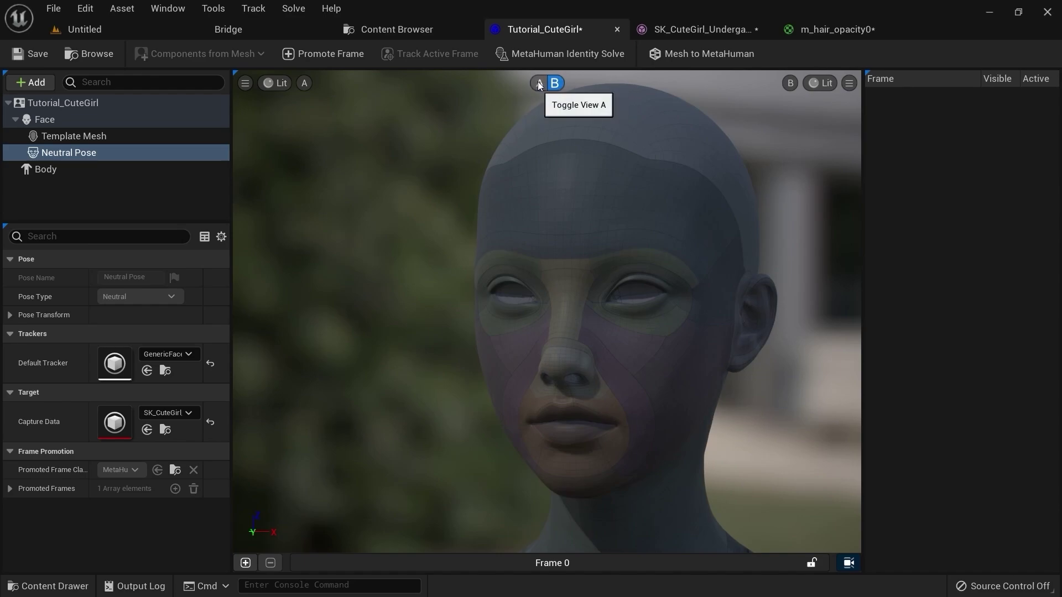
left_click(540, 84)
left_click(556, 83)
left_click_drag(570, 189, 597, 171)
mouse_move(572, 214)
left_mouse_down()
mouse_move(569, 255)
mouse_move(572, 214)
left_mouse_up()
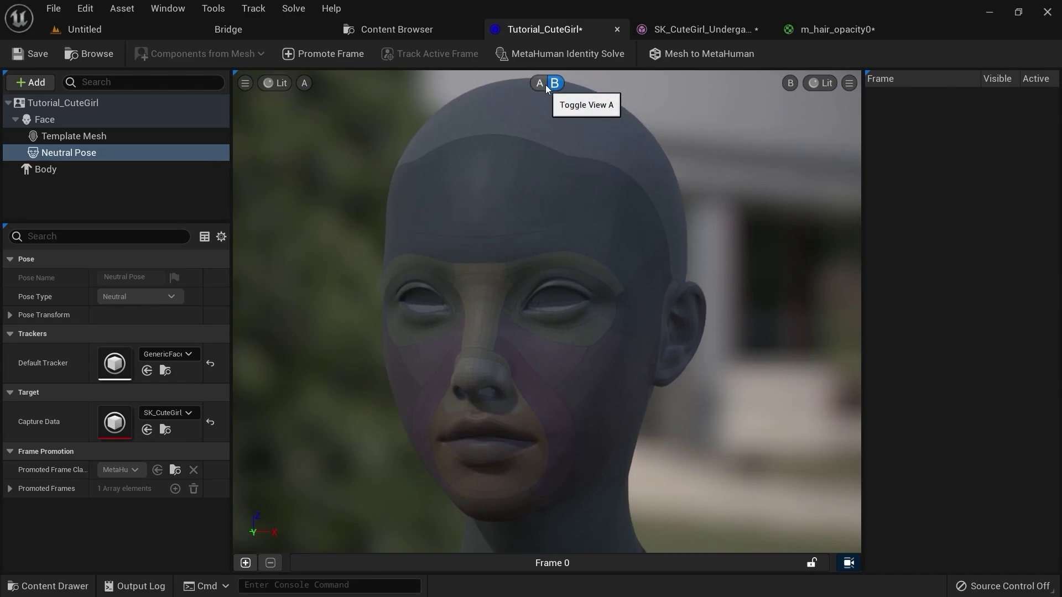
Choose the second body type preset for the identity's Body part and submit the identity with Mesh to MetaHuman
left_click(709, 55)
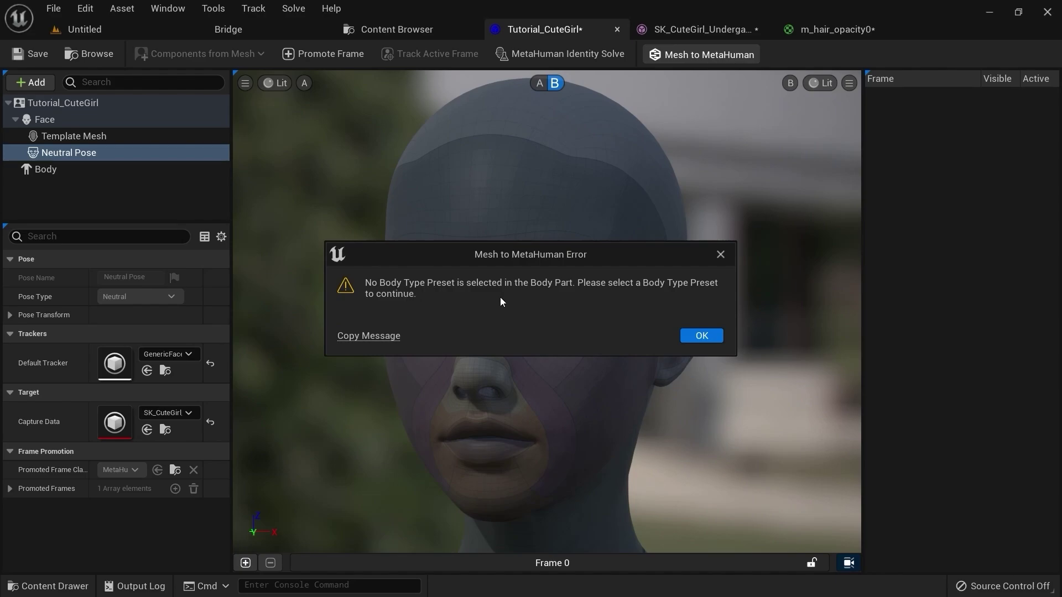
left_click(701, 336)
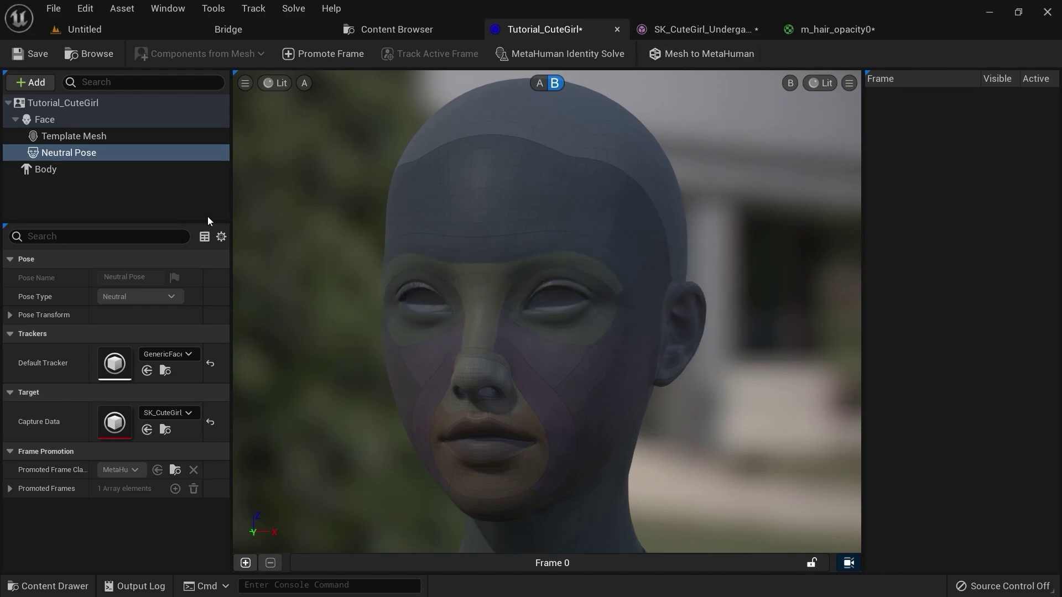
left_click(46, 170)
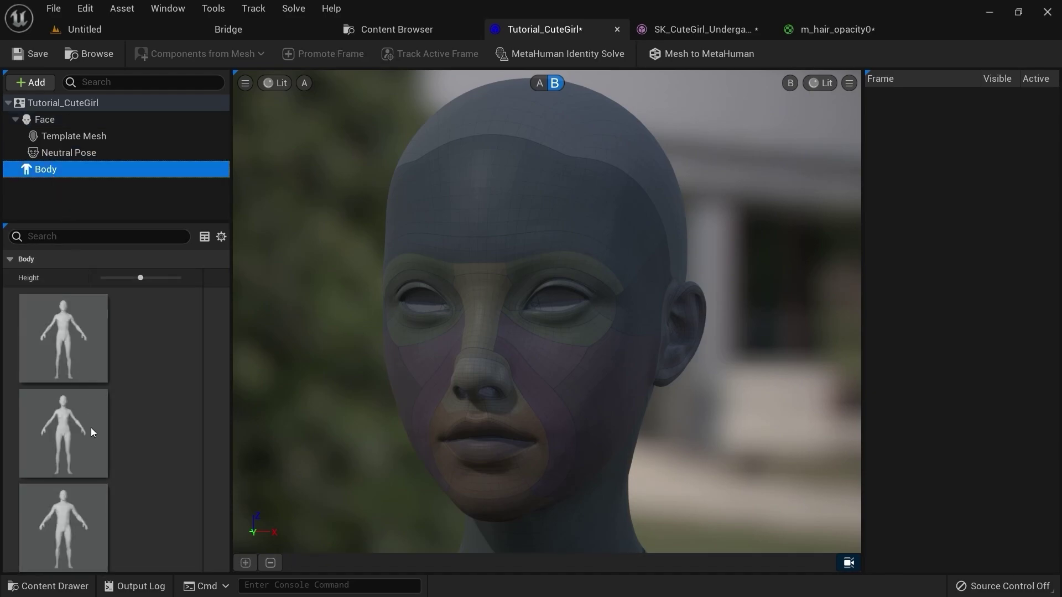
left_click(81, 448)
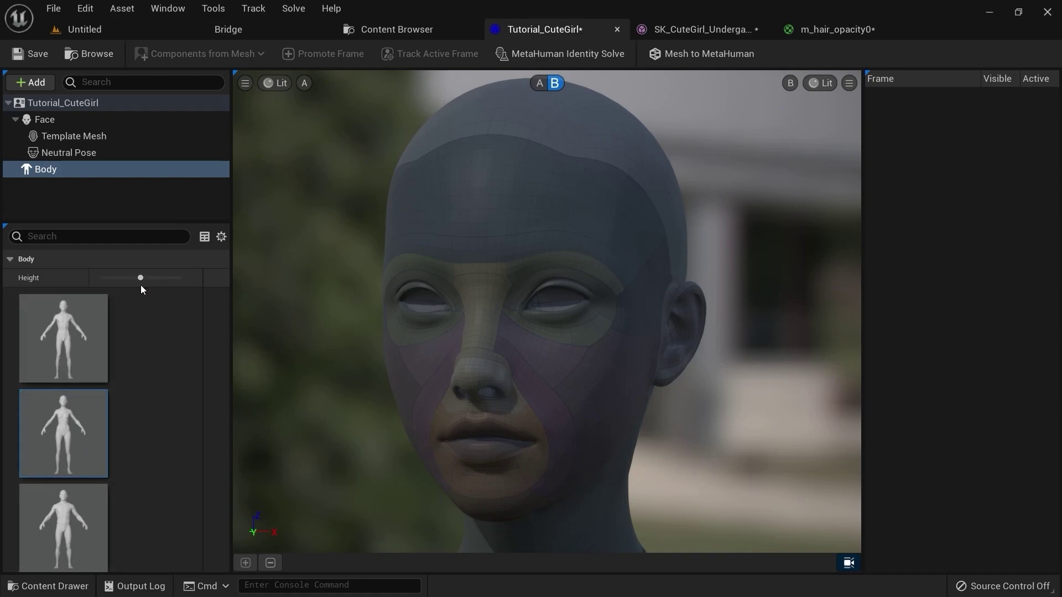
left_click(670, 57)
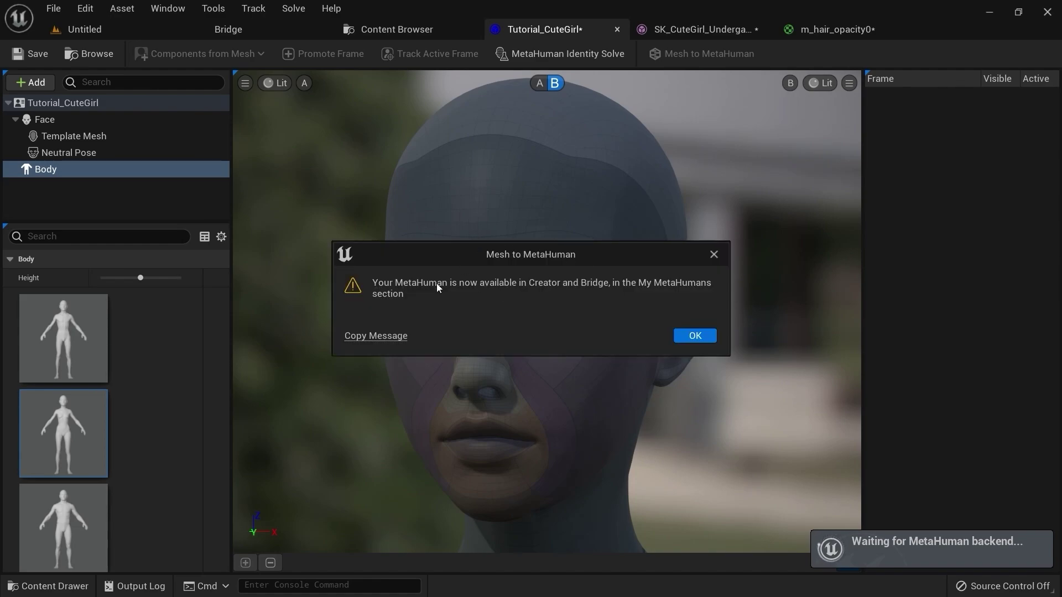
Dismiss the Mesh to MetaHuman message, switch to MetaHuman Creator in the browser and open Tutorial_CuteGirl for editing in full screen
mouse_move(615, 255)
left_mouse_down()
mouse_move(604, 244)
mouse_move(612, 258)
left_mouse_up()
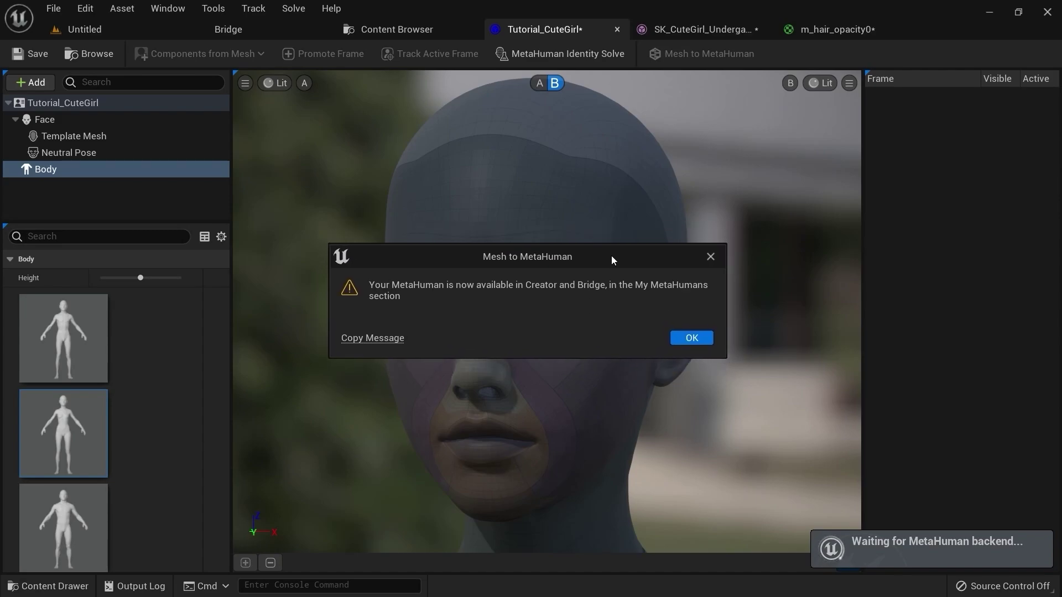
left_click(680, 343)
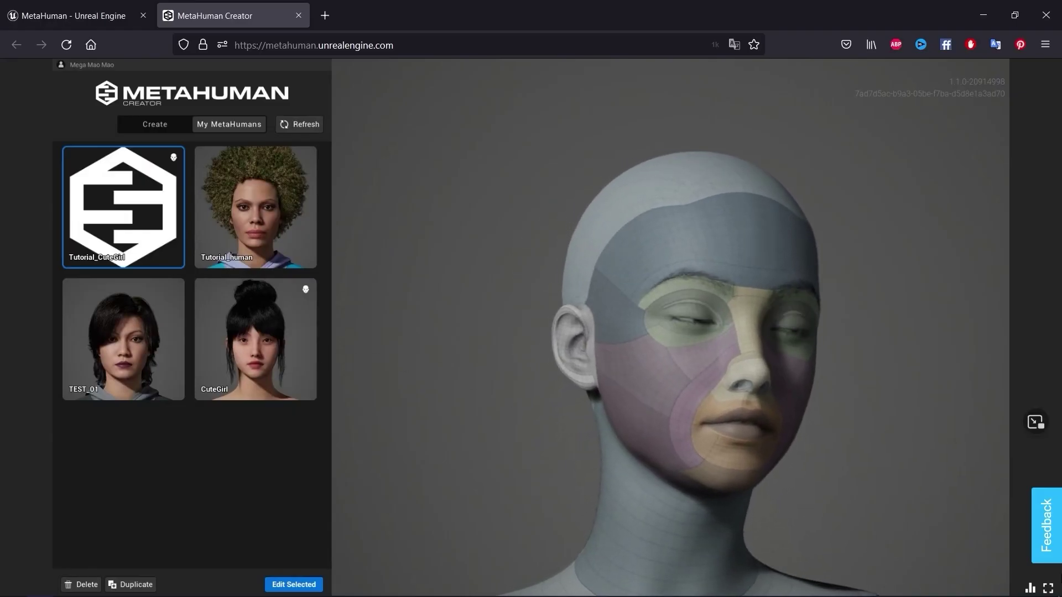
left_click(1049, 589)
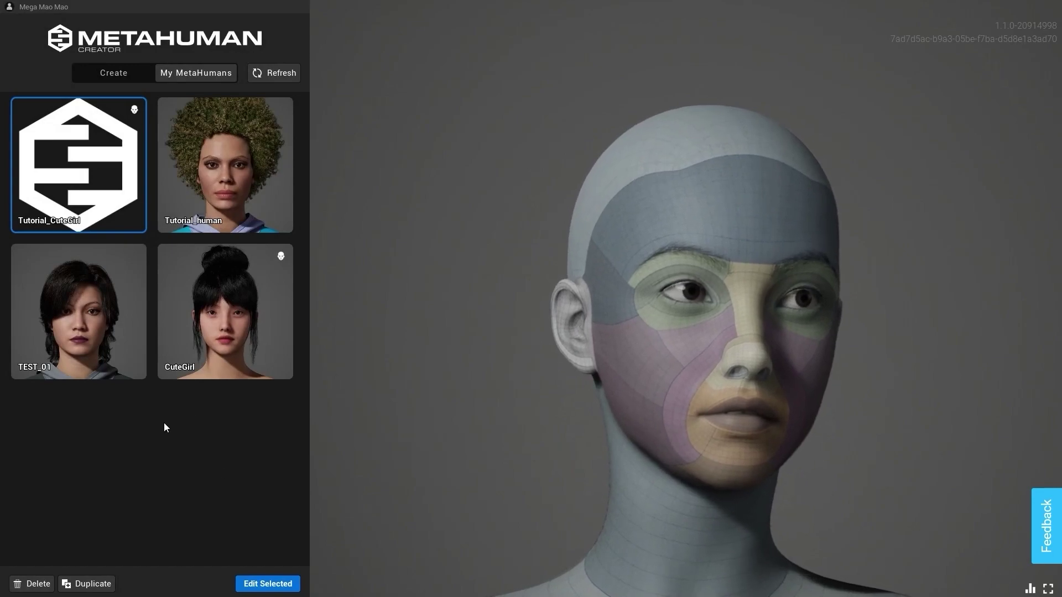
left_click(271, 584)
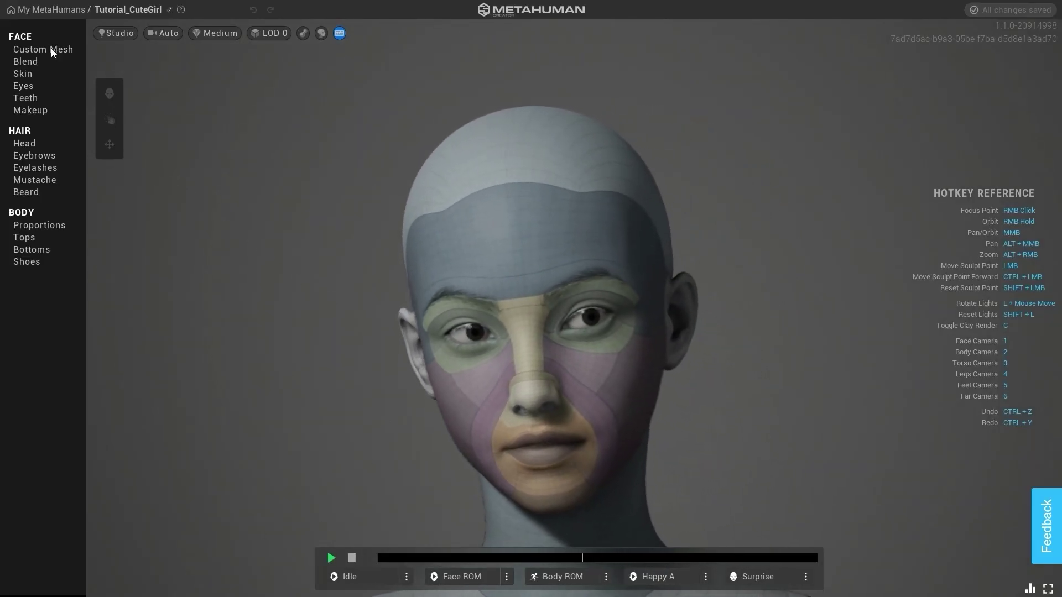
Try lower region influences on the custom mesh's nose and mouth, restoring each to 1.0
left_click(52, 49)
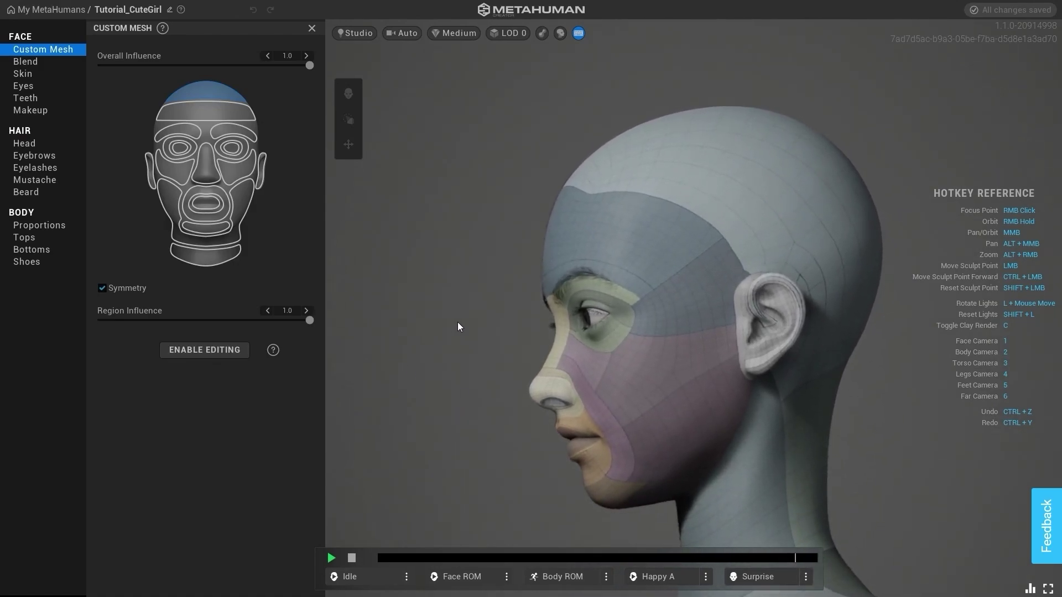
left_click(204, 165)
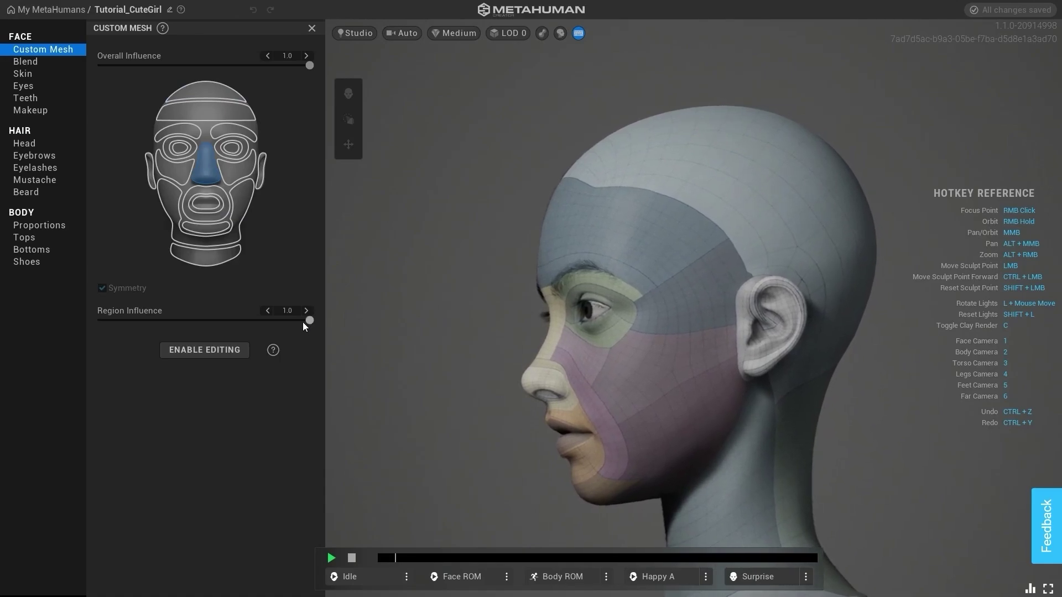
left_click_drag(303, 322, 244, 320)
left_click_drag(156, 313, 419, 320)
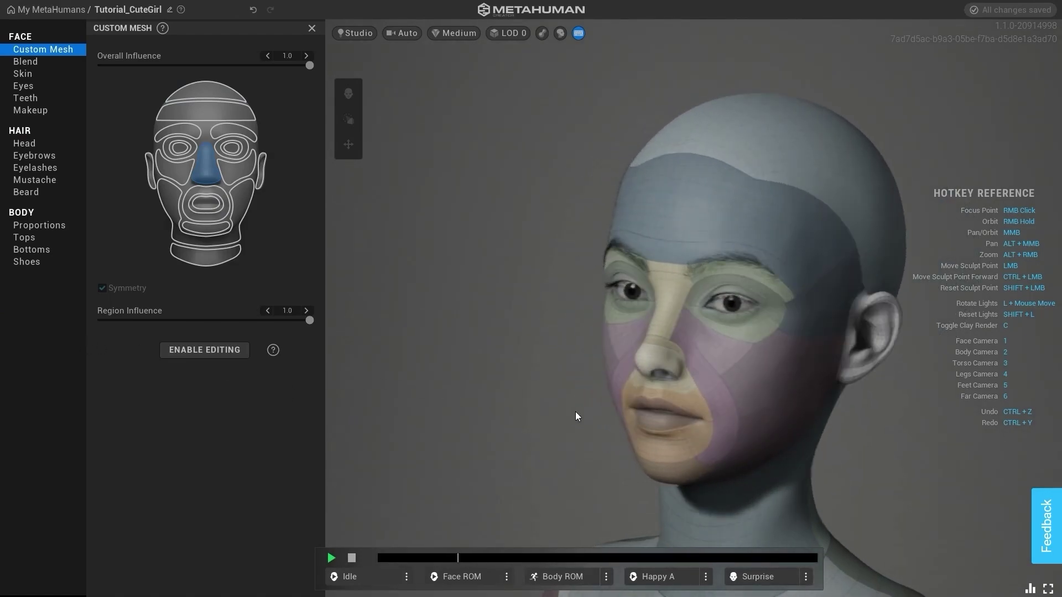
left_click(217, 216)
left_click_drag(308, 322, 456, 320)
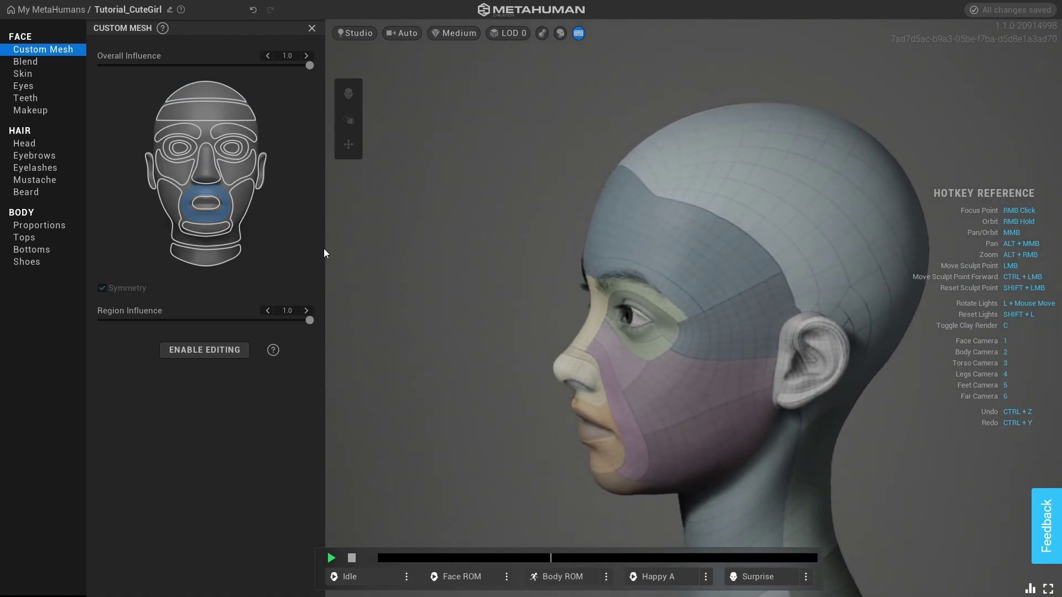
Select the custom mesh's forehead region, and trace the forehead-to-nose profile in red on a screen capture that is discarded
left_click(241, 112)
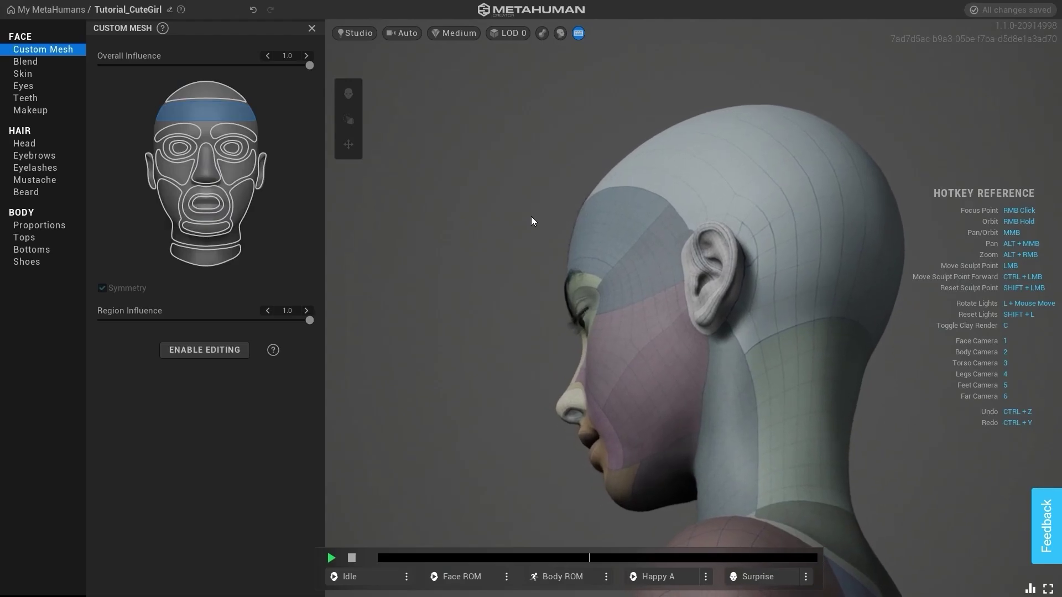
key("Print")
left_click_drag(323, 98, 987, 578)
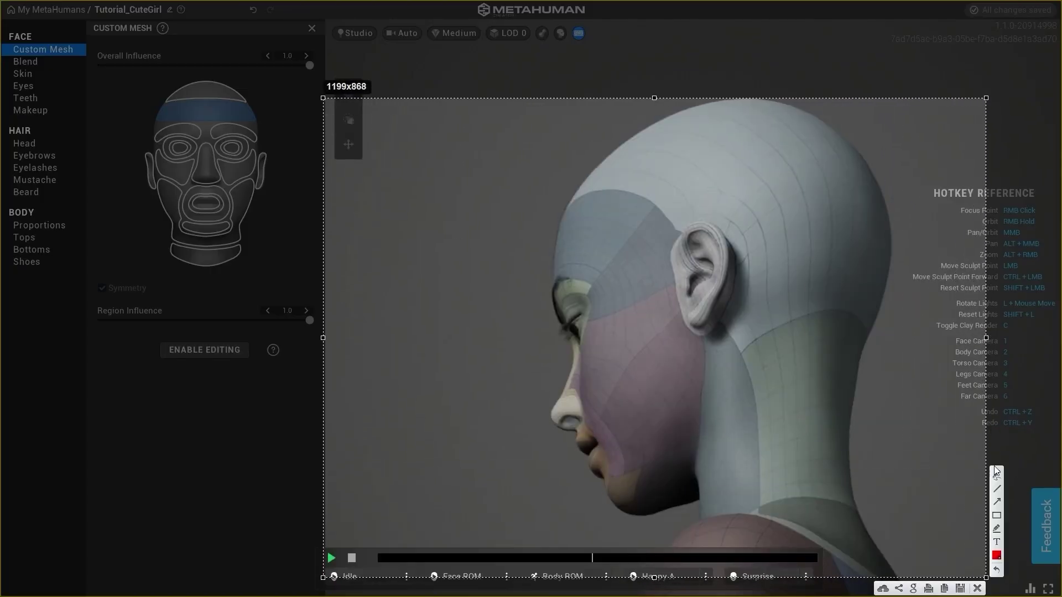
left_click_drag(546, 169, 520, 227)
left_click_drag(549, 344, 534, 402)
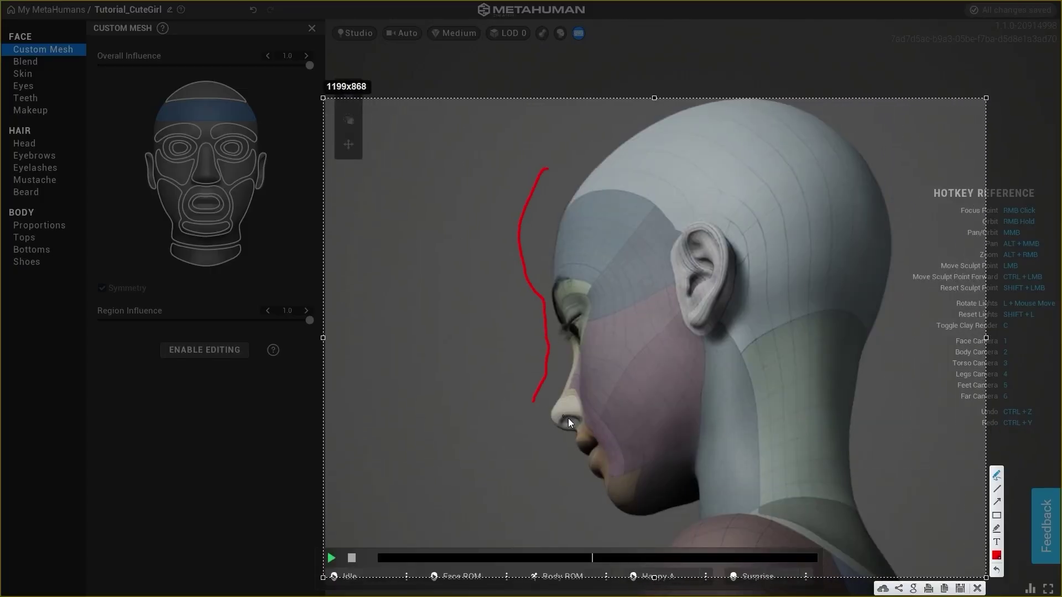
left_click(978, 589)
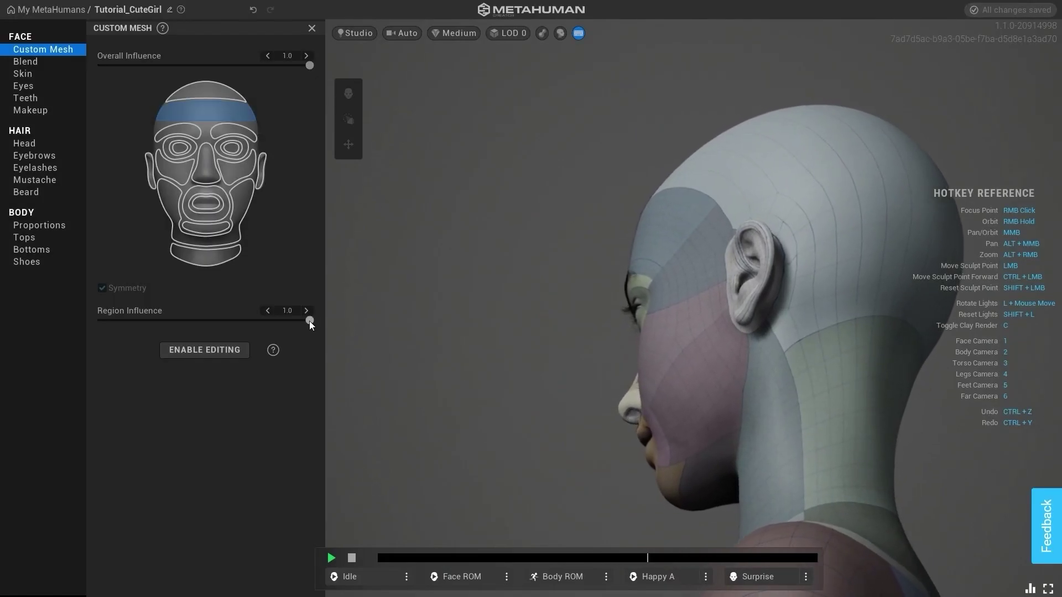
Try a lower region influence on the custom mesh's forehead and restore it to 1.0
left_click_drag(309, 321, 146, 321)
left_click_drag(56, 316, 355, 323)
right_click_drag(531, 316, 881, 420)
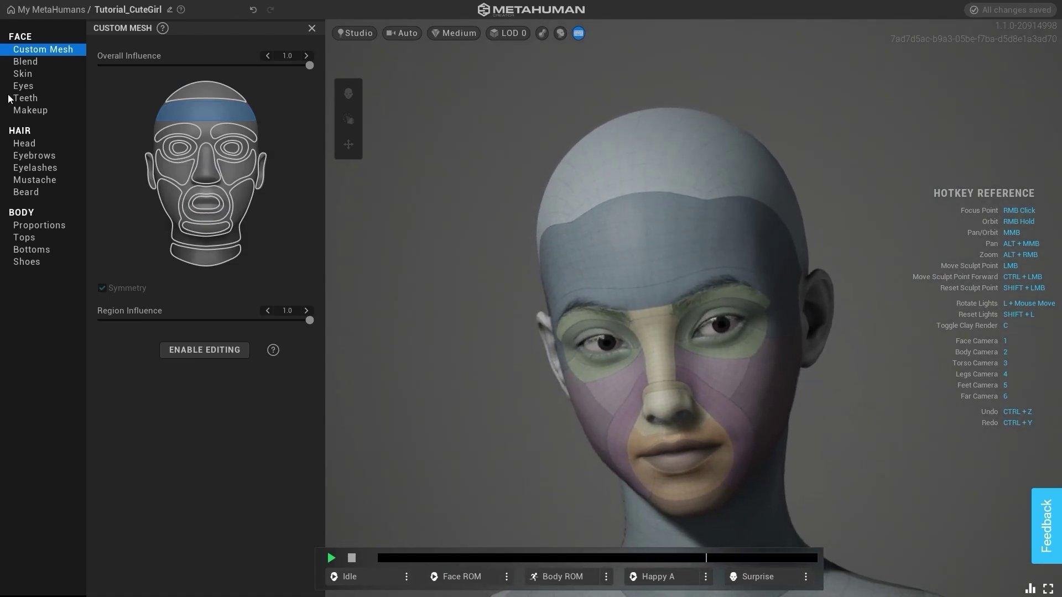
Assign a skin color to the MetaHuman with U 0.48 and V 0.71
left_click(42, 62)
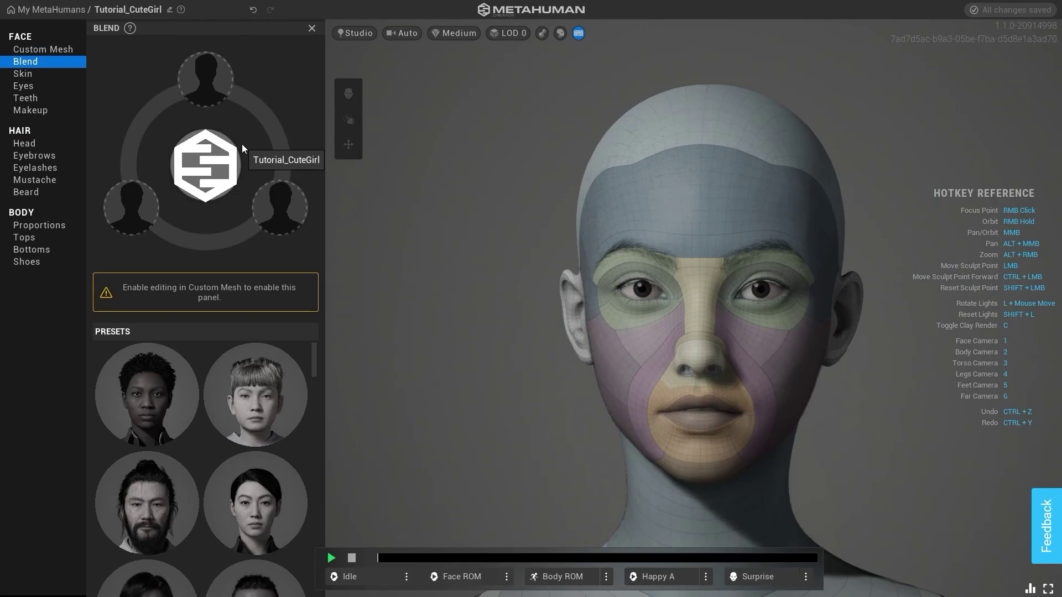
left_click(34, 74)
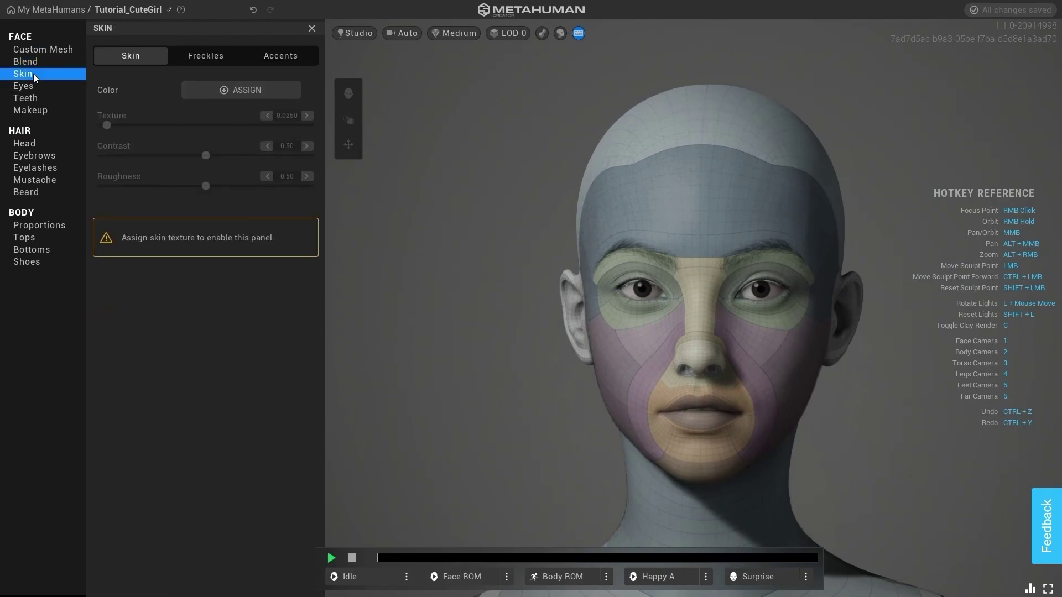
left_click(234, 87)
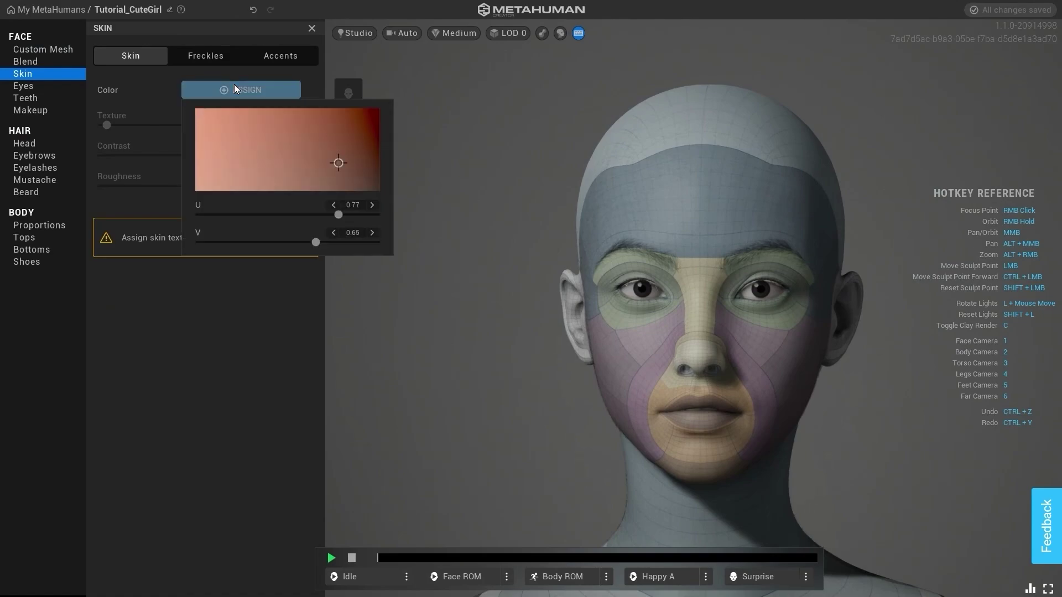
left_click(267, 178)
left_click_drag(303, 165, 283, 167)
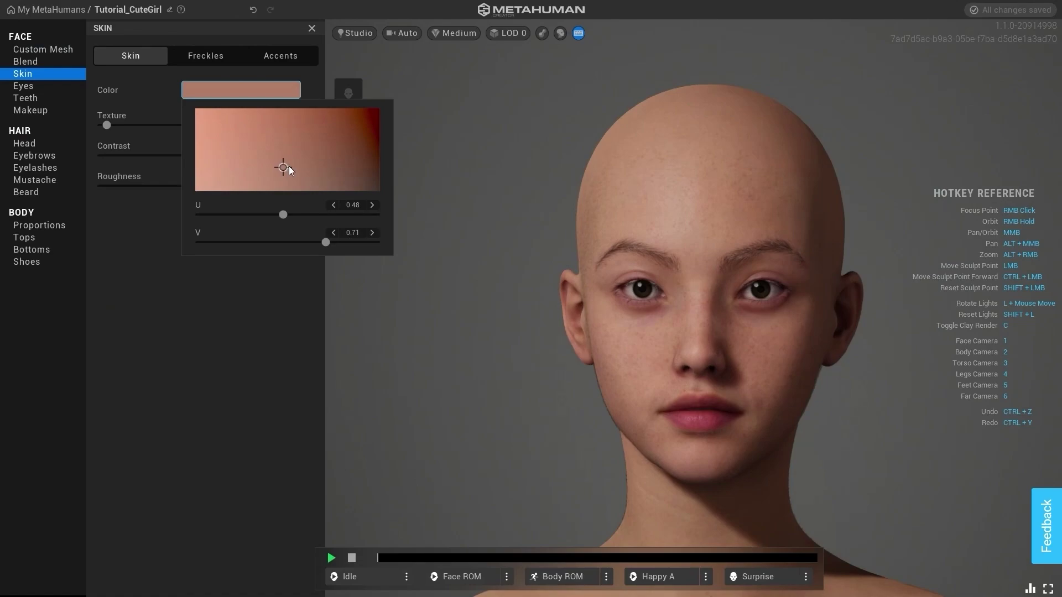
left_click(881, 448)
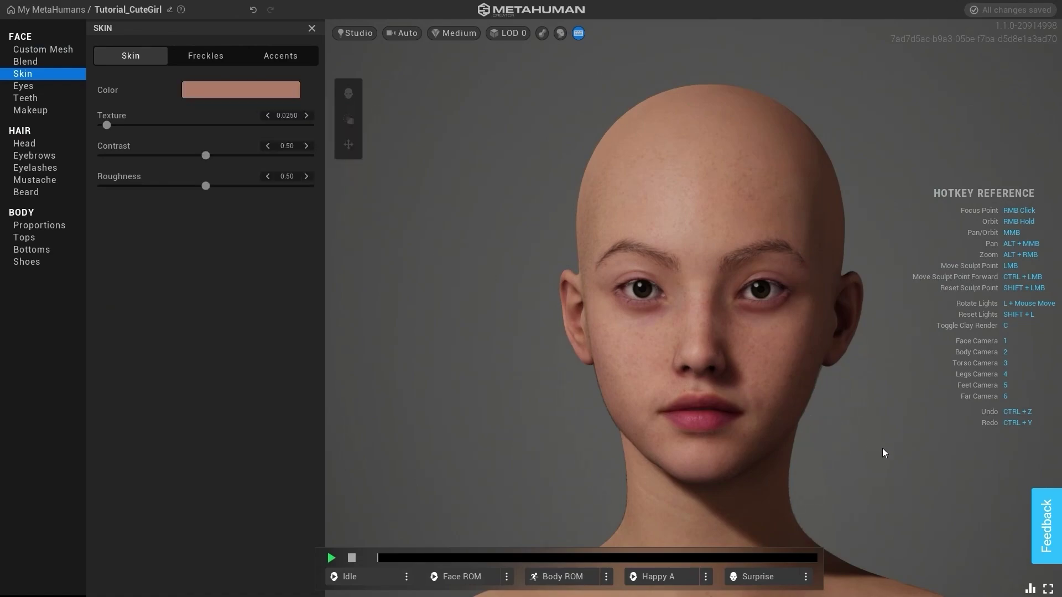
Set the skin's freckles to None and look over the skin accent settings
right_click_drag(882, 448, 775, 423)
left_click(194, 52)
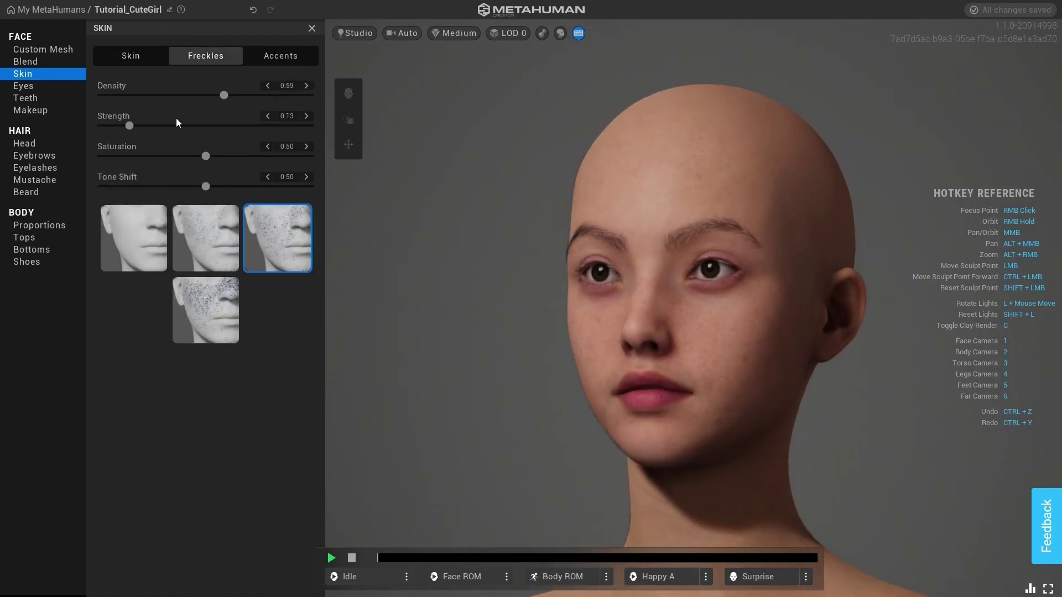
left_click(135, 252)
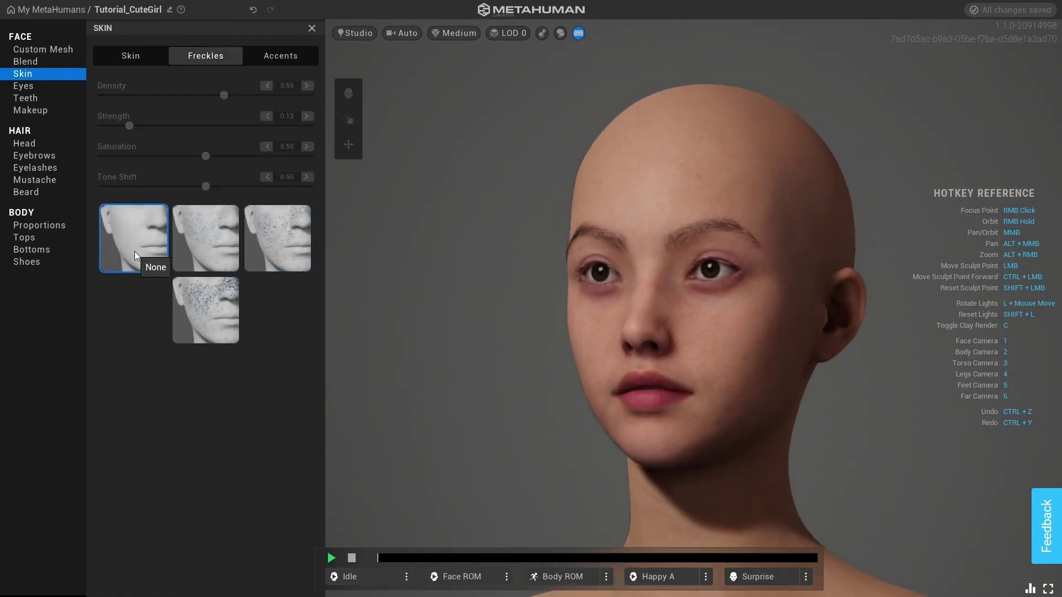
left_click(128, 56)
left_click(278, 58)
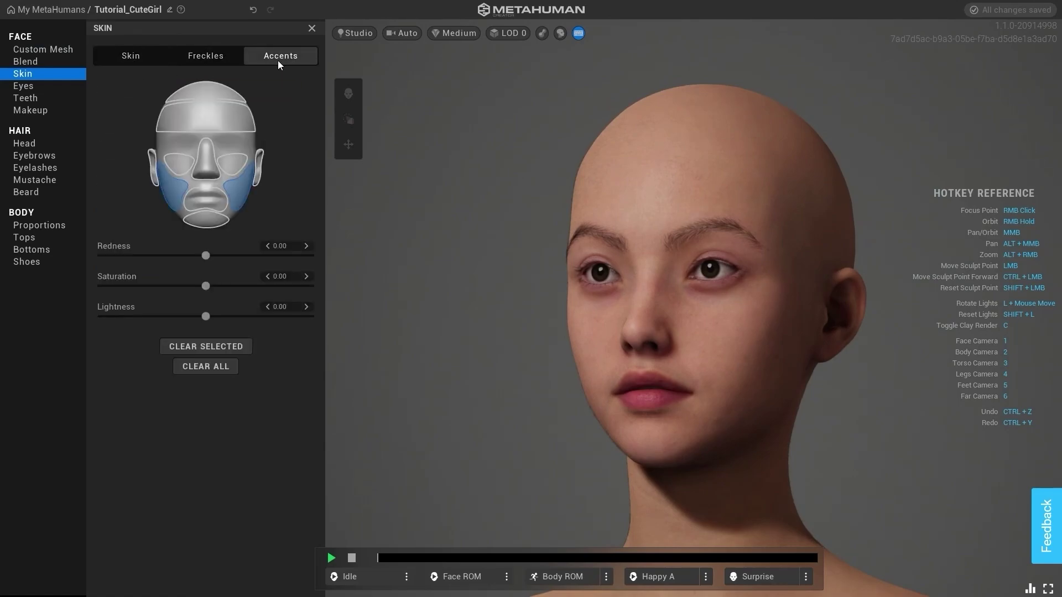
left_click(135, 56)
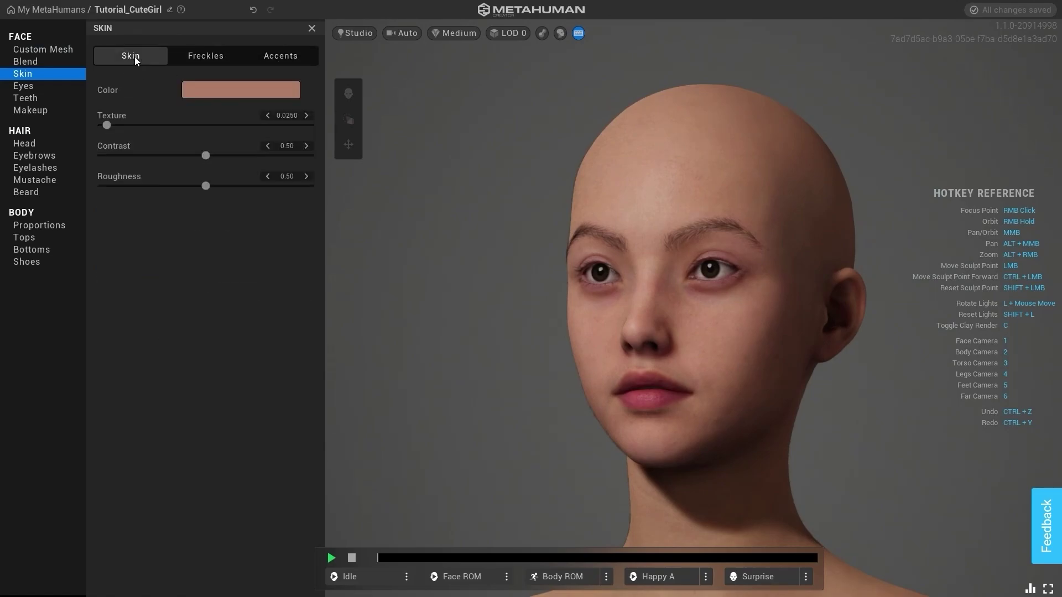
Apply foundation makeup to the face and adjust its intensity and roughness
left_click(48, 115)
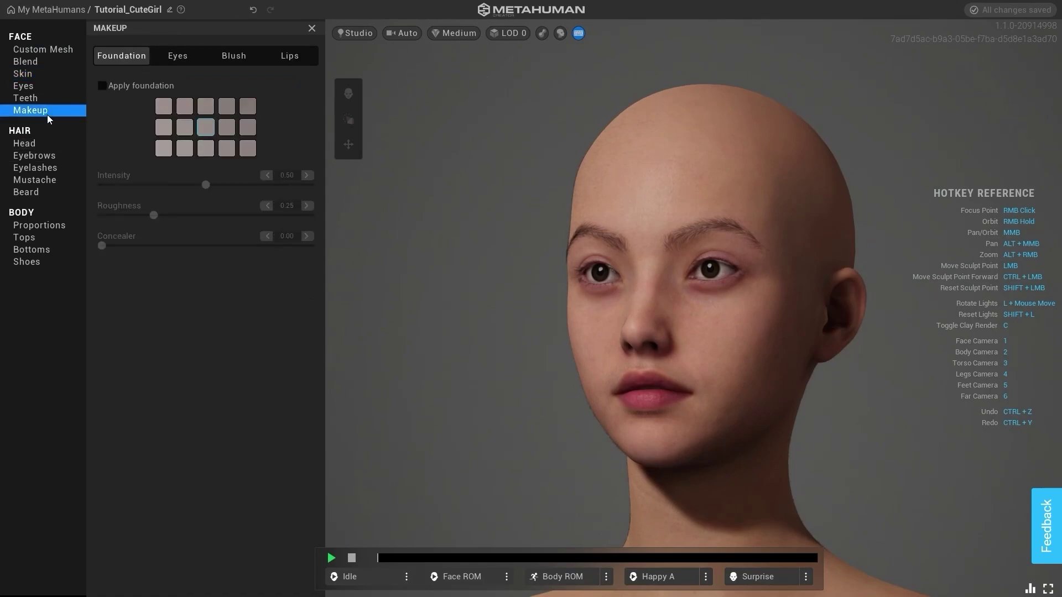
left_click(102, 86)
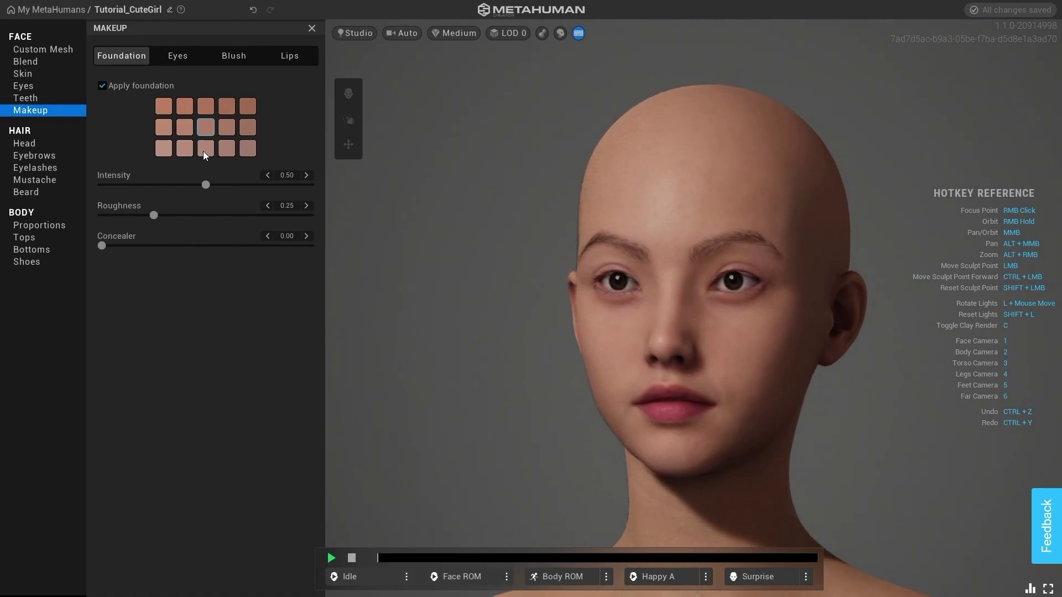
mouse_move(208, 184)
left_mouse_down()
mouse_move(307, 187)
mouse_move(215, 191)
left_mouse_up()
left_click_drag(122, 217, 160, 224)
Apply the heavy winged eye makeup style in the middle of the last row and color it light yellow-green
left_click(193, 59)
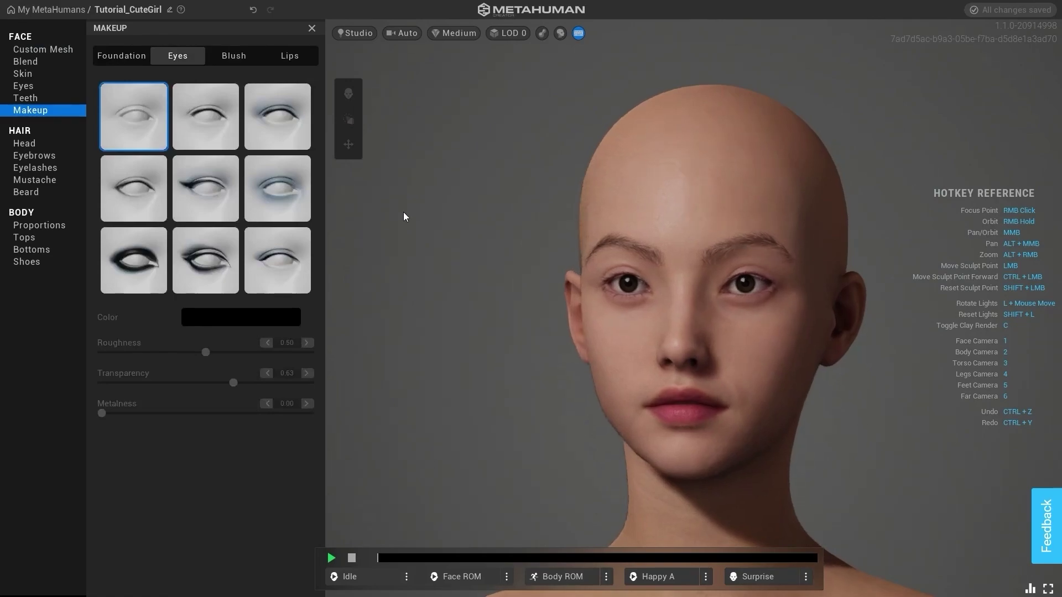
left_click(218, 251)
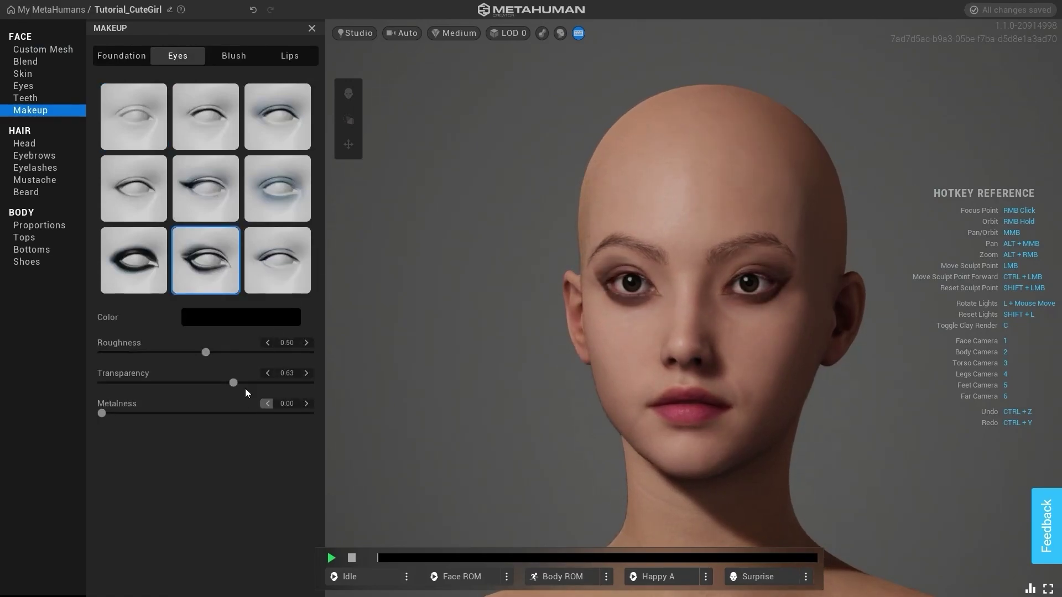
left_click(211, 325)
left_click_drag(284, 403, 287, 378)
left_click(132, 450)
Apply the Angled blush with a black color and an intensity of 0.18
left_click(240, 57)
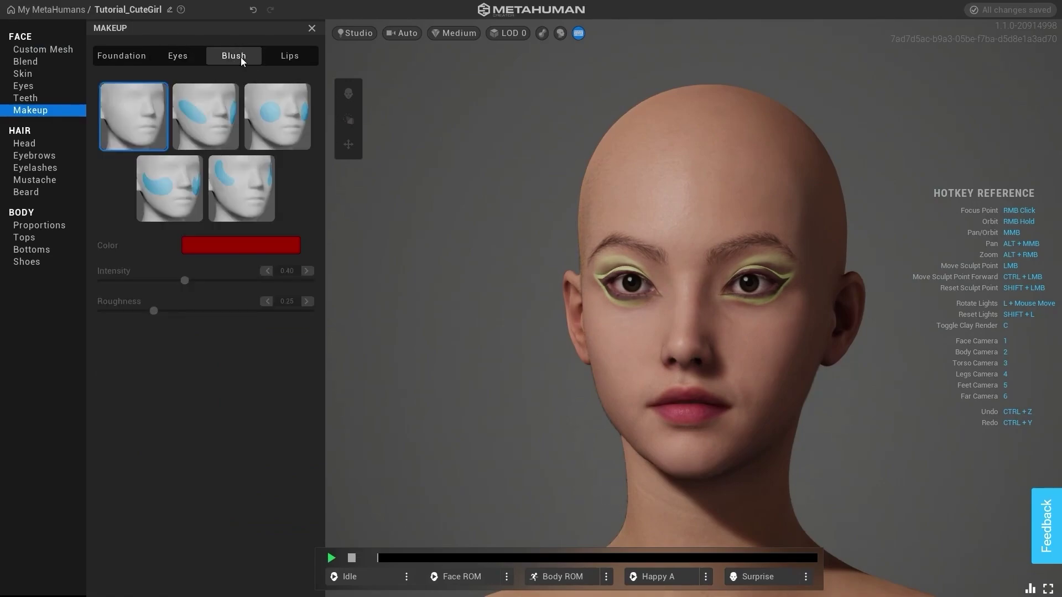
left_click(203, 134)
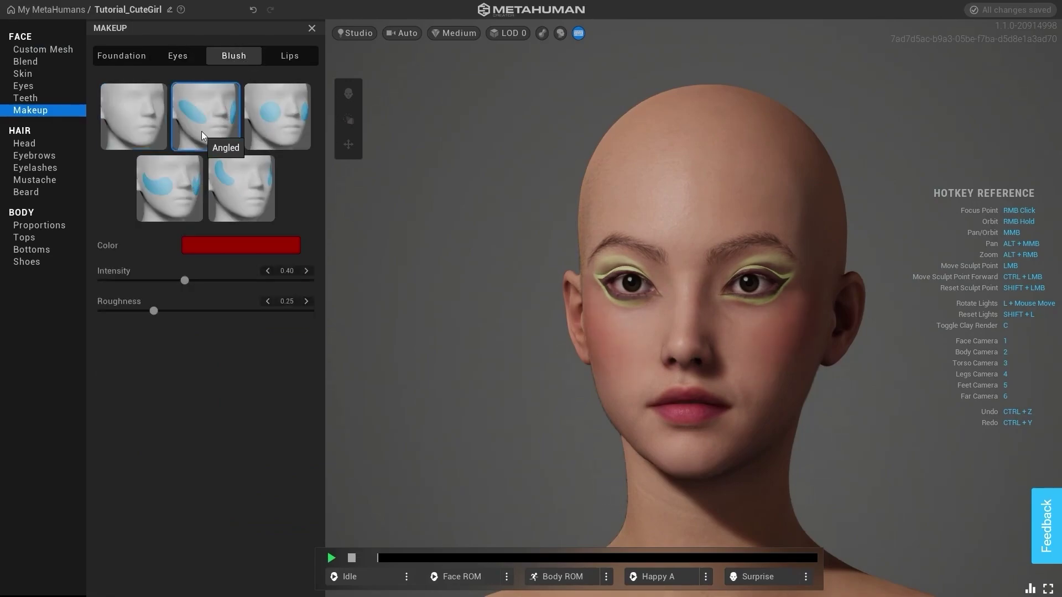
left_click(209, 247)
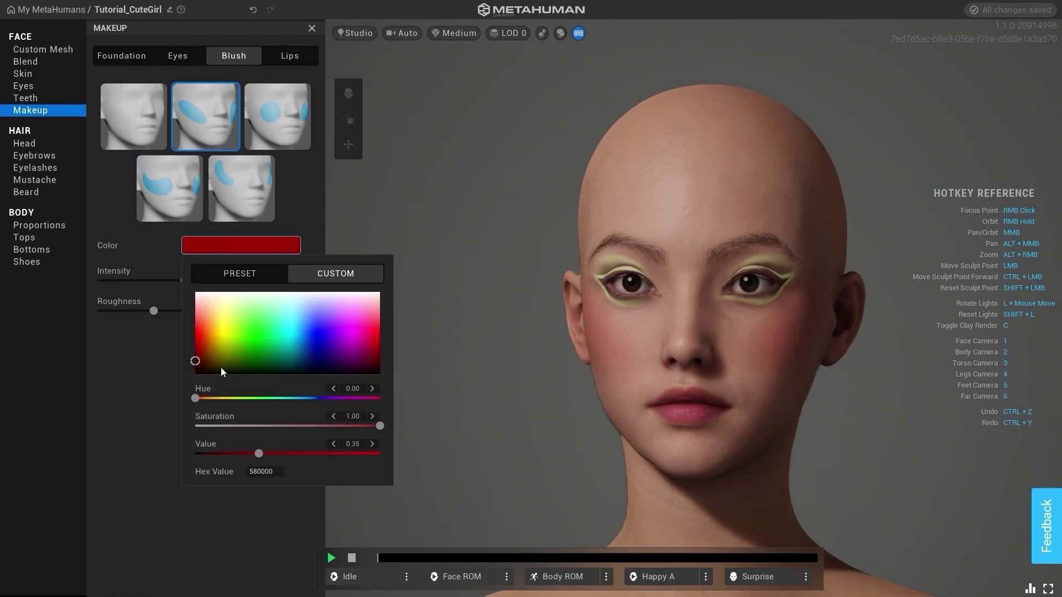
left_click_drag(222, 368, 202, 385)
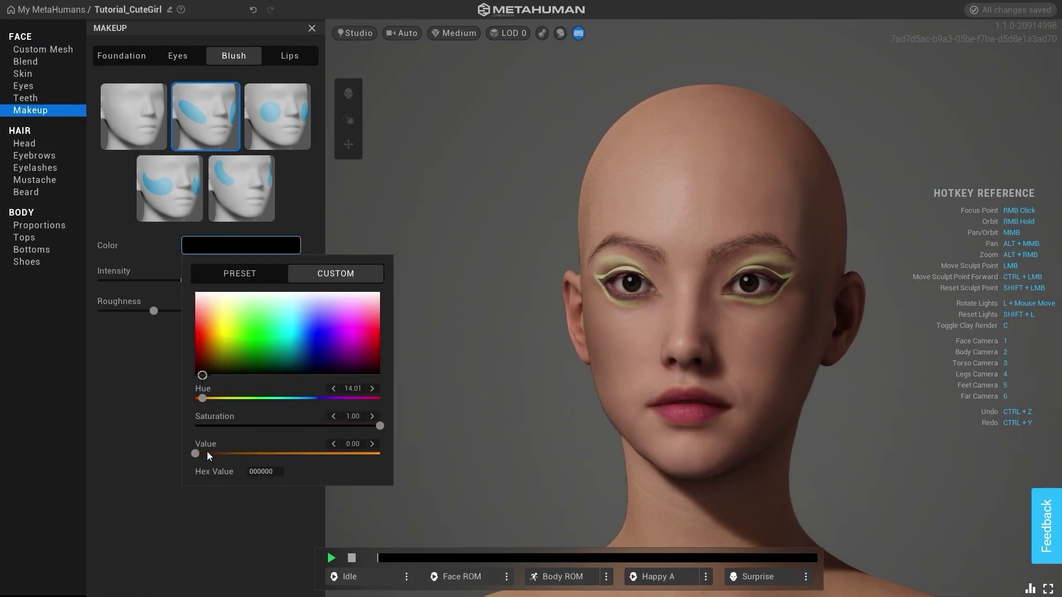
left_click(176, 347)
left_click_drag(188, 280, 142, 290)
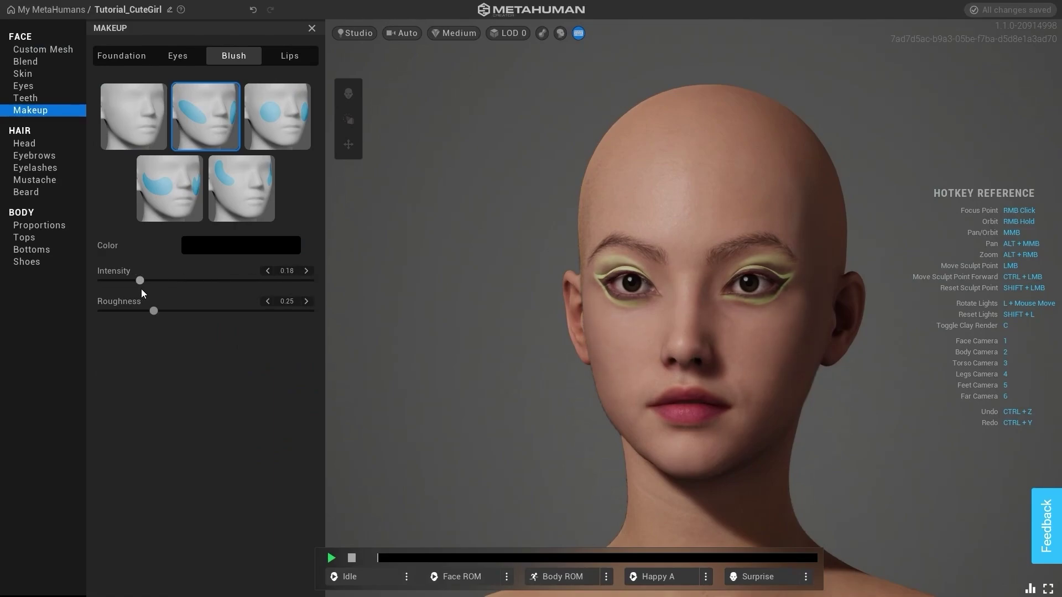
Apply the first lipstick style and give it the custom green color 349C00
left_click(288, 58)
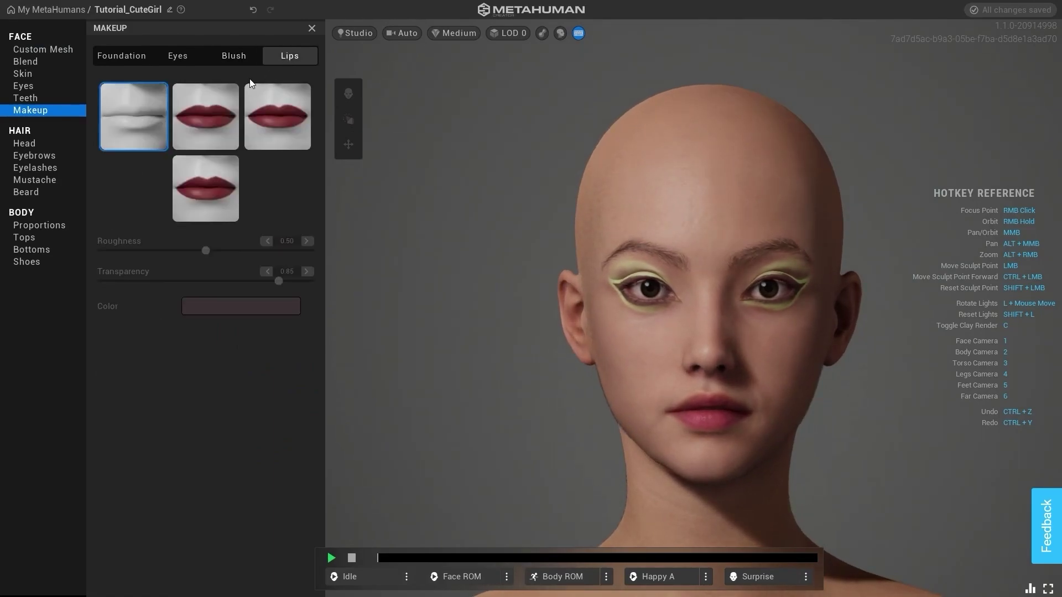
left_click(187, 131)
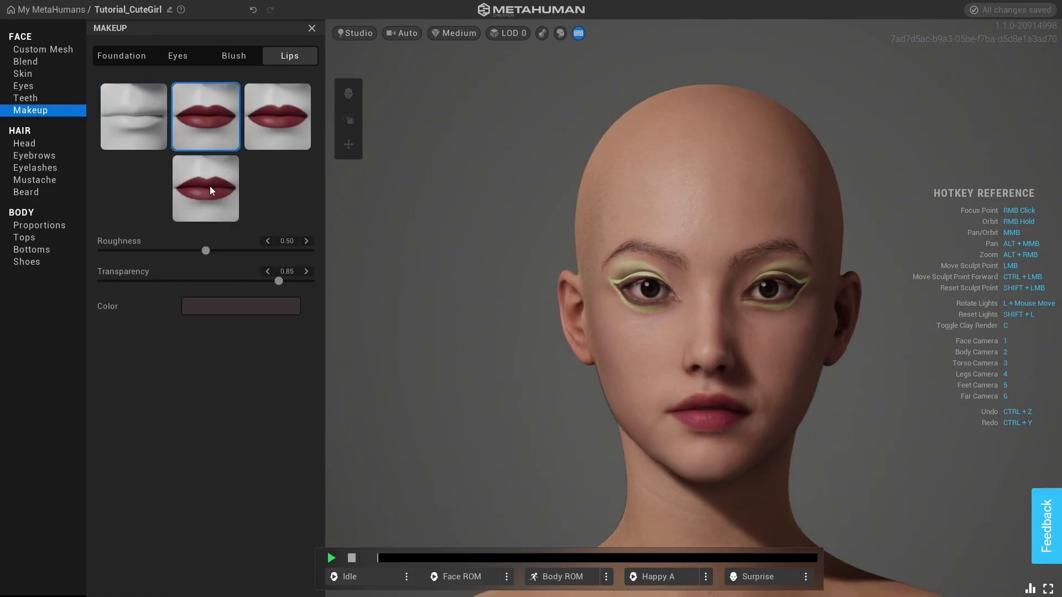
left_click(219, 311)
mouse_move(266, 407)
left_mouse_down()
mouse_move(230, 406)
mouse_move(246, 410)
left_mouse_up()
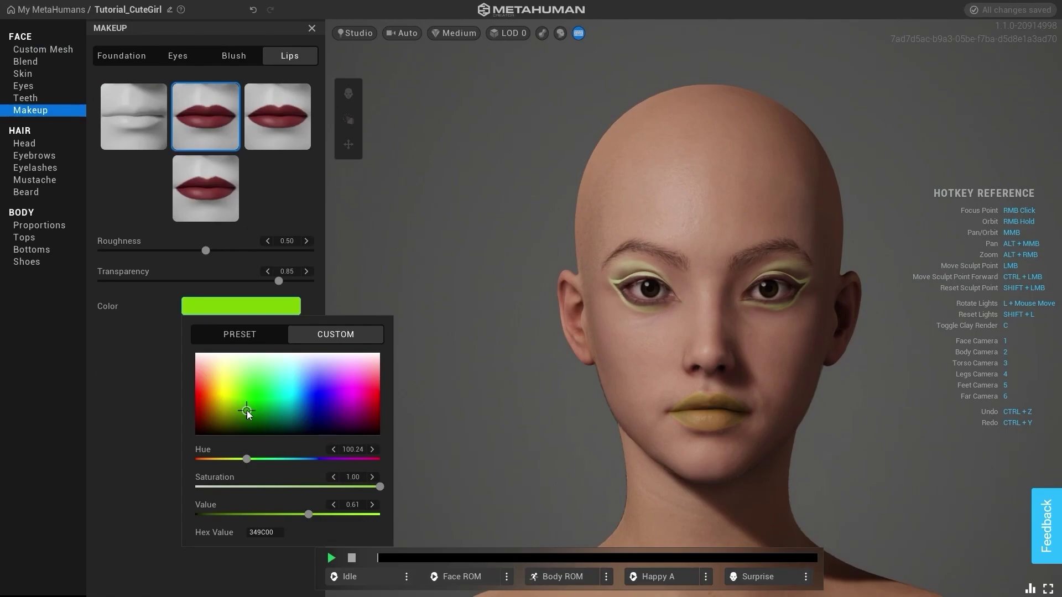
left_click(161, 426)
right_click_drag(547, 344, 493, 313)
scroll(494, 315, "down", 5)
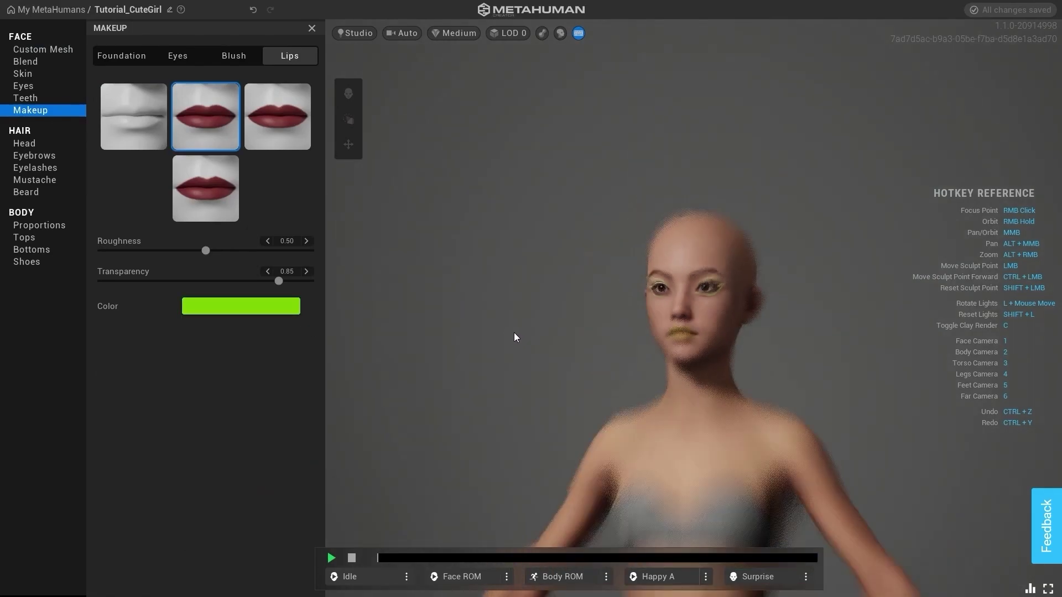
Give the head the black high-bun hairstyle with bangs, the first style in the last row
scroll(639, 349, "up", 5)
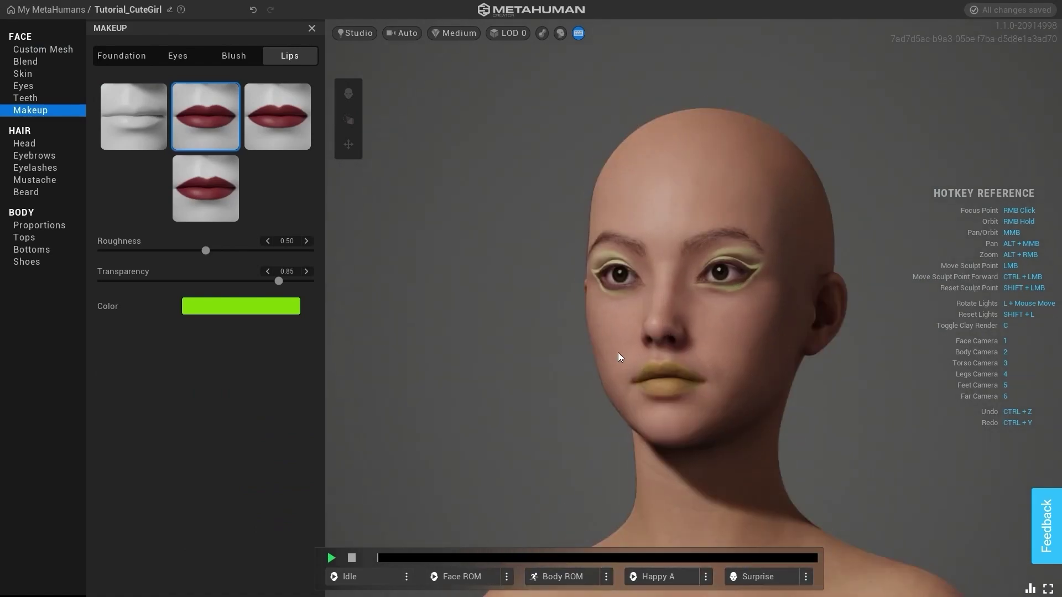
right_click_drag(619, 353, 623, 363)
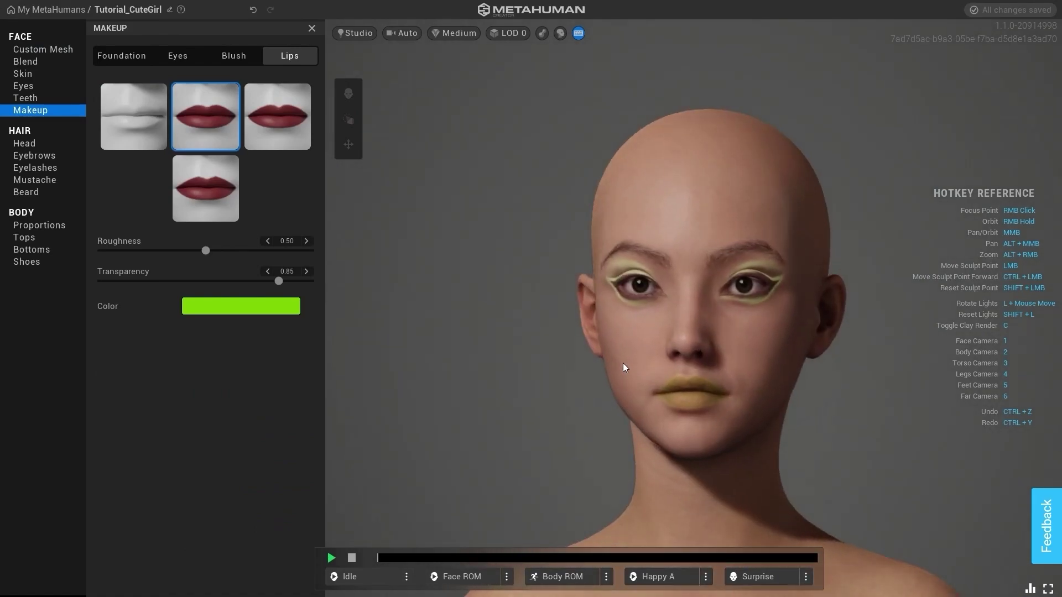
left_click(42, 141)
scroll(258, 242, "down", 10)
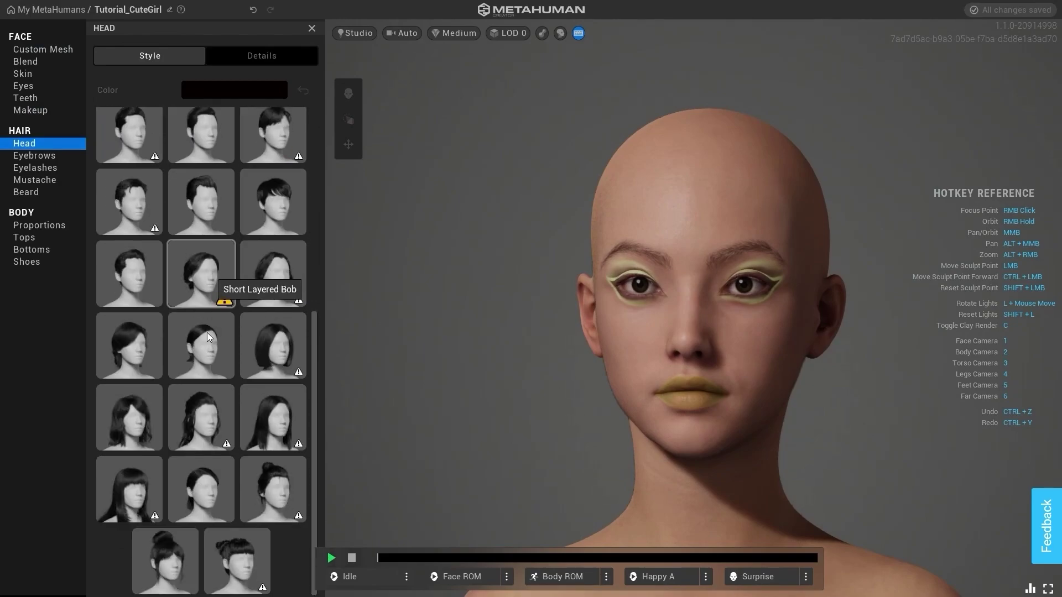
left_click(184, 569)
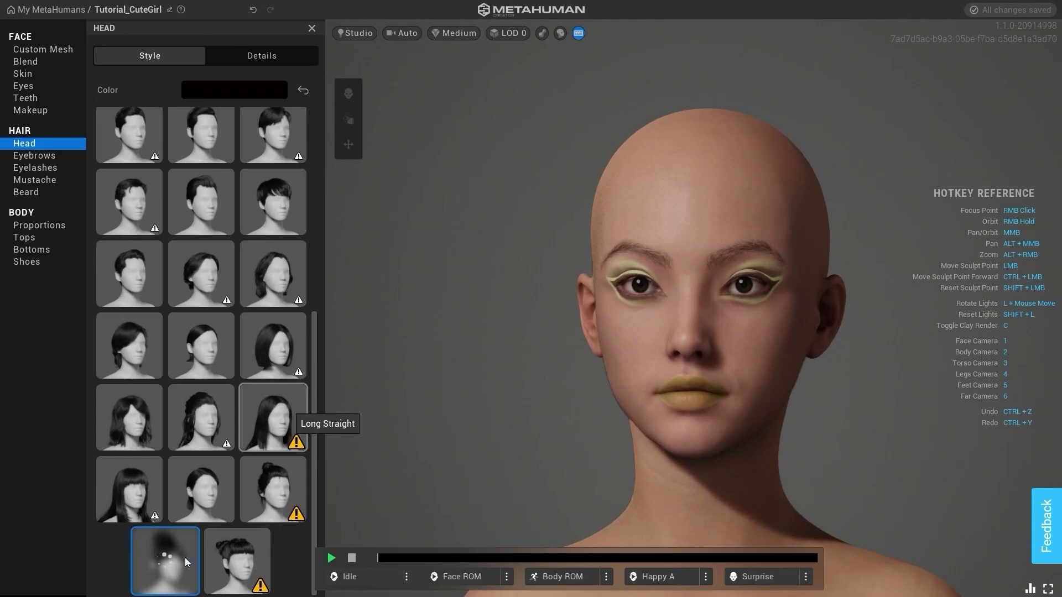
right_click_drag(467, 374, 567, 355)
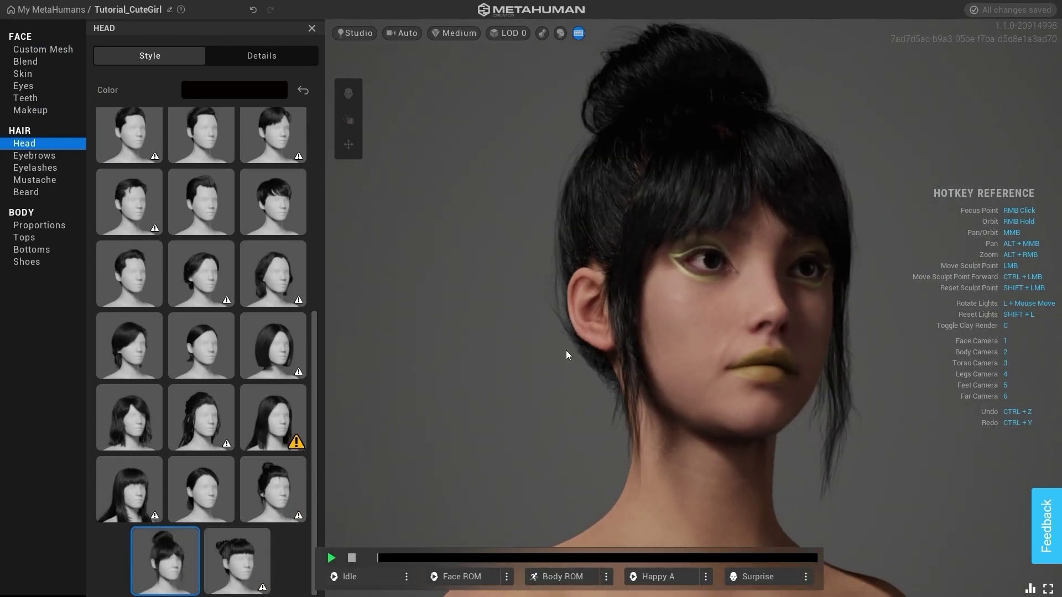
Set the eye makeup's transparency to 0.96 and change its color to black
left_click(34, 110)
left_click(194, 58)
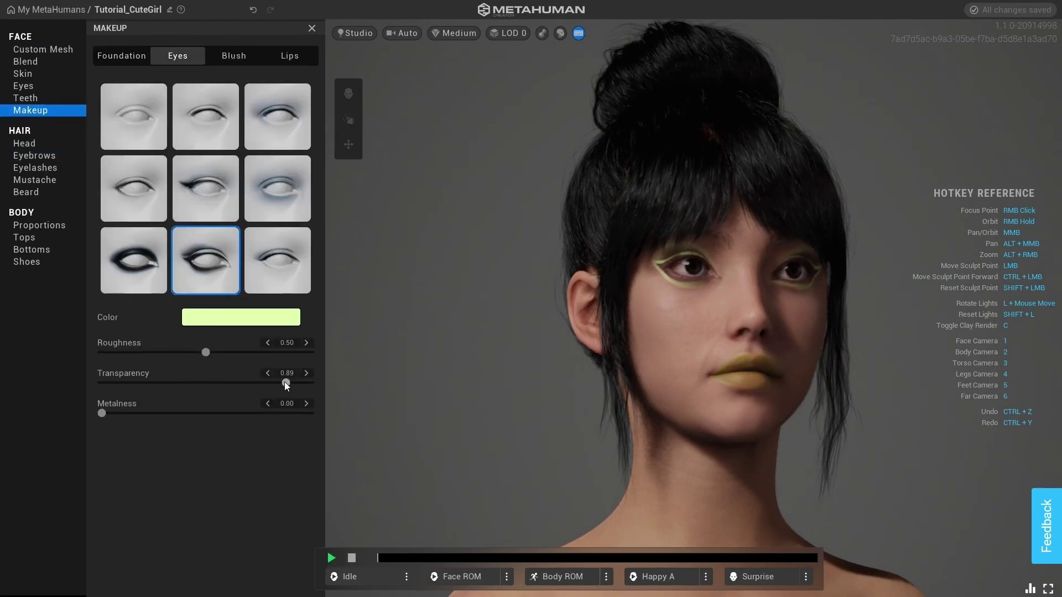
mouse_move(320, 382)
left_mouse_down()
mouse_move(171, 380)
mouse_move(302, 380)
left_mouse_up()
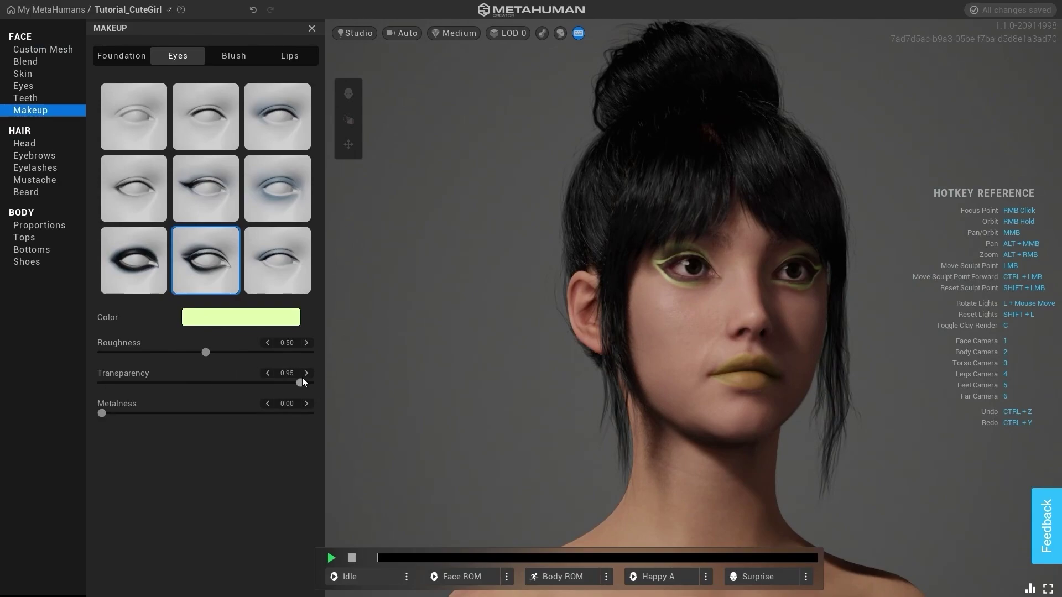
left_click(228, 320)
left_click_drag(221, 525, 75, 496)
left_click(45, 483)
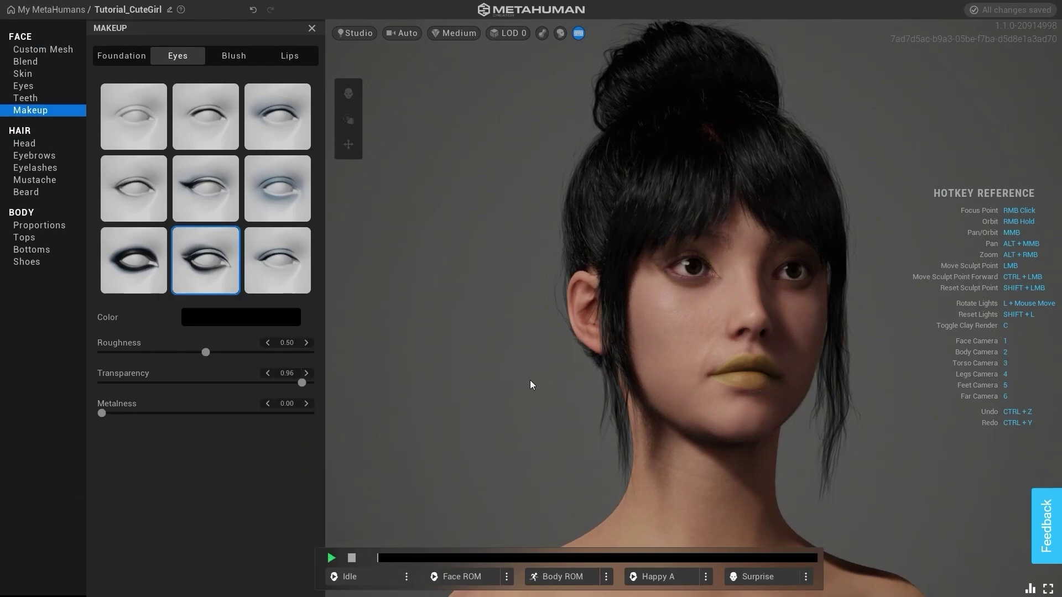
Change the lipstick color to black (000000) and set its transparency to 0.49
left_click(291, 54)
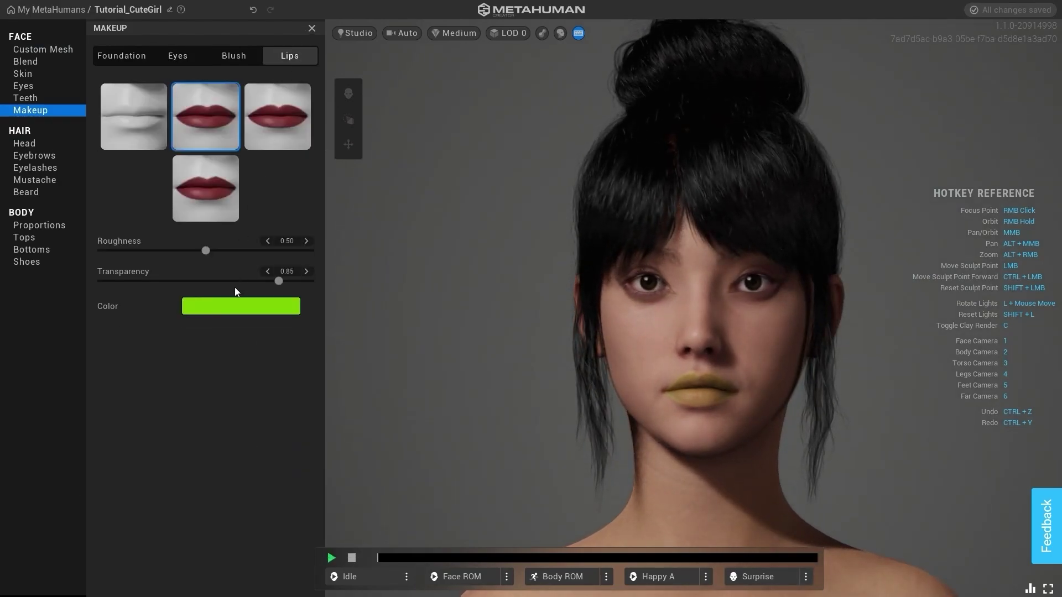
left_click(232, 308)
left_click(282, 437)
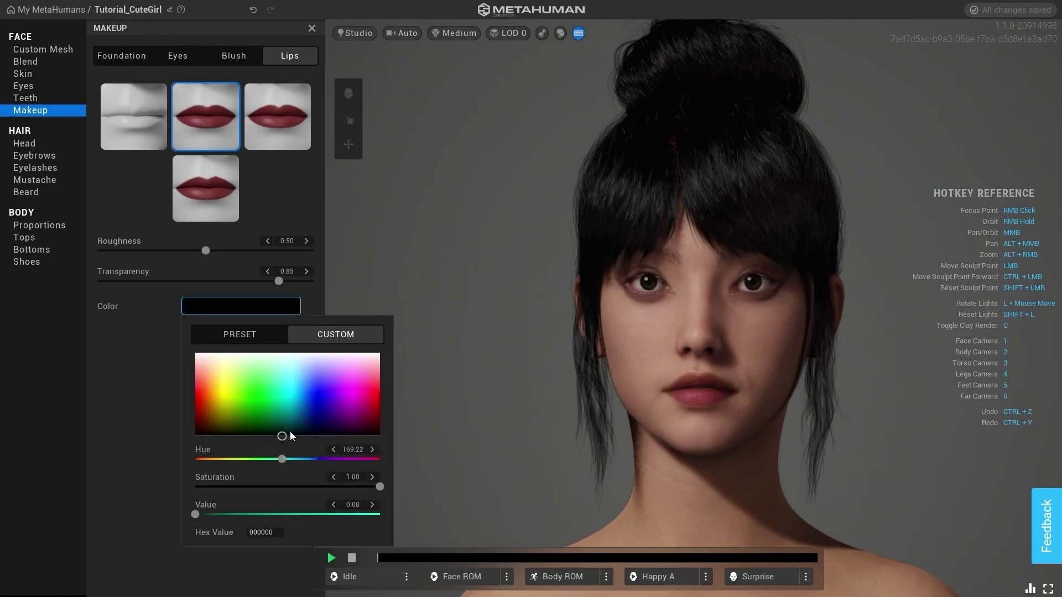
mouse_move(217, 486)
left_mouse_down()
mouse_move(202, 486)
mouse_move(224, 487)
left_mouse_up()
left_click(114, 442)
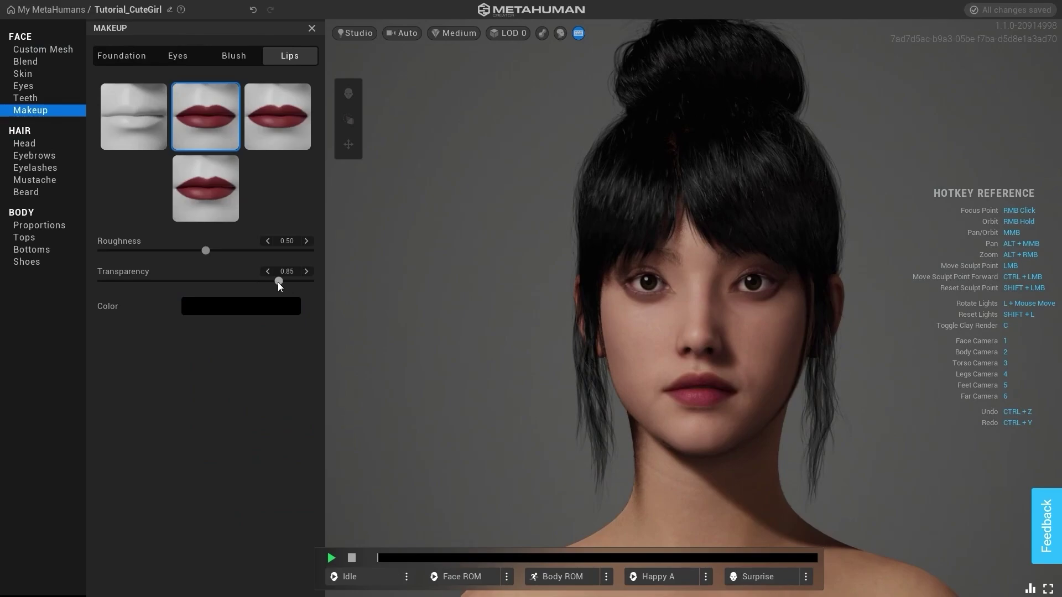
left_click_drag(279, 281, 203, 286)
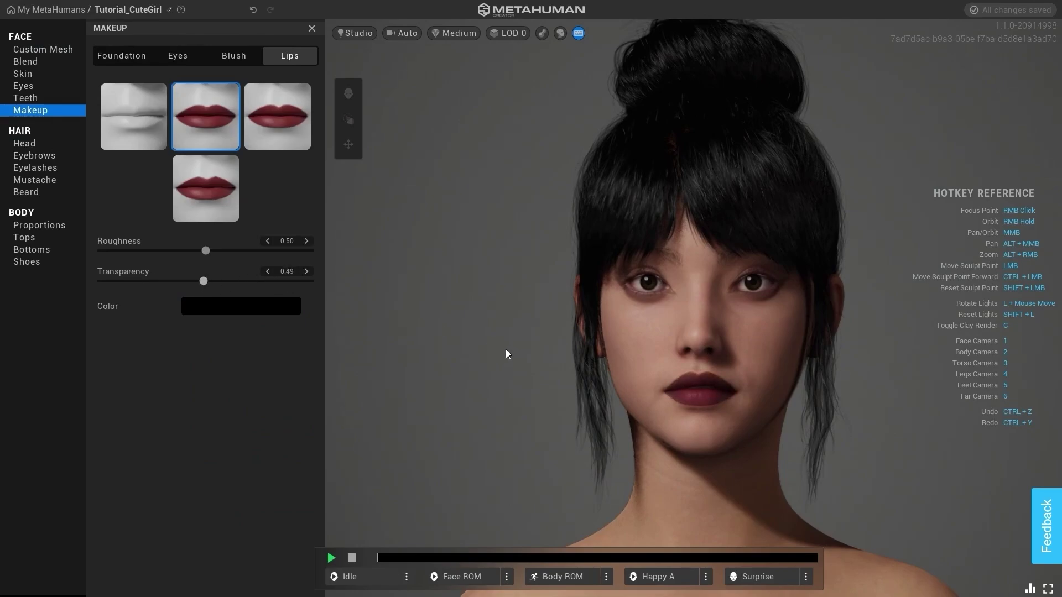
Examine the finished character's face, hair, makeup and skin from several angles, both close up and at full-body distance
right_click_drag(505, 349, 489, 270)
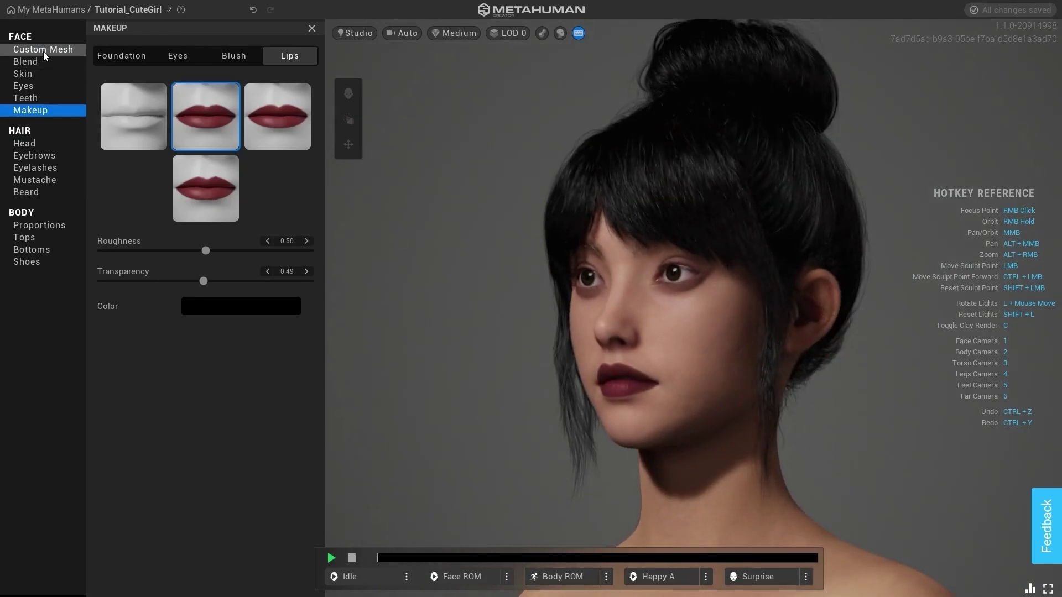
left_click(33, 62)
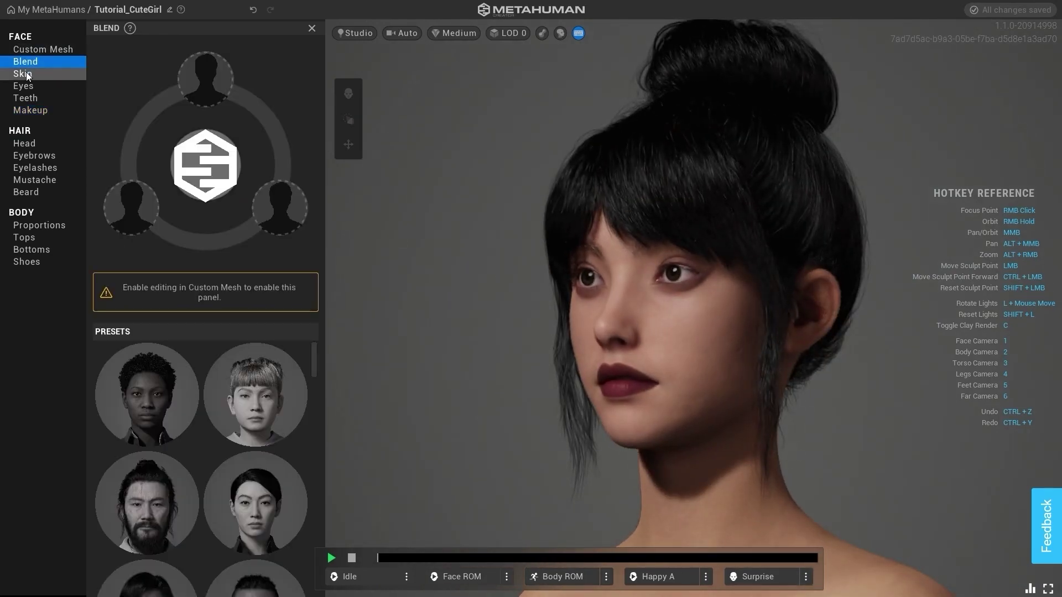
left_click(25, 76)
right_click_drag(470, 314, 505, 333)
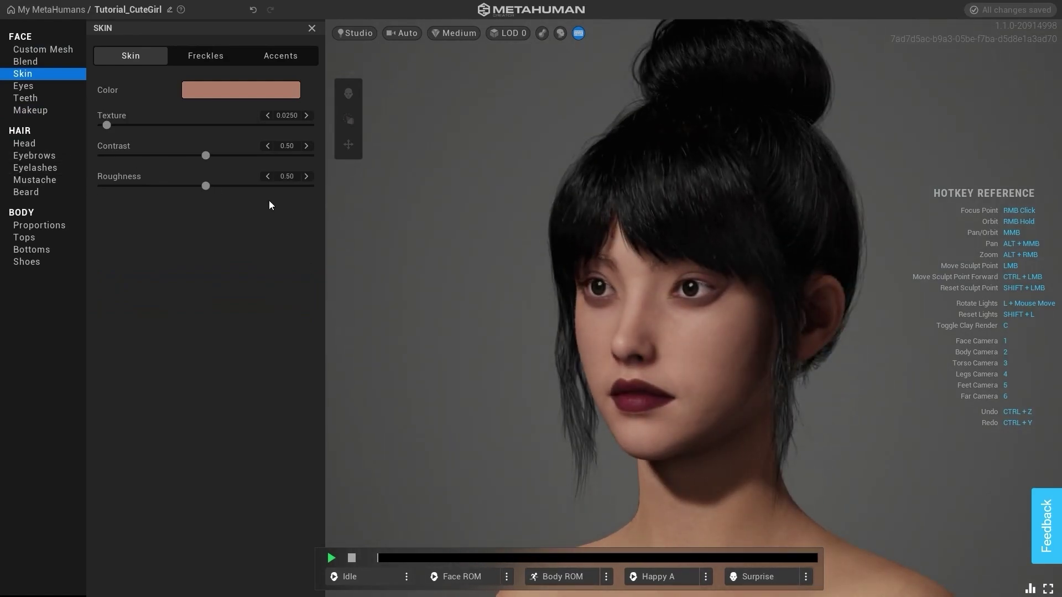
right_click_drag(691, 328, 551, 281)
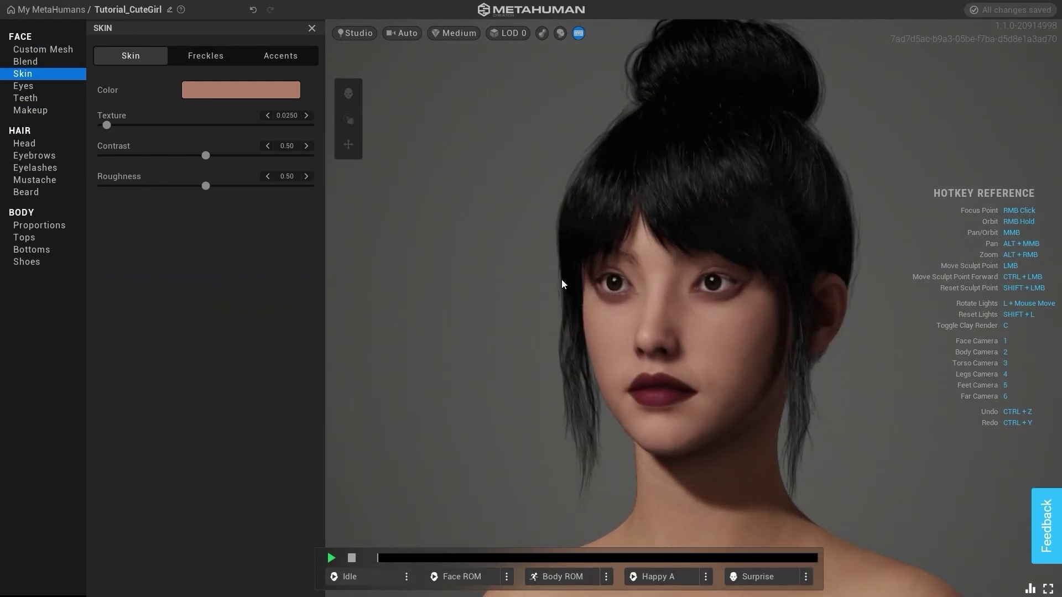
scroll(742, 277, "down", 5)
scroll(742, 277, "down", 8)
right_click_drag(722, 315, 801, 354)
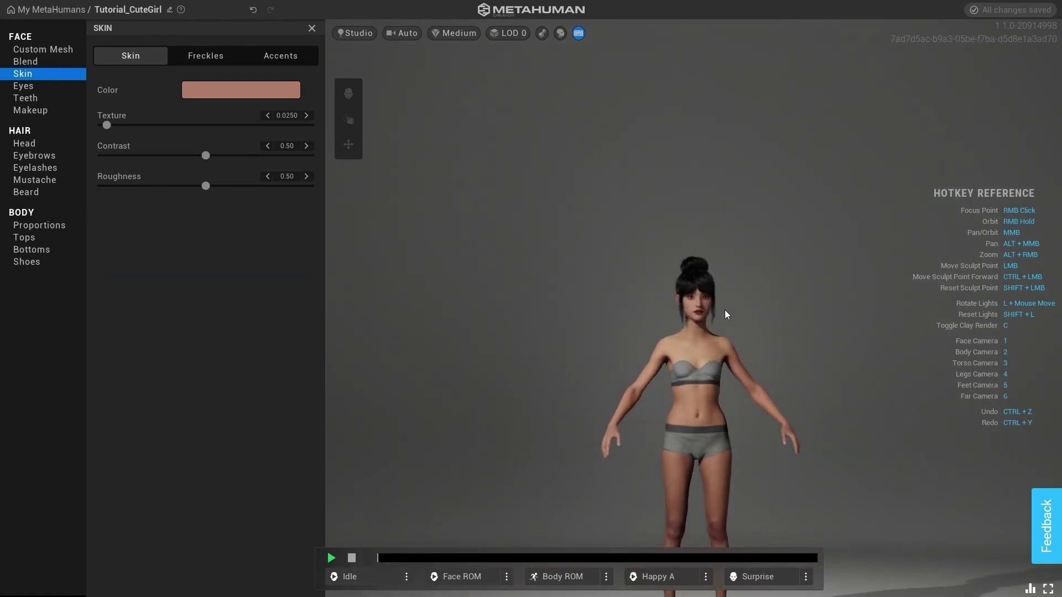
scroll(724, 312, "up", 10)
scroll(712, 330, "up", 5)
right_click_drag(666, 358, 485, 346)
scroll(728, 353, "down", 4)
right_click_drag(729, 352, 597, 347)
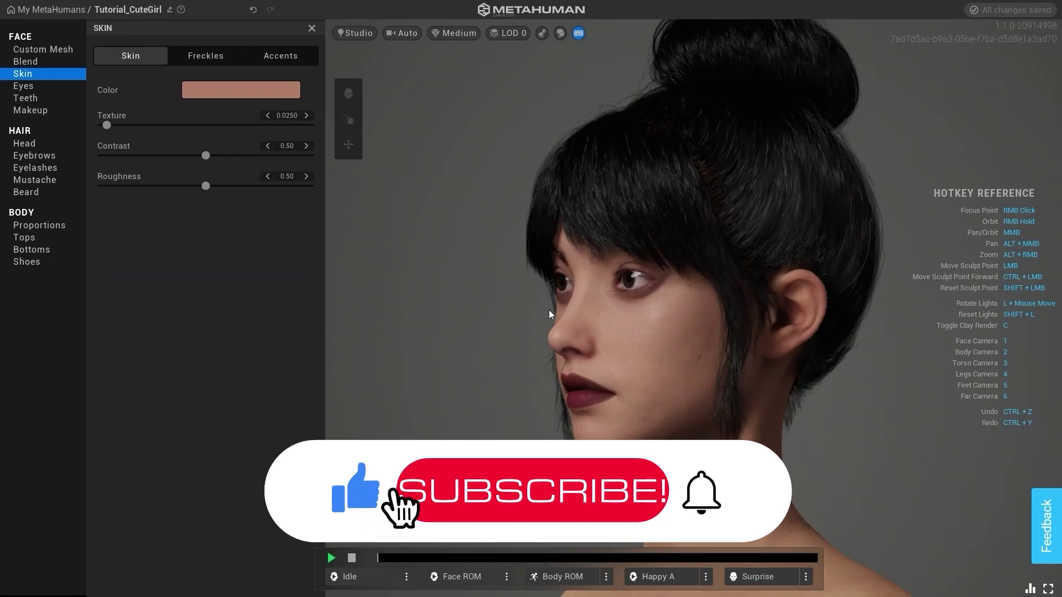
right_click_drag(549, 310, 576, 300)
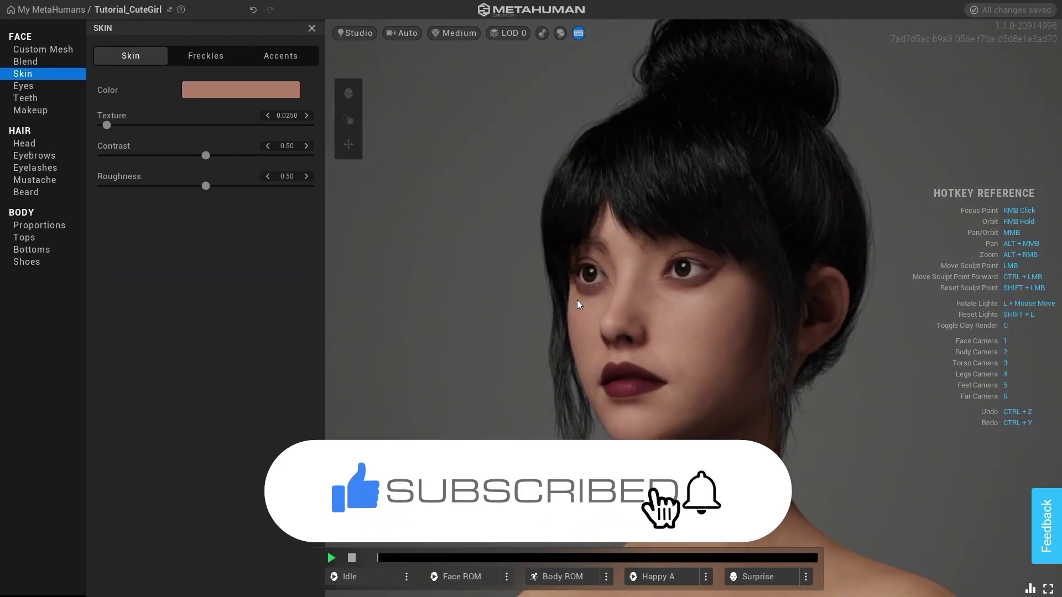